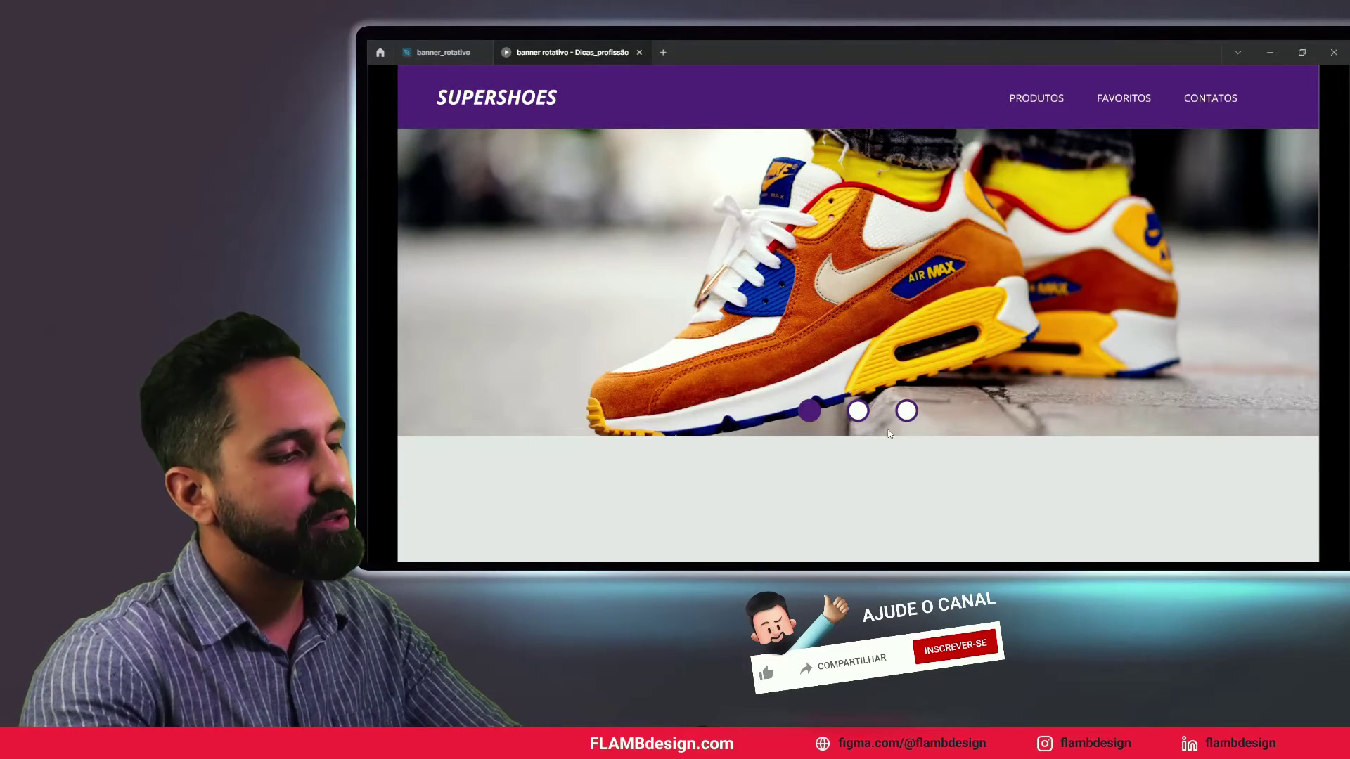
Click through the SUPERSHOES banner prototype's dots to preview its three sneaker slides
{"action": "left_click", "coordinate": [810, 413]}
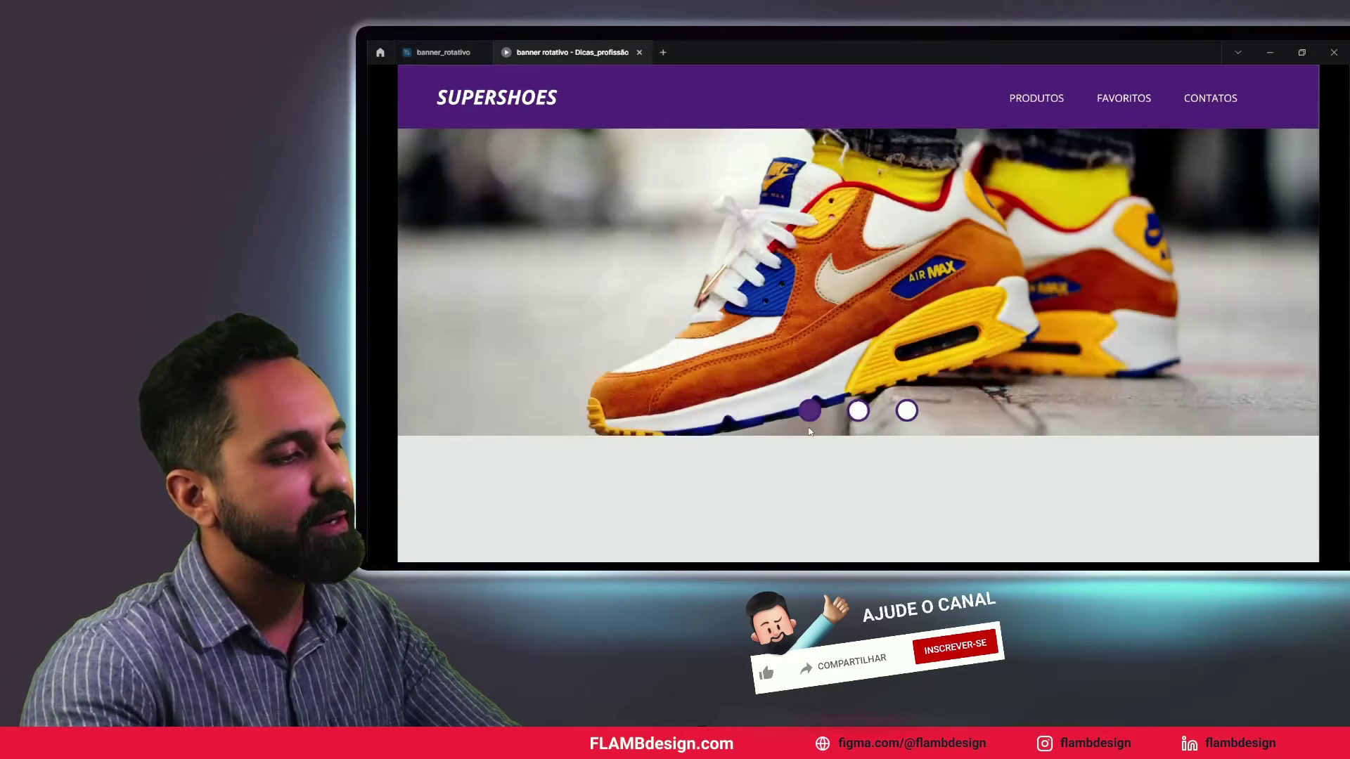
{"action": "left_click", "coordinate": [907, 412]}
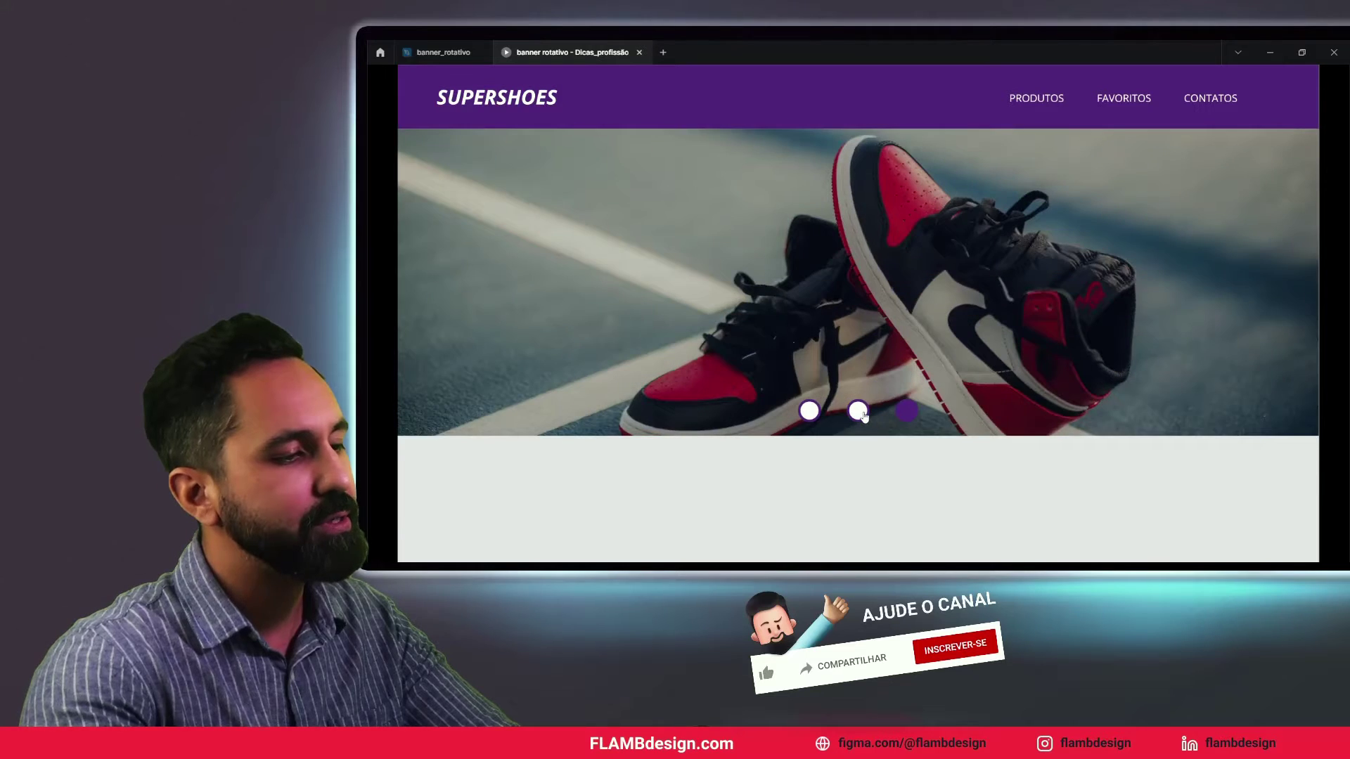
{"action": "left_click", "coordinate": [858, 412]}
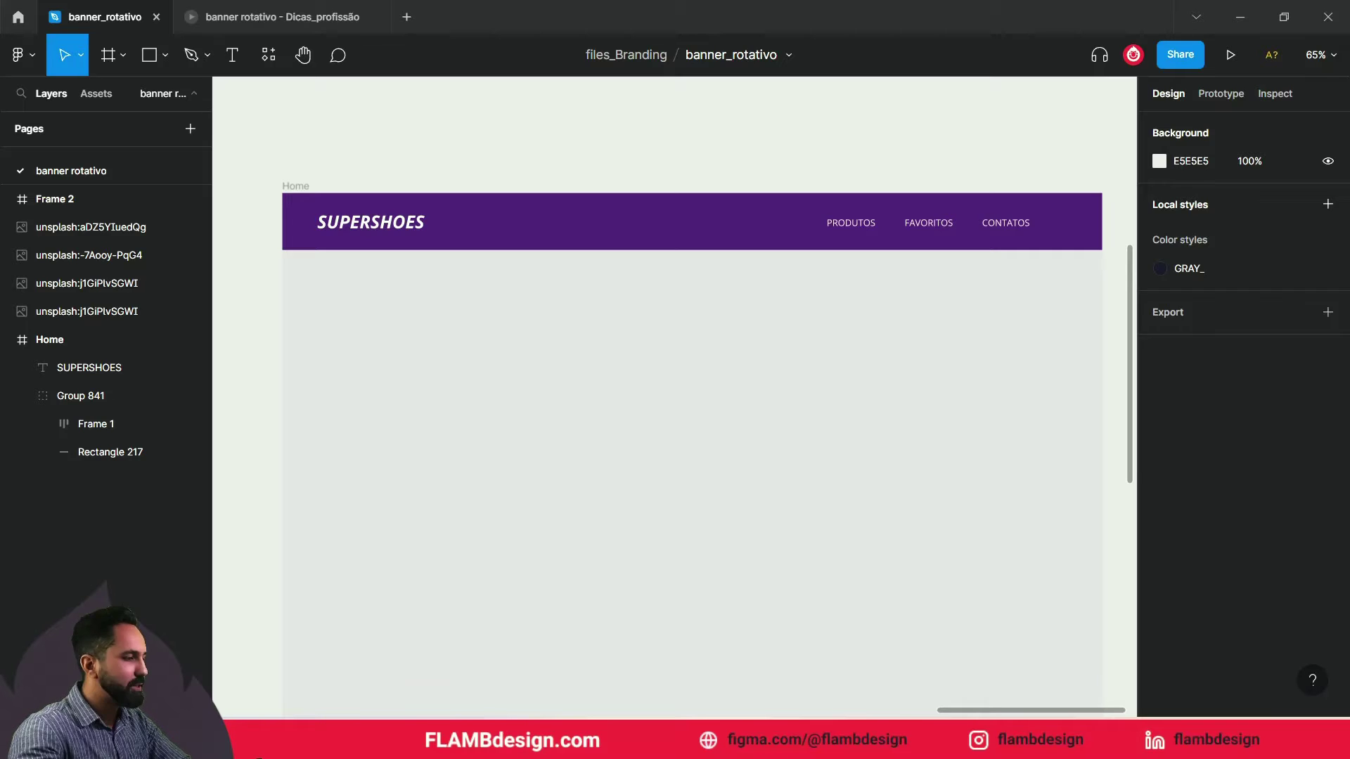
Draw a grey rectangle under the SUPERSHOES header, set its height to 480, and snap it below
{"action": "left_click", "coordinate": [690, 133]}
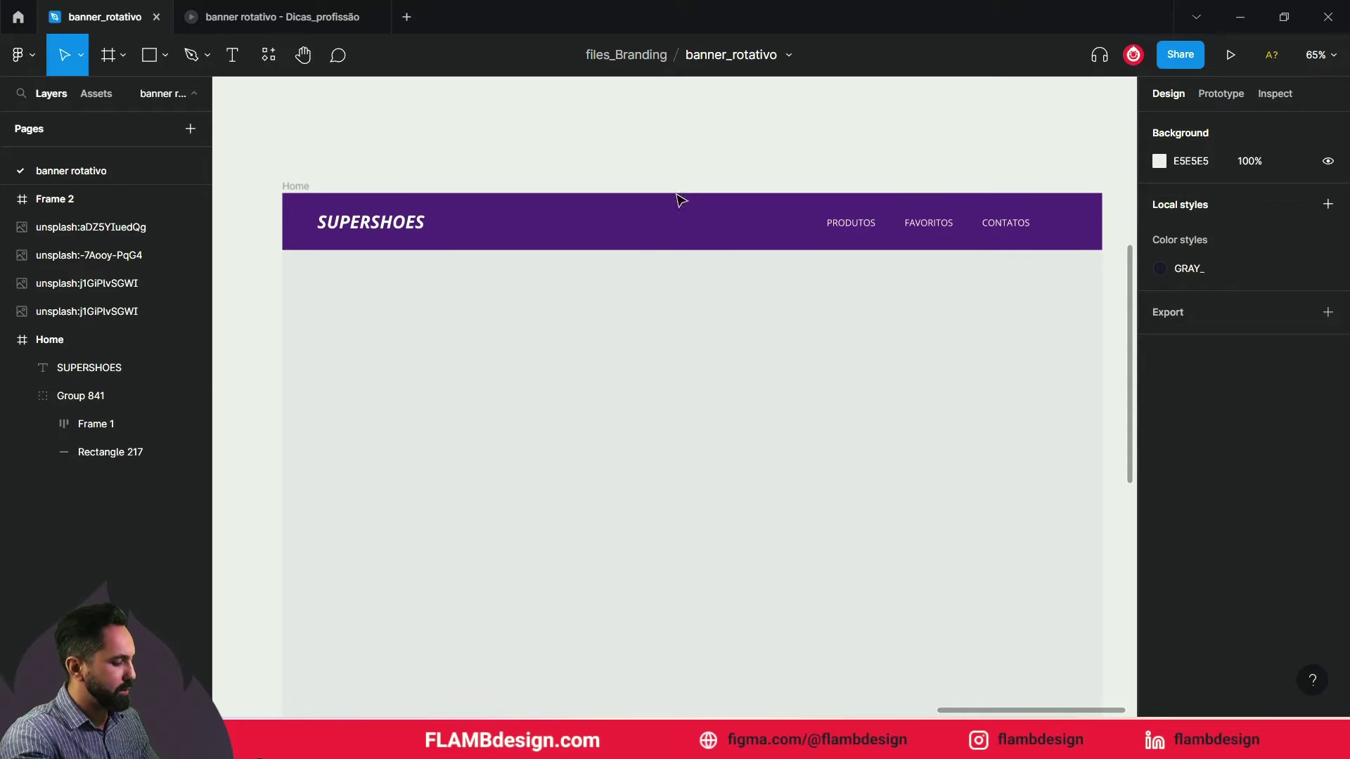
{"action": "key", "text": "r"}
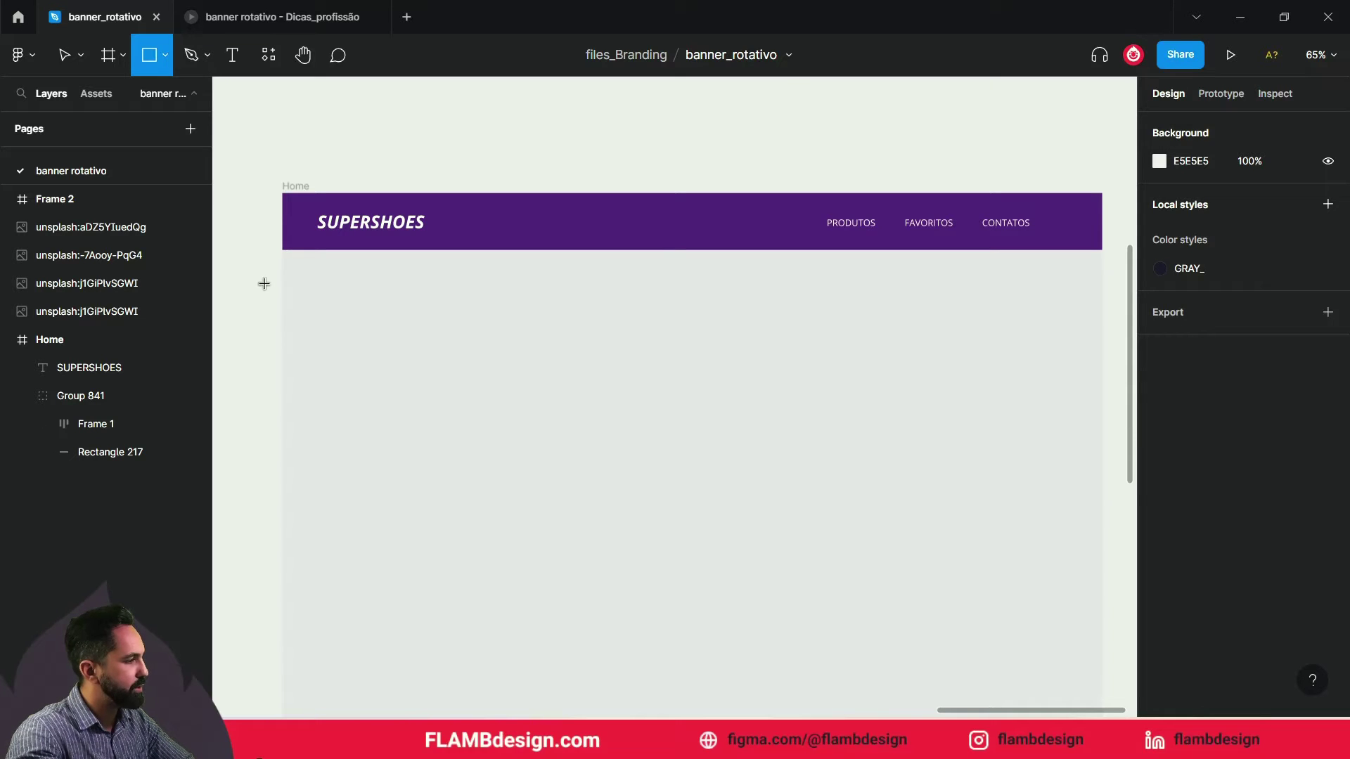
{"action": "left_click_drag", "start_coordinate": [283, 247], "coordinate": [1103, 500]}
{"action": "type", "text": "48"}
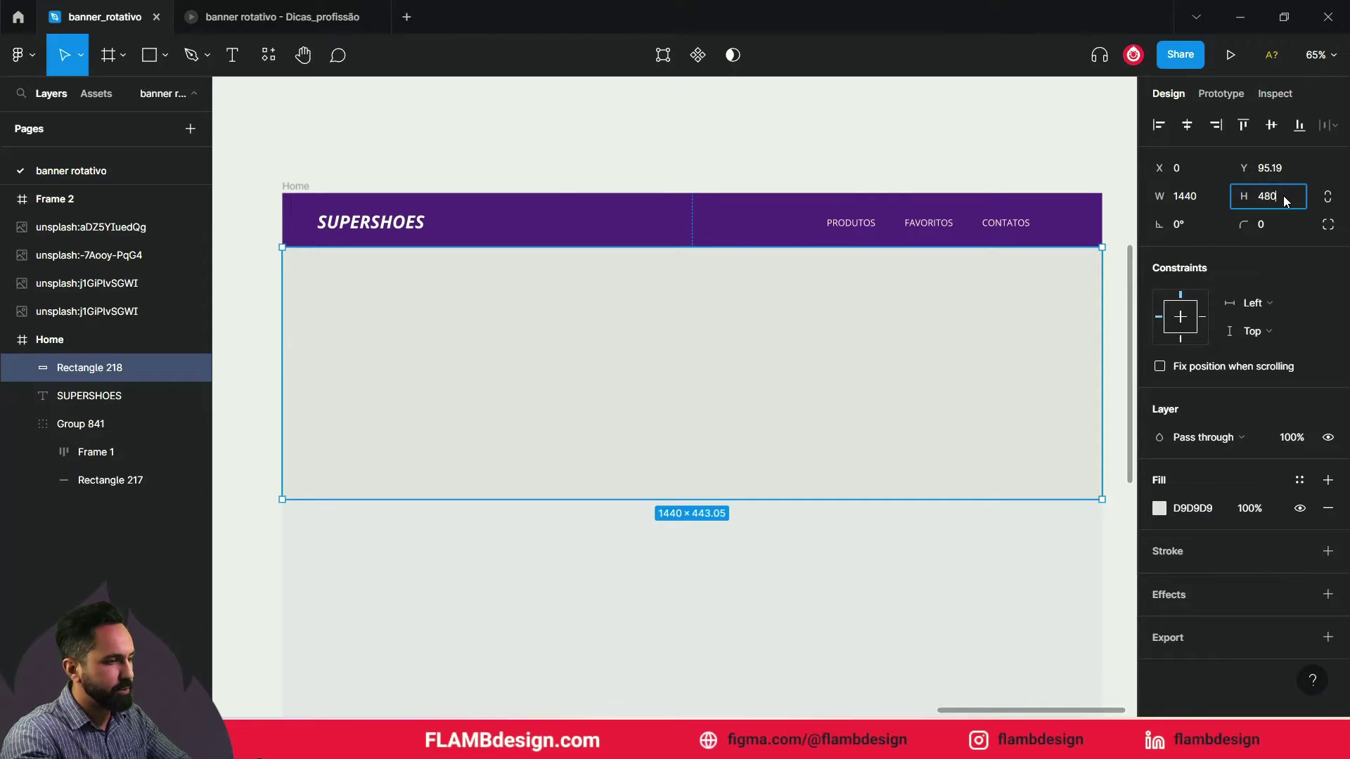
{"action": "type", "text": "0"}
{"action": "key", "text": "Return"}
{"action": "mouse_move", "coordinate": [750, 400]}
{"action": "left_mouse_down"}
{"action": "mouse_move", "coordinate": [836, 424]}
{"action": "mouse_move", "coordinate": [838, 407]}
{"action": "left_mouse_up"}
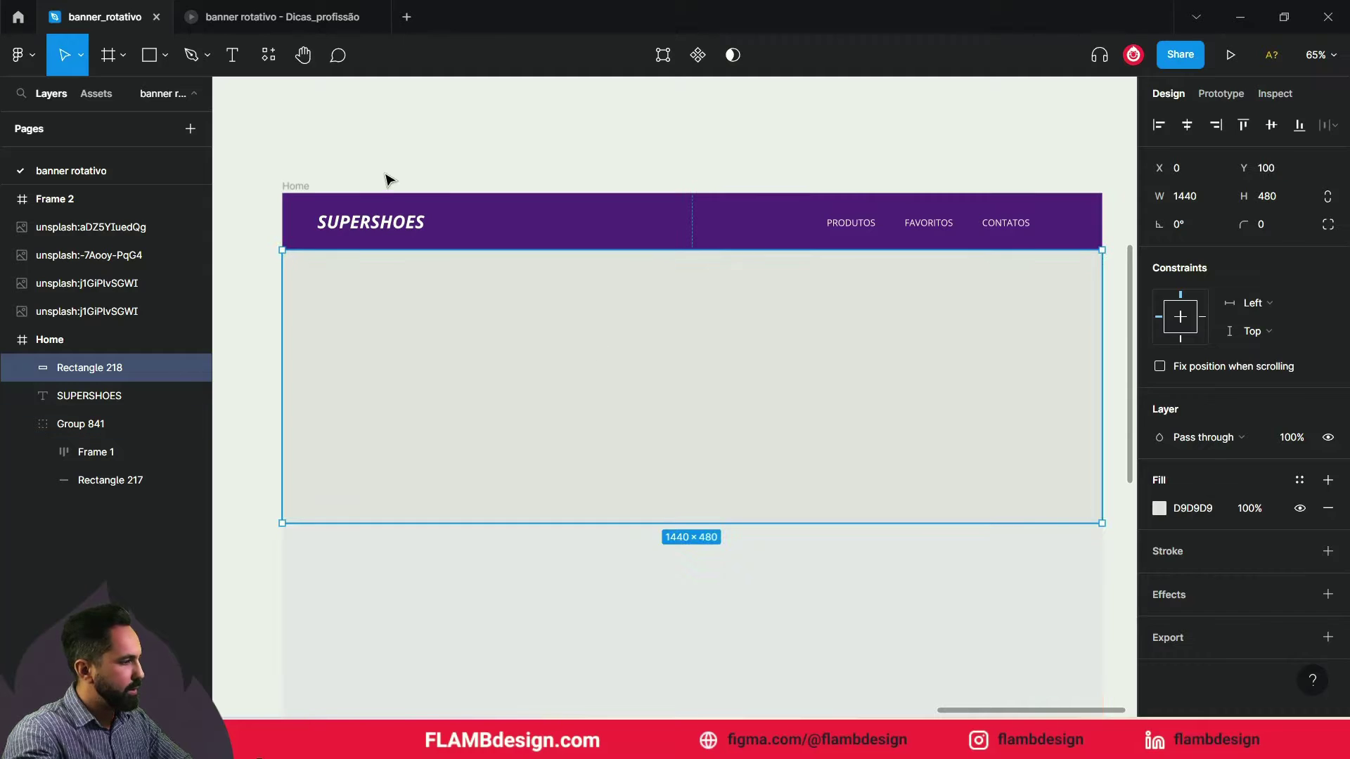
{"action": "left_click", "coordinate": [316, 182]}
{"action": "left_click", "coordinate": [305, 186]}
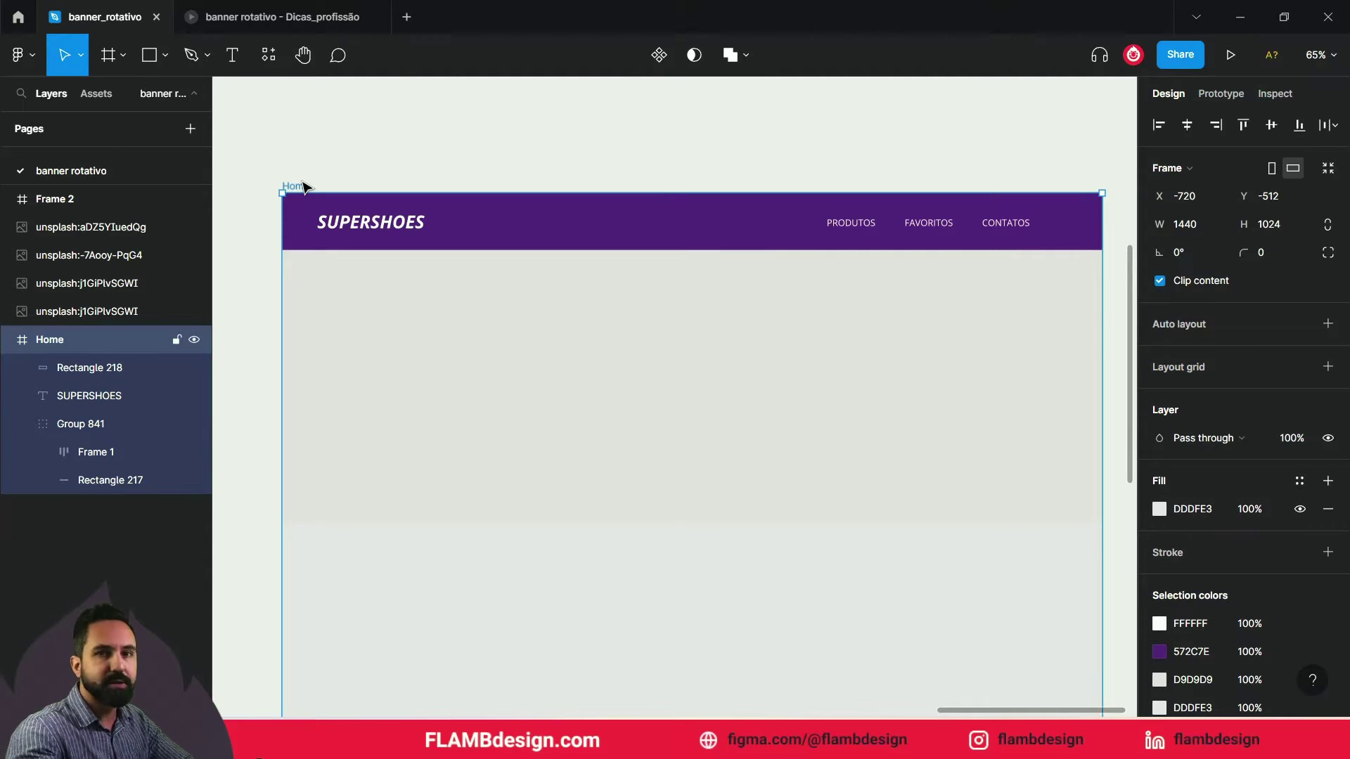
{"action": "left_click", "coordinate": [623, 485]}
{"action": "left_click", "coordinate": [545, 132]}
{"action": "left_click", "coordinate": [654, 436]}
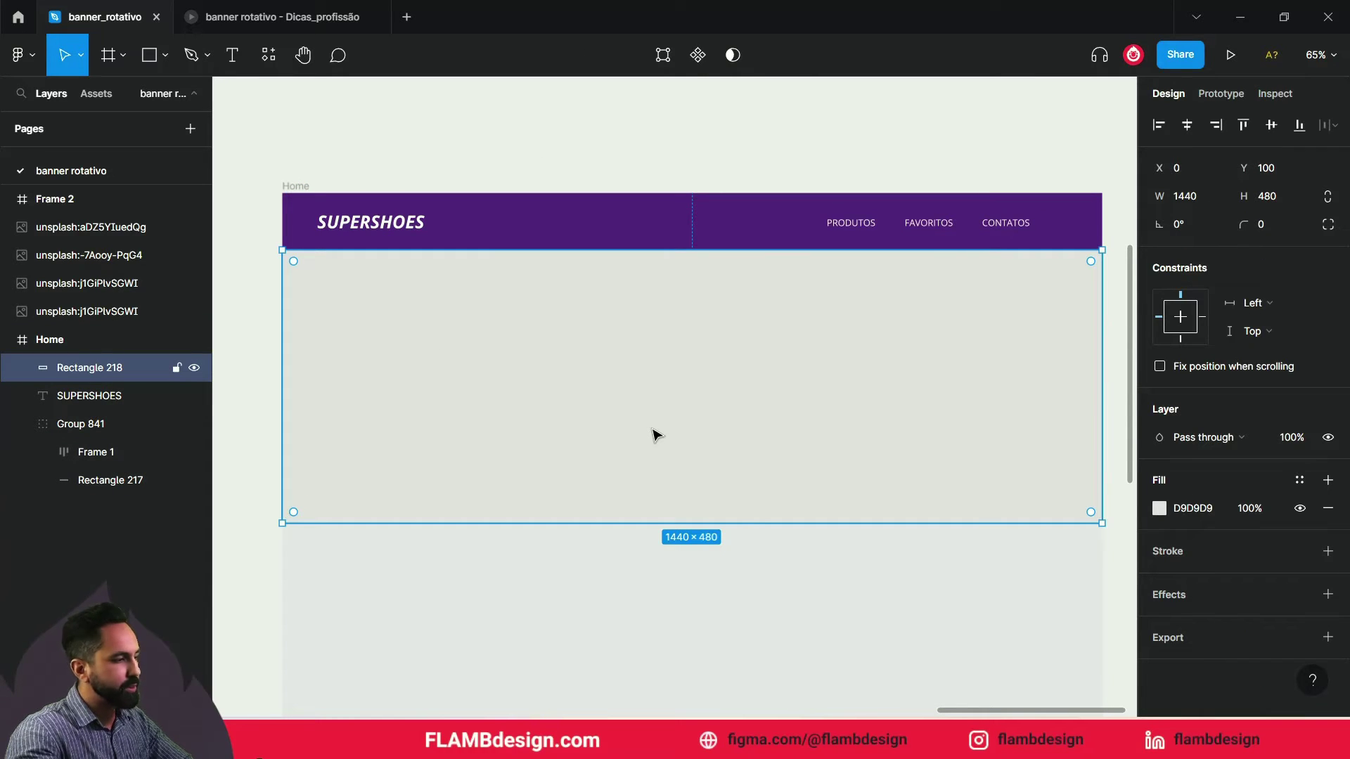
Drag the grey banner rectangle out of Home into Frame 2
{"action": "scroll", "coordinate": [665, 427], "scroll_direction": "down", "scroll_amount": 3}
{"action": "scroll", "coordinate": [665, 427], "scroll_direction": "down", "scroll_amount": 2}
{"action": "left_click_drag", "start_coordinate": [587, 313], "coordinate": [744, 281]}
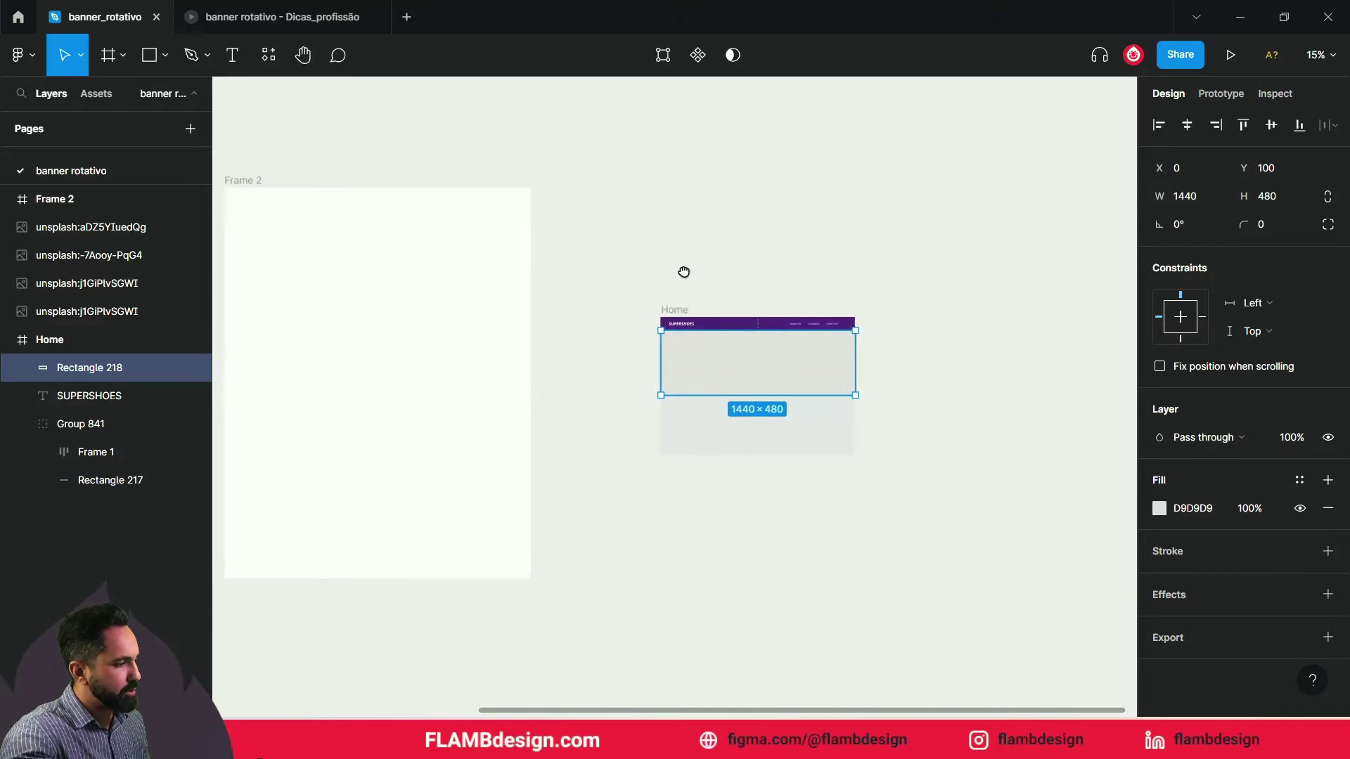
{"action": "left_click_drag", "start_coordinate": [838, 387], "coordinate": [473, 320]}
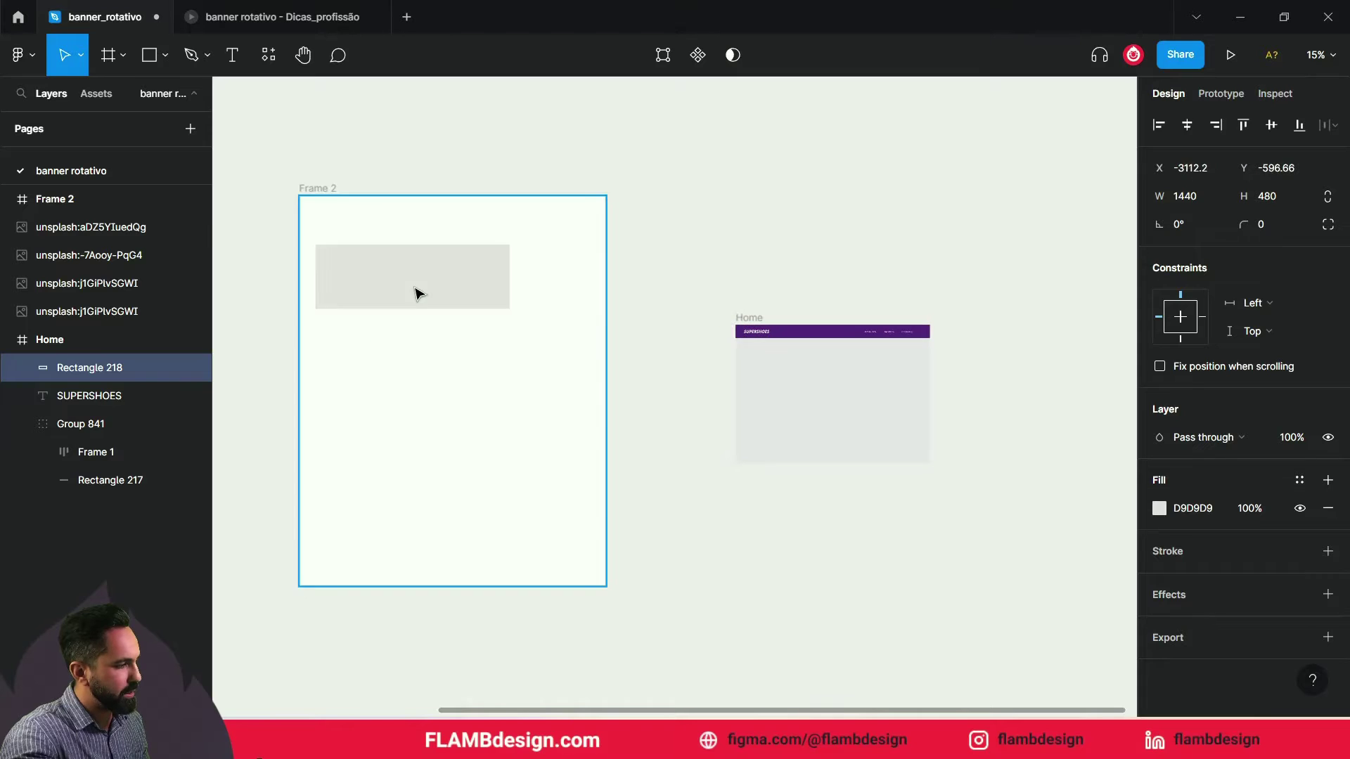
{"action": "left_click_drag", "start_coordinate": [472, 320], "coordinate": [449, 284]}
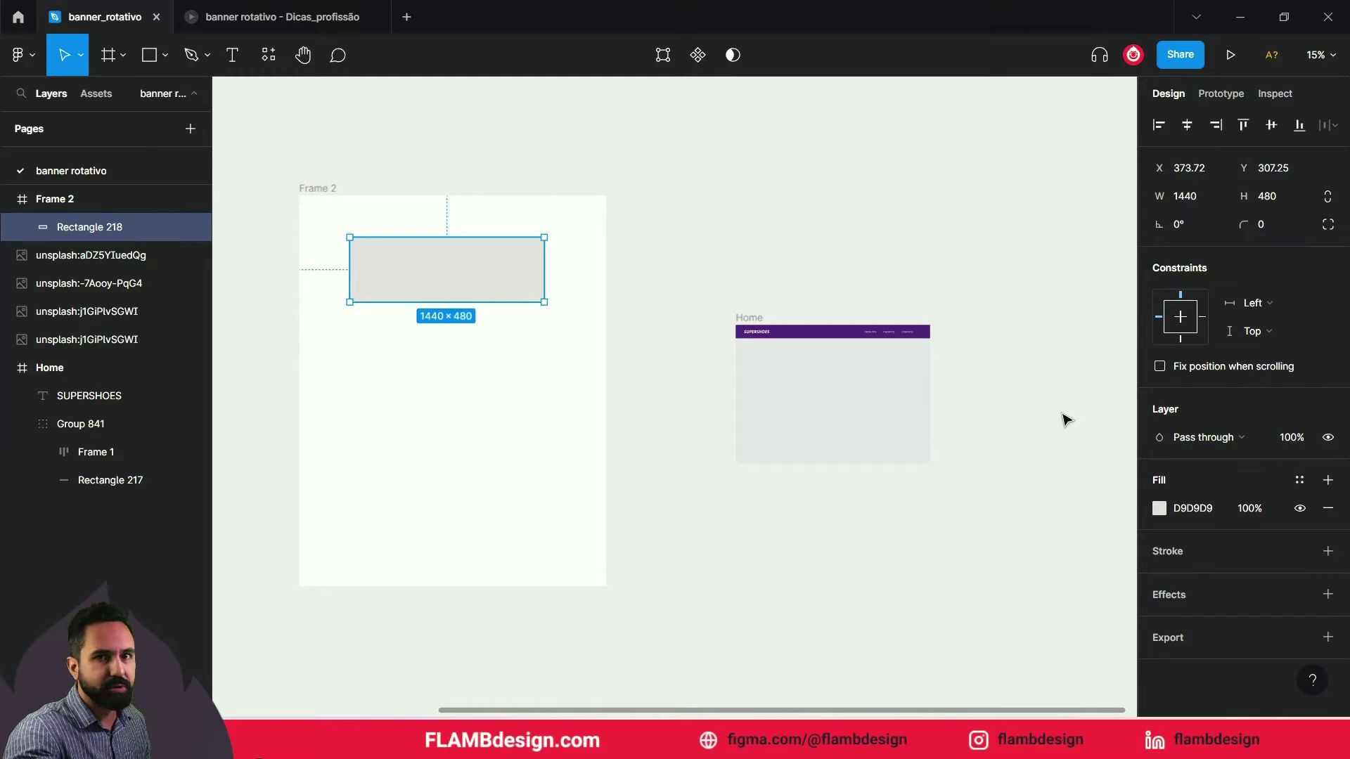
Rename Frame 2 to 'componentes'
{"action": "scroll", "coordinate": [984, 407], "scroll_direction": "up", "scroll_amount": 1}
{"action": "scroll", "coordinate": [984, 407], "scroll_direction": "left", "scroll_amount": 3}
{"action": "left_click", "coordinate": [672, 287]}
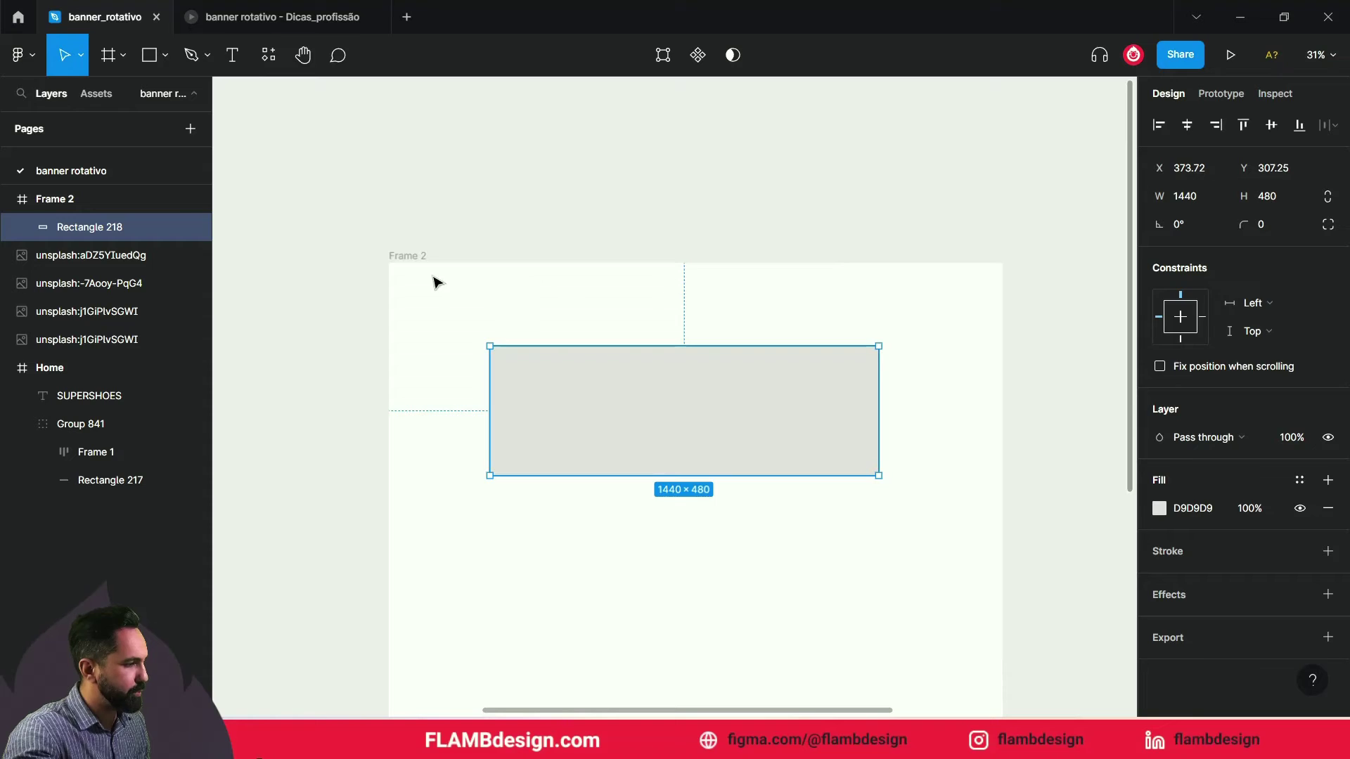
{"action": "left_click", "coordinate": [415, 258]}
{"action": "type", "text": "componen"}
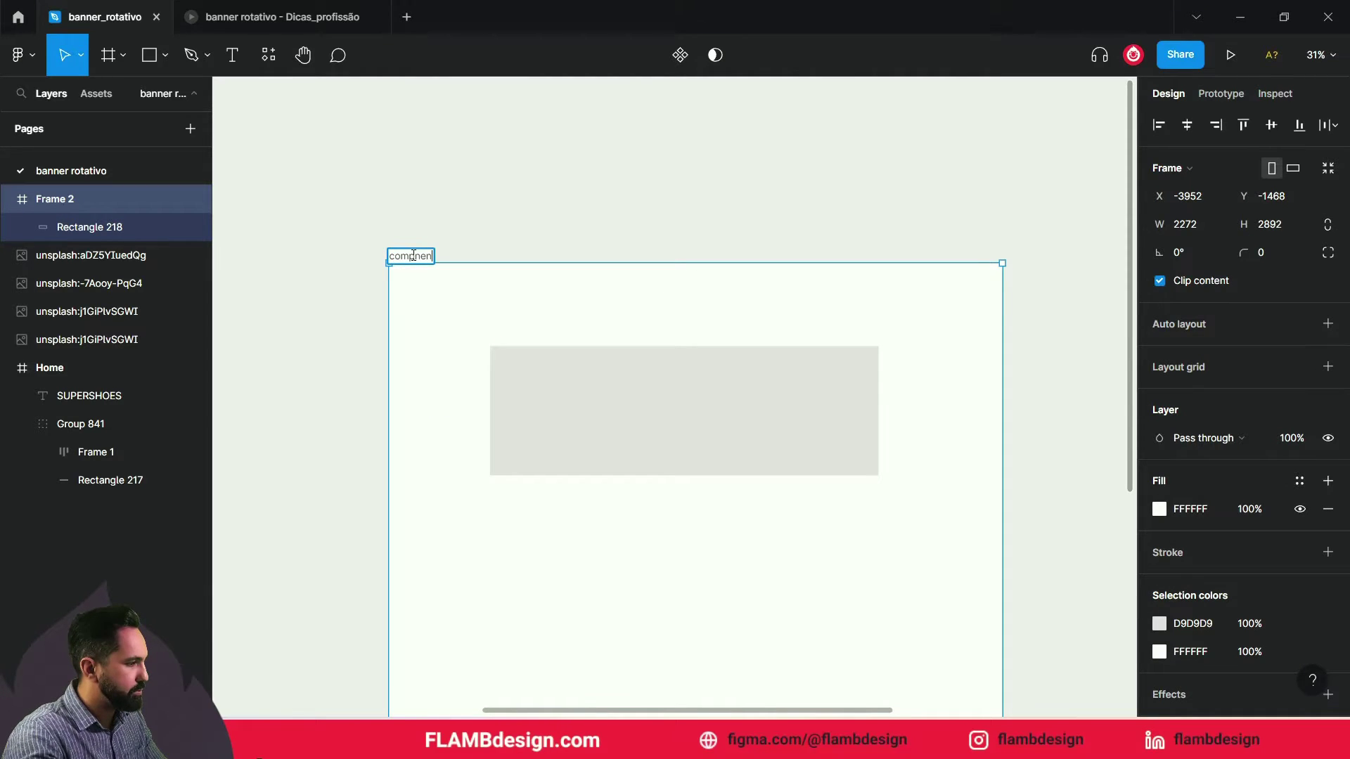
{"action": "type", "text": "tes"}
{"action": "left_click", "coordinate": [453, 211]}
{"action": "left_click", "coordinate": [624, 425]}
{"action": "scroll", "coordinate": [624, 427], "scroll_direction": "down", "scroll_amount": 2}
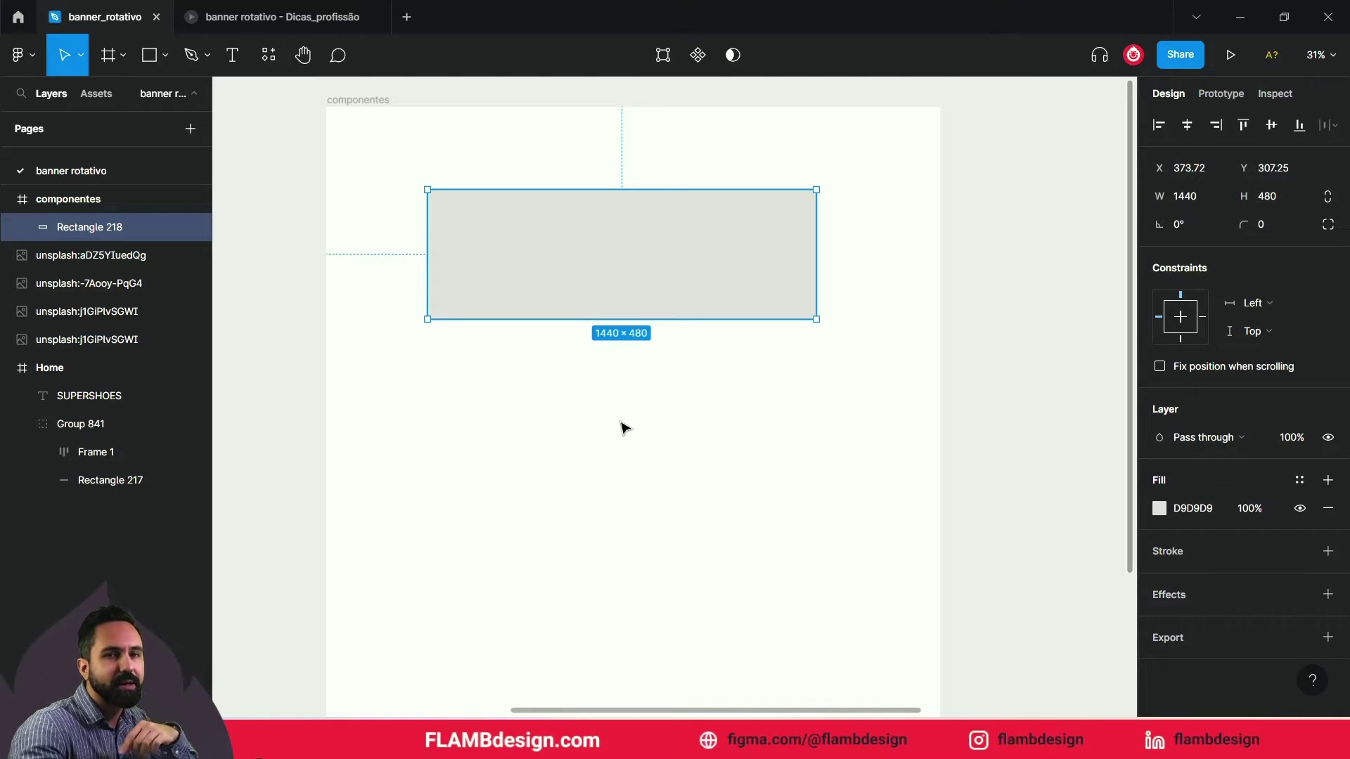
{"action": "left_click", "coordinate": [624, 427]}
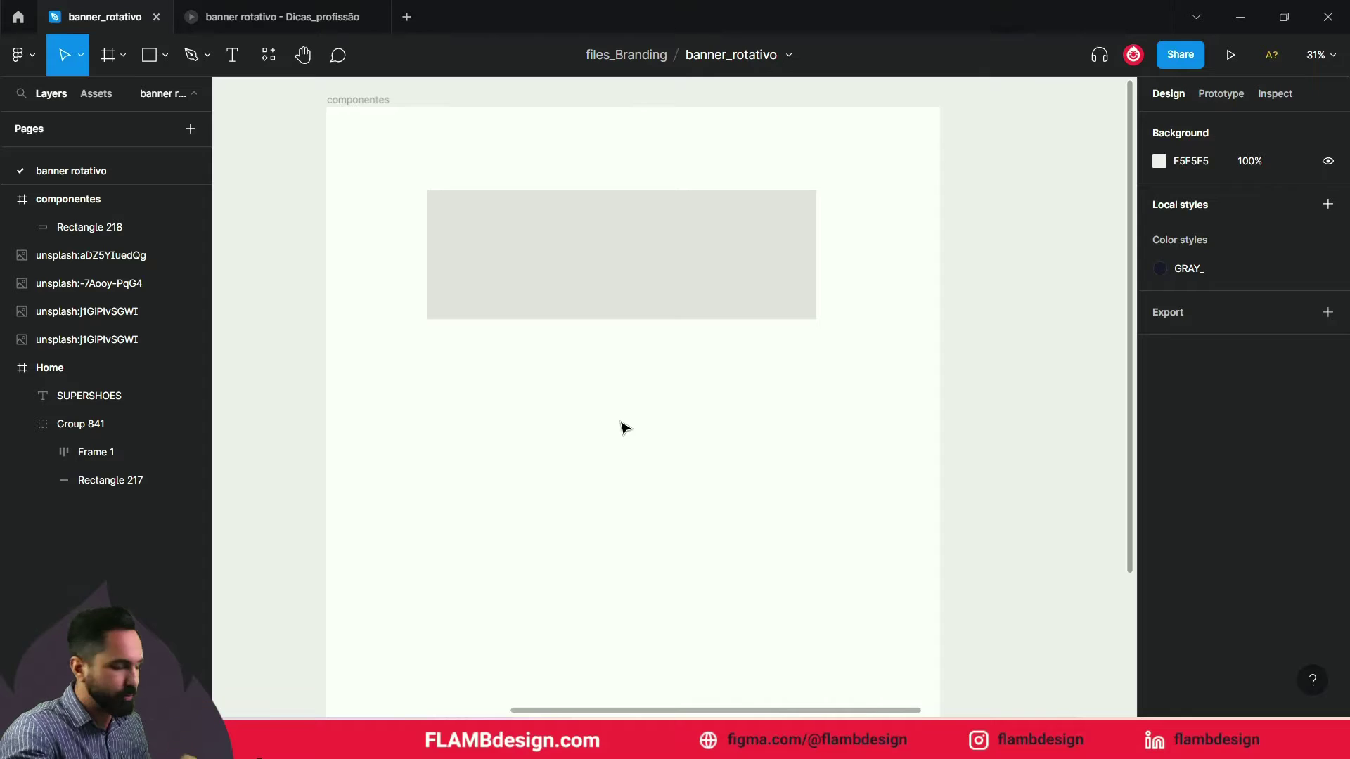
Draw a 36×36 circle on the grey banner rectangle
{"action": "left_click", "coordinate": [606, 313]}
{"action": "key", "text": "o"}
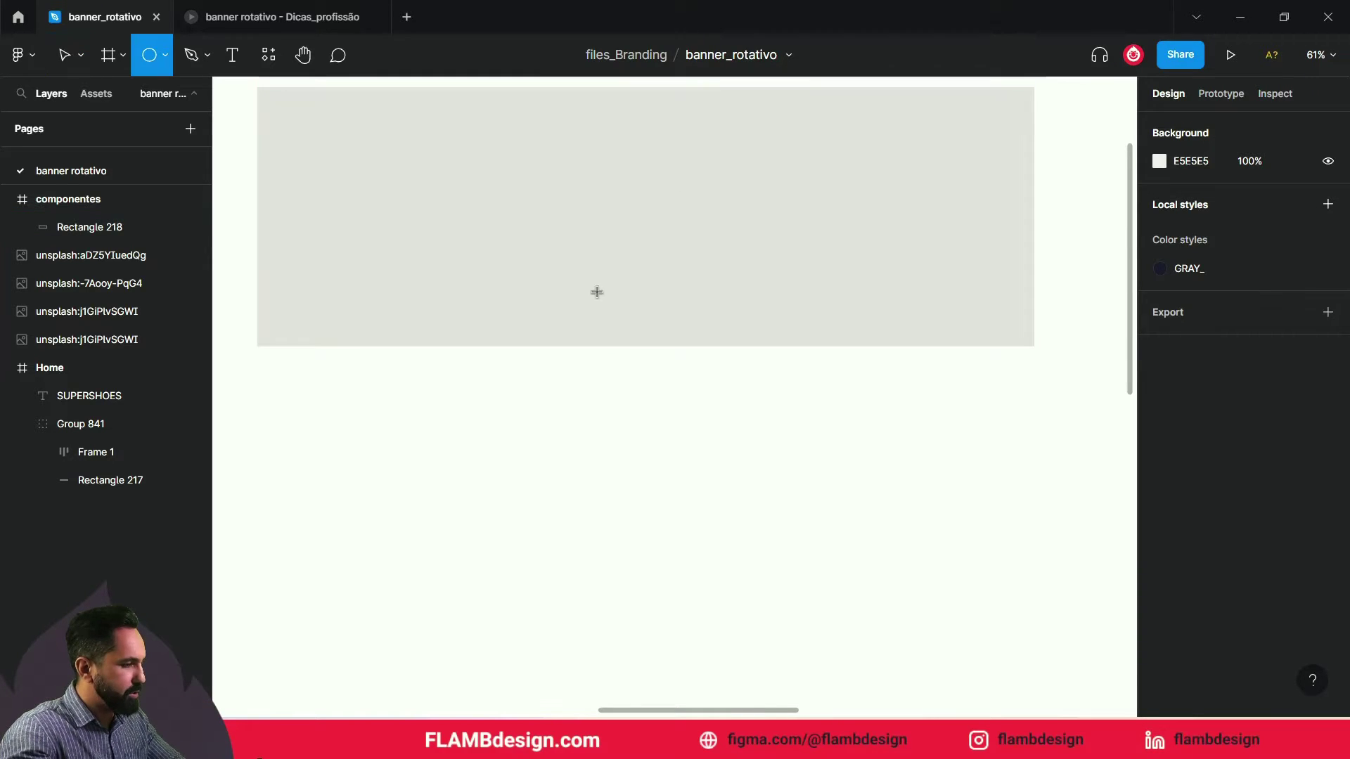
{"action": "left_click", "coordinate": [591, 267]}
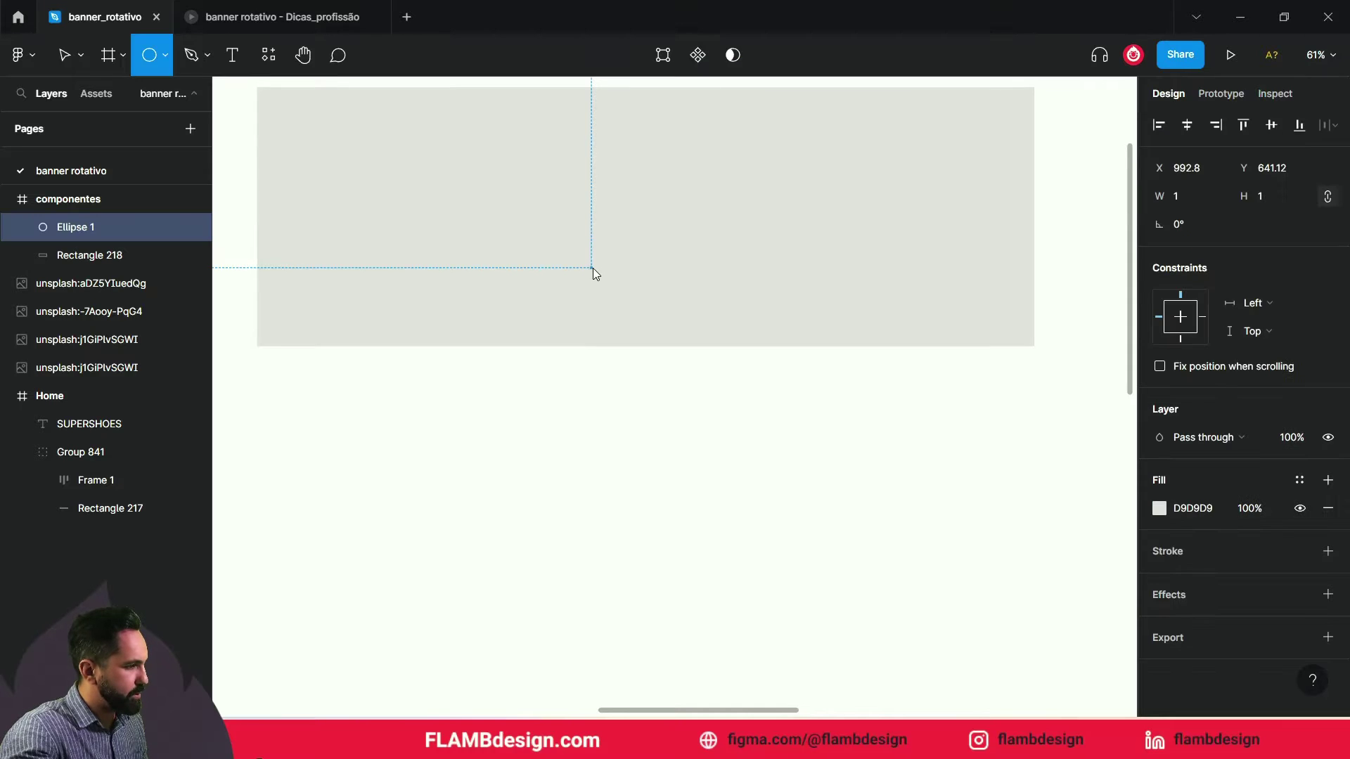
{"action": "key", "text": "o"}
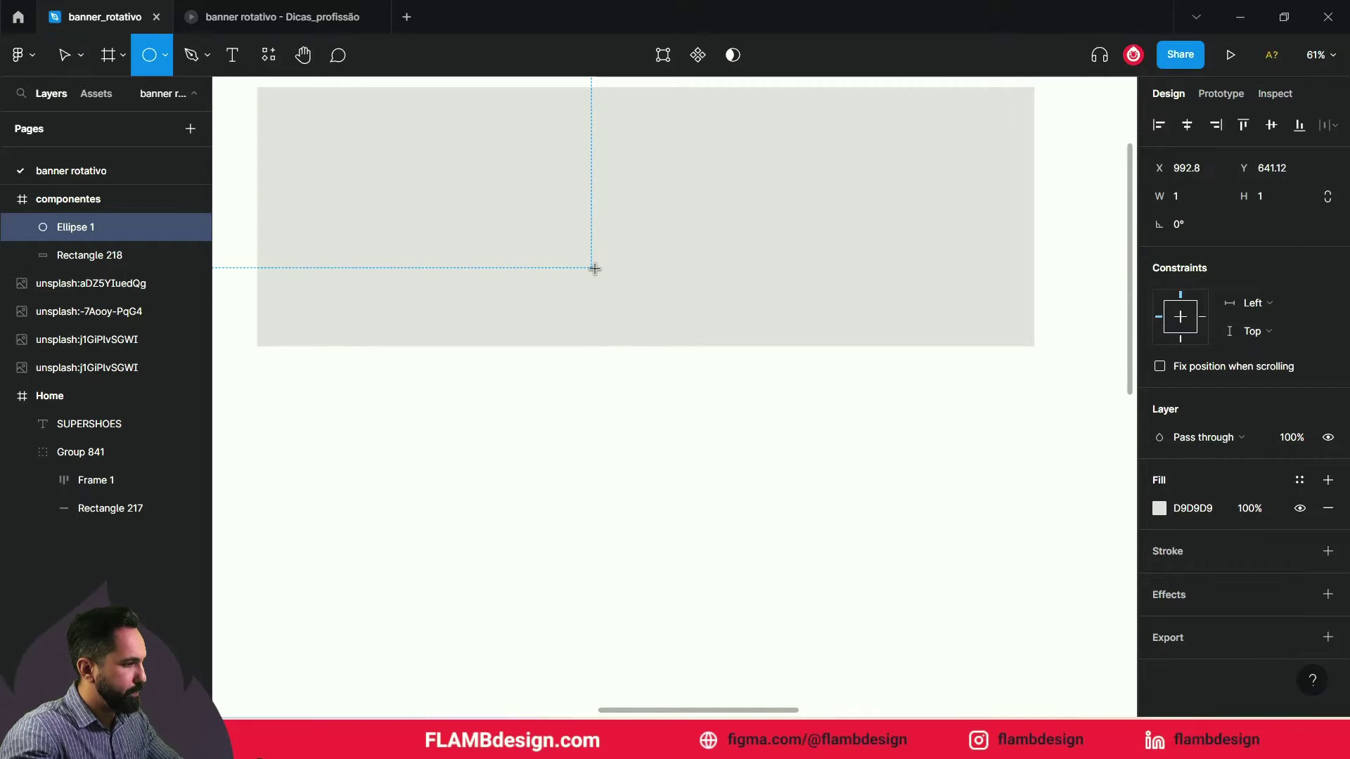
{"action": "mouse_move", "coordinate": [595, 269]}
{"action": "left_mouse_down"}
{"action": "mouse_move", "coordinate": [617, 284]}
{"action": "mouse_move", "coordinate": [609, 273]}
{"action": "left_mouse_up"}
{"action": "left_click", "coordinate": [1273, 198]}
{"action": "type", "text": "36"}
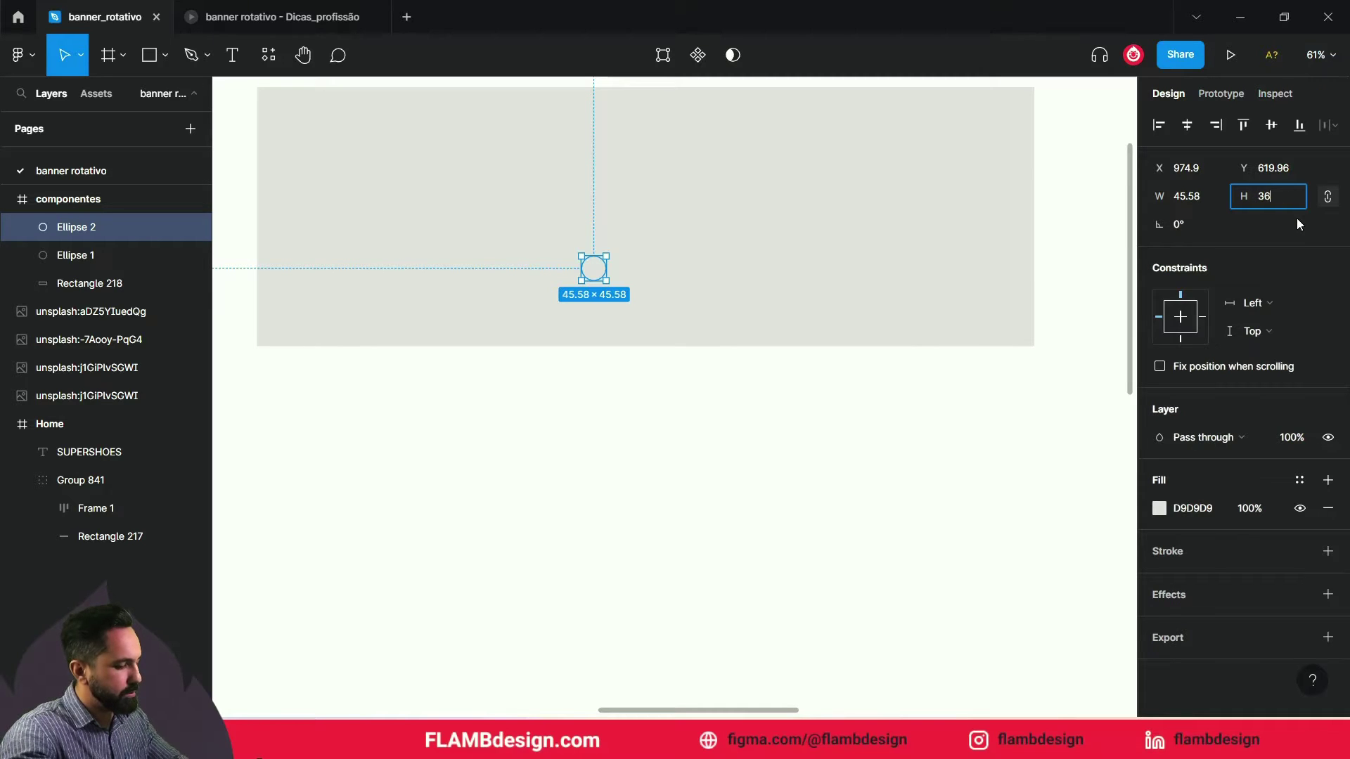
{"action": "key", "text": "Return"}
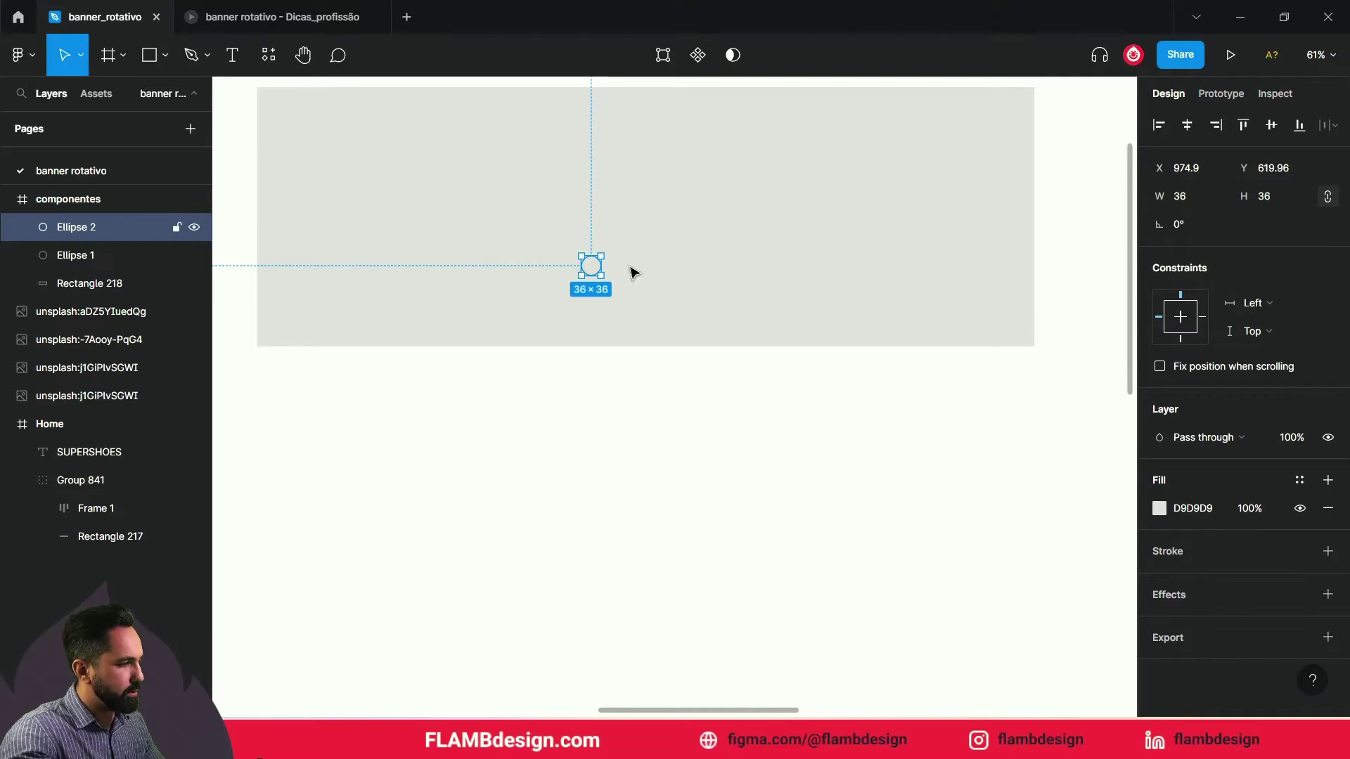
Give the circle a pure white FFFFFF fill, nudge it into place, and add a stroke
{"action": "left_click", "coordinate": [1159, 508]}
{"action": "left_click_drag", "start_coordinate": [1012, 356], "coordinate": [991, 402]}
{"action": "left_click", "coordinate": [781, 446]}
{"action": "left_click_drag", "start_coordinate": [592, 267], "coordinate": [625, 313]}
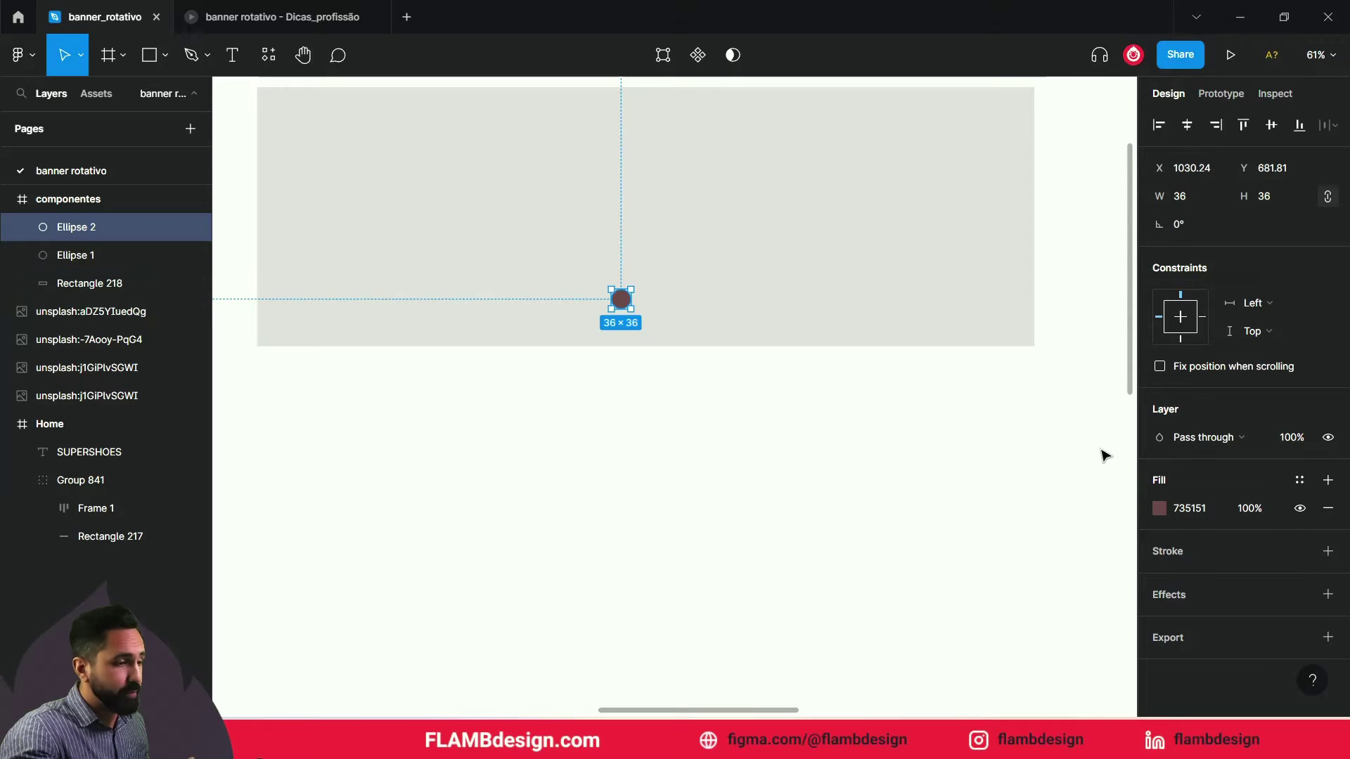
{"action": "left_click", "coordinate": [1150, 507]}
{"action": "left_click", "coordinate": [1160, 507]}
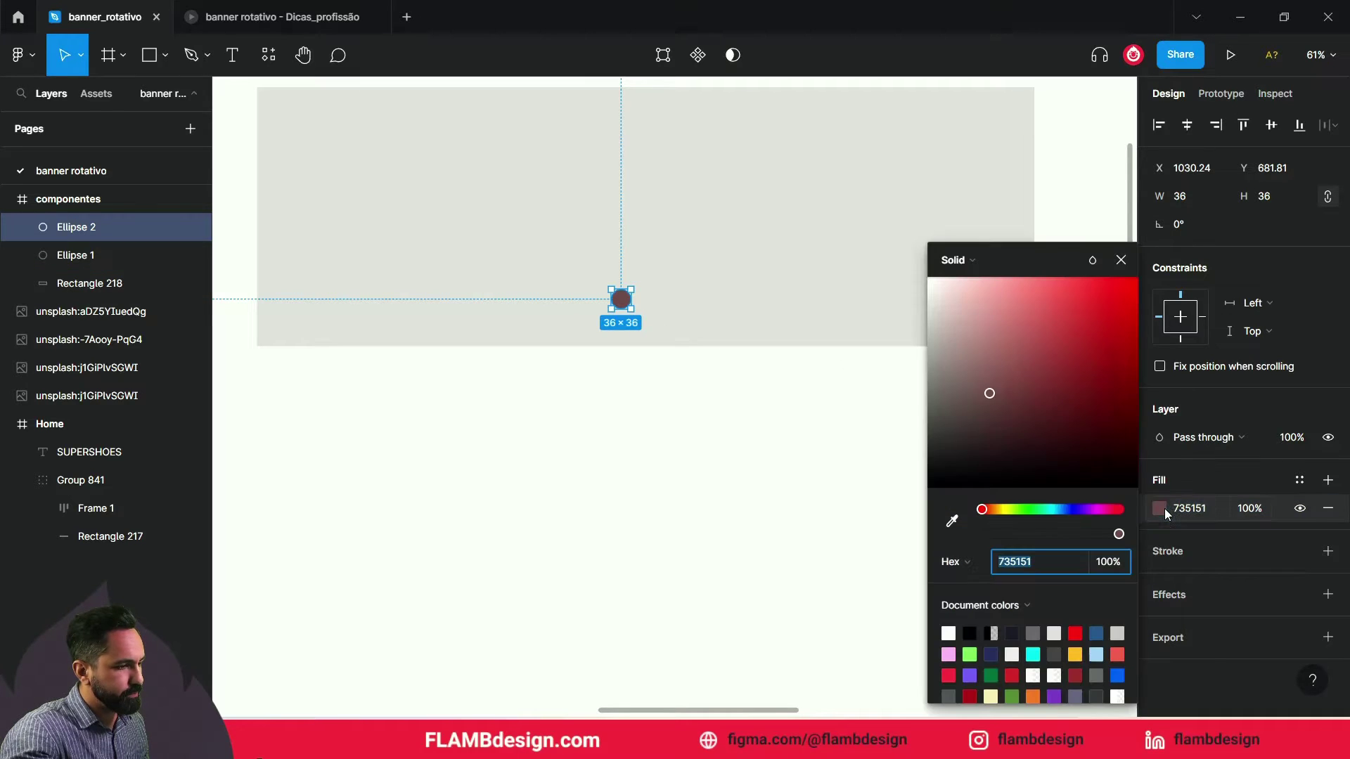
{"action": "left_click_drag", "start_coordinate": [1041, 408], "coordinate": [908, 301]}
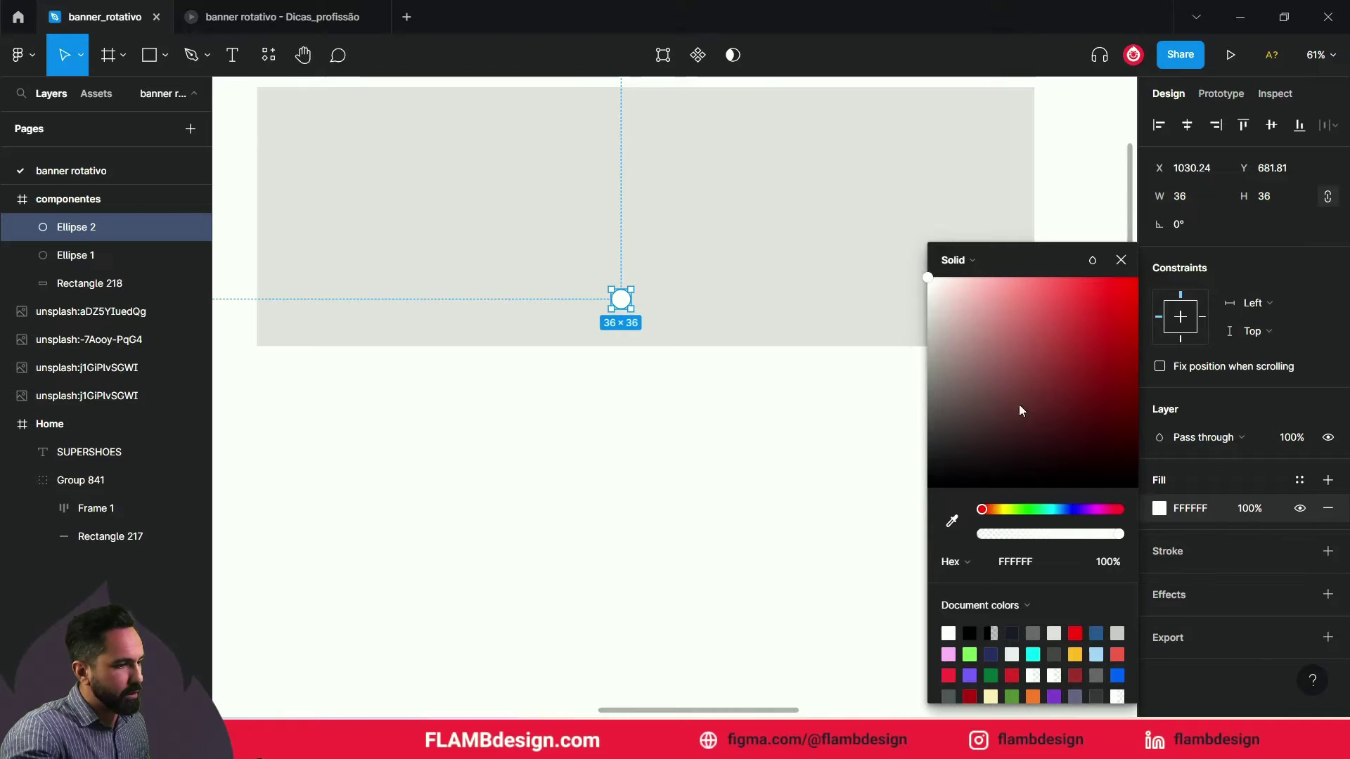
{"action": "left_click", "coordinate": [1120, 260]}
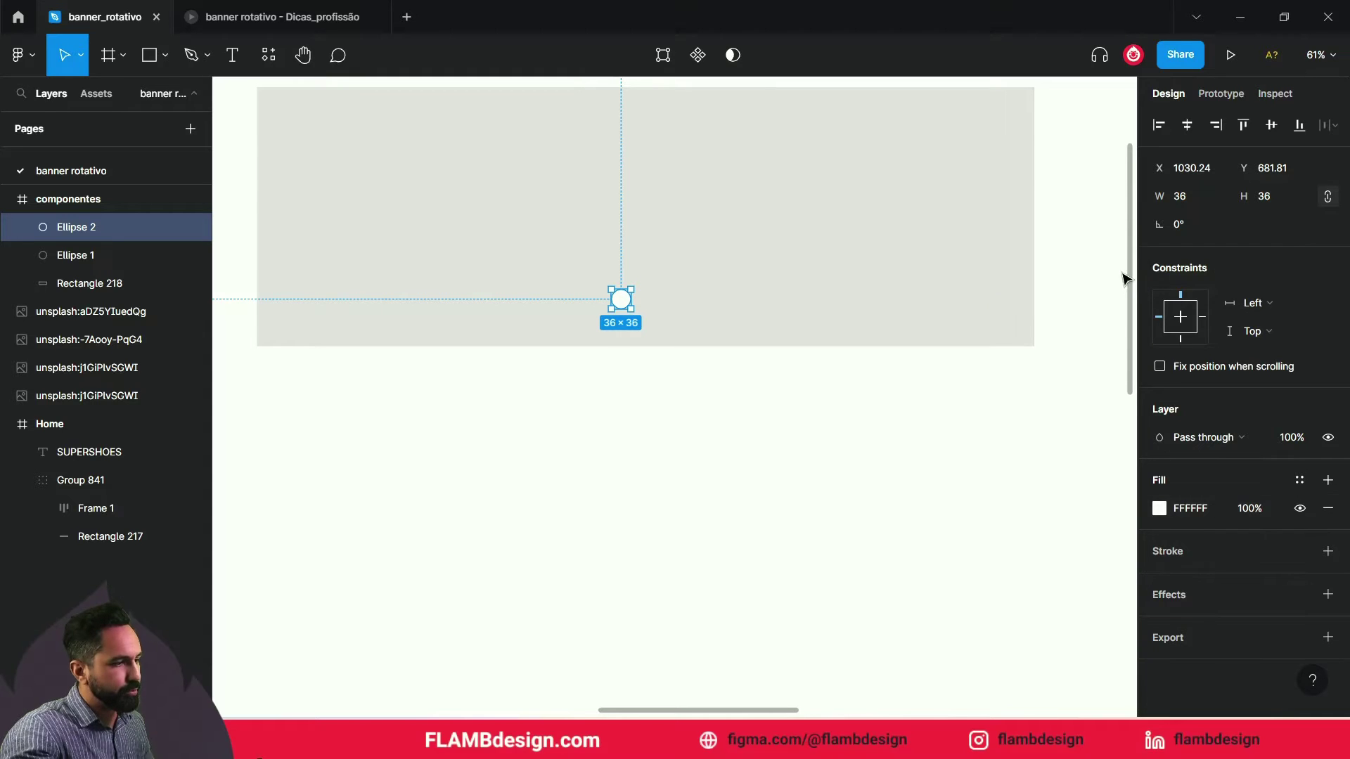
{"action": "left_click", "coordinate": [1327, 551]}
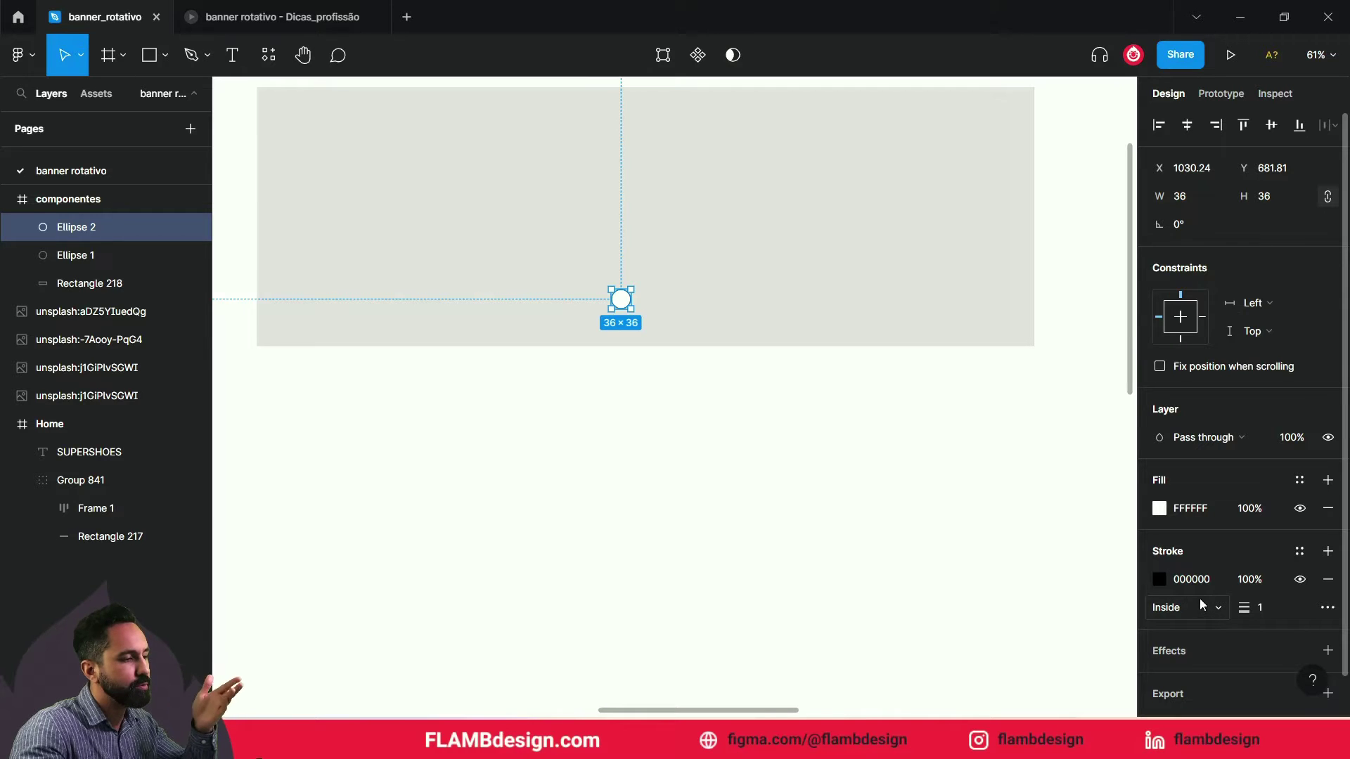
Set the circle's stroke to the header's purple 572C7E using the eyedropper
{"action": "scroll", "coordinate": [837, 410], "scroll_direction": "up", "scroll_amount": 3}
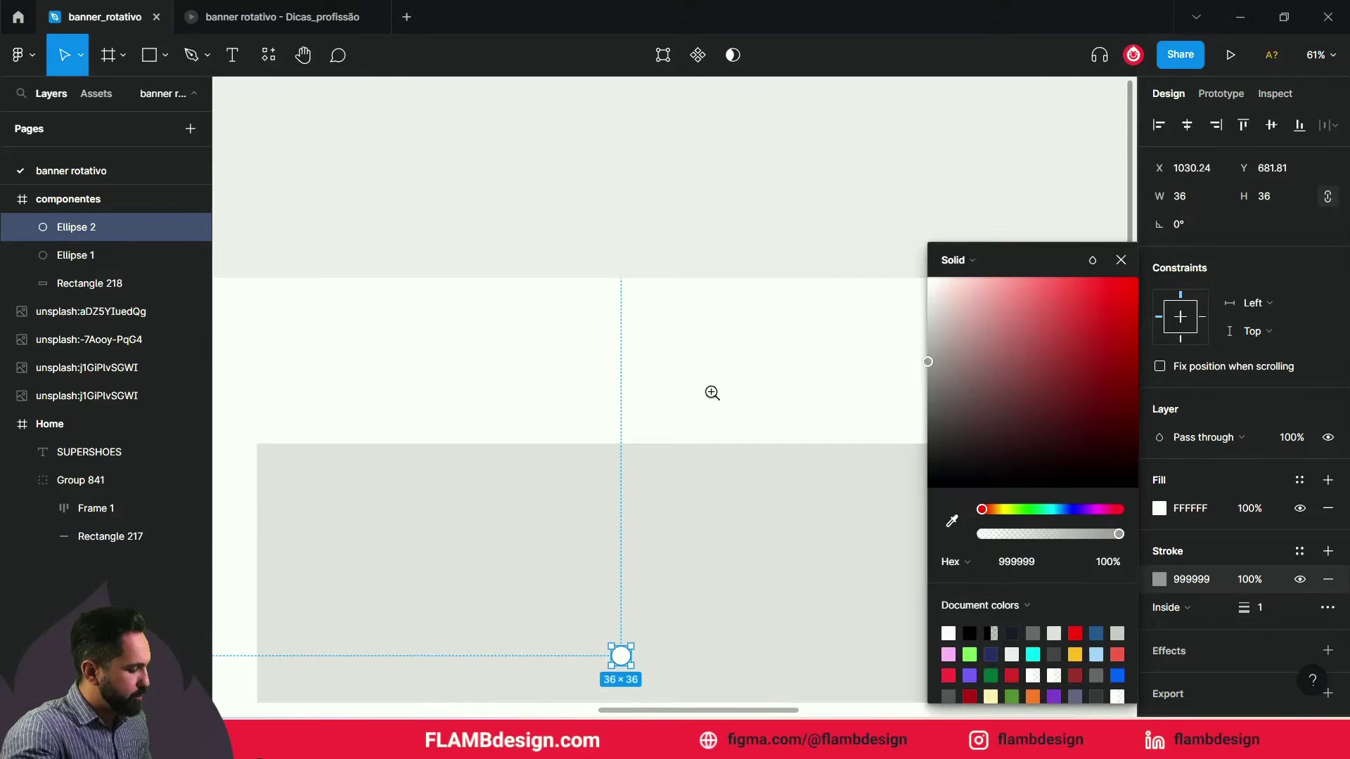
{"action": "scroll", "coordinate": [715, 398], "scroll_direction": "down", "scroll_amount": 5}
{"action": "scroll", "coordinate": [725, 319], "scroll_direction": "down", "scroll_amount": 3}
{"action": "left_click_drag", "start_coordinate": [725, 318], "coordinate": [568, 268]}
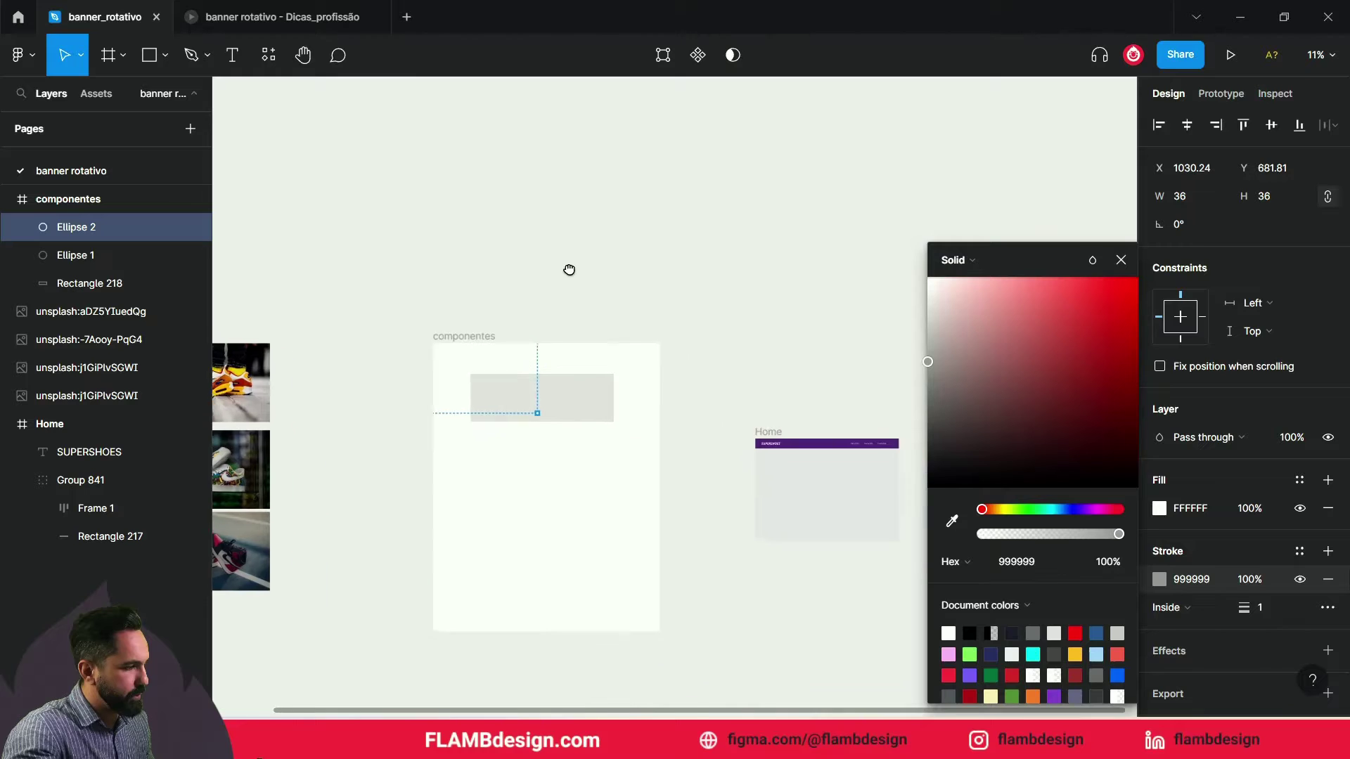
{"action": "key", "text": "i"}
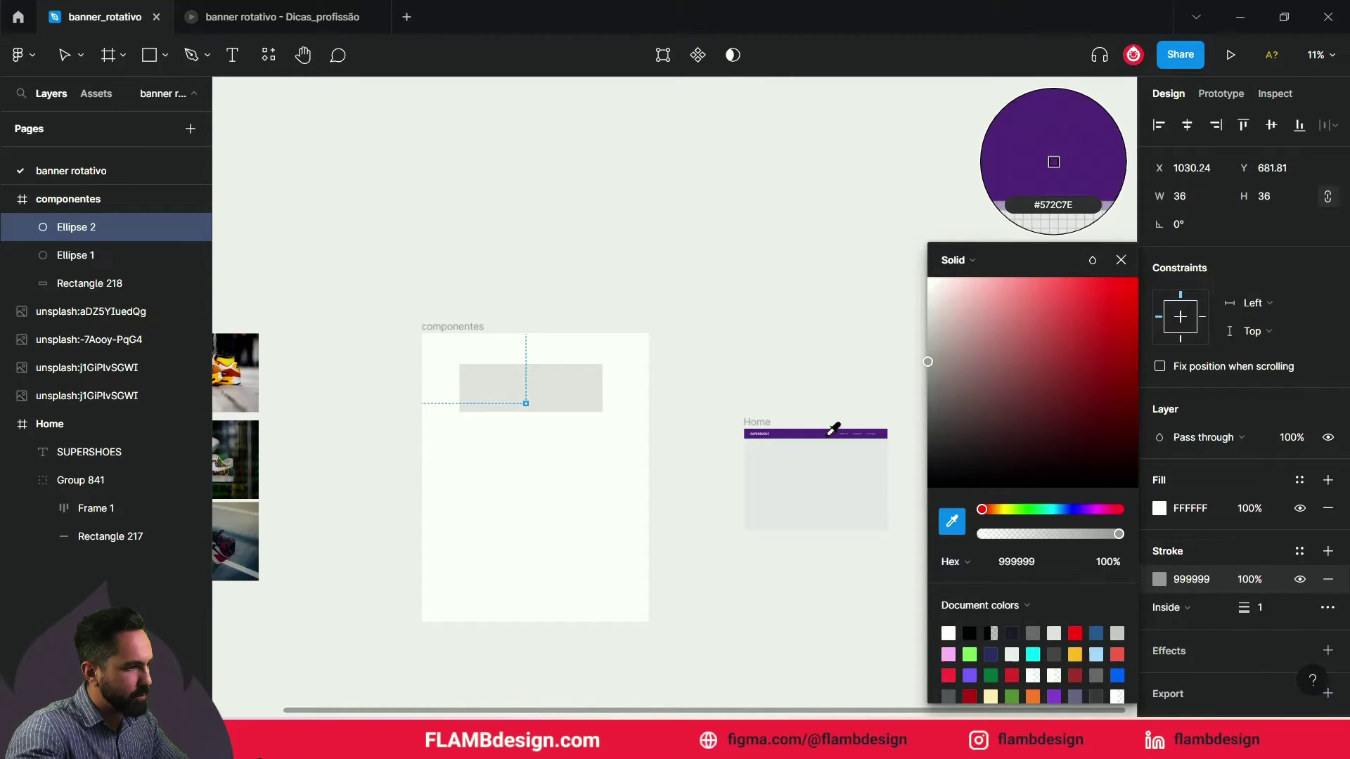
{"action": "left_click", "coordinate": [833, 429]}
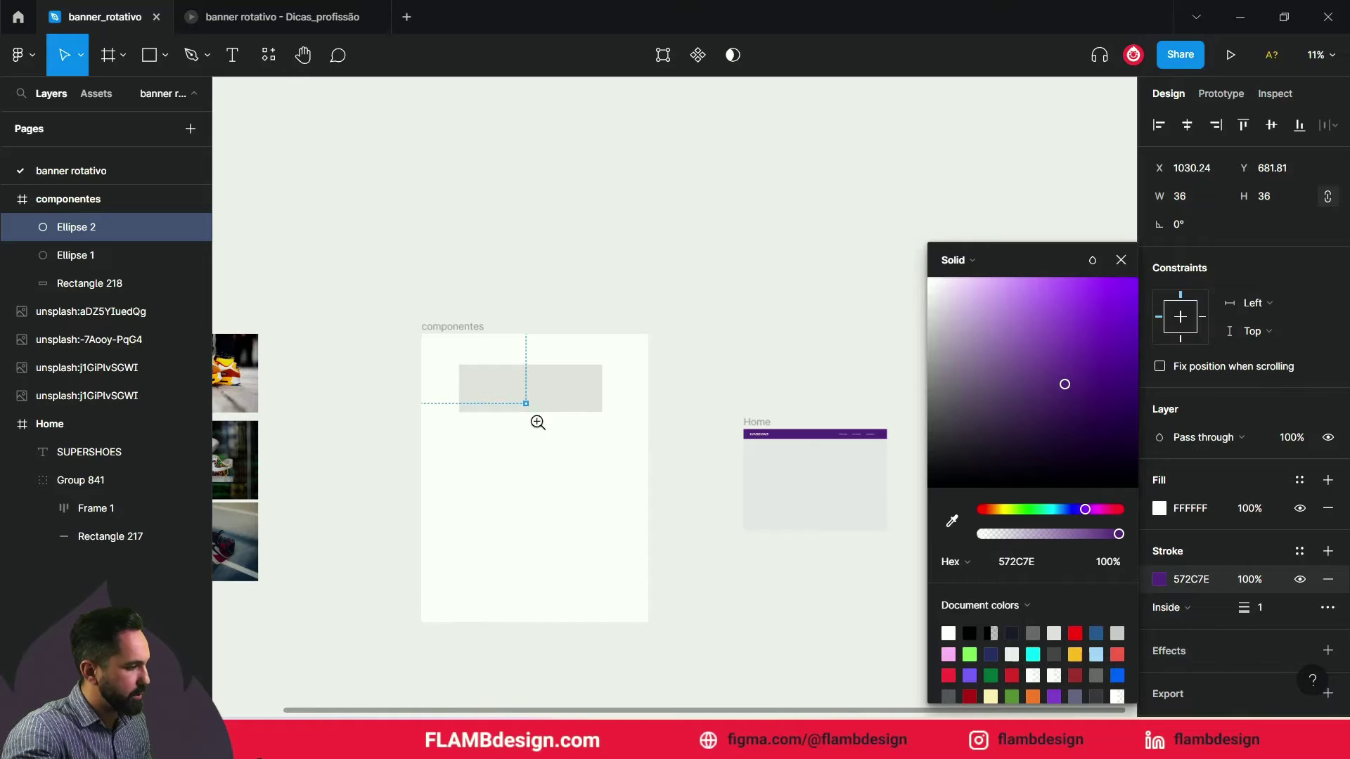
Make the stroke 4 wide and place a duplicate circle just to its right
{"action": "scroll", "coordinate": [535, 420], "scroll_direction": "up", "scroll_amount": 1}
{"action": "left_click_drag", "start_coordinate": [492, 393], "coordinate": [568, 454]}
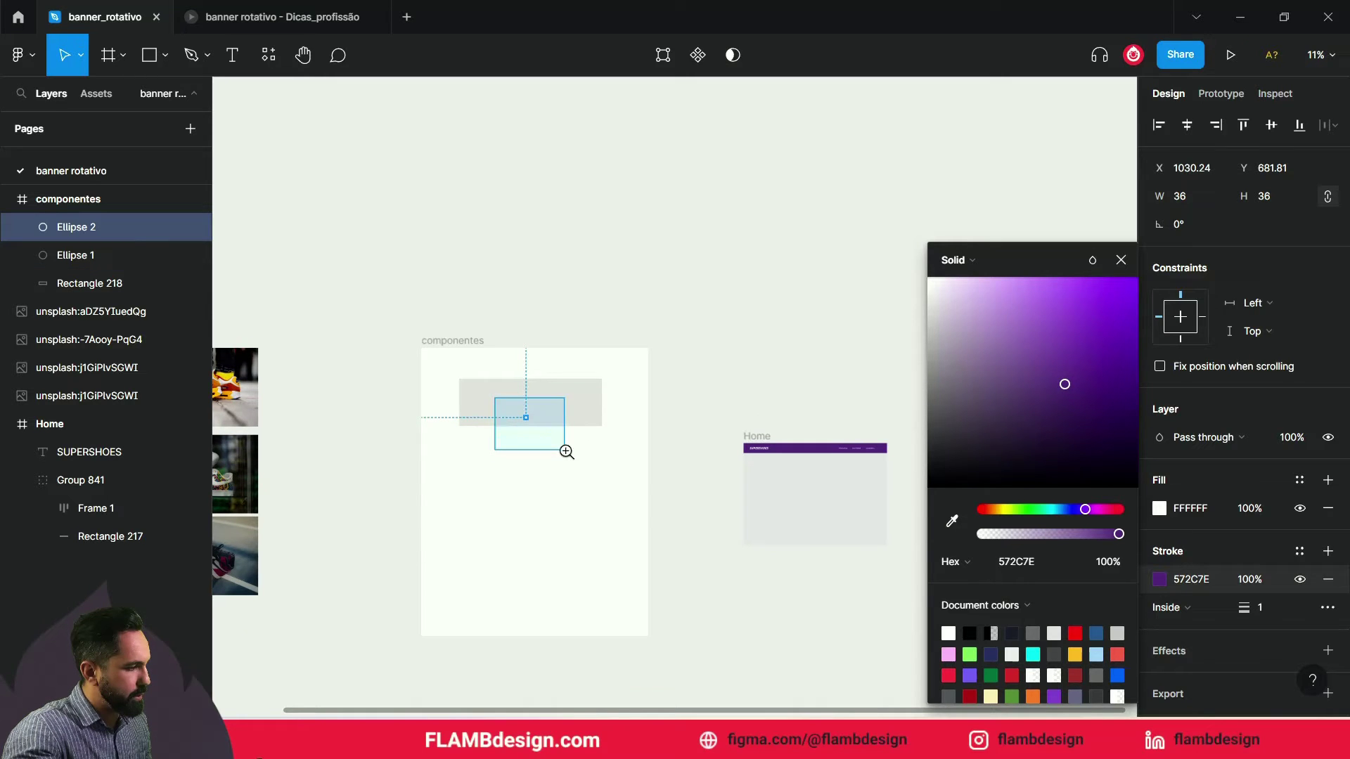
{"action": "left_click_drag", "start_coordinate": [595, 274], "coordinate": [693, 407]}
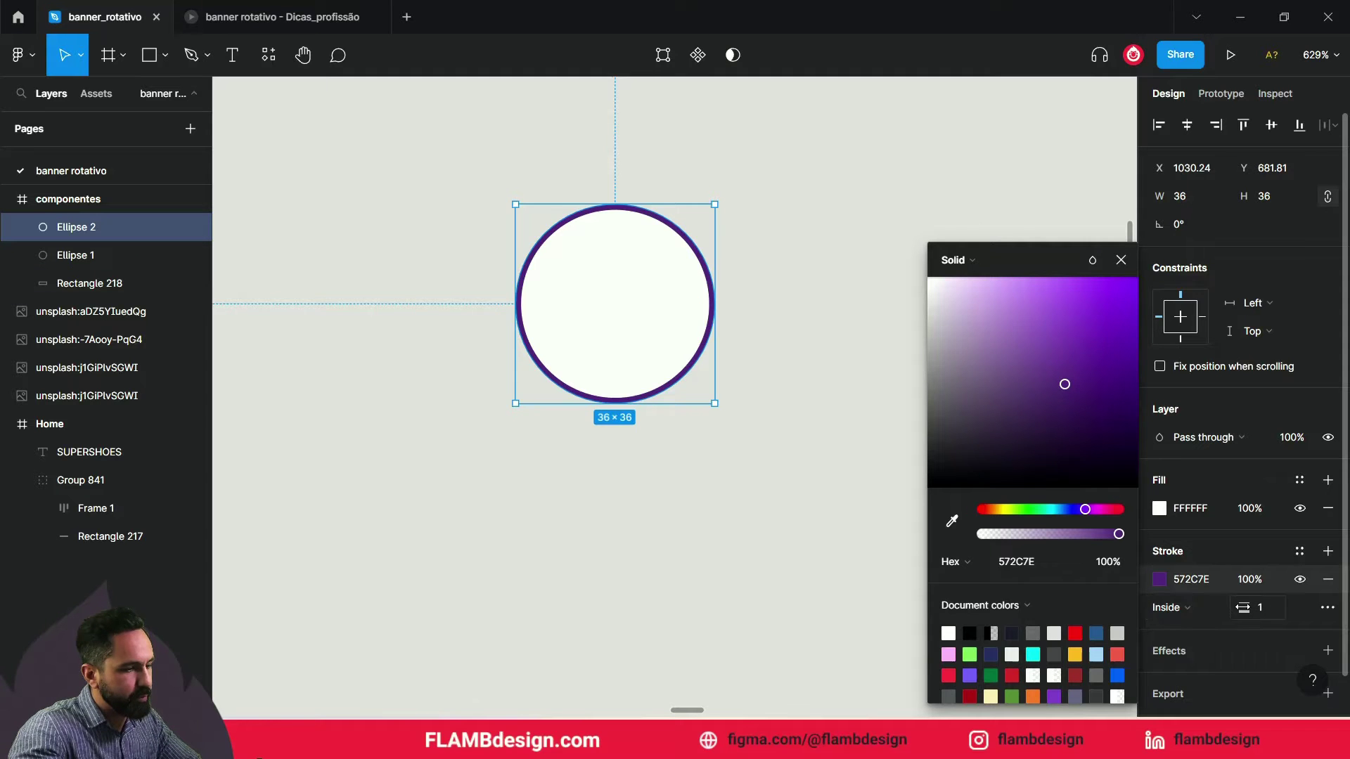
{"action": "left_click_drag", "start_coordinate": [1231, 617], "coordinate": [1248, 607]}
{"action": "scroll", "coordinate": [628, 478], "scroll_direction": "down", "scroll_amount": 10}
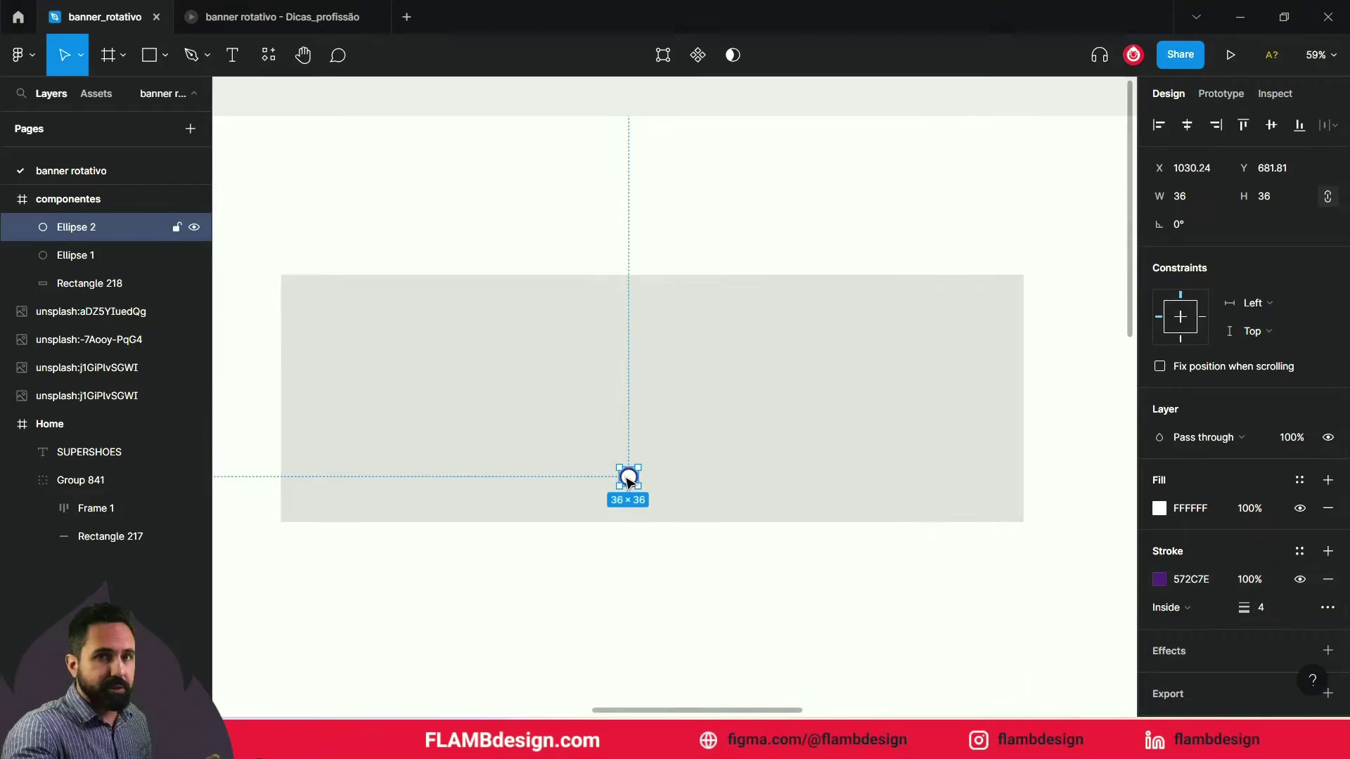
{"action": "scroll", "coordinate": [628, 478], "scroll_direction": "up", "scroll_amount": 3}
{"action": "scroll", "coordinate": [632, 479], "scroll_direction": "up", "scroll_amount": 3}
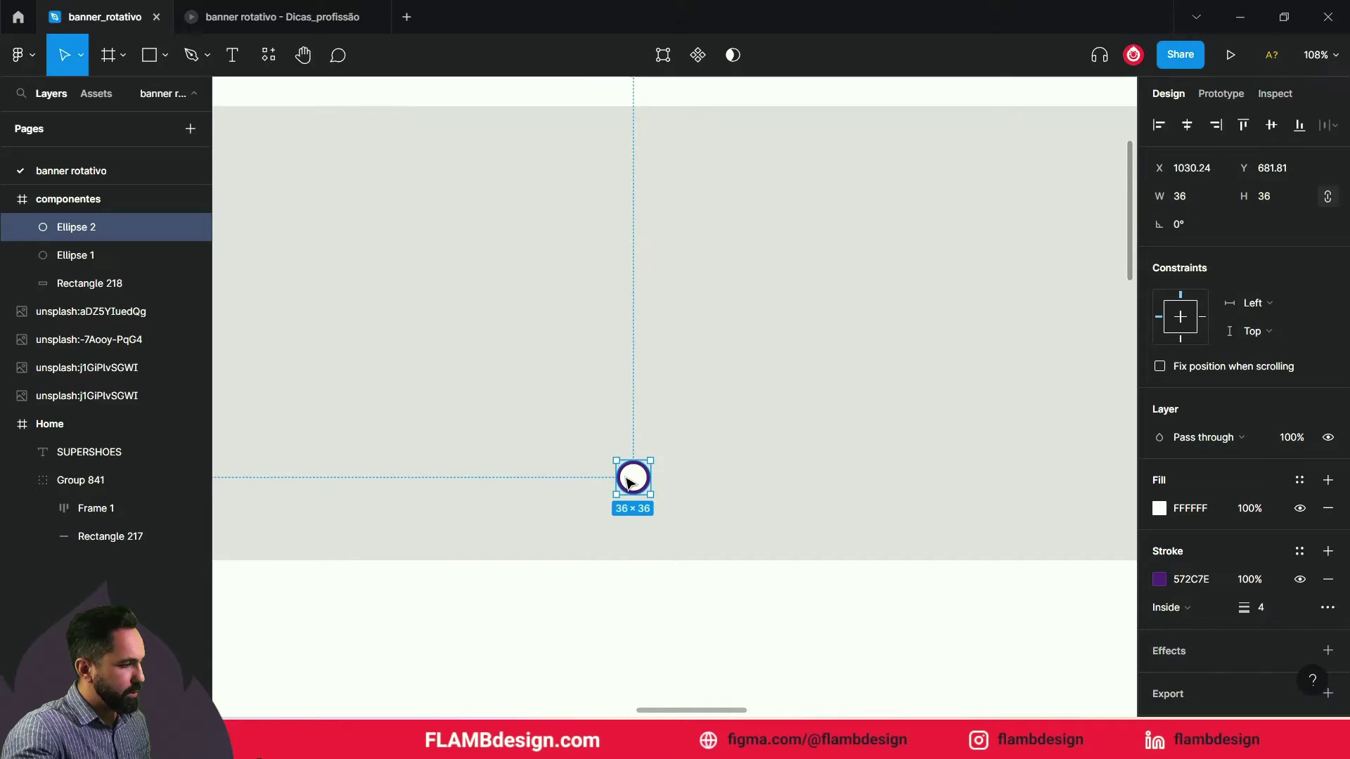
{"action": "key", "text": "ctrl+d"}
{"action": "left_click_drag", "start_coordinate": [635, 481], "coordinate": [702, 485]}
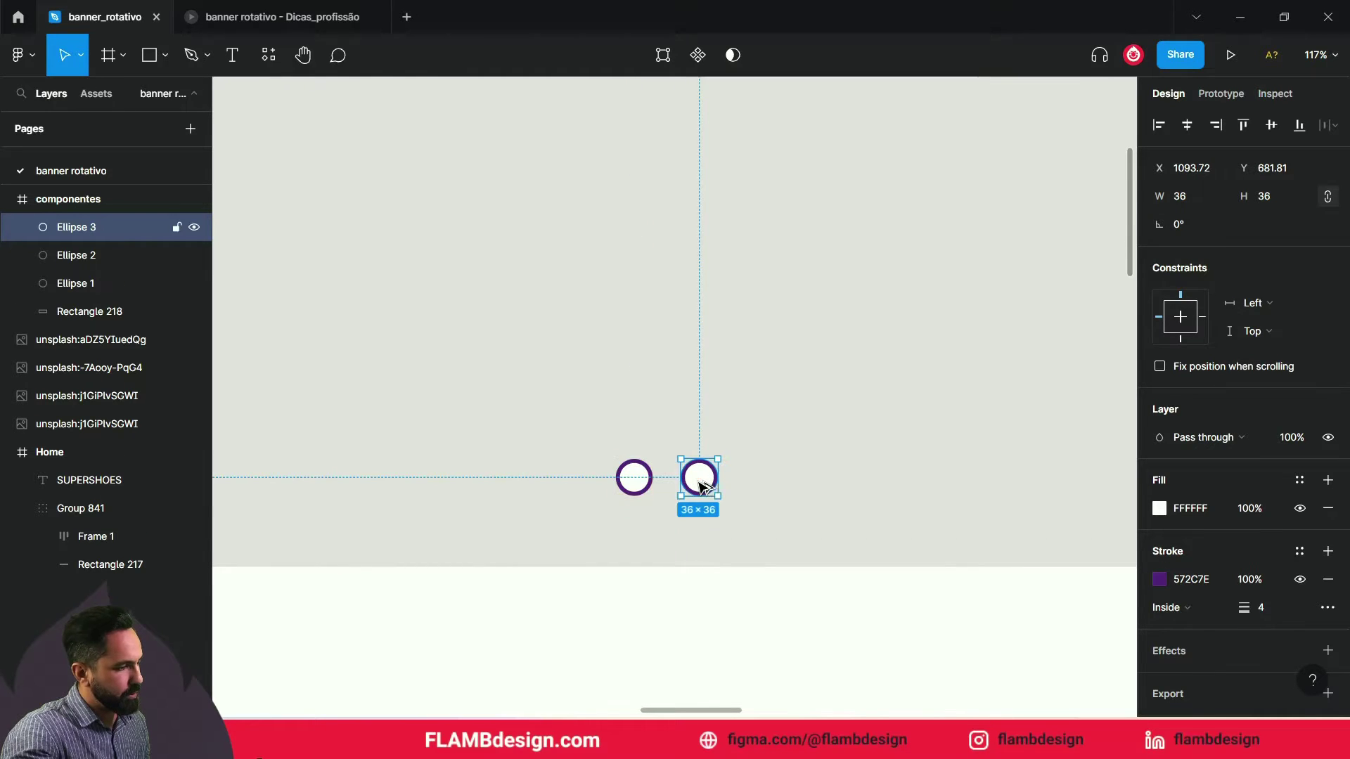
Add a third dot and wrap all three in an auto-layout row with a 40 gap
{"action": "key", "text": "ctrl+d"}
{"action": "left_click", "coordinate": [634, 477]}
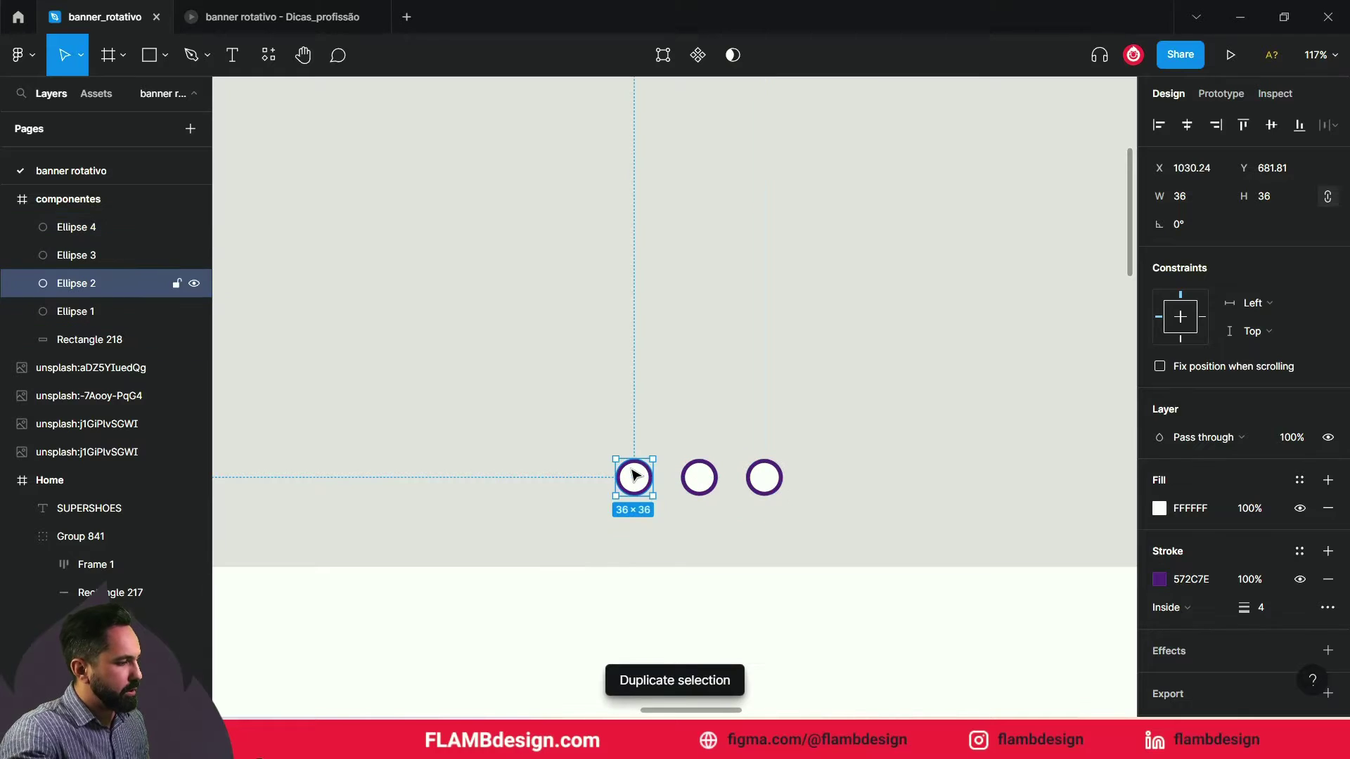
{"action": "left_click", "coordinate": [699, 478], "text": "shift"}
{"action": "left_click", "coordinate": [765, 482], "text": "shift"}
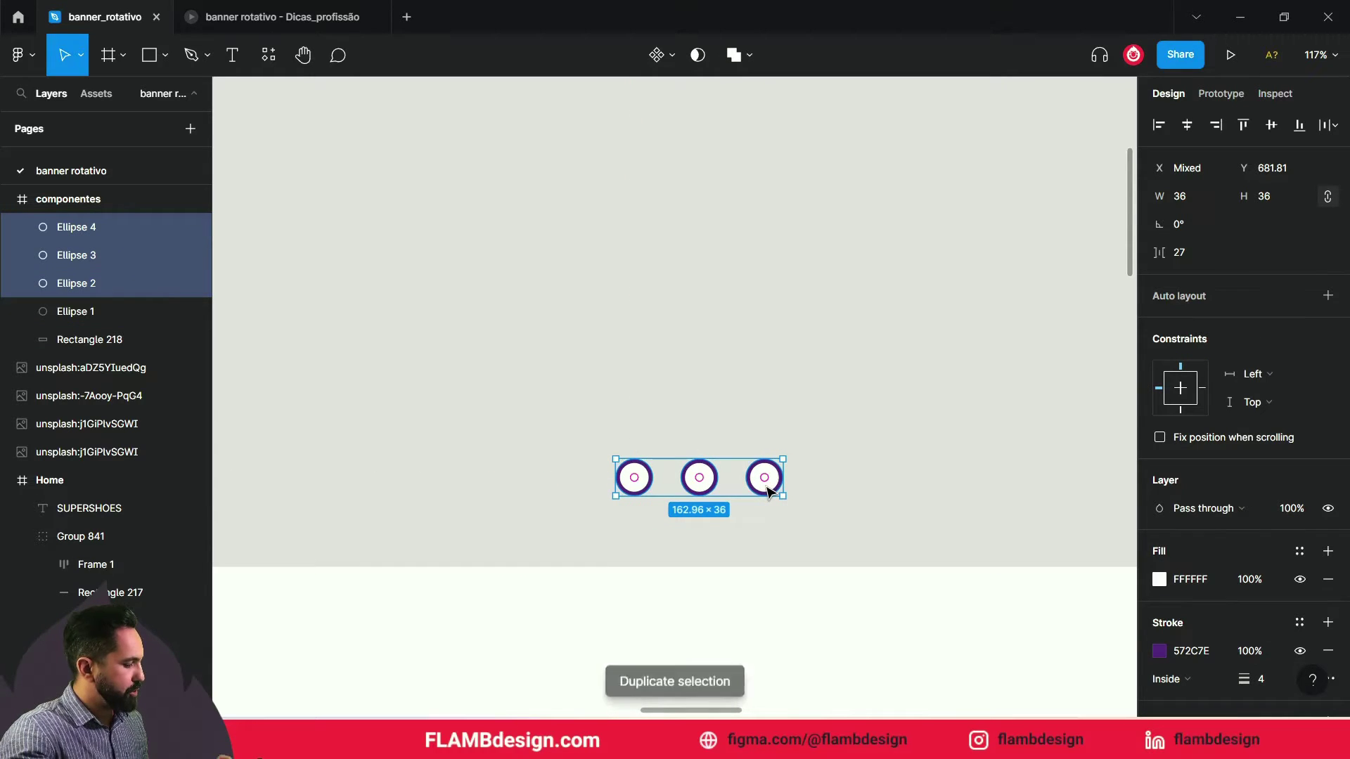
{"action": "key", "text": "shift+a"}
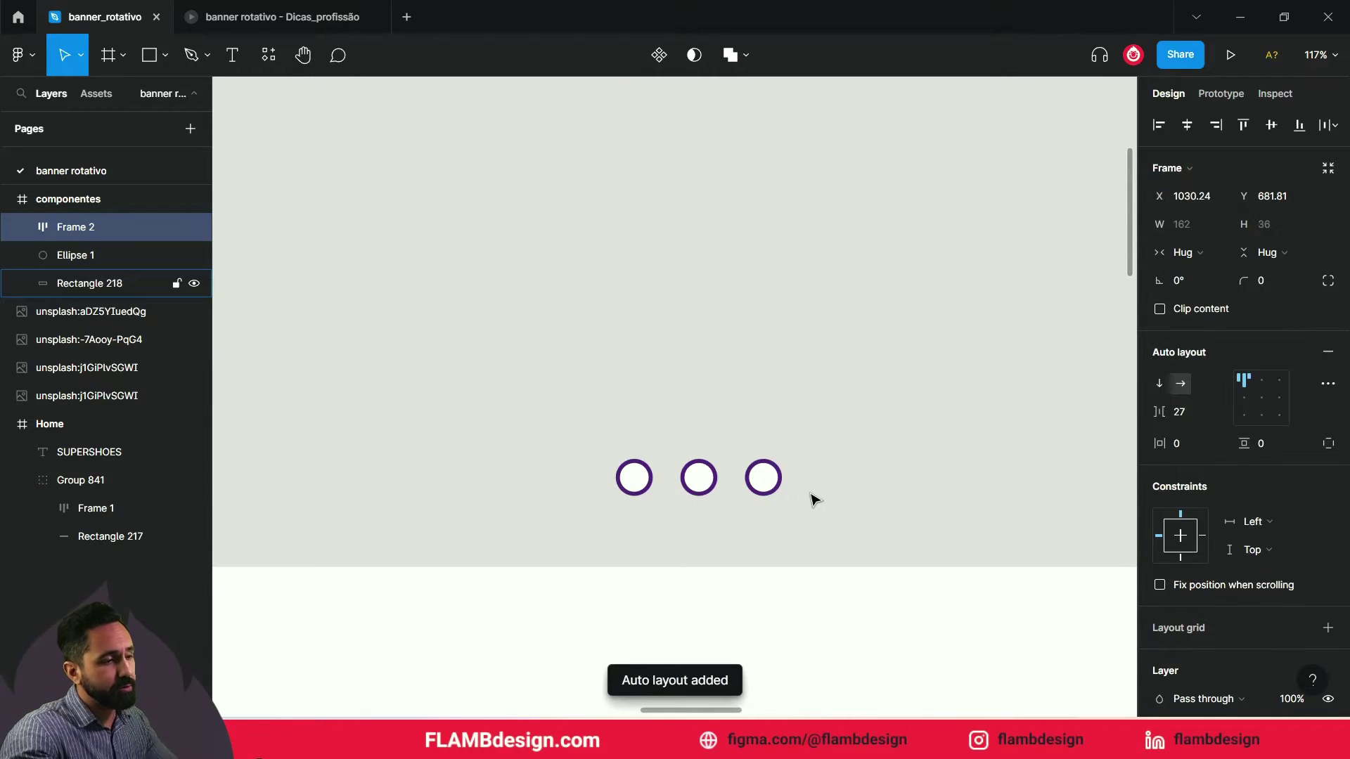
{"action": "key", "text": "ctrl+z"}
{"action": "mouse_move", "coordinate": [1097, 441]}
{"action": "left_click", "coordinate": [1328, 296]}
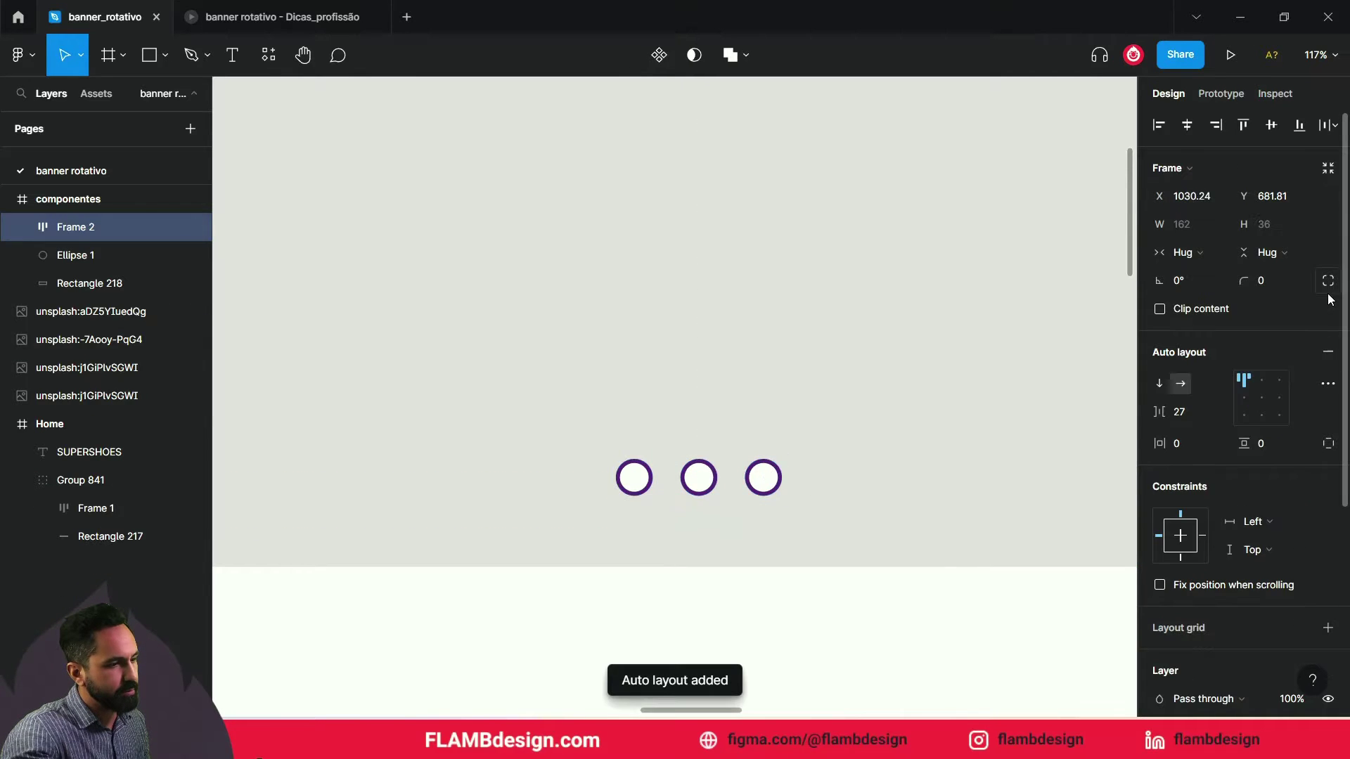
{"action": "left_click_drag", "start_coordinate": [731, 478], "coordinate": [767, 476]}
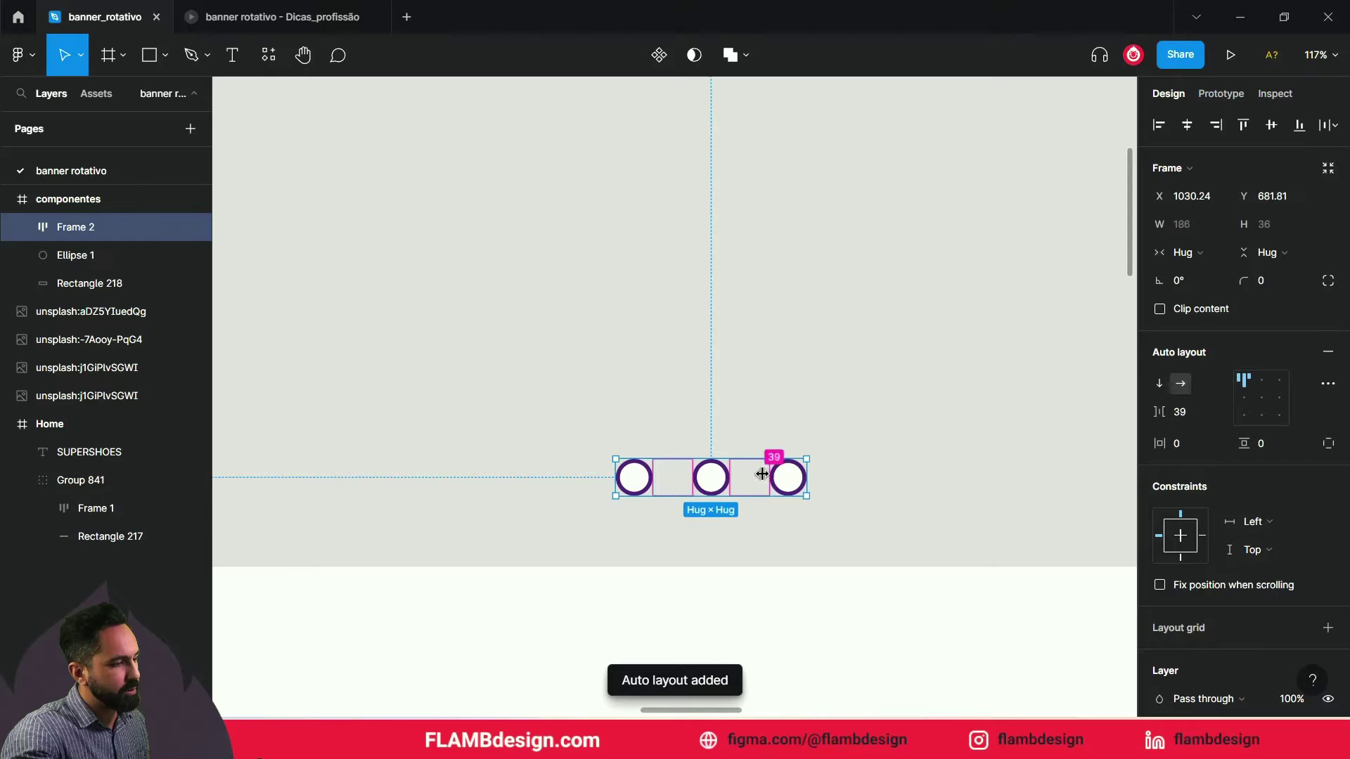
{"action": "left_click_drag", "start_coordinate": [767, 476], "coordinate": [758, 476]}
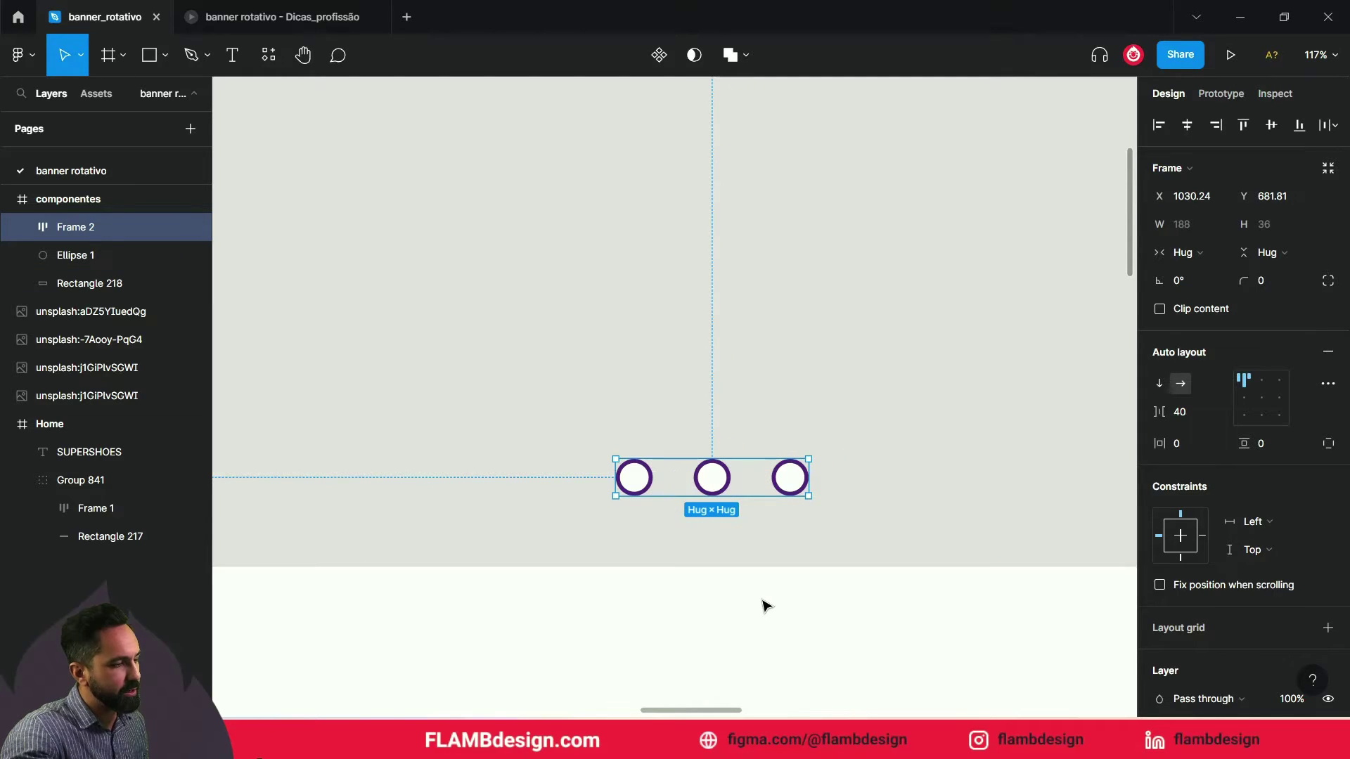
Centre the dot row horizontally across the grey banner rectangle
{"action": "left_click", "coordinate": [762, 637]}
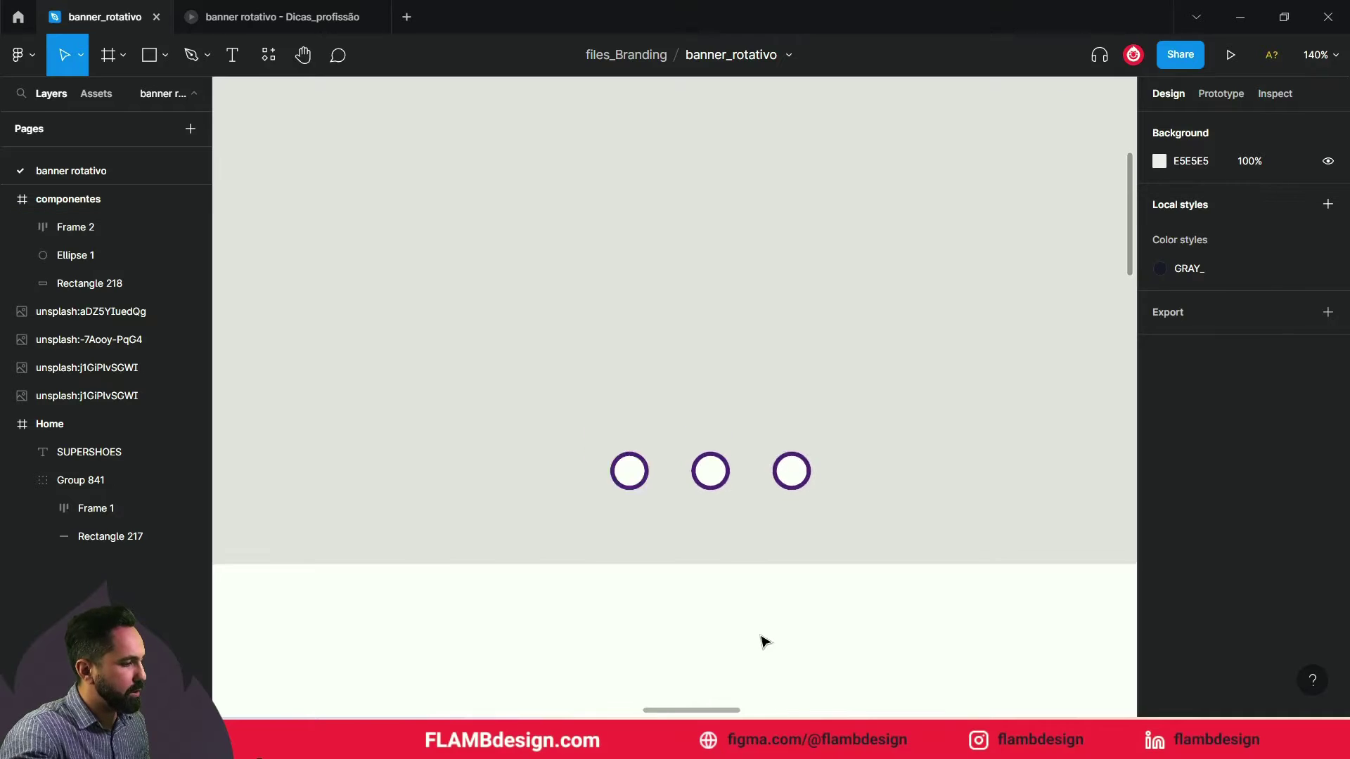
{"action": "scroll", "coordinate": [763, 639], "scroll_direction": "down", "scroll_amount": 5}
{"action": "scroll", "coordinate": [754, 594], "scroll_direction": "up", "scroll_amount": 3}
{"action": "left_click", "coordinate": [734, 564]}
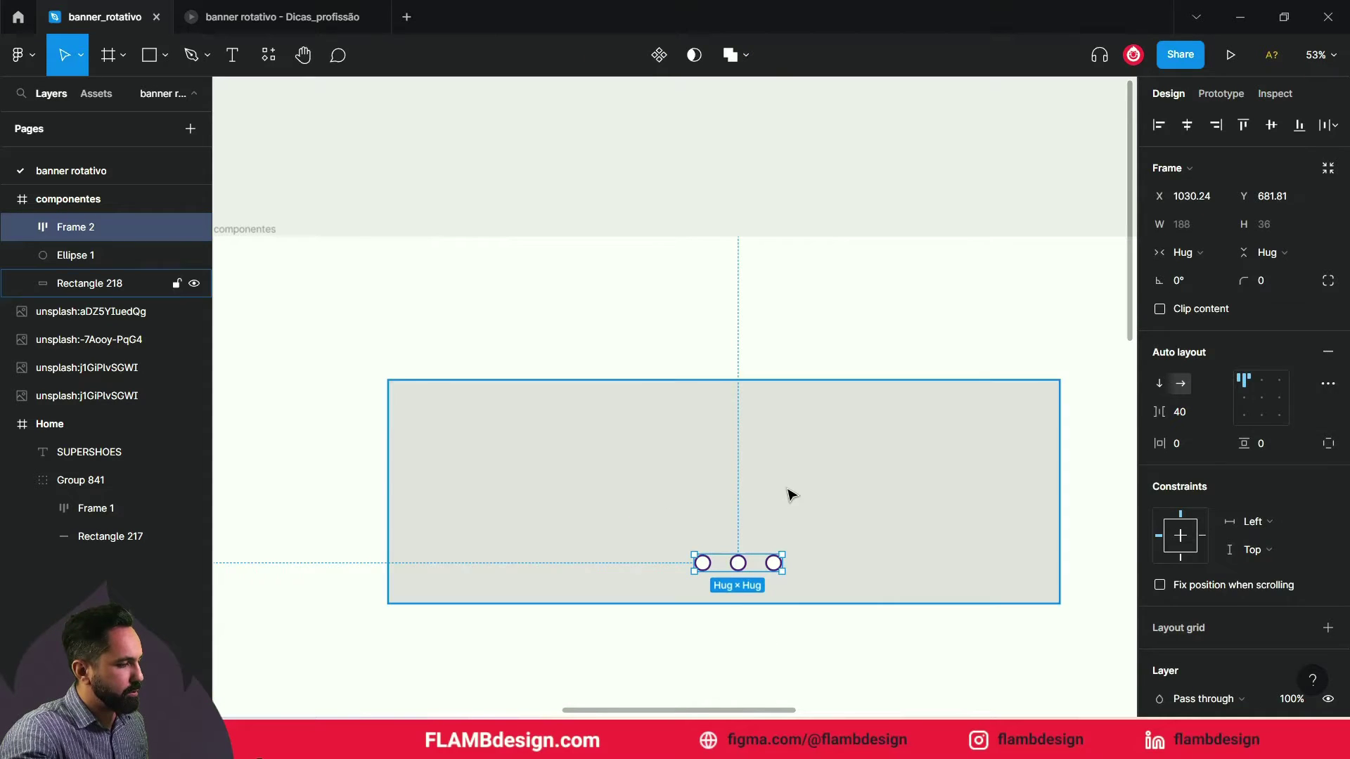
{"action": "left_click", "coordinate": [790, 491], "text": "shift"}
{"action": "left_click", "coordinate": [1188, 127]}
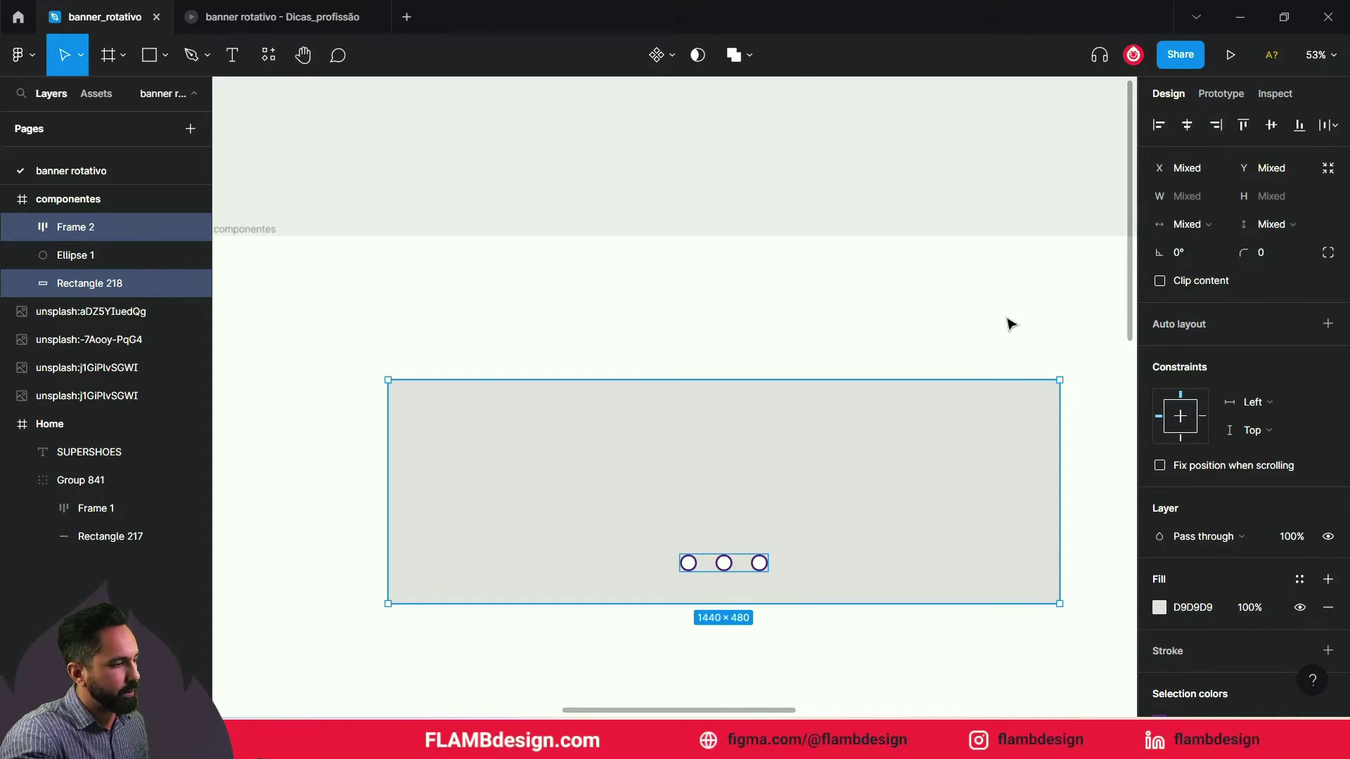
{"action": "left_click", "coordinate": [774, 637]}
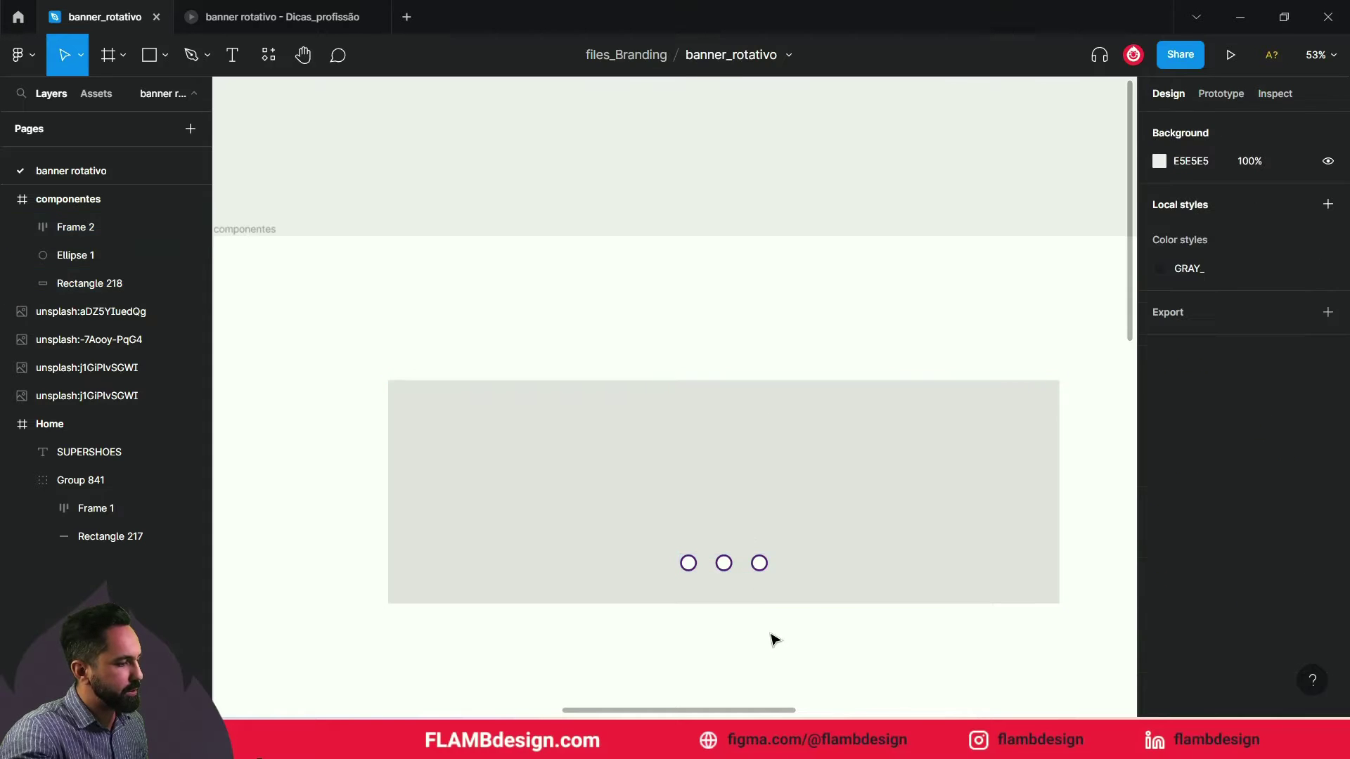
Move the dot row slightly lower inside the banner
{"action": "left_click", "coordinate": [758, 573]}
{"action": "left_click_drag", "start_coordinate": [758, 573], "coordinate": [760, 595]}
{"action": "left_click", "coordinate": [776, 654]}
{"action": "scroll", "coordinate": [774, 651], "scroll_direction": "down", "scroll_amount": 2}
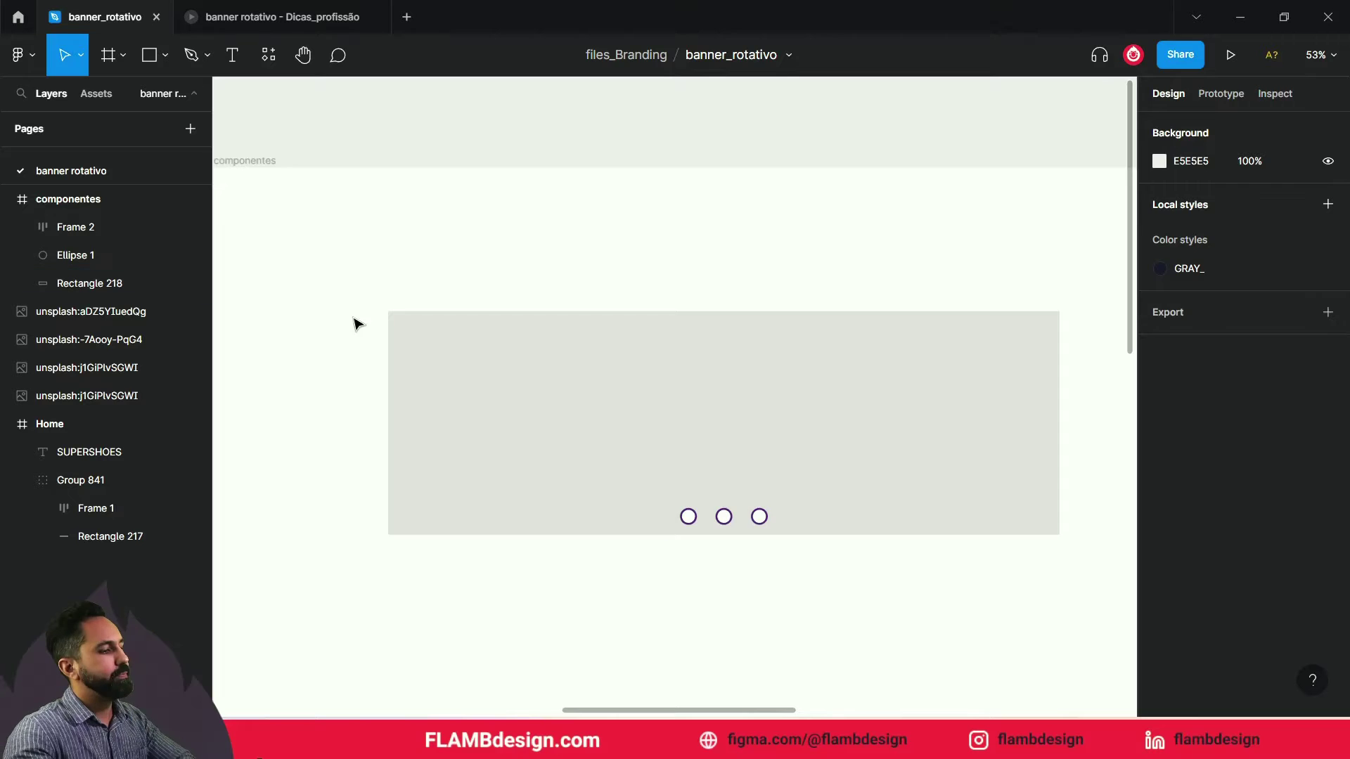
{"action": "left_click_drag", "start_coordinate": [1093, 644], "coordinate": [984, 560]}
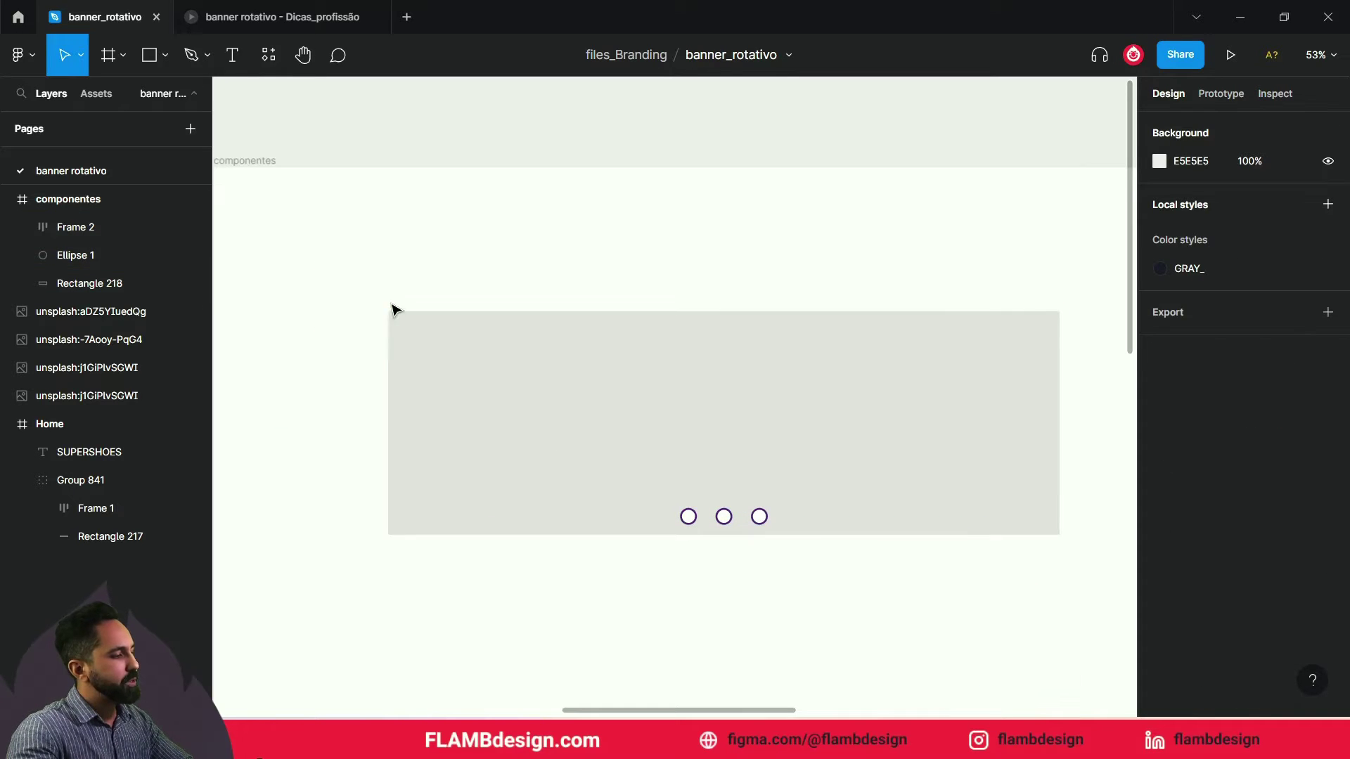
Fill the first dot solid purple by sampling its 572C7E outline colour
{"action": "left_click", "coordinate": [683, 526]}
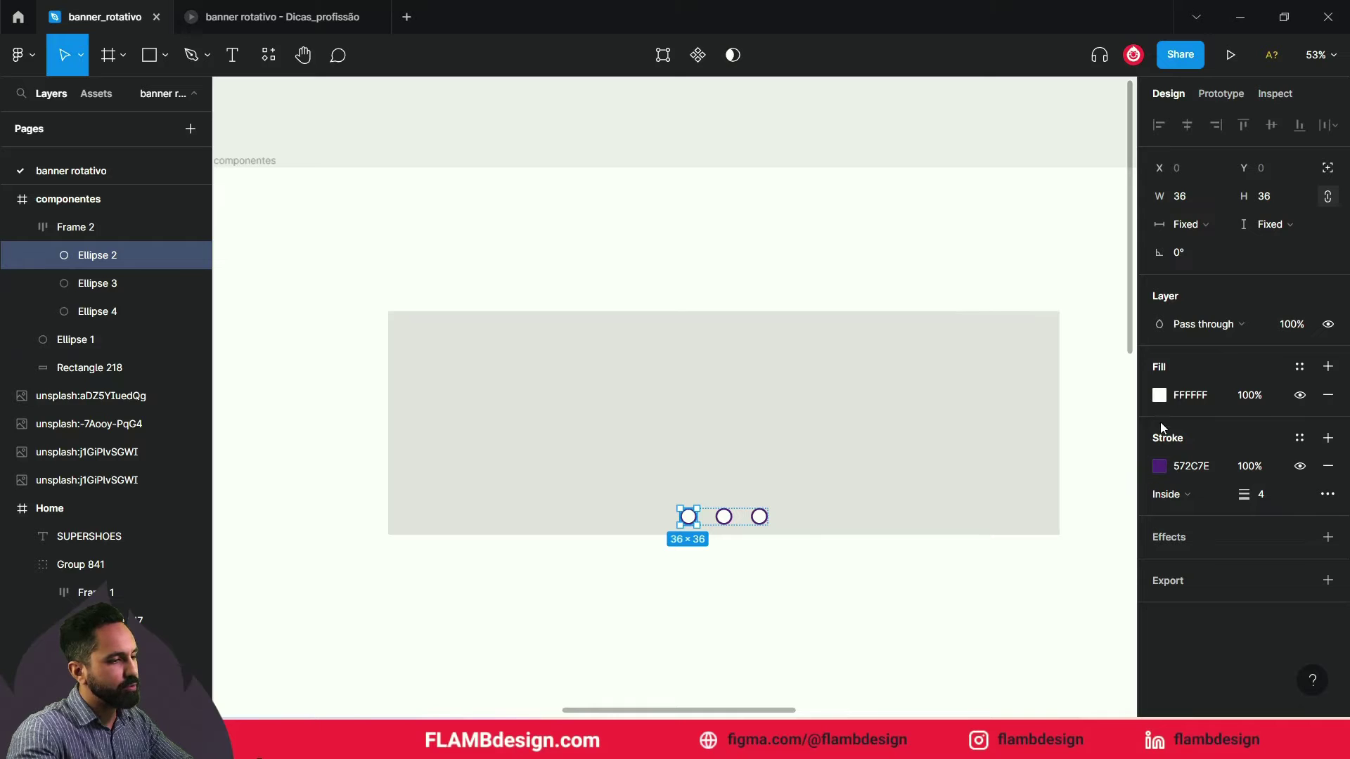
{"action": "left_click", "coordinate": [1159, 395]}
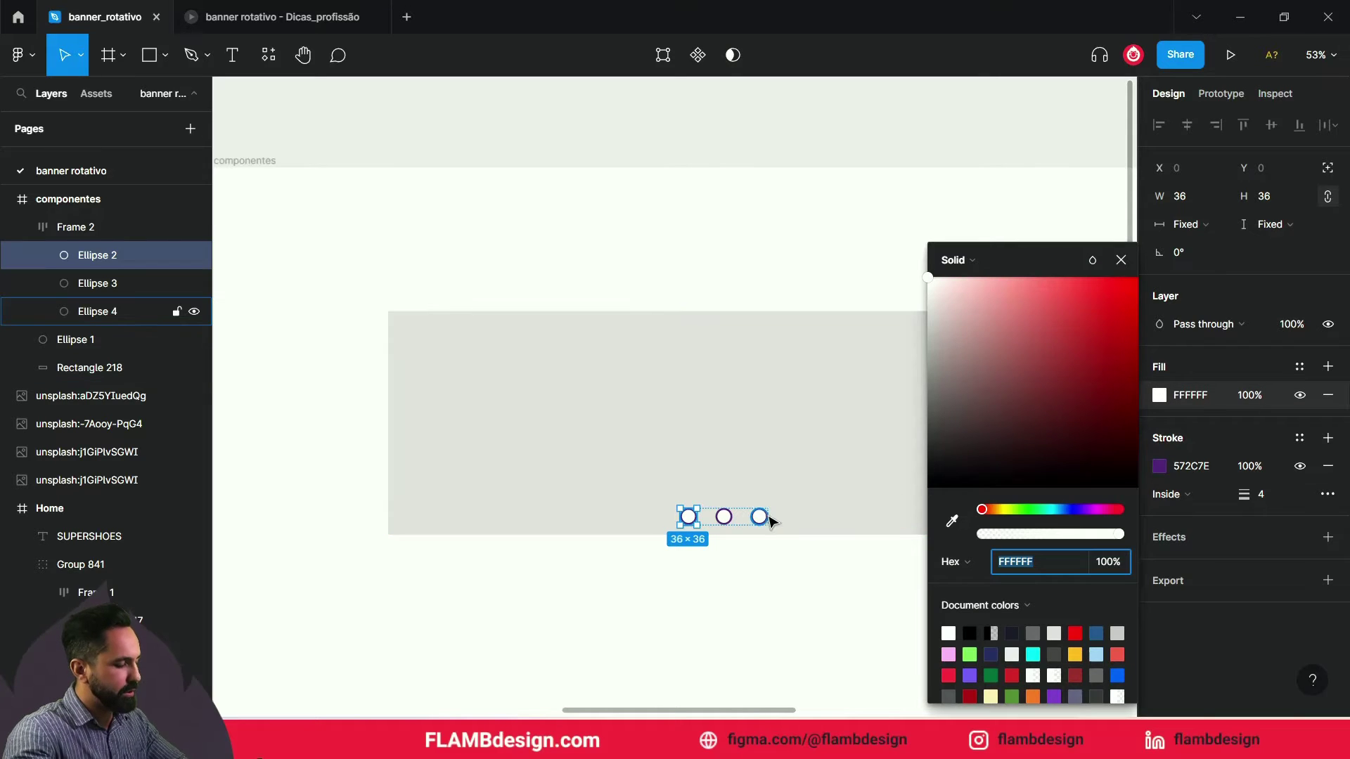
{"action": "left_click", "coordinate": [710, 597]}
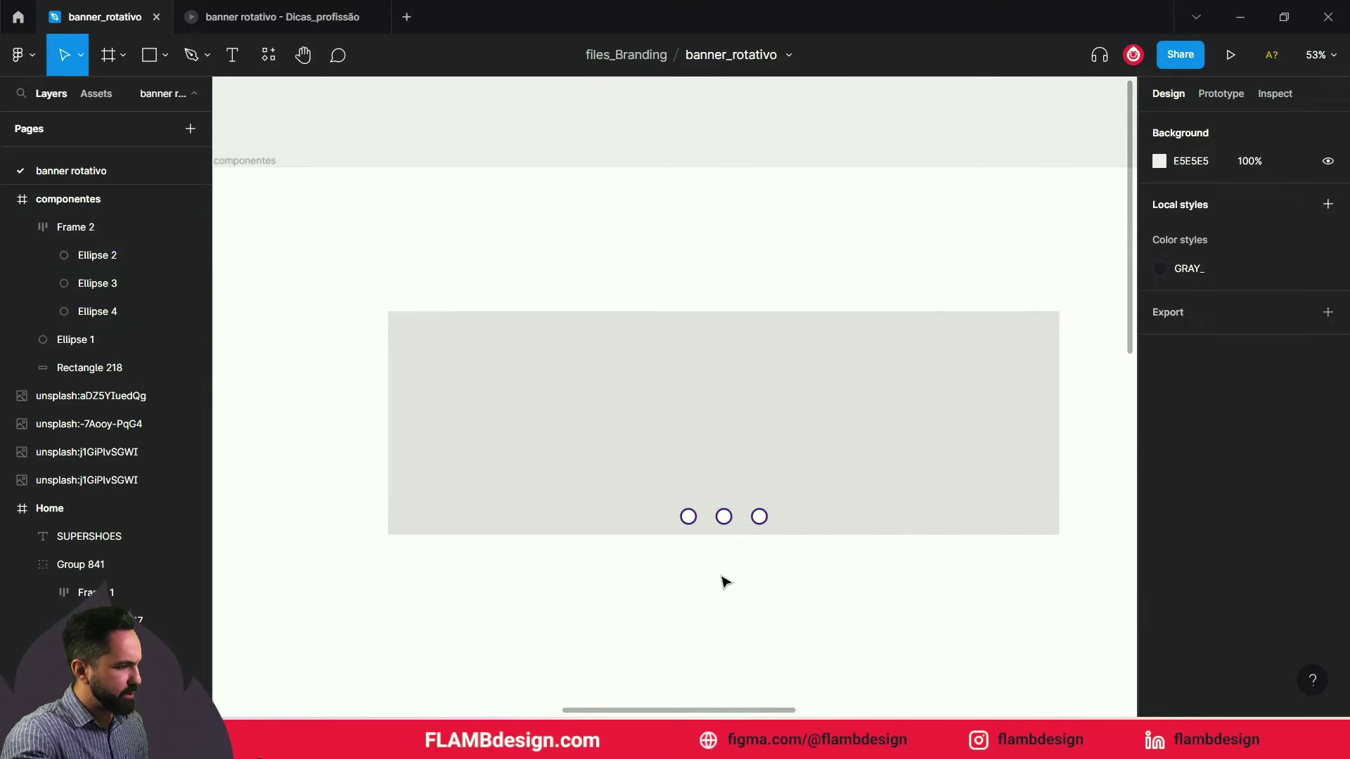
{"action": "left_click", "coordinate": [709, 522]}
{"action": "left_click", "coordinate": [663, 515]}
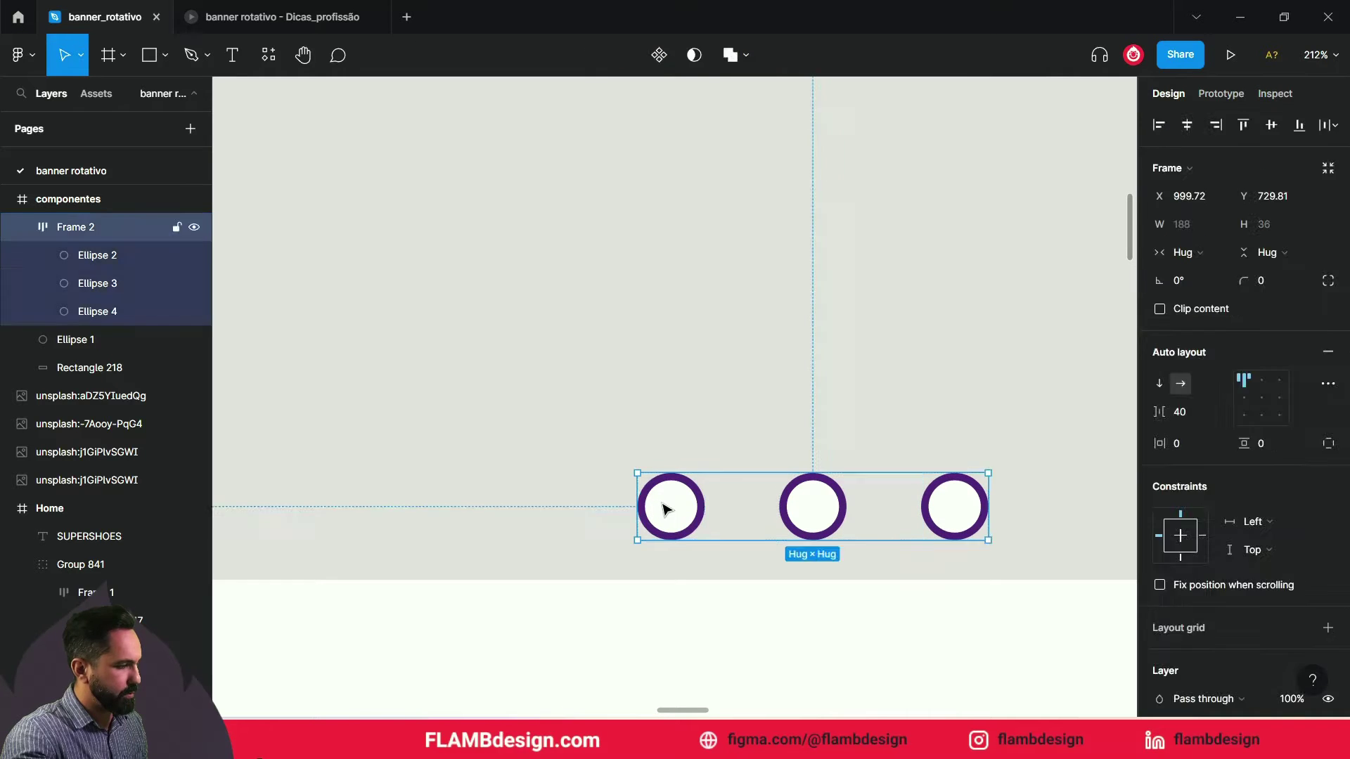
{"action": "left_click", "coordinate": [666, 509]}
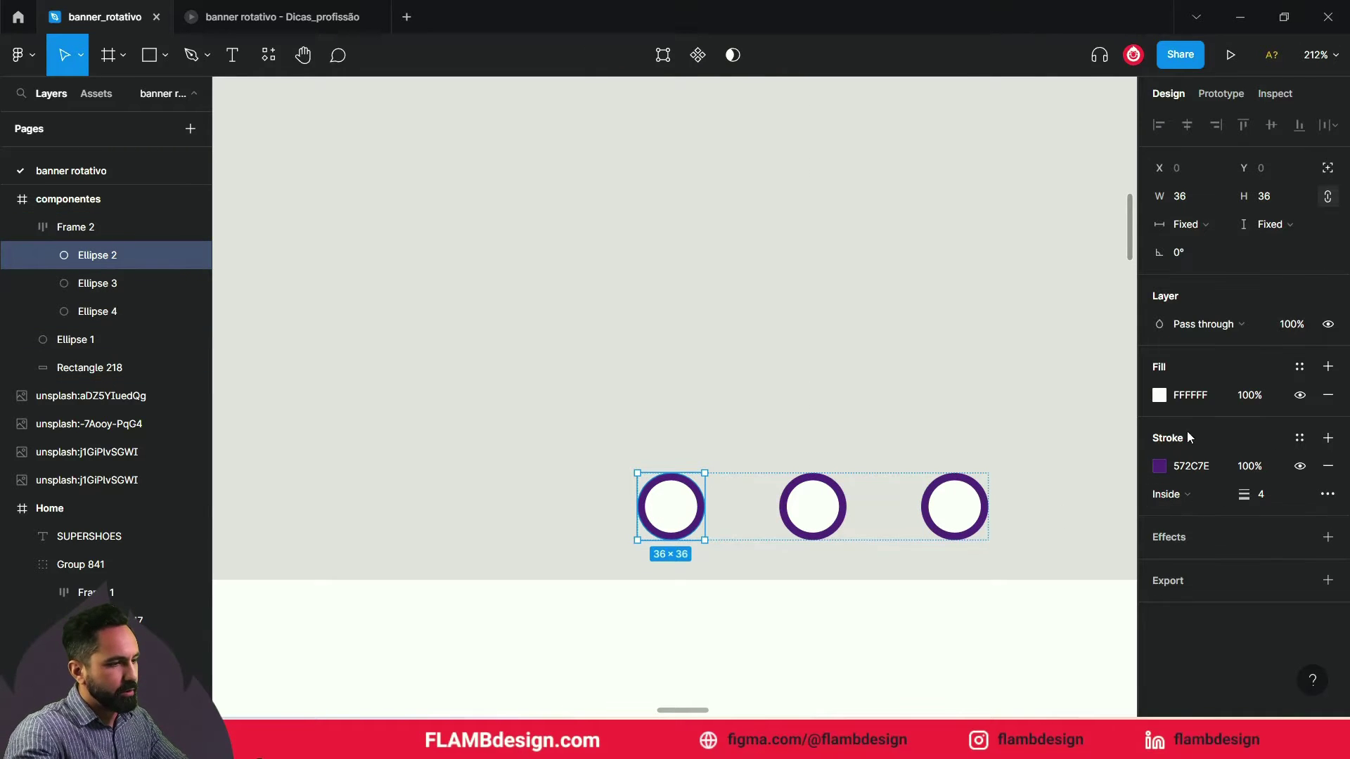
{"action": "left_click", "coordinate": [1162, 397]}
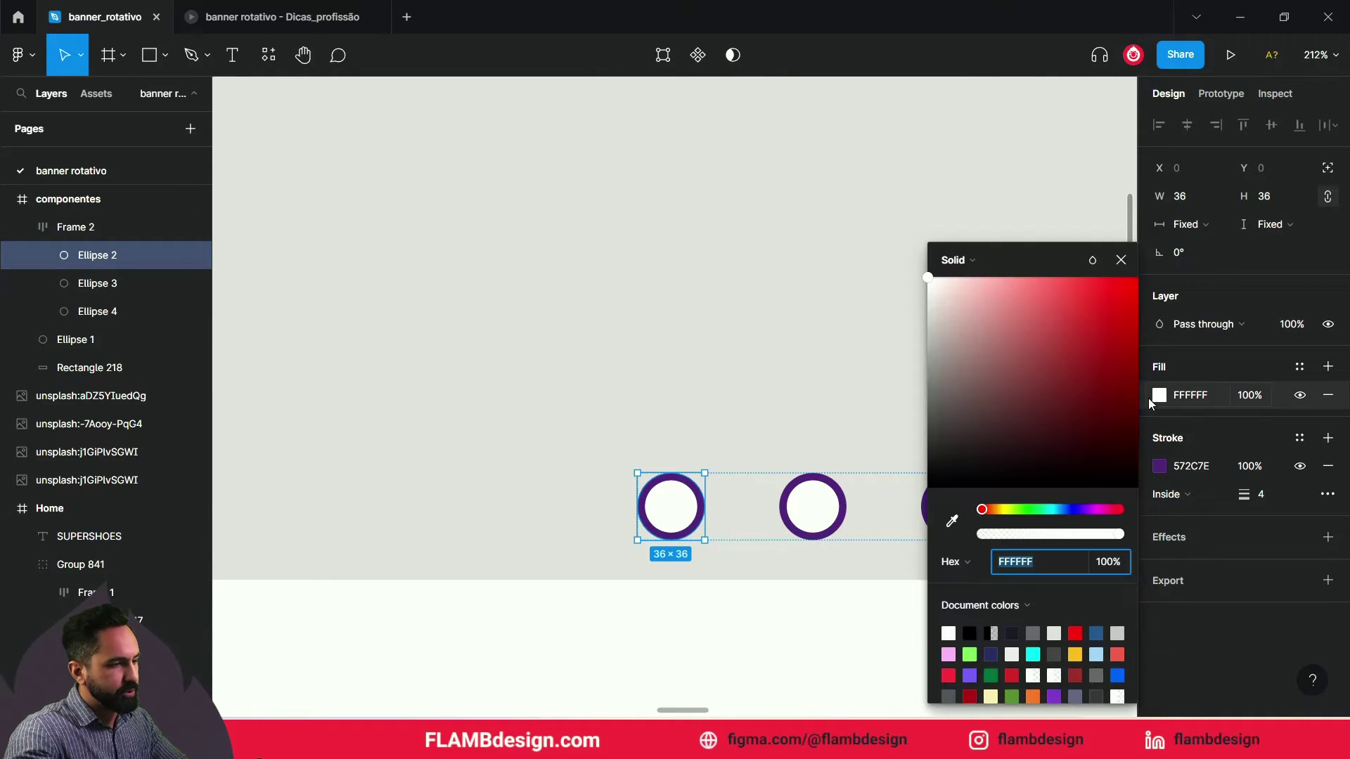
{"action": "left_click", "coordinate": [952, 521]}
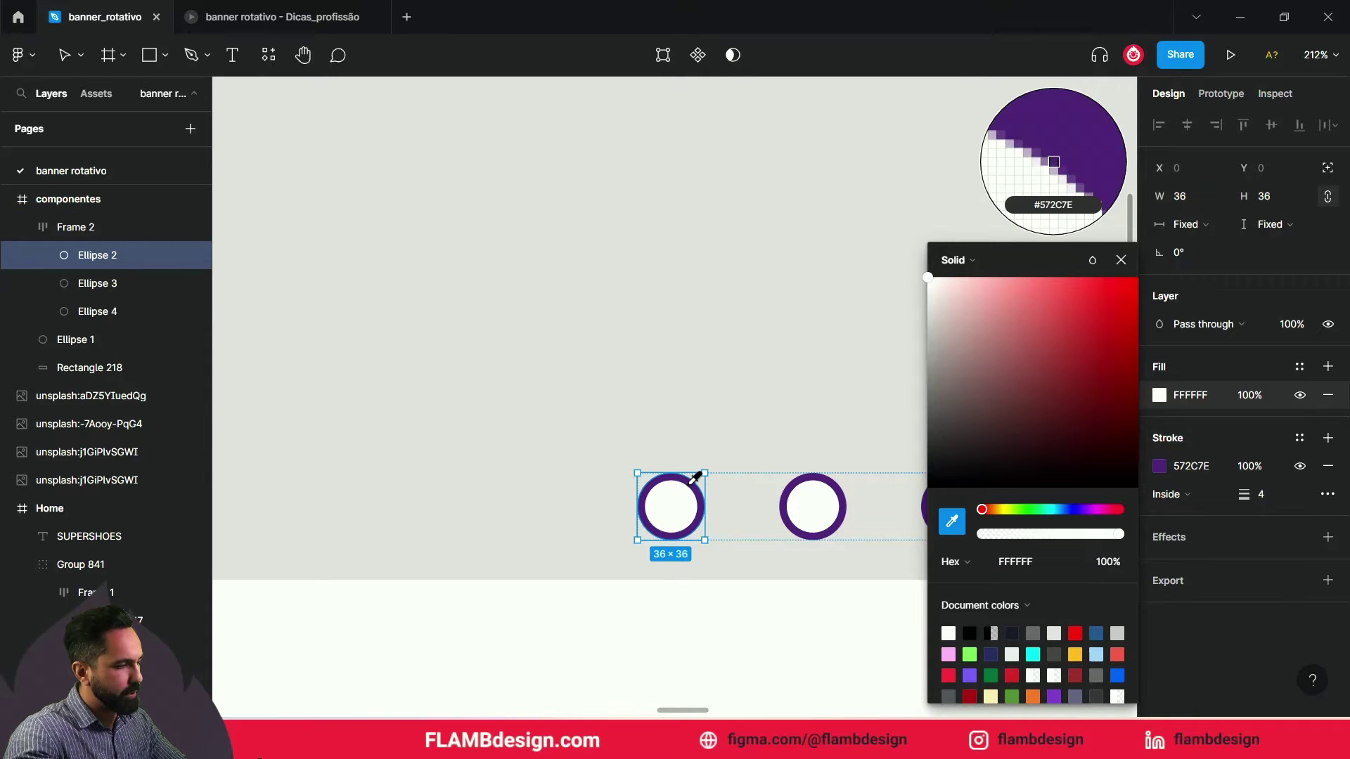
{"action": "left_click", "coordinate": [692, 490]}
{"action": "left_click", "coordinate": [785, 627]}
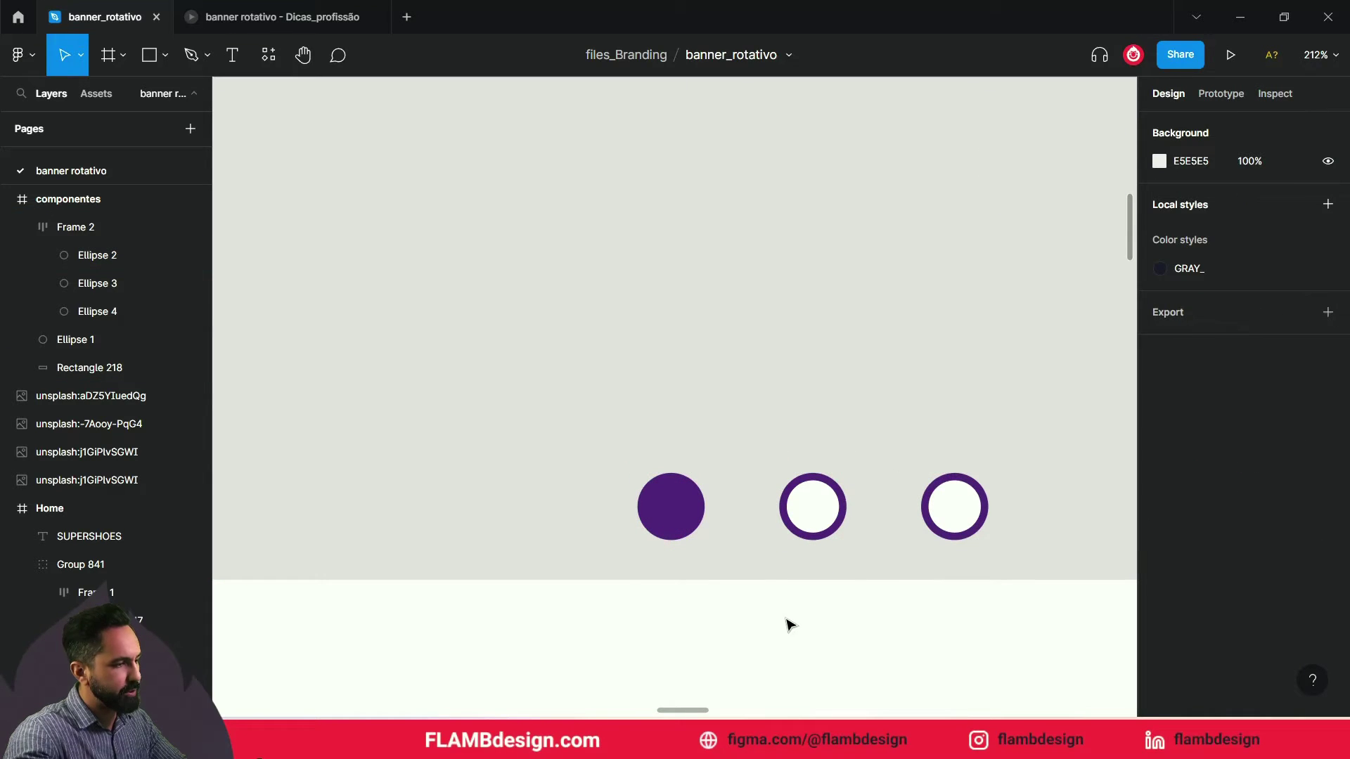
{"action": "scroll", "coordinate": [786, 618], "scroll_direction": "down", "scroll_amount": 10}
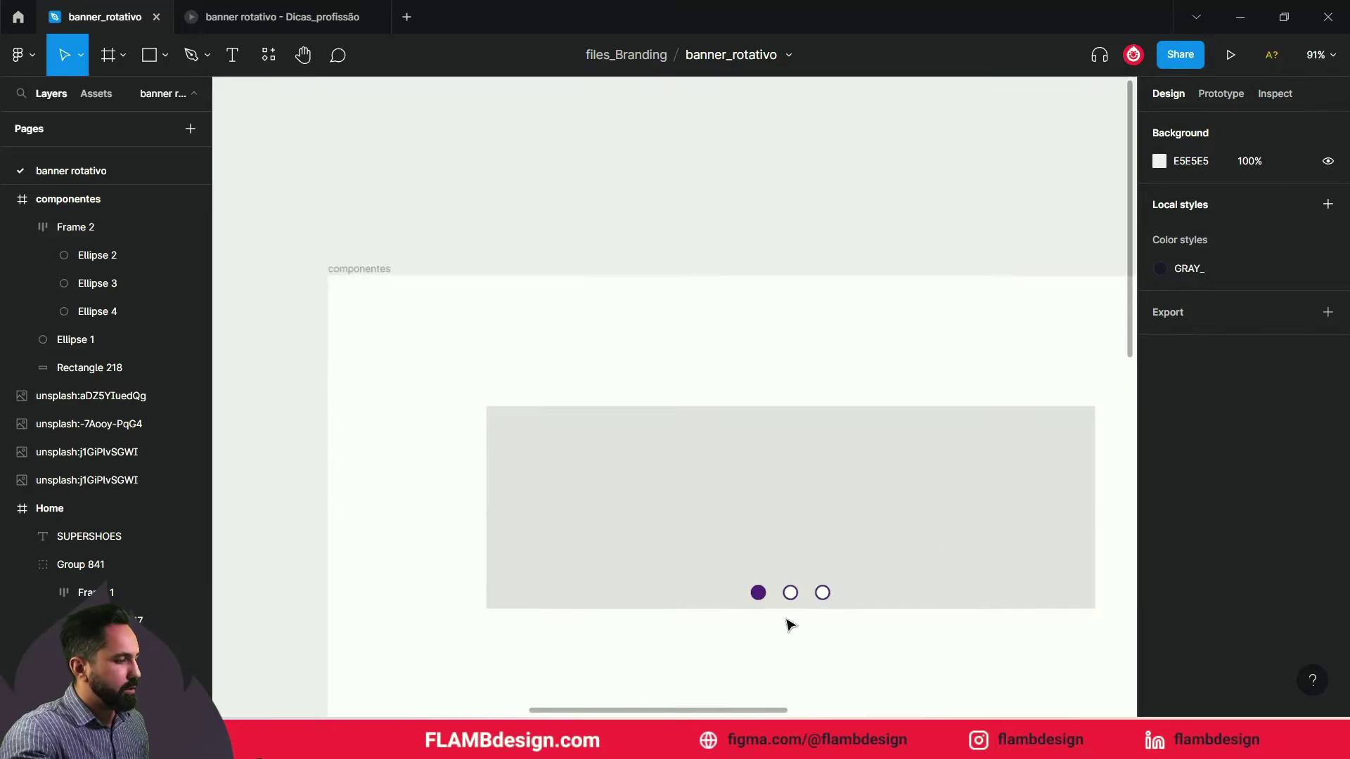
Select the grey banner with its three dots and create Component 1 from them
{"action": "left_click_drag", "start_coordinate": [772, 488], "coordinate": [654, 377]}
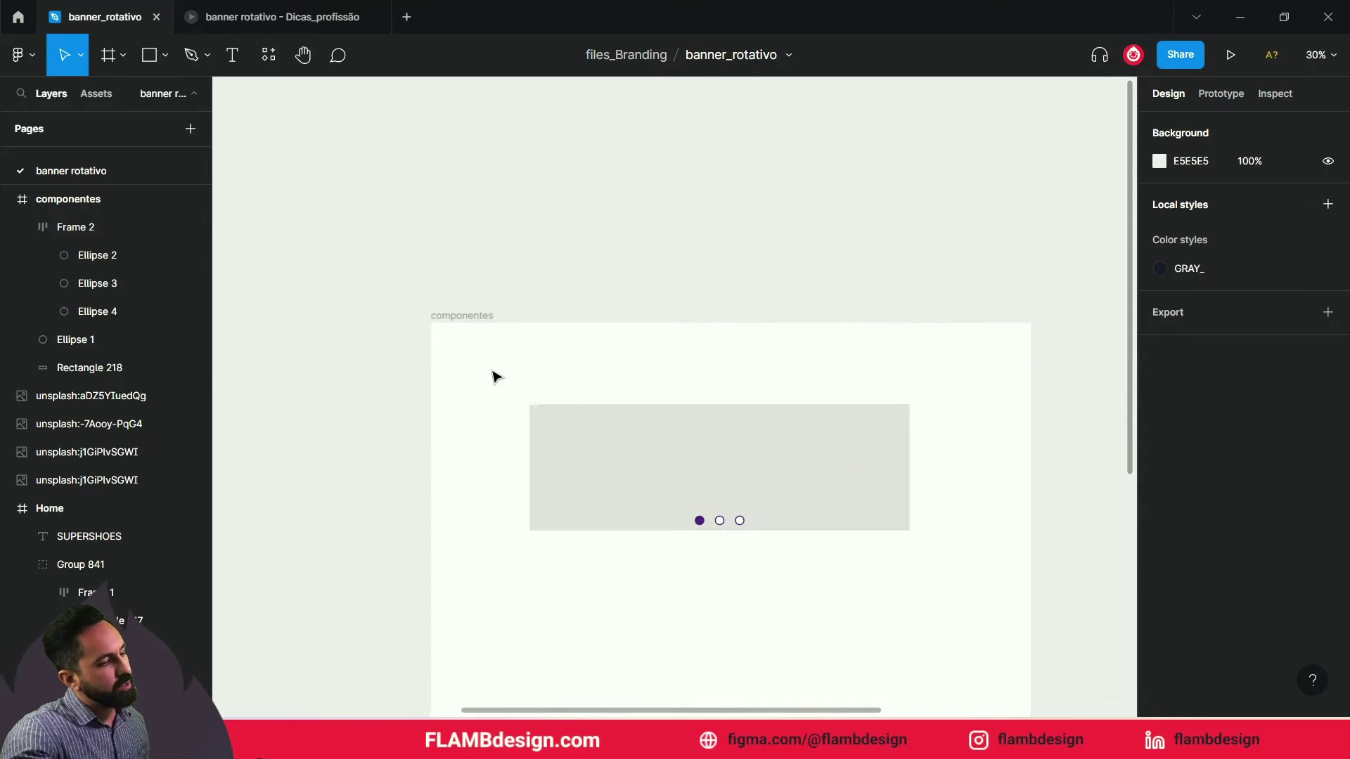
{"action": "left_click_drag", "start_coordinate": [483, 369], "coordinate": [993, 555]}
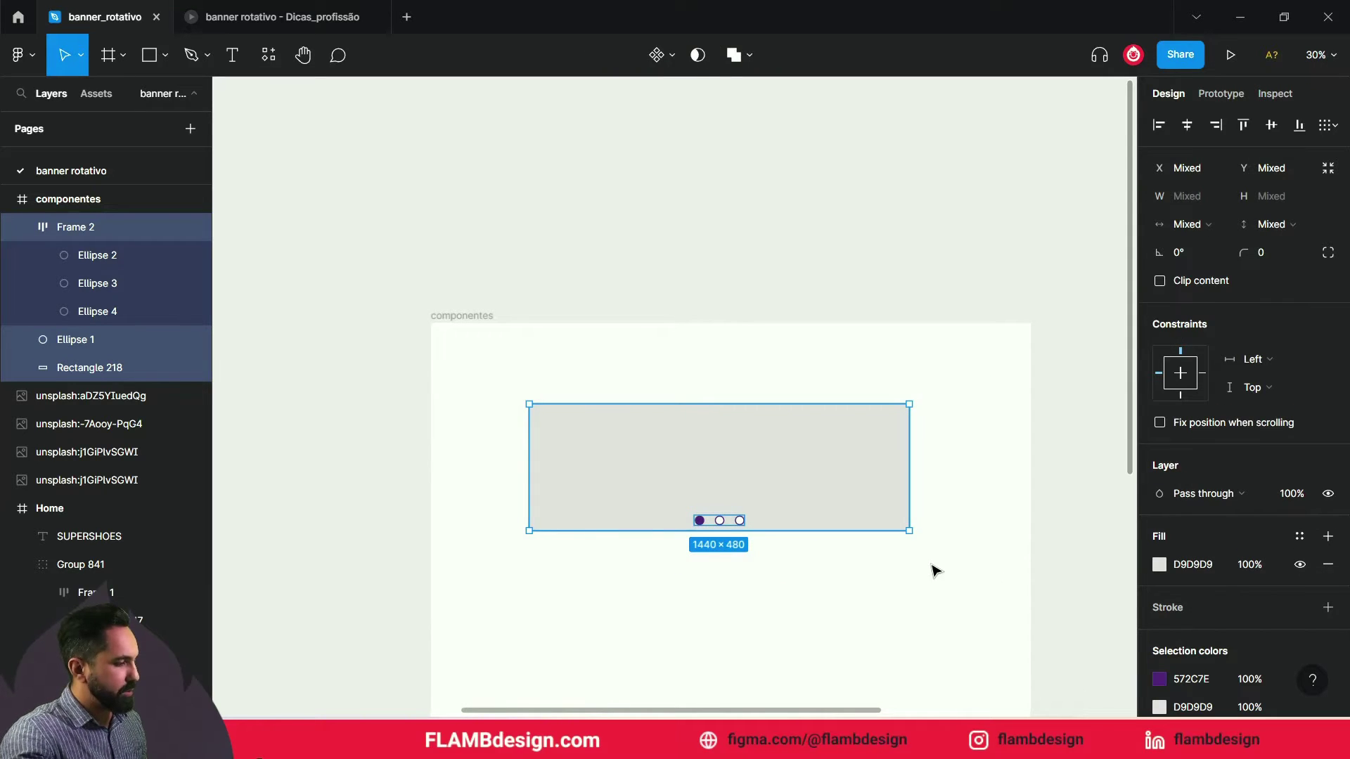
{"action": "scroll", "coordinate": [933, 568], "scroll_direction": "up", "scroll_amount": 1}
{"action": "scroll", "coordinate": [933, 568], "scroll_direction": "up", "scroll_amount": 1}
{"action": "scroll", "coordinate": [942, 562], "scroll_direction": "up", "scroll_amount": 2}
{"action": "left_click_drag", "start_coordinate": [956, 558], "coordinate": [1022, 530]}
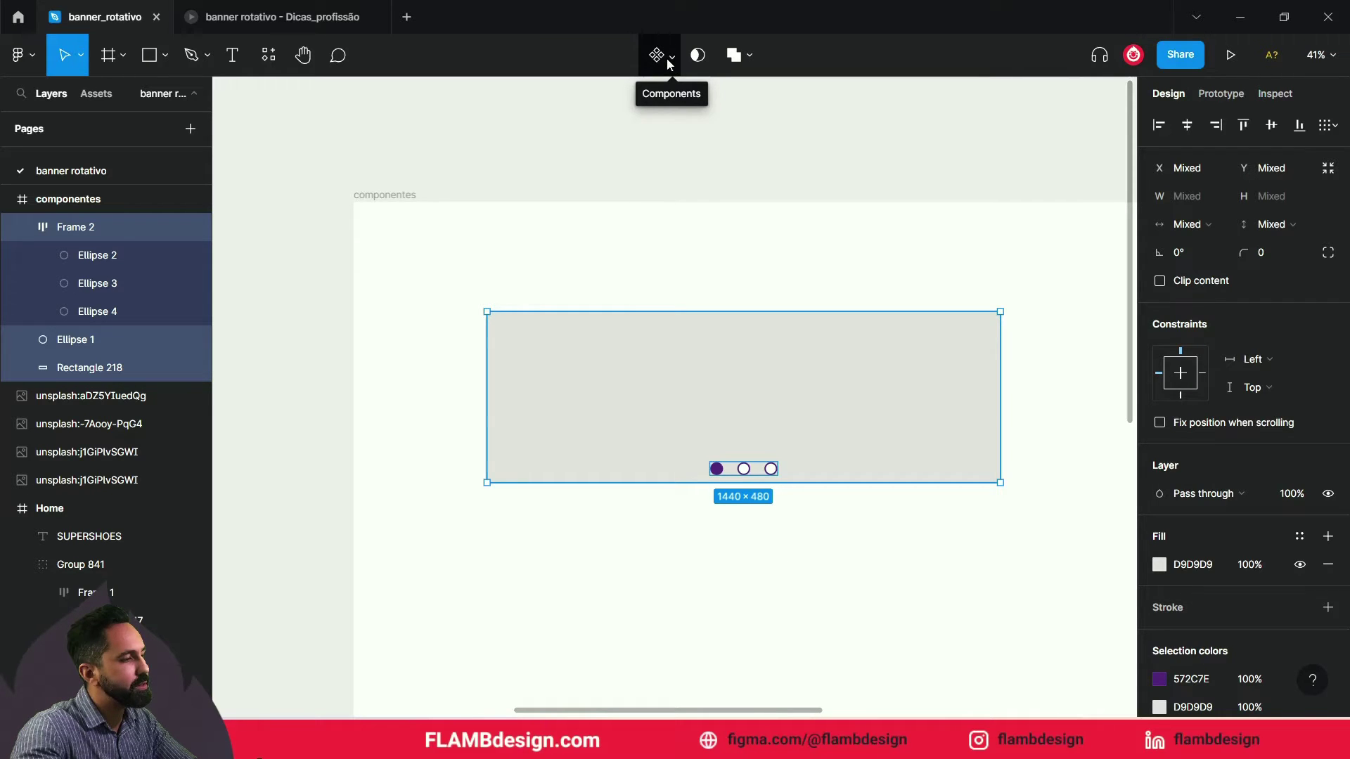
{"action": "left_click", "coordinate": [666, 57]}
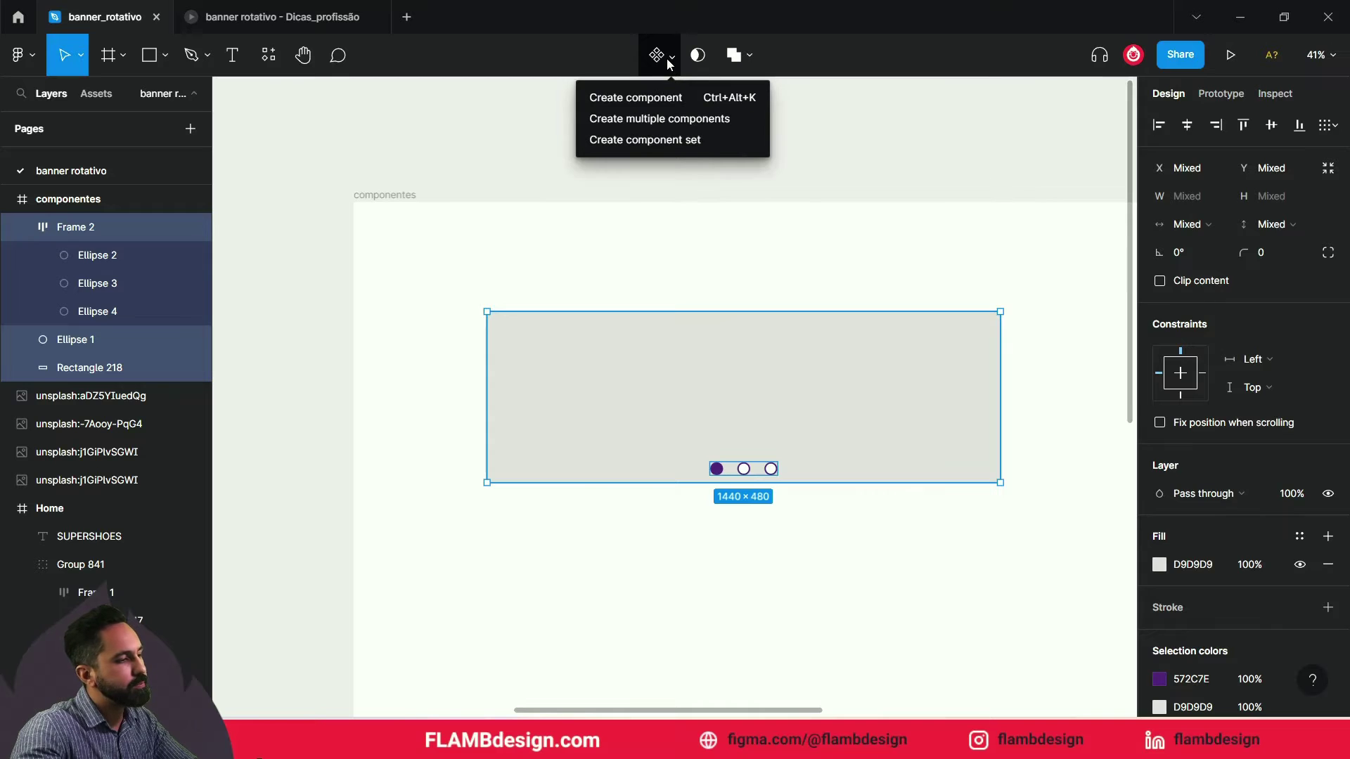
{"action": "left_click", "coordinate": [671, 97]}
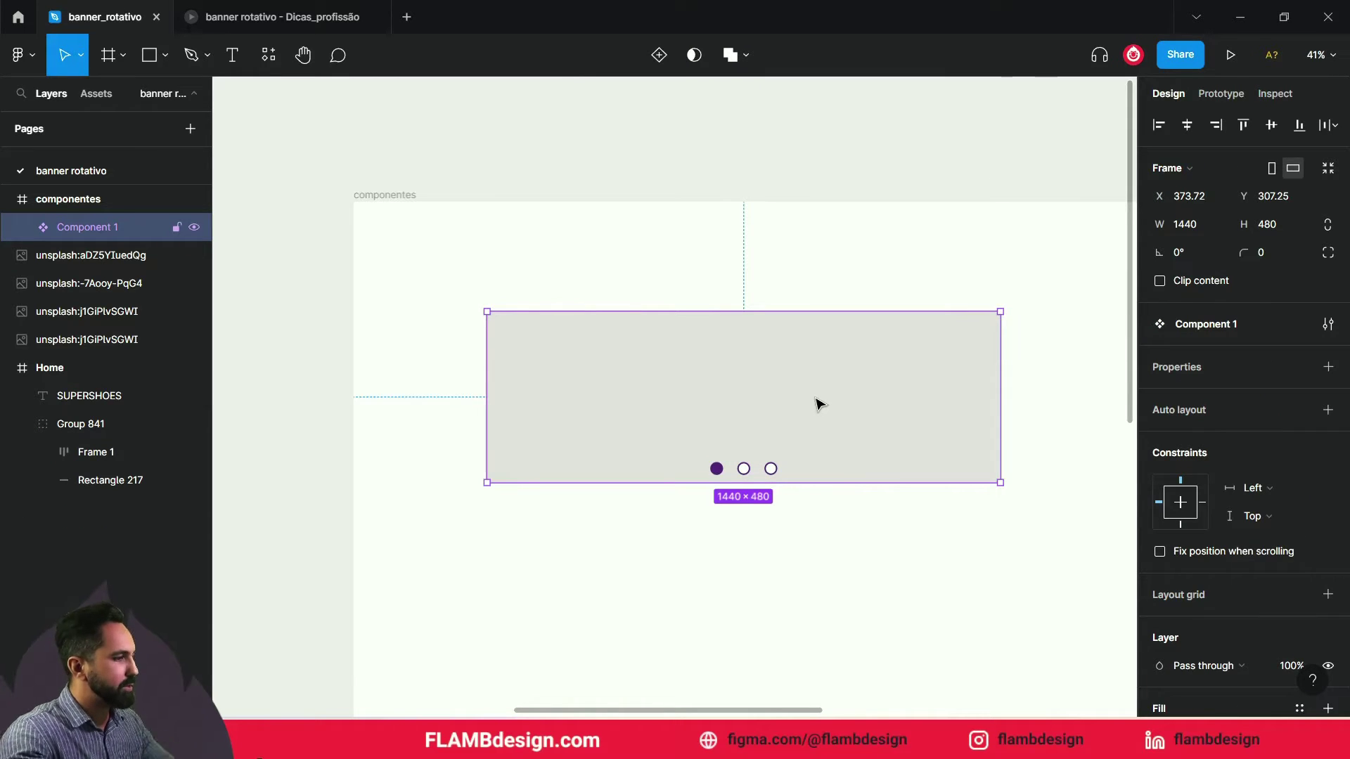
{"action": "scroll", "coordinate": [818, 402], "scroll_direction": "down", "scroll_amount": 2}
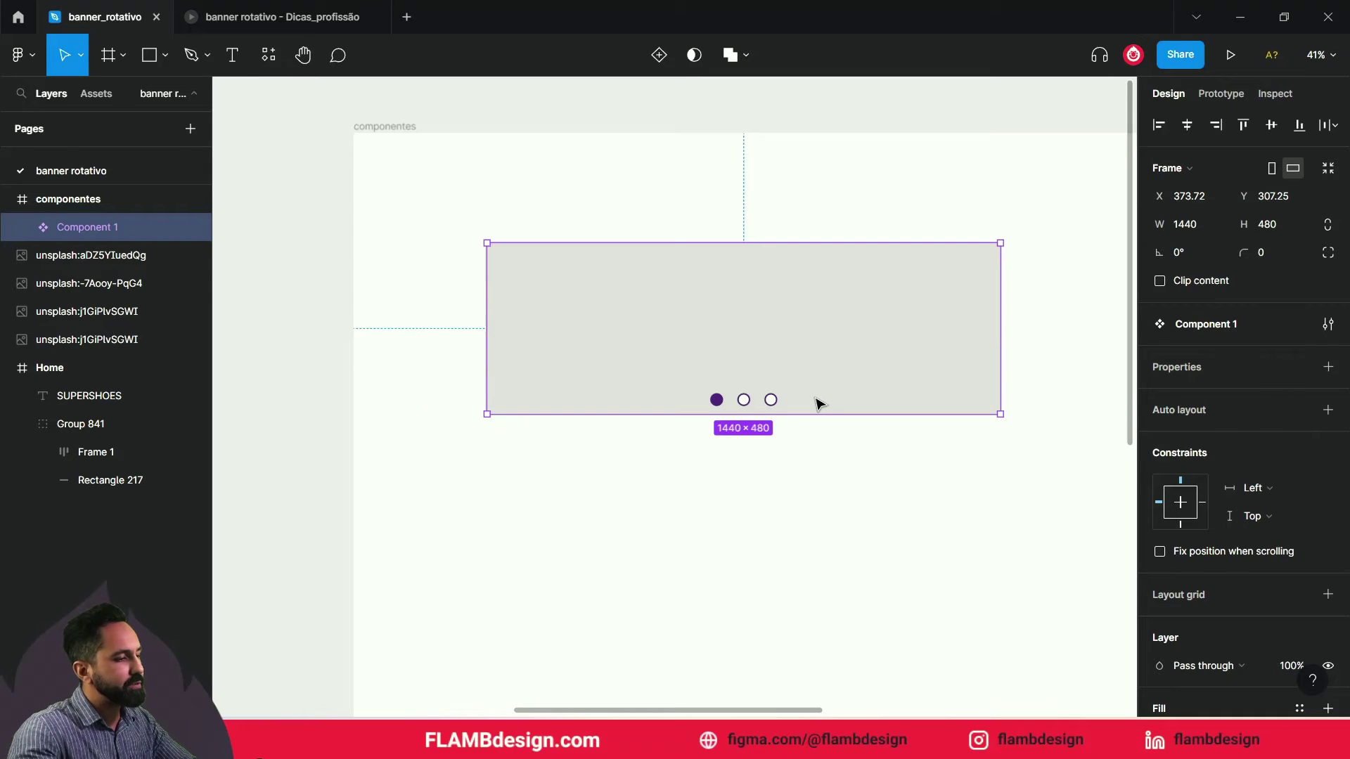
Add Variant2 and Variant3 stacked below the Default banner variant
{"action": "left_click", "coordinate": [659, 57]}
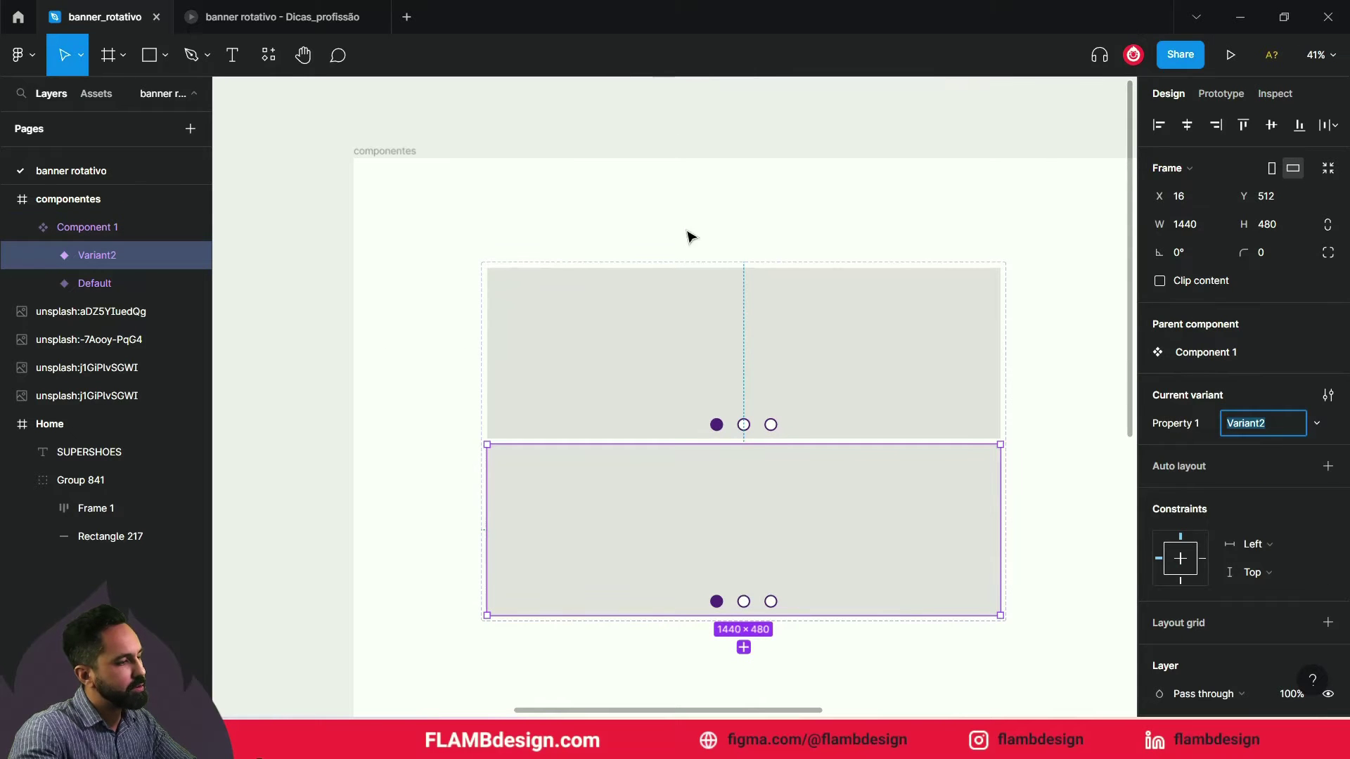
{"action": "scroll", "coordinate": [787, 576], "scroll_direction": "down", "scroll_amount": 5}
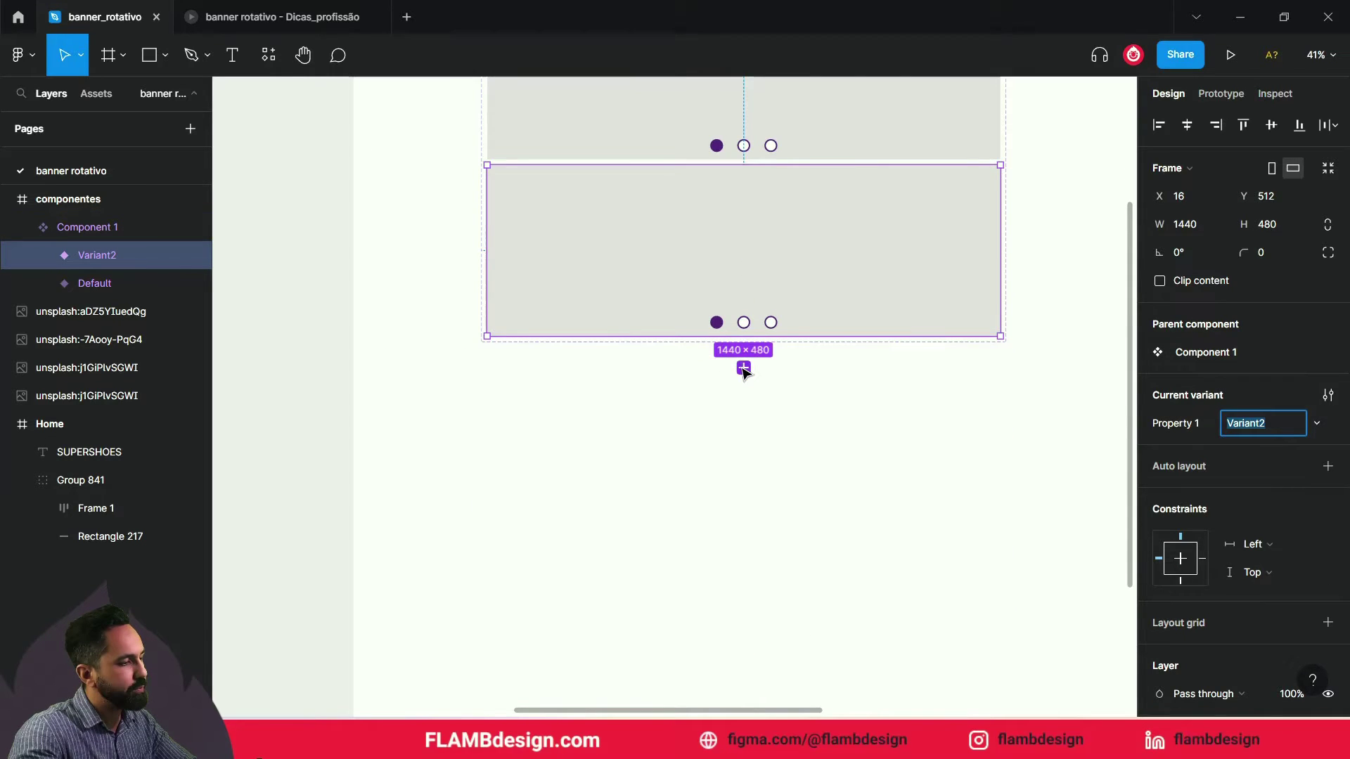
{"action": "left_click", "coordinate": [744, 367]}
{"action": "scroll", "coordinate": [853, 487], "scroll_direction": "up", "scroll_amount": 1}
{"action": "scroll", "coordinate": [853, 487], "scroll_direction": "up", "scroll_amount": 1}
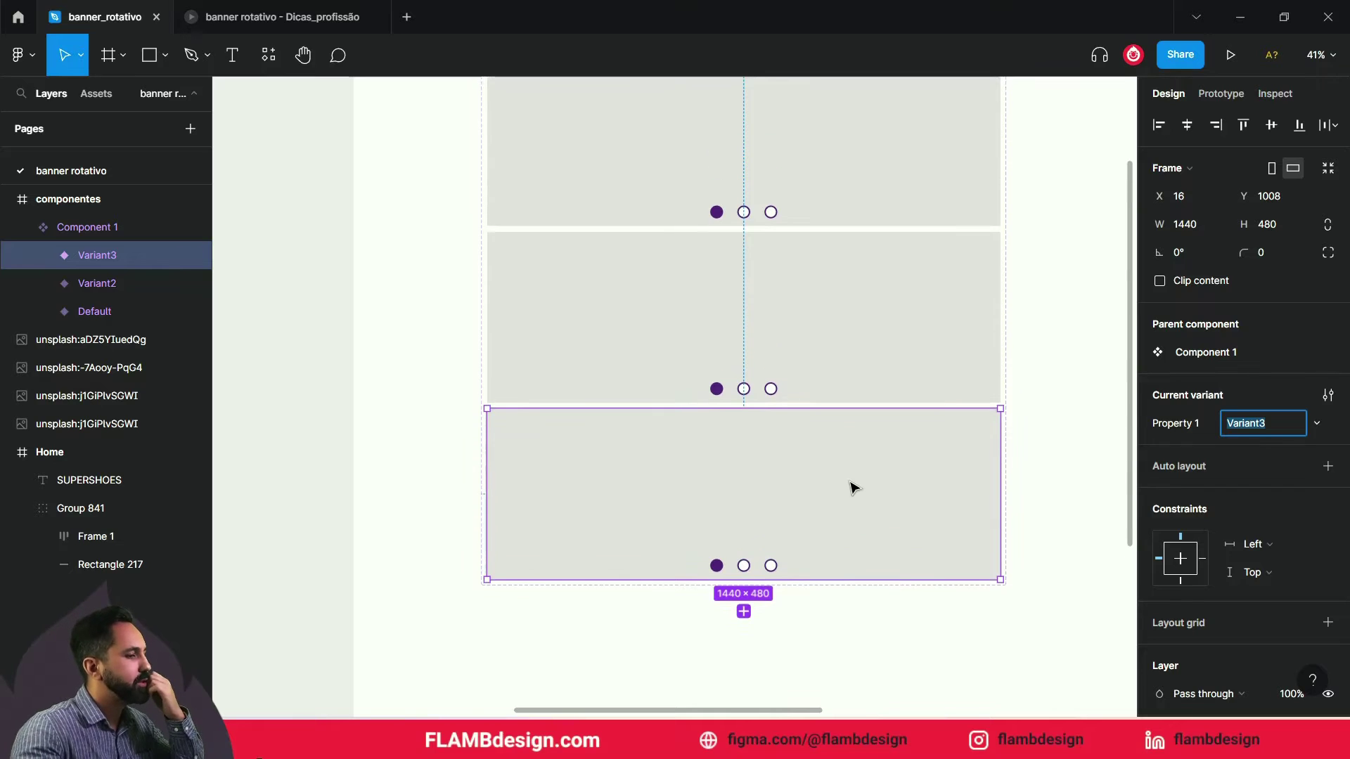
{"action": "scroll", "coordinate": [852, 487], "scroll_direction": "up", "scroll_amount": 1}
{"action": "scroll", "coordinate": [853, 487], "scroll_direction": "up", "scroll_amount": 1}
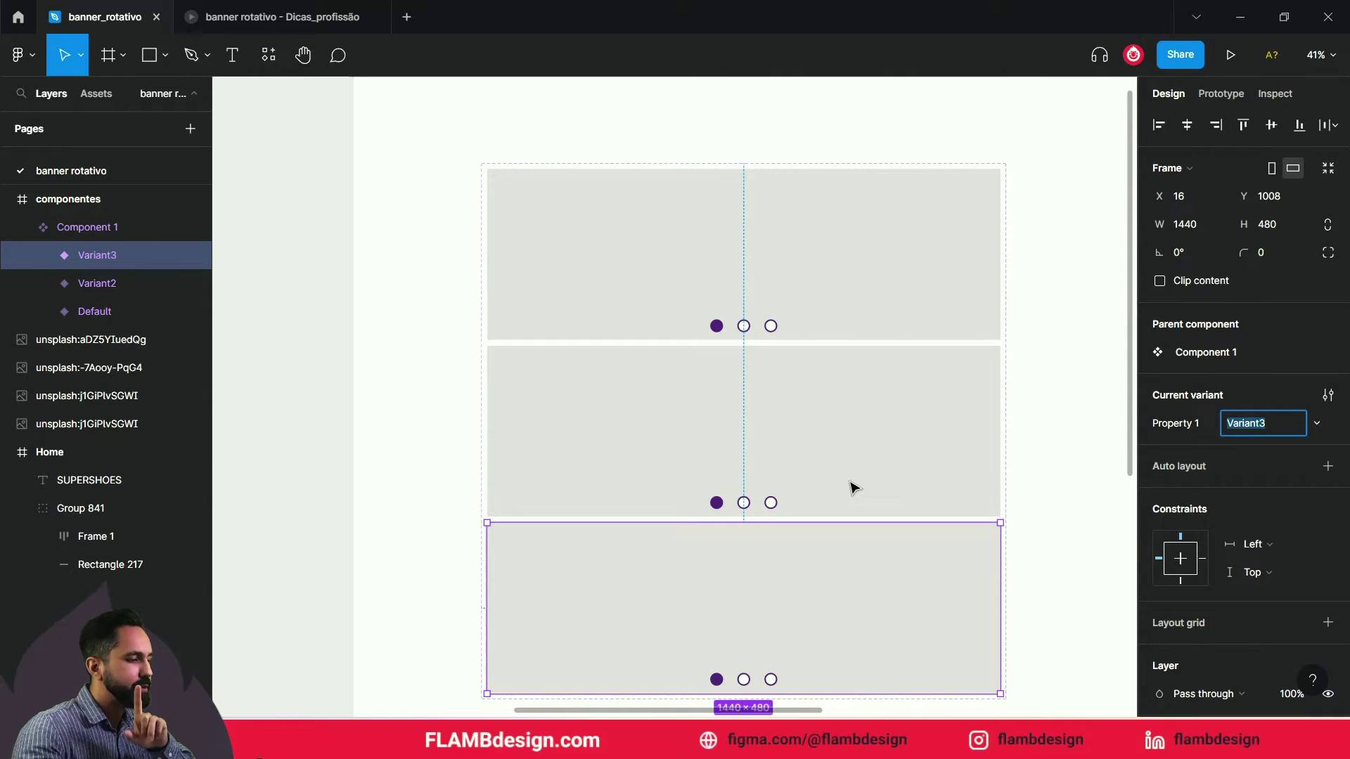
{"action": "left_click", "coordinate": [1048, 407]}
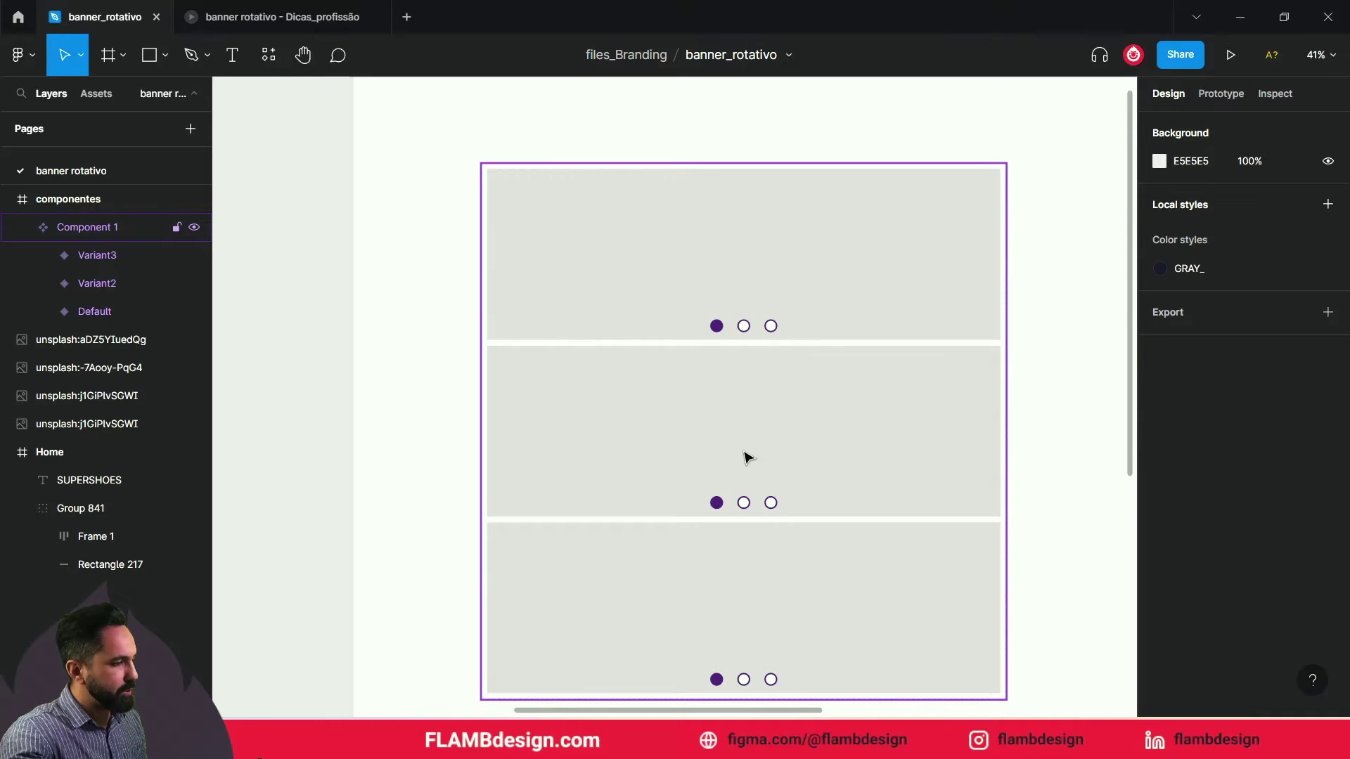
{"action": "scroll", "coordinate": [758, 497], "scroll_direction": "up", "scroll_amount": 3, "text": "ctrl"}
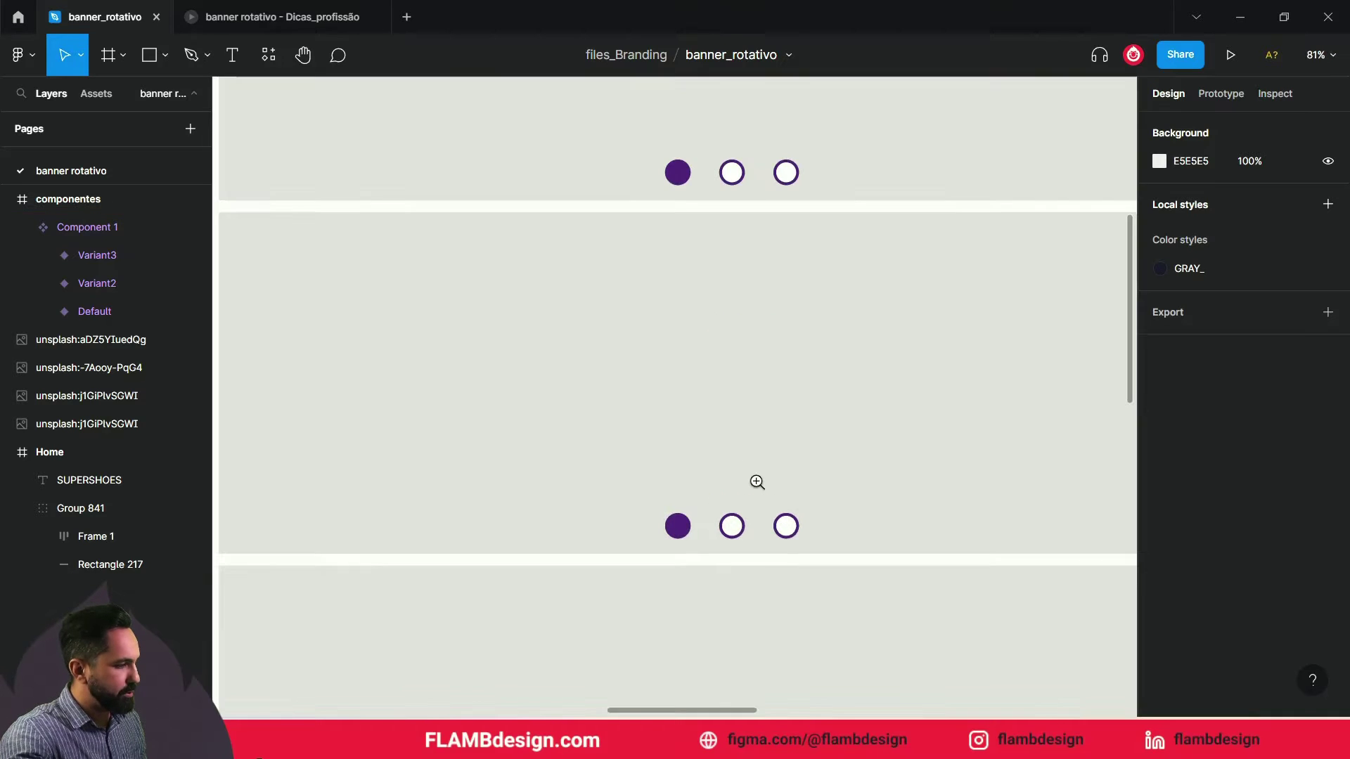
In Variant2, eyedrop purple onto the middle dot and white onto the first dot
{"action": "left_click", "coordinate": [731, 530]}
{"action": "double_click", "coordinate": [731, 531]}
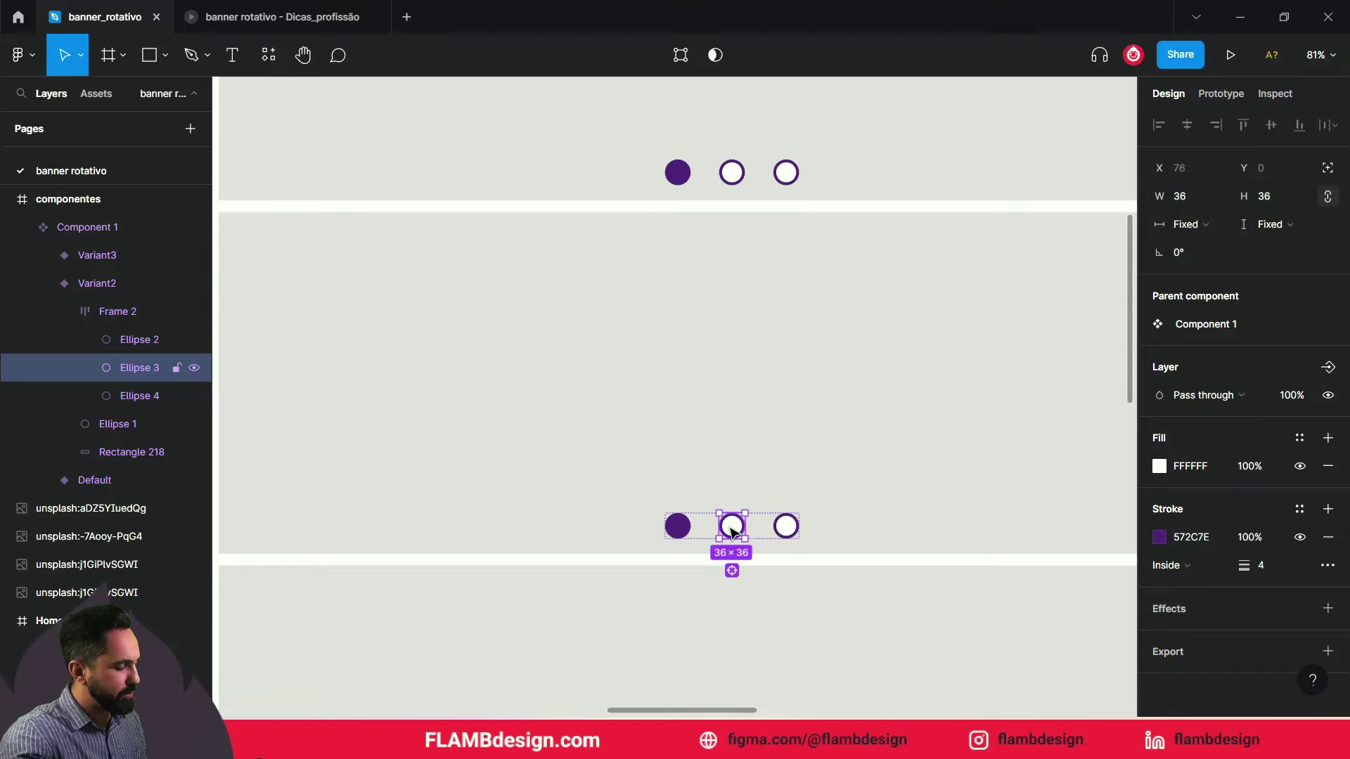
{"action": "key", "text": "i"}
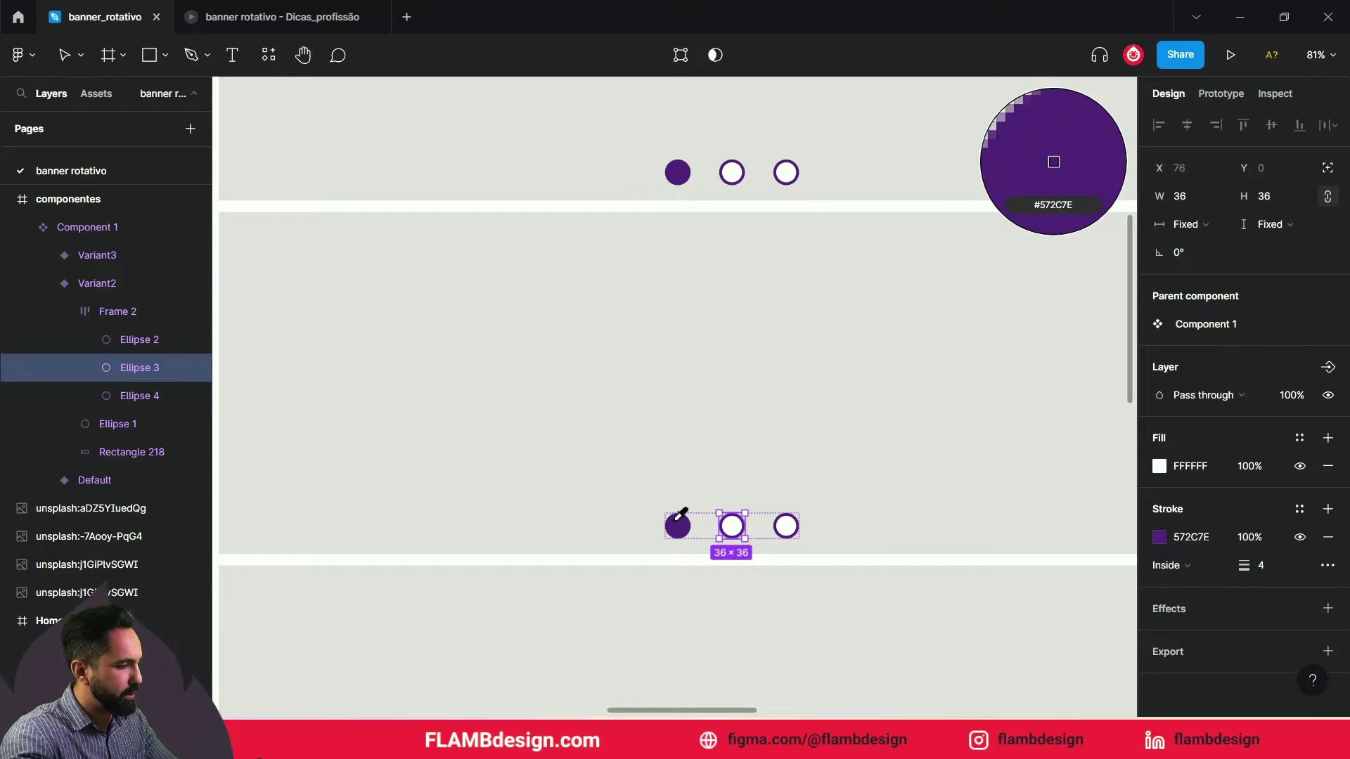
{"action": "left_click", "coordinate": [677, 525]}
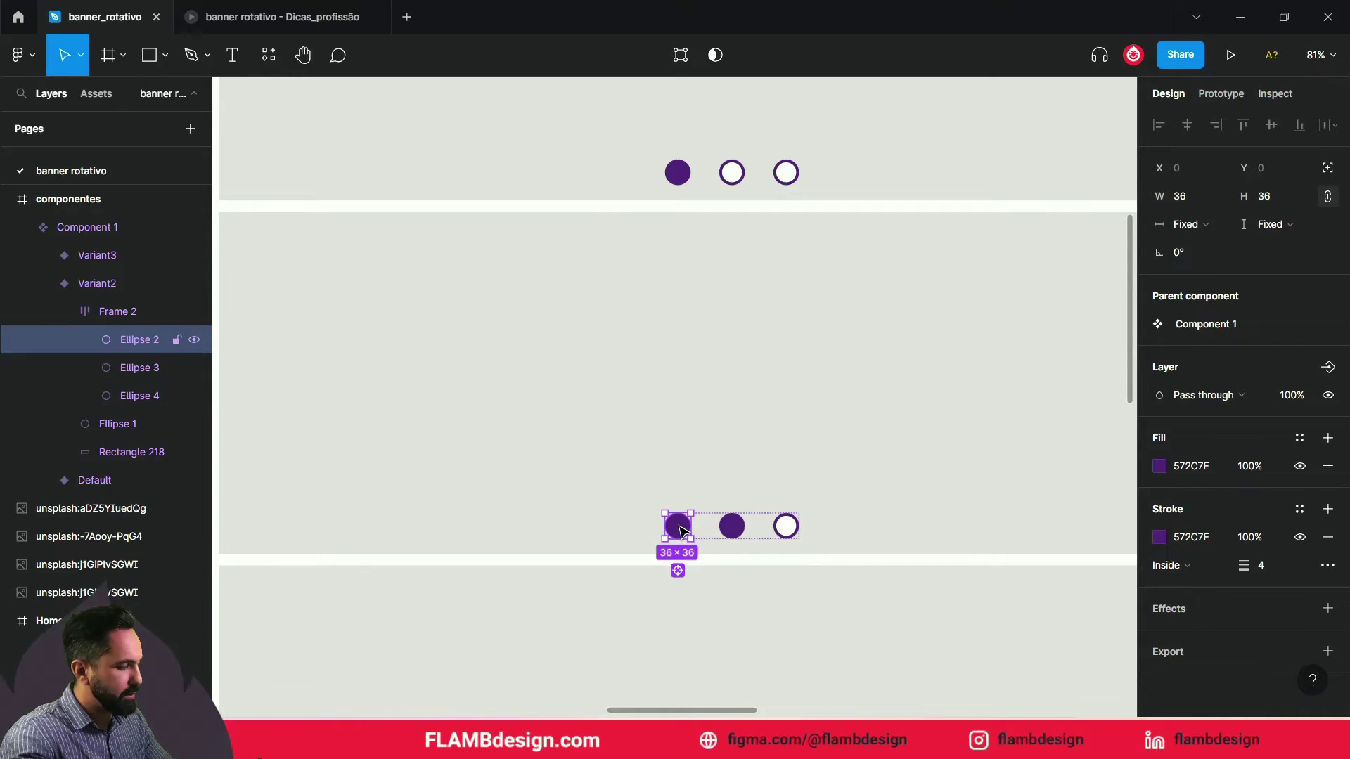
{"action": "key", "text": "i"}
{"action": "left_click", "coordinate": [786, 526]}
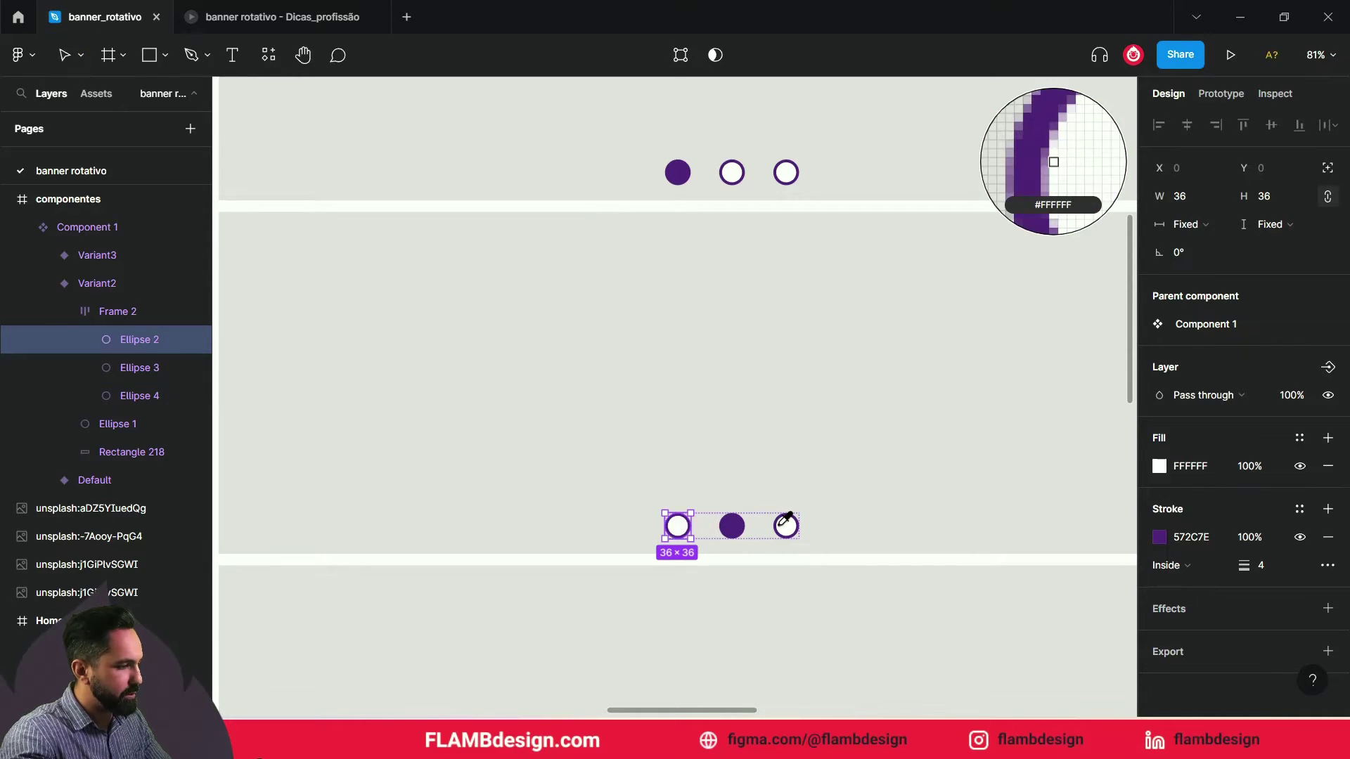
{"action": "left_click", "coordinate": [887, 519]}
{"action": "scroll", "coordinate": [887, 519], "scroll_direction": "down", "scroll_amount": 3}
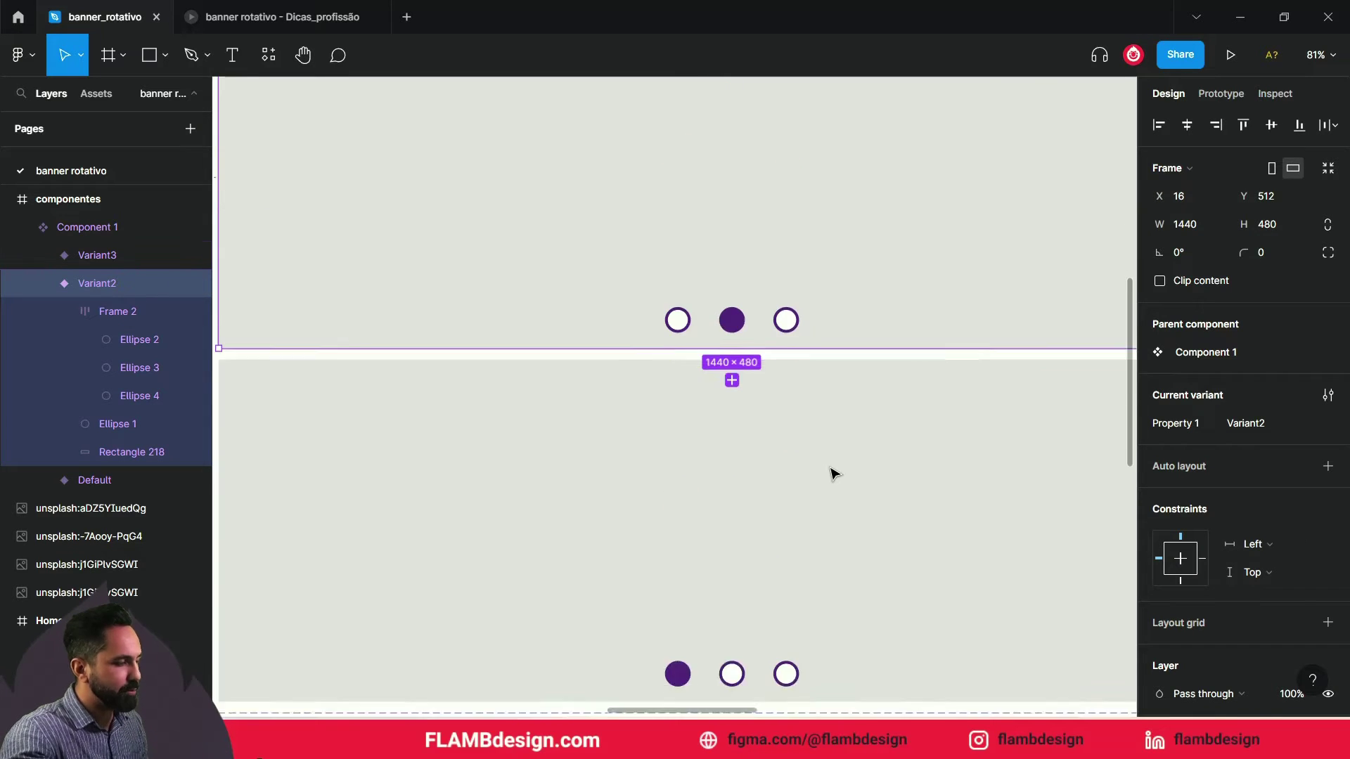
{"action": "scroll", "coordinate": [832, 473], "scroll_direction": "down", "scroll_amount": 4}
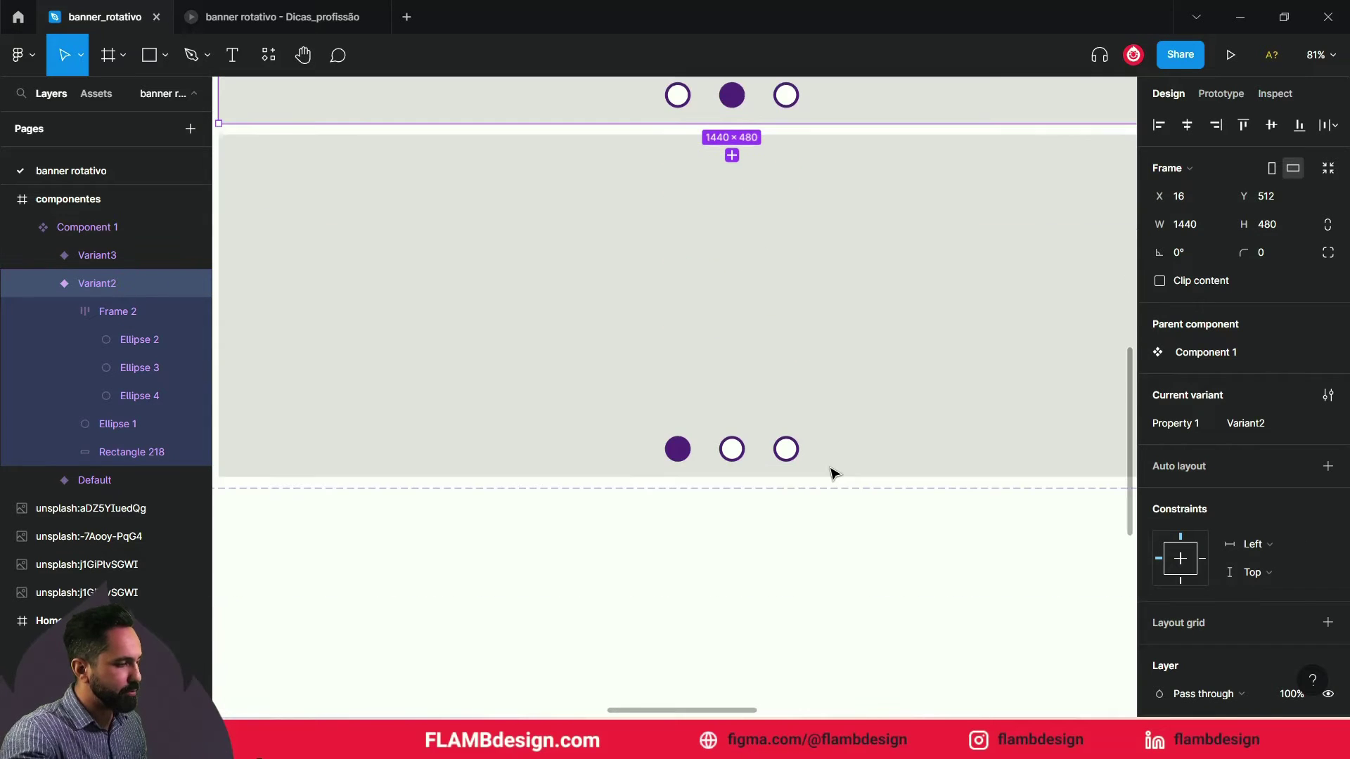
{"action": "left_click", "coordinate": [732, 448]}
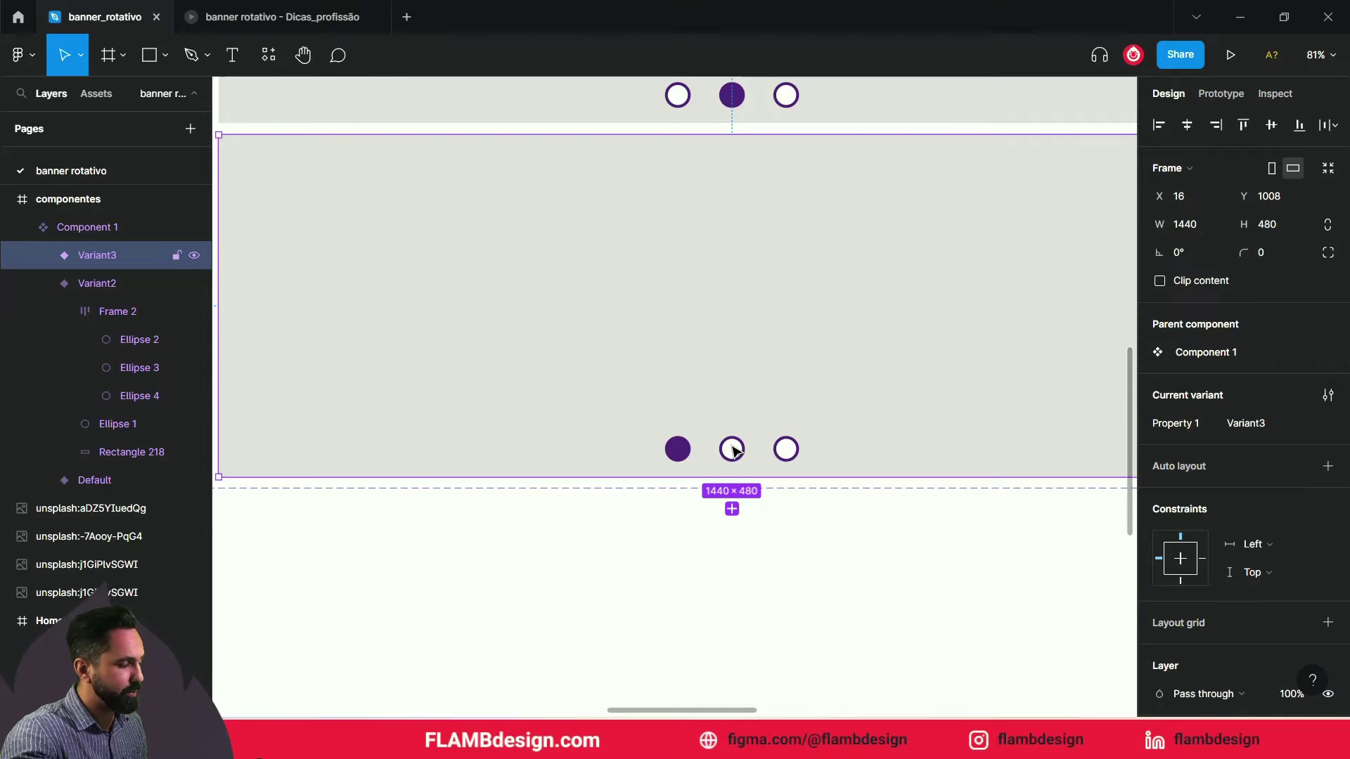
Select the third indicator dot of the third banner variant and zoom in on it
{"action": "left_click", "coordinate": [792, 451]}
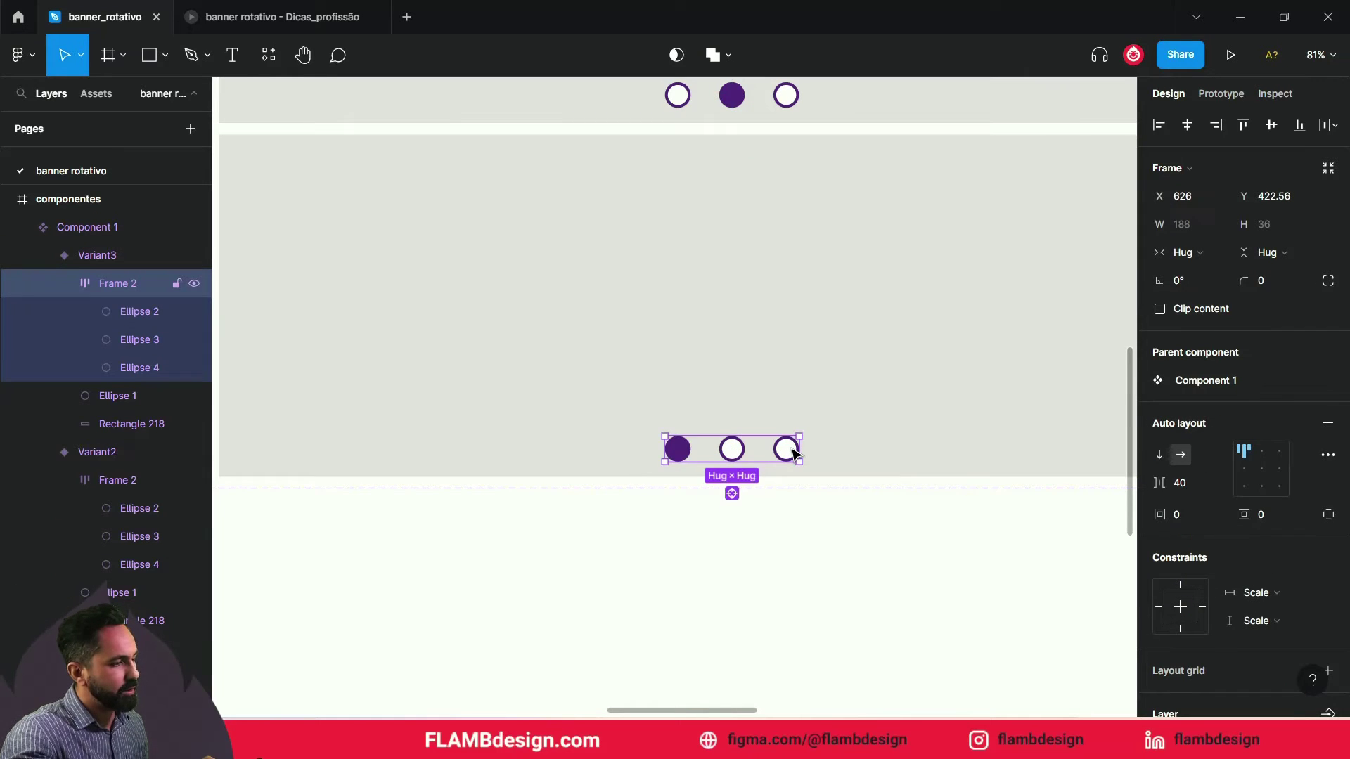
{"action": "left_click", "coordinate": [812, 525]}
{"action": "left_click", "coordinate": [805, 462]}
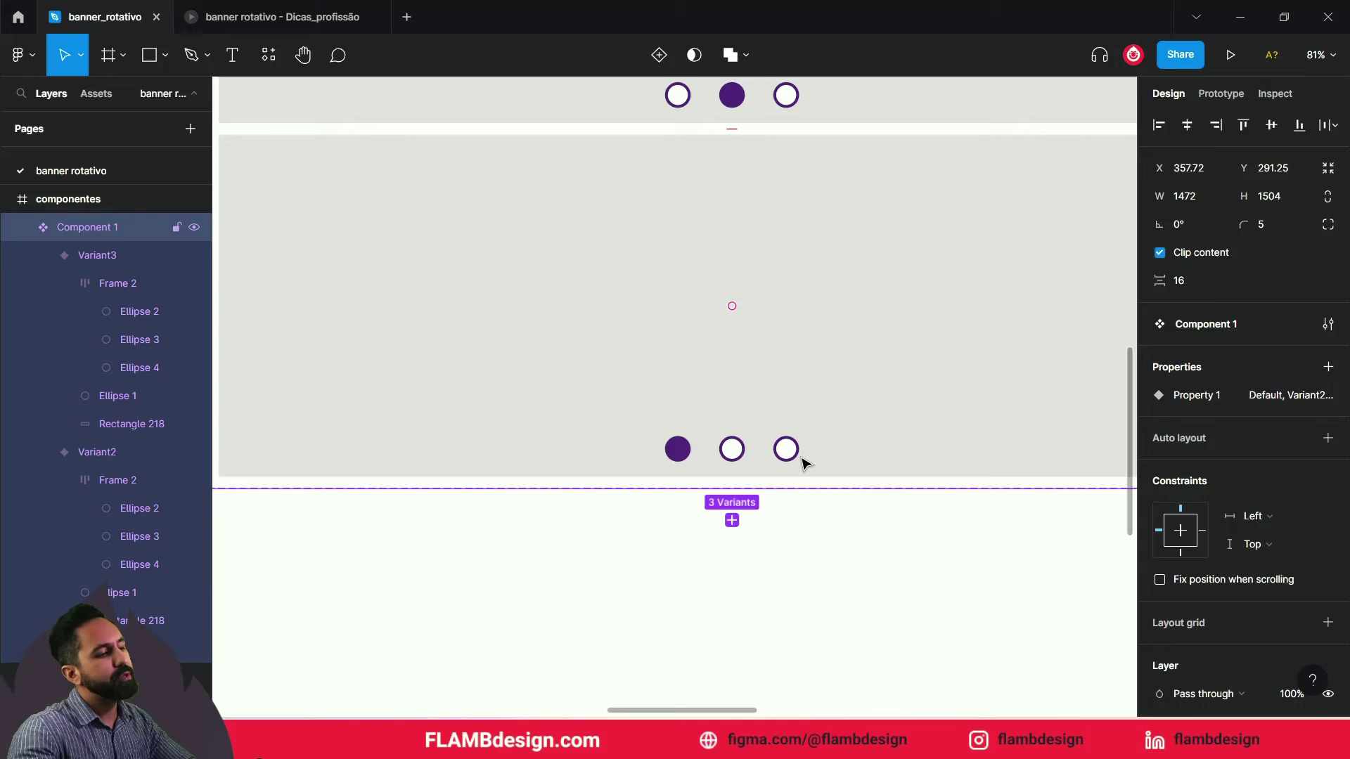
{"action": "left_click", "coordinate": [789, 456]}
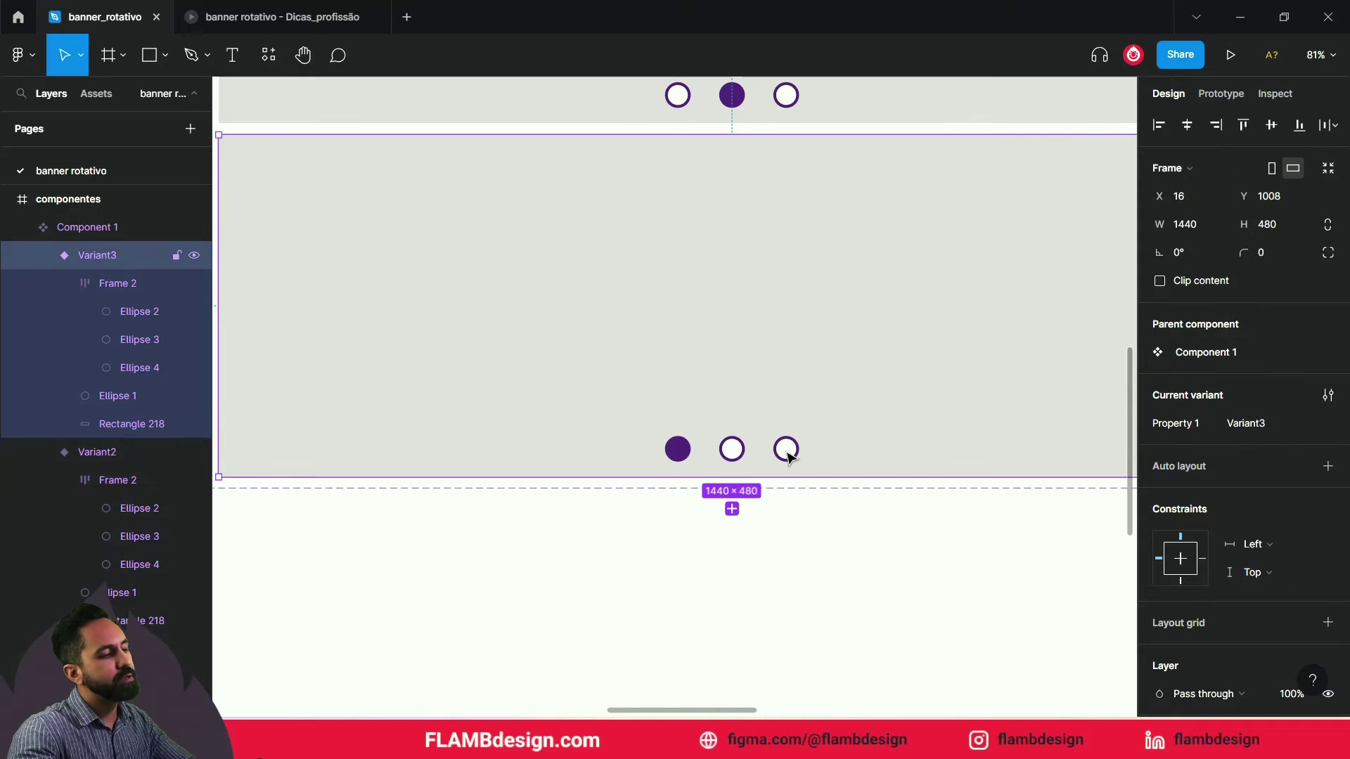
{"action": "left_click", "coordinate": [789, 456]}
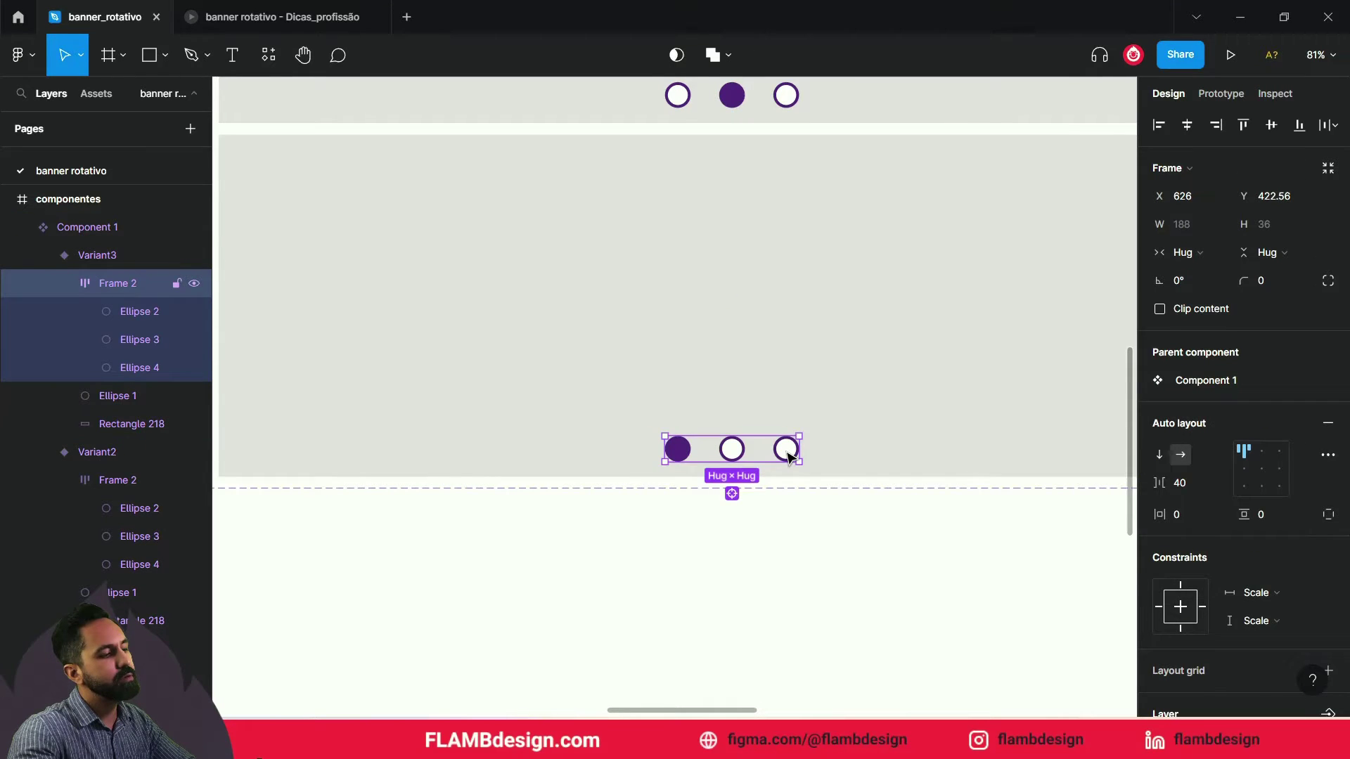
{"action": "left_click", "coordinate": [788, 456]}
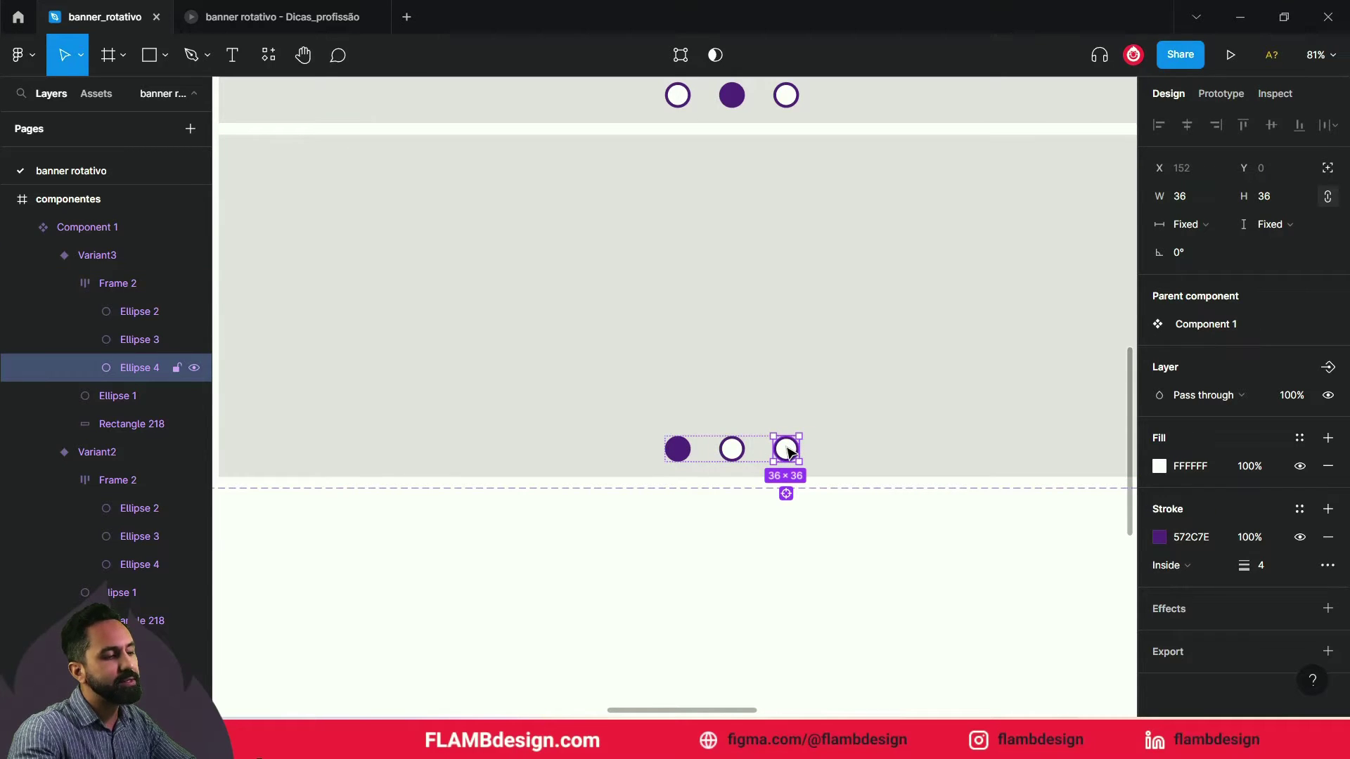
{"action": "left_click", "coordinate": [862, 581]}
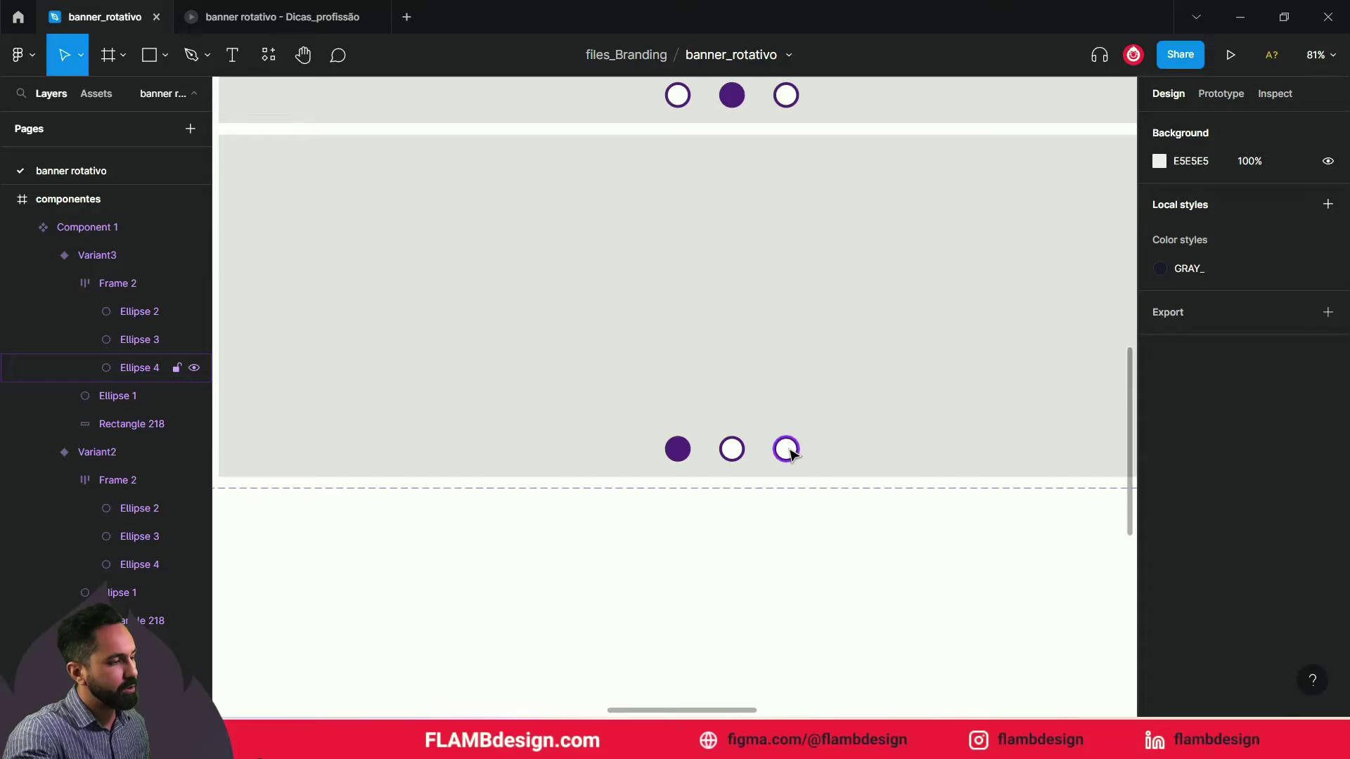
{"action": "left_click", "coordinate": [788, 450]}
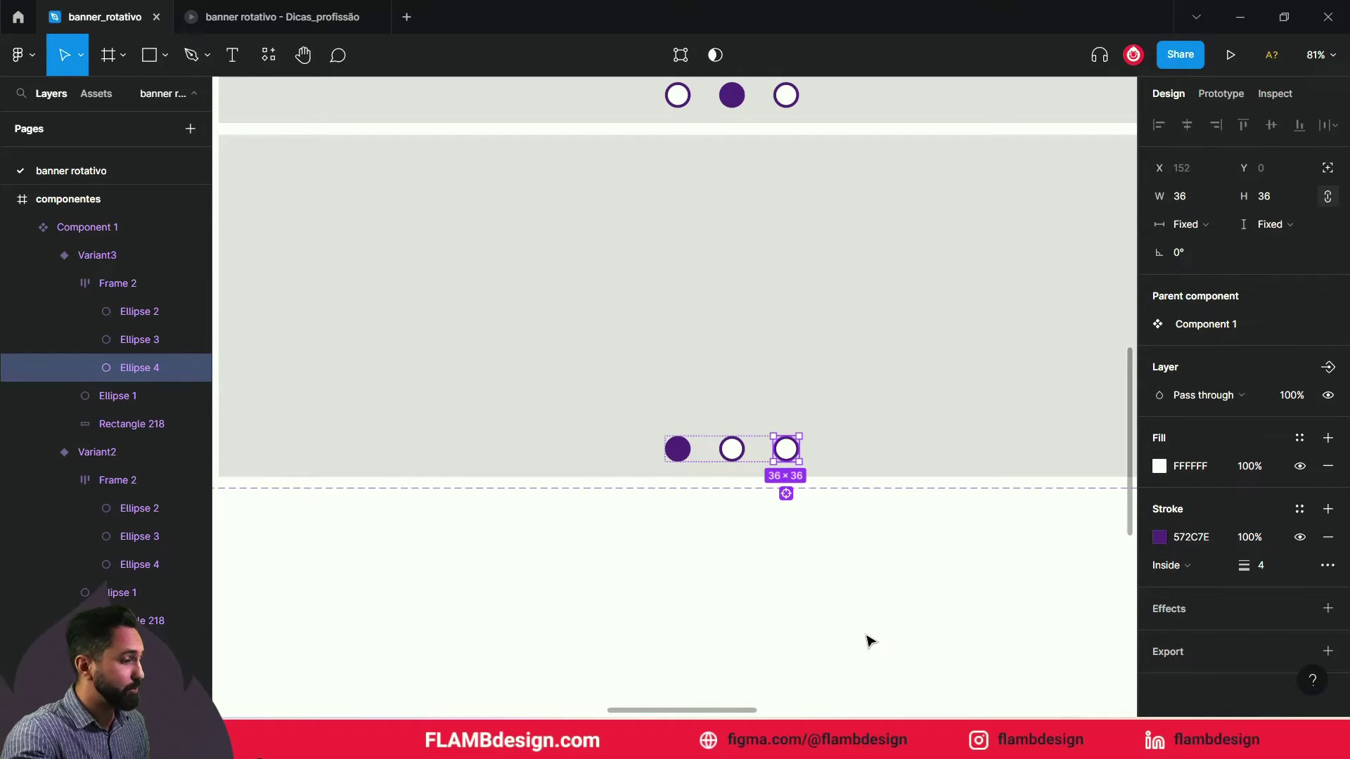
{"action": "left_click", "coordinate": [733, 469]}
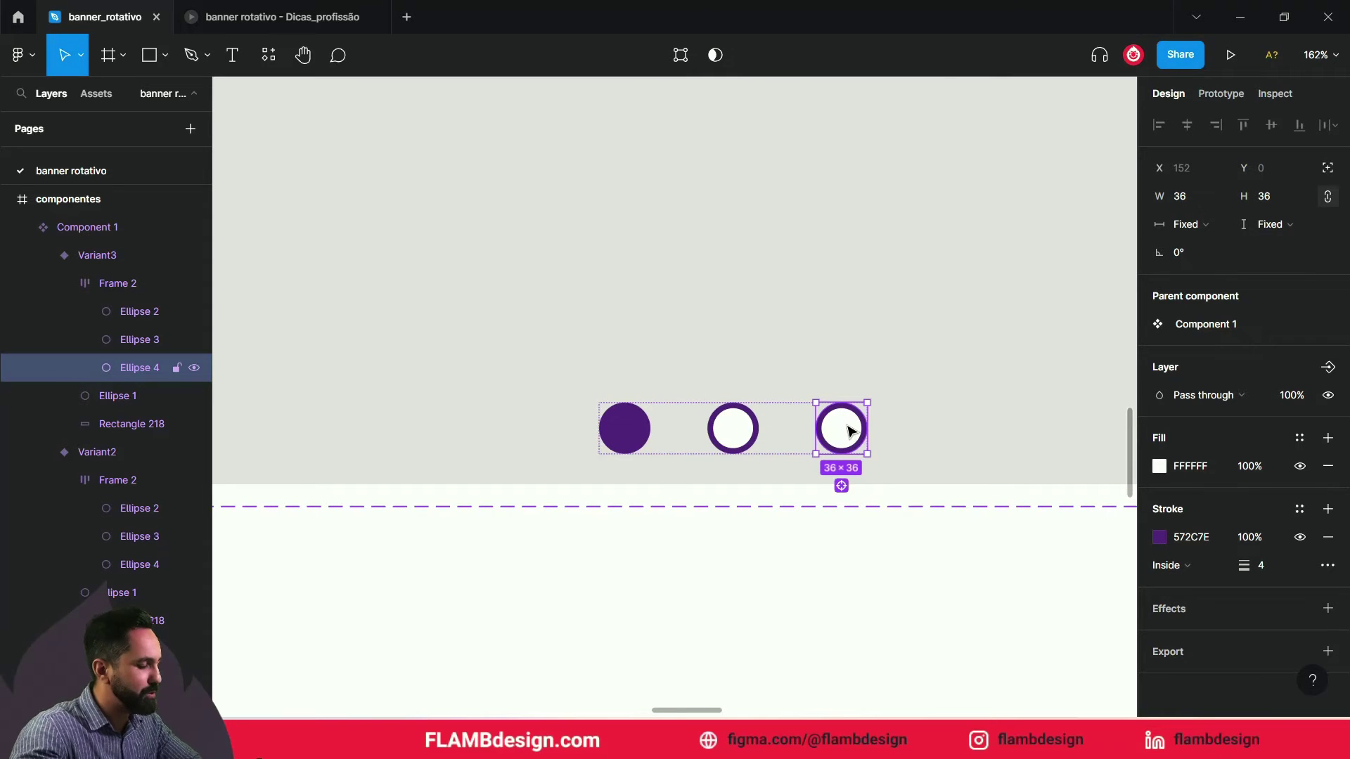
Use the eyedropper to fill the third dot purple #572C7E and the first dot white
{"action": "key", "text": "i"}
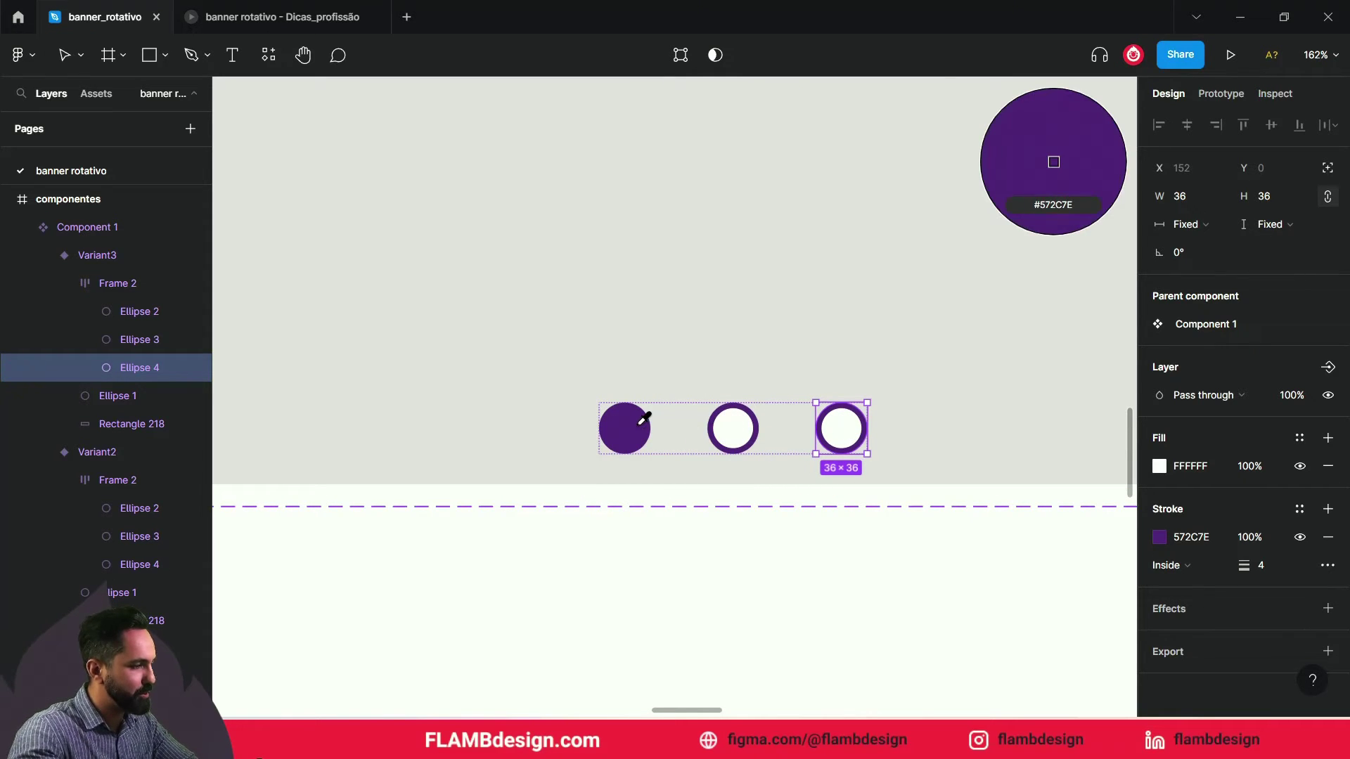
{"action": "left_click", "coordinate": [643, 420]}
{"action": "mouse_move", "coordinate": [139, 310]}
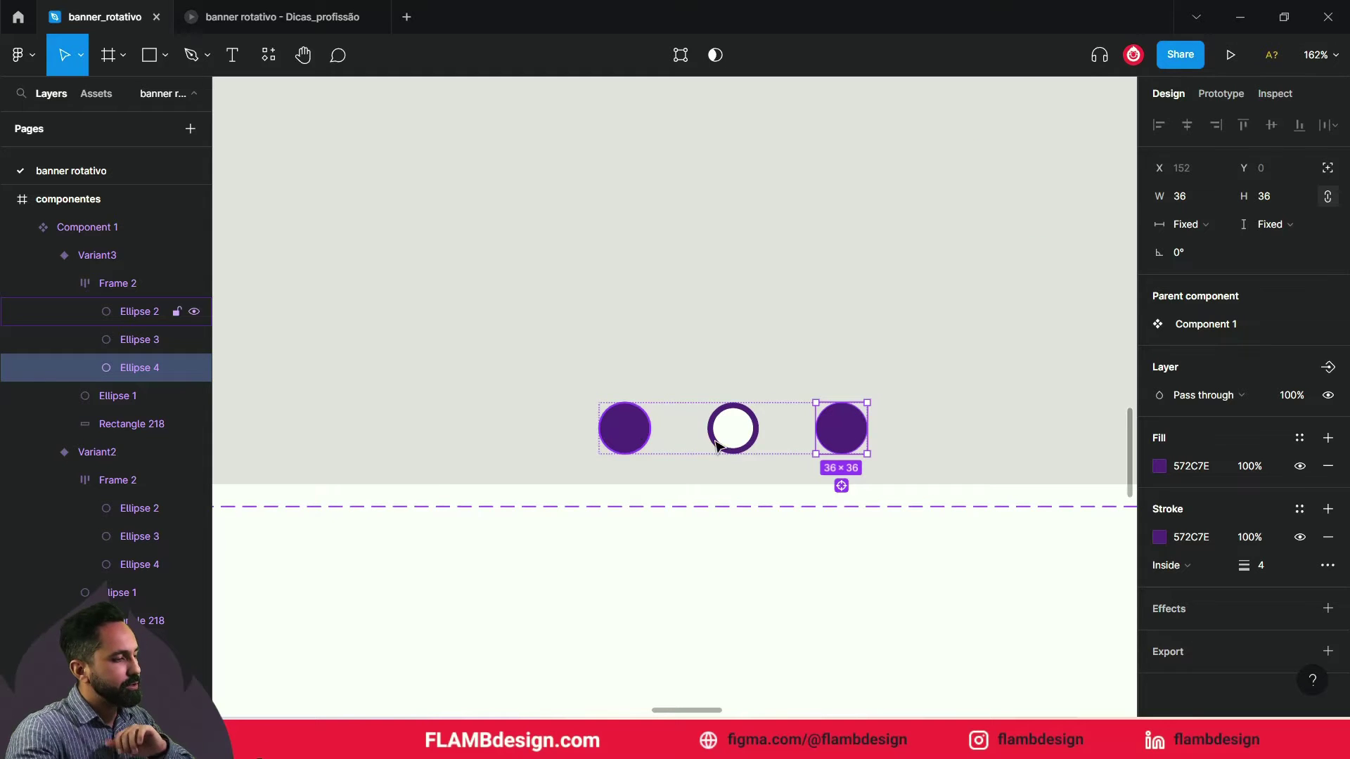
{"action": "left_click", "coordinate": [613, 447]}
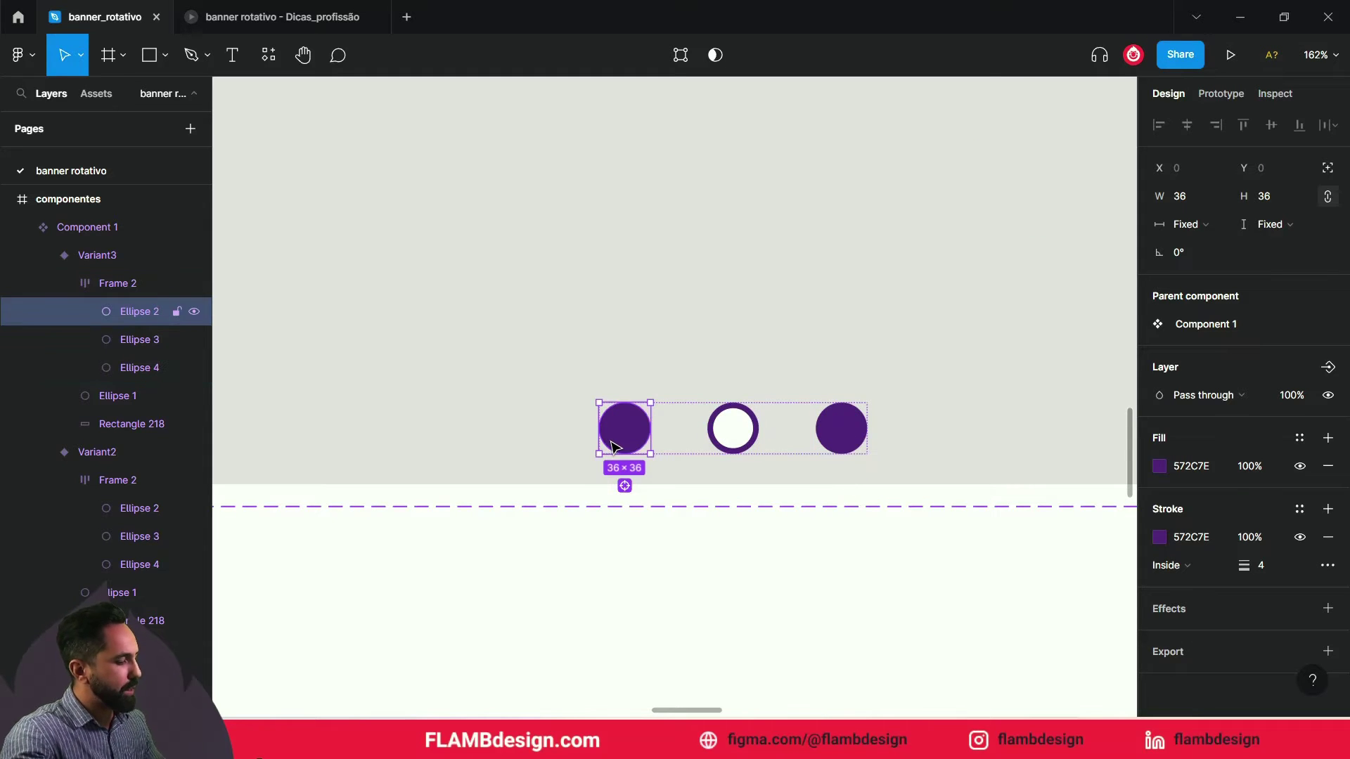
{"action": "key", "text": "i"}
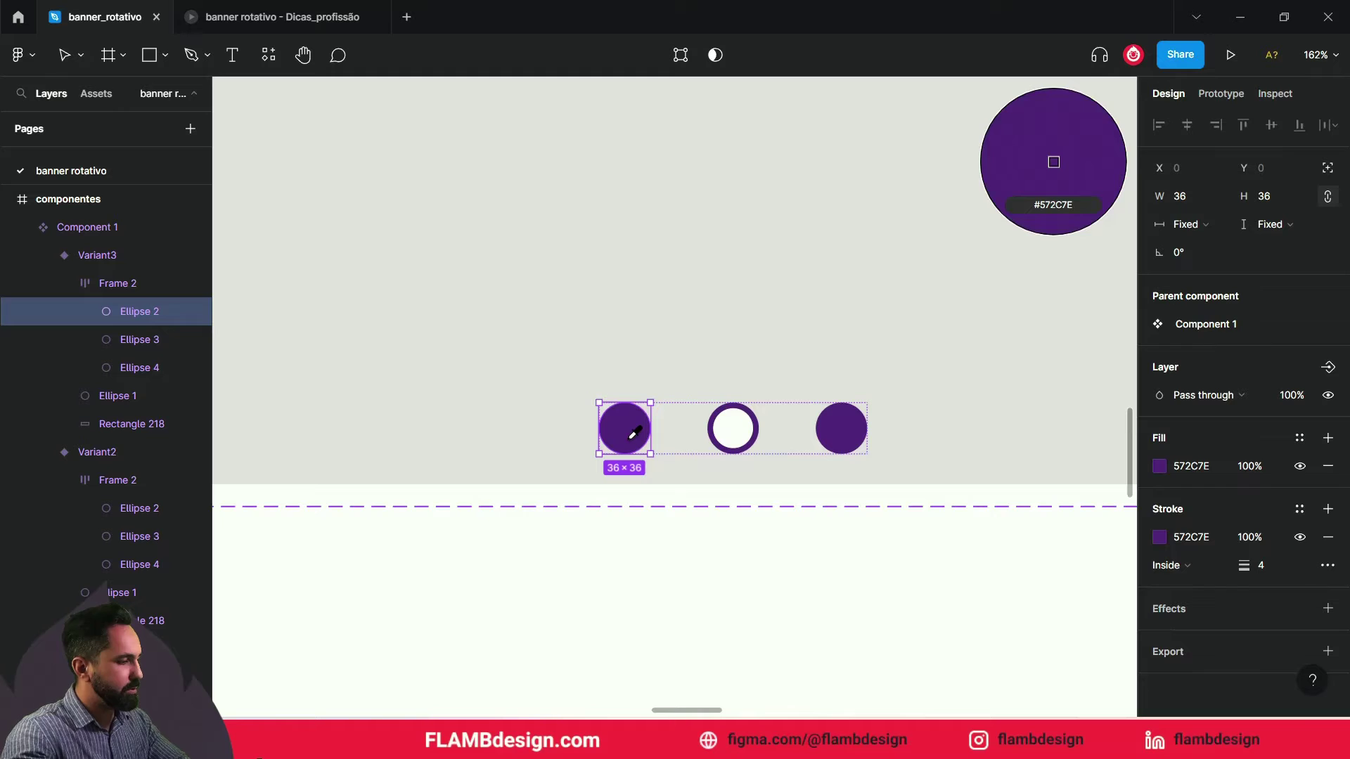
{"action": "left_click", "coordinate": [746, 418]}
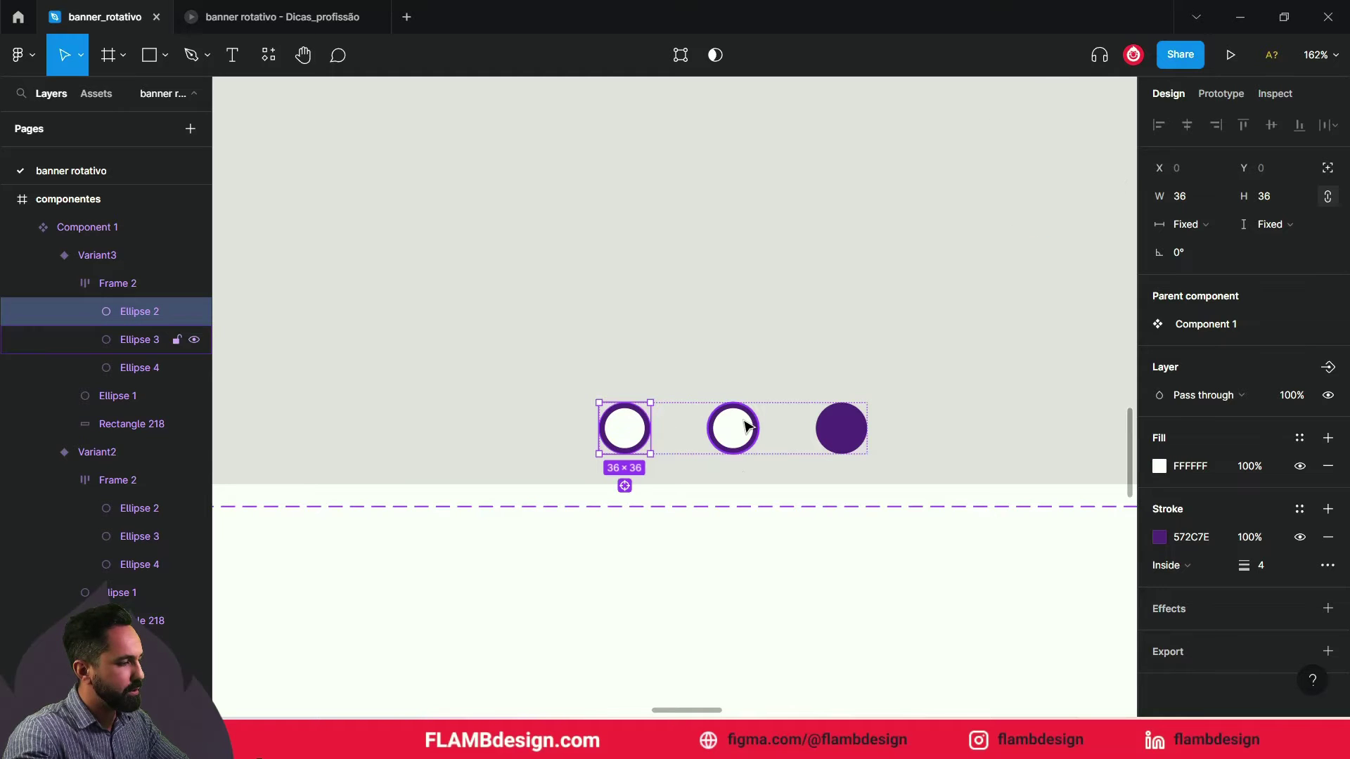
Zoom out to compare all three variants' different purple dots
{"action": "left_click", "coordinate": [748, 561]}
{"action": "key", "text": "shift+1"}
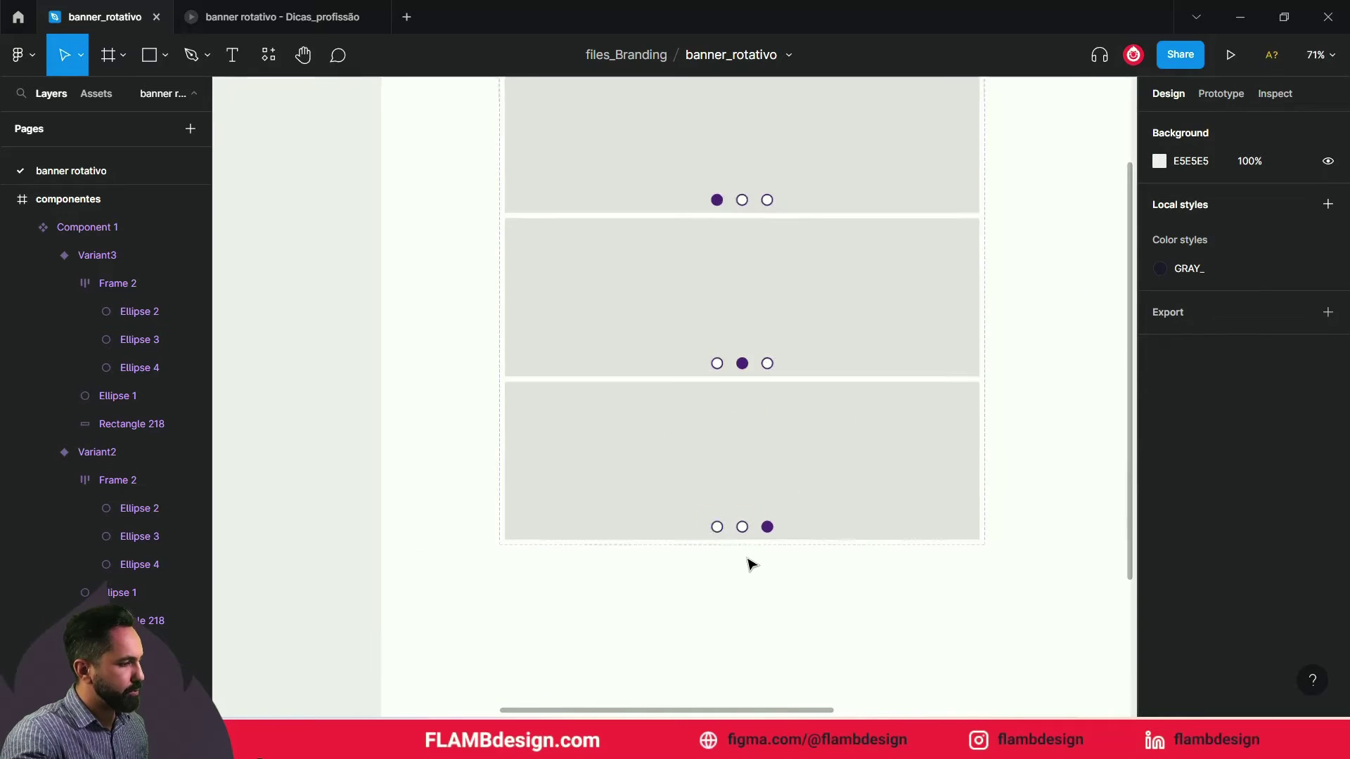
{"action": "scroll", "coordinate": [751, 564], "scroll_direction": "down", "scroll_amount": 5}
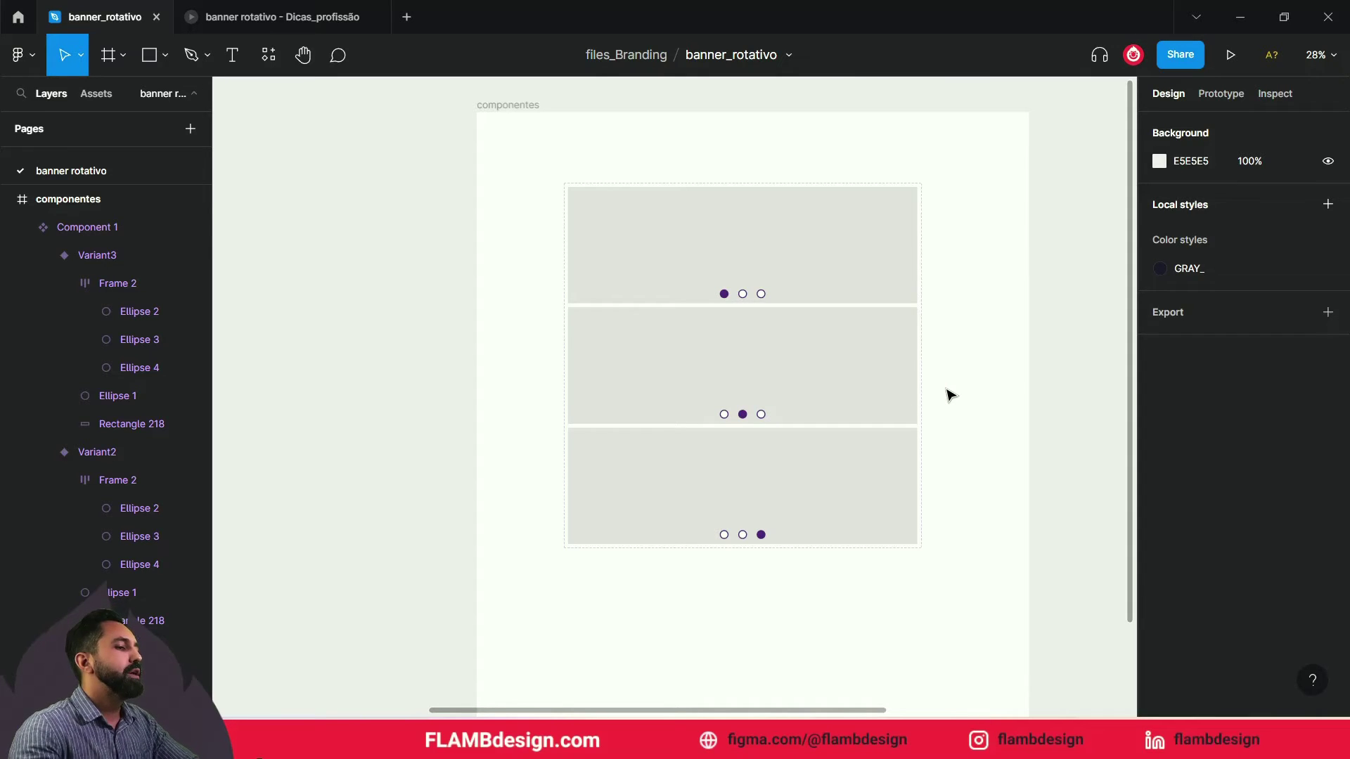
{"action": "scroll", "coordinate": [951, 395], "scroll_direction": "up", "scroll_amount": 2}
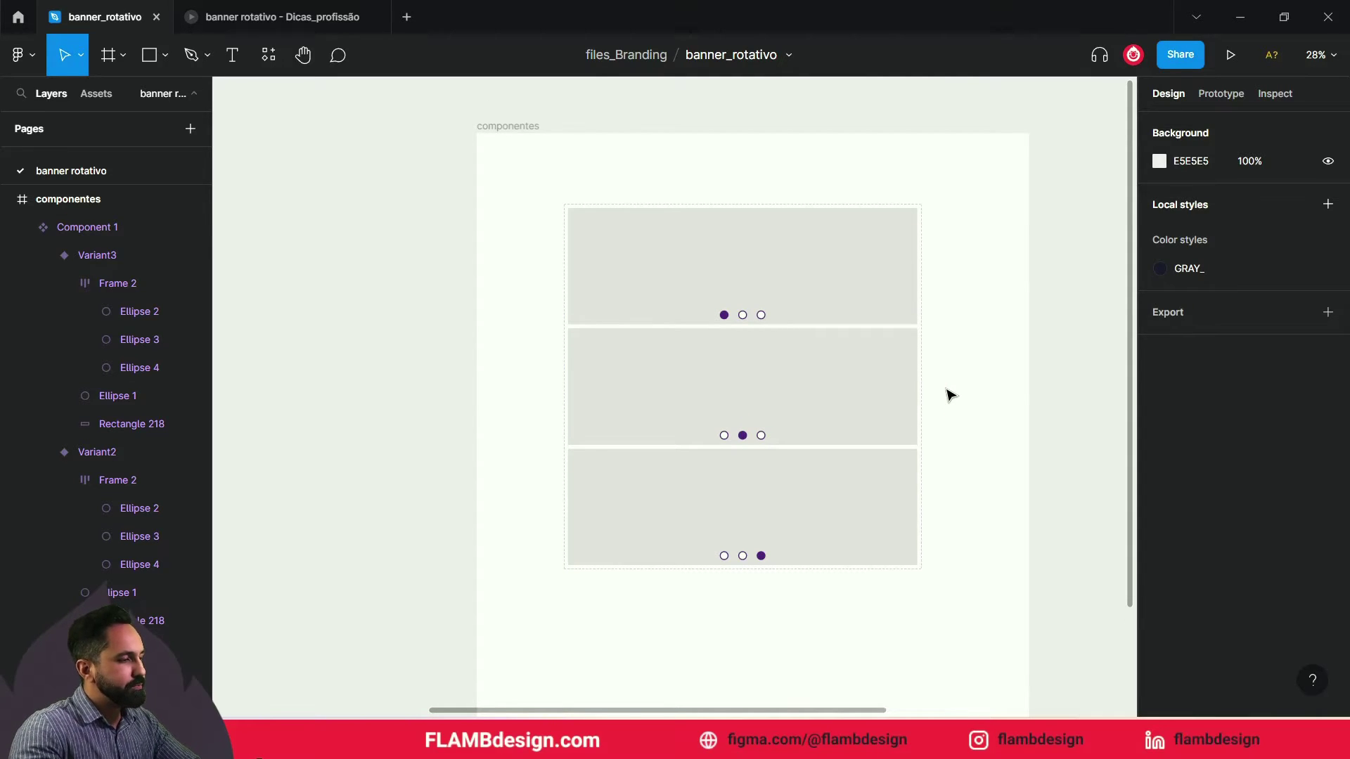
{"action": "scroll", "coordinate": [950, 395], "scroll_direction": "up", "scroll_amount": 1}
{"action": "scroll", "coordinate": [950, 395], "scroll_direction": "up", "scroll_amount": 1}
{"action": "scroll", "coordinate": [951, 395], "scroll_direction": "up", "scroll_amount": 1}
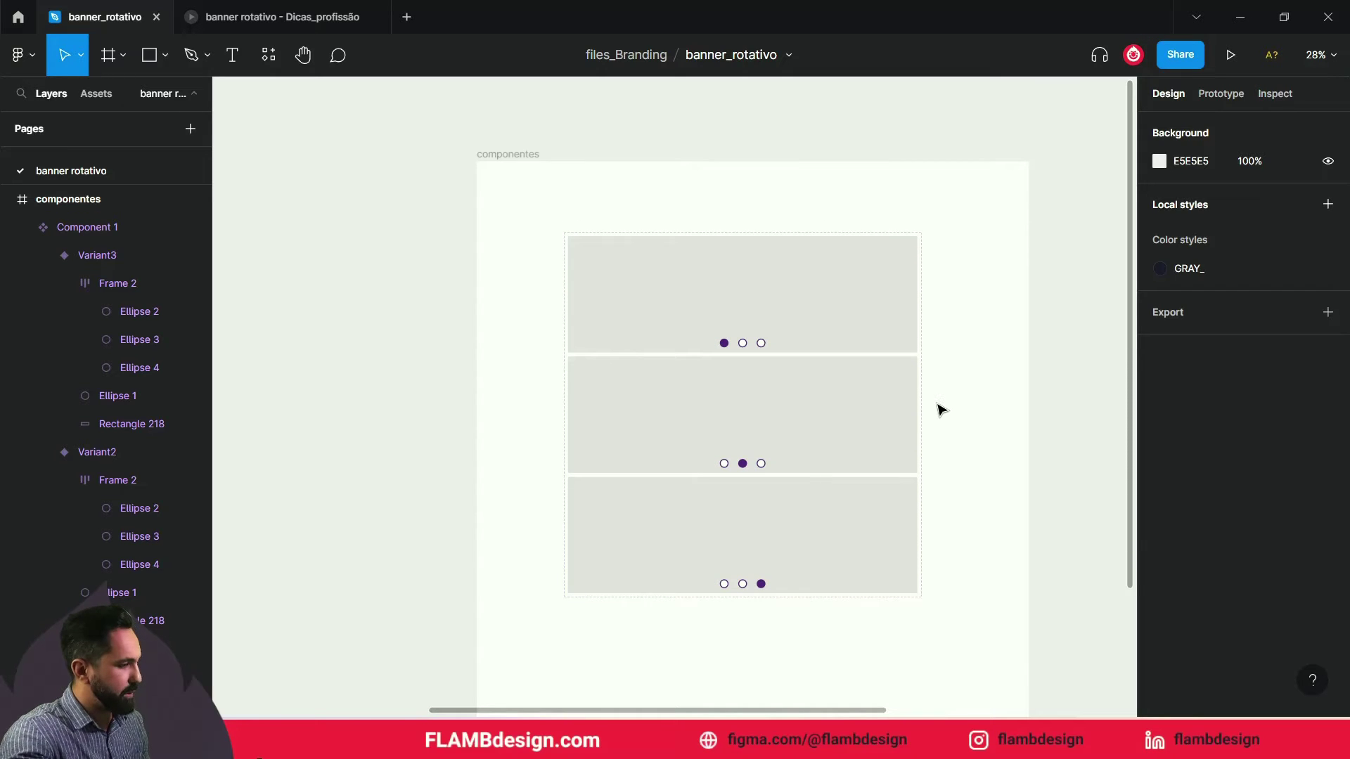
{"action": "scroll", "coordinate": [942, 410], "scroll_direction": "down", "scroll_amount": 1, "text": "ctrl"}
{"action": "scroll", "coordinate": [942, 410], "scroll_direction": "down", "scroll_amount": 2, "text": "ctrl"}
{"action": "scroll", "coordinate": [942, 410], "scroll_direction": "down", "scroll_amount": 1, "text": "ctrl"}
{"action": "scroll", "coordinate": [942, 410], "scroll_direction": "down", "scroll_amount": 2, "text": "ctrl"}
{"action": "scroll", "coordinate": [672, 440], "scroll_direction": "left", "scroll_amount": 3}
{"action": "scroll", "coordinate": [729, 416], "scroll_direction": "right", "scroll_amount": 3}
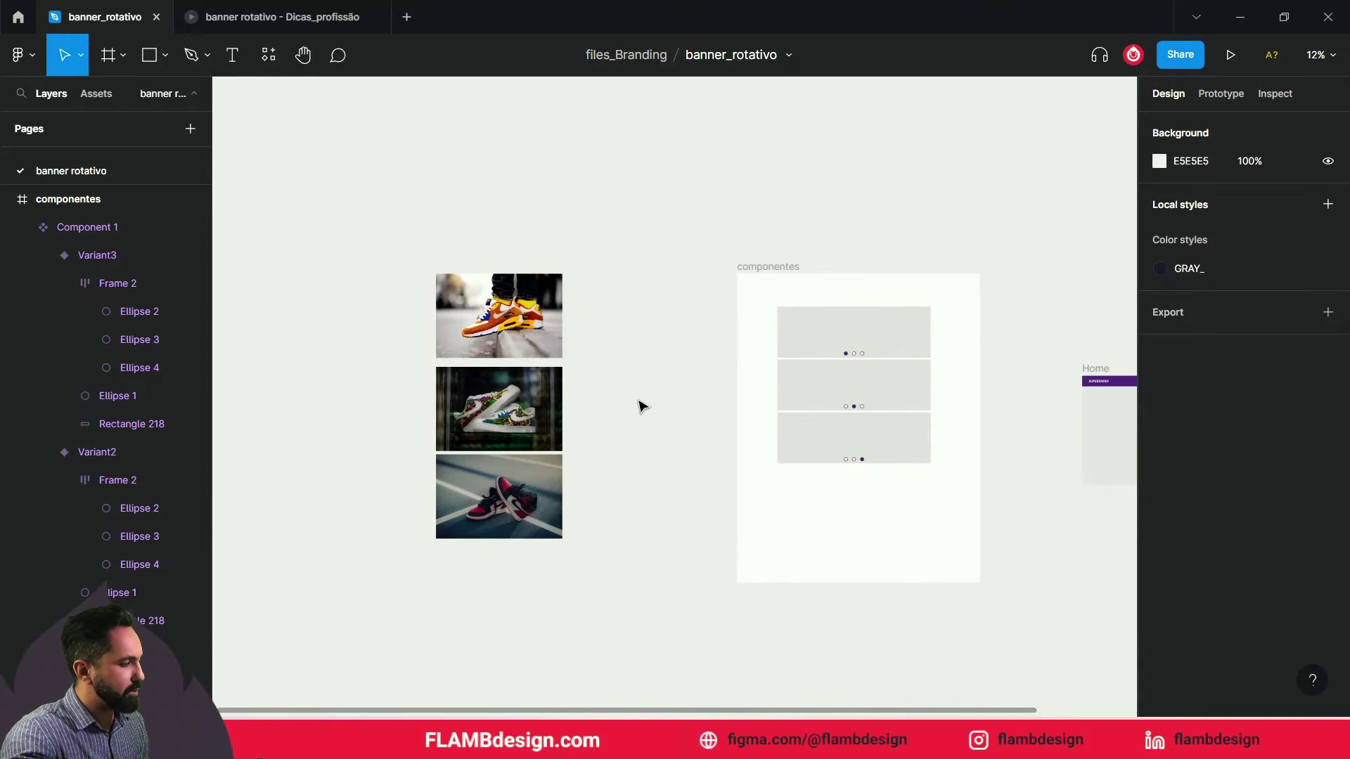
{"action": "left_click", "coordinate": [544, 310]}
{"action": "scroll", "coordinate": [543, 310], "scroll_direction": "up", "scroll_amount": 1, "text": "ctrl"}
{"action": "scroll", "coordinate": [642, 337], "scroll_direction": "up", "scroll_amount": 2, "text": "ctrl"}
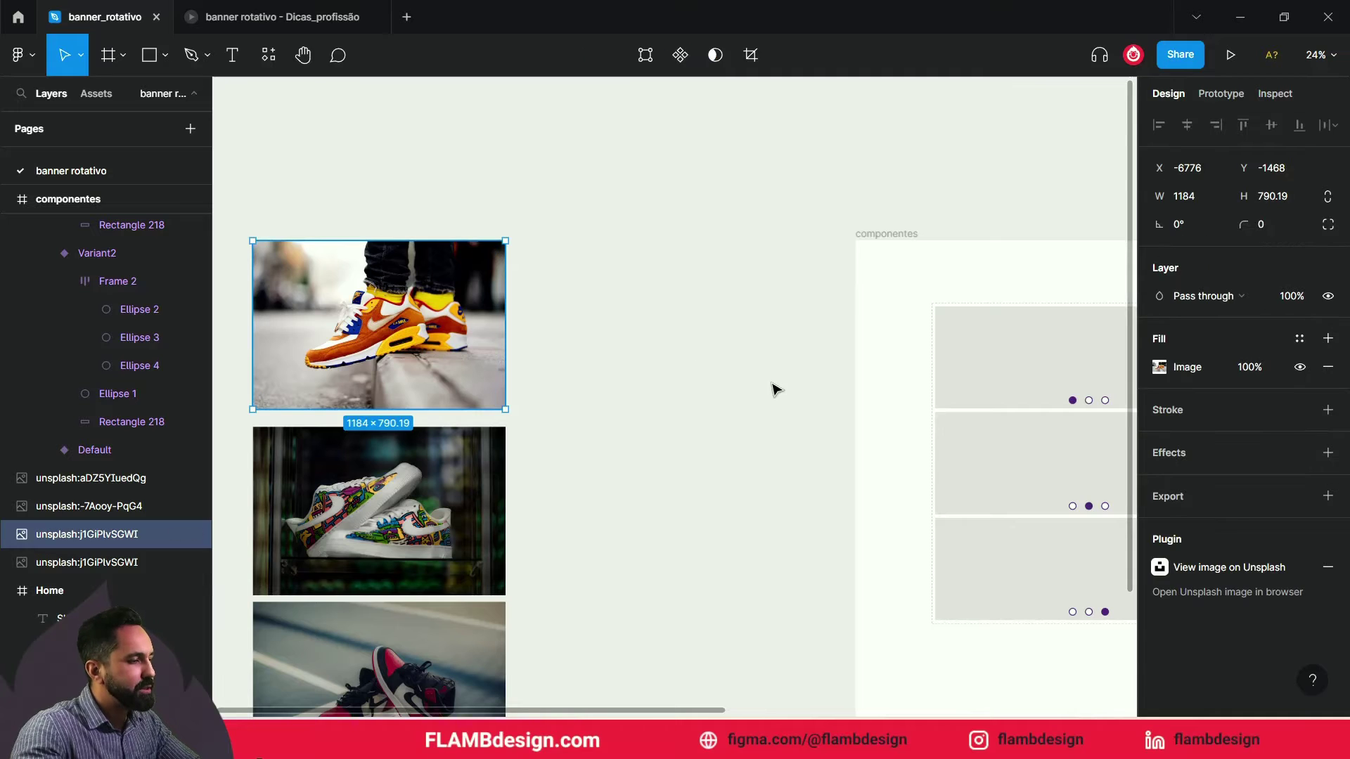
{"action": "left_click", "coordinate": [648, 376]}
{"action": "left_click", "coordinate": [464, 342]}
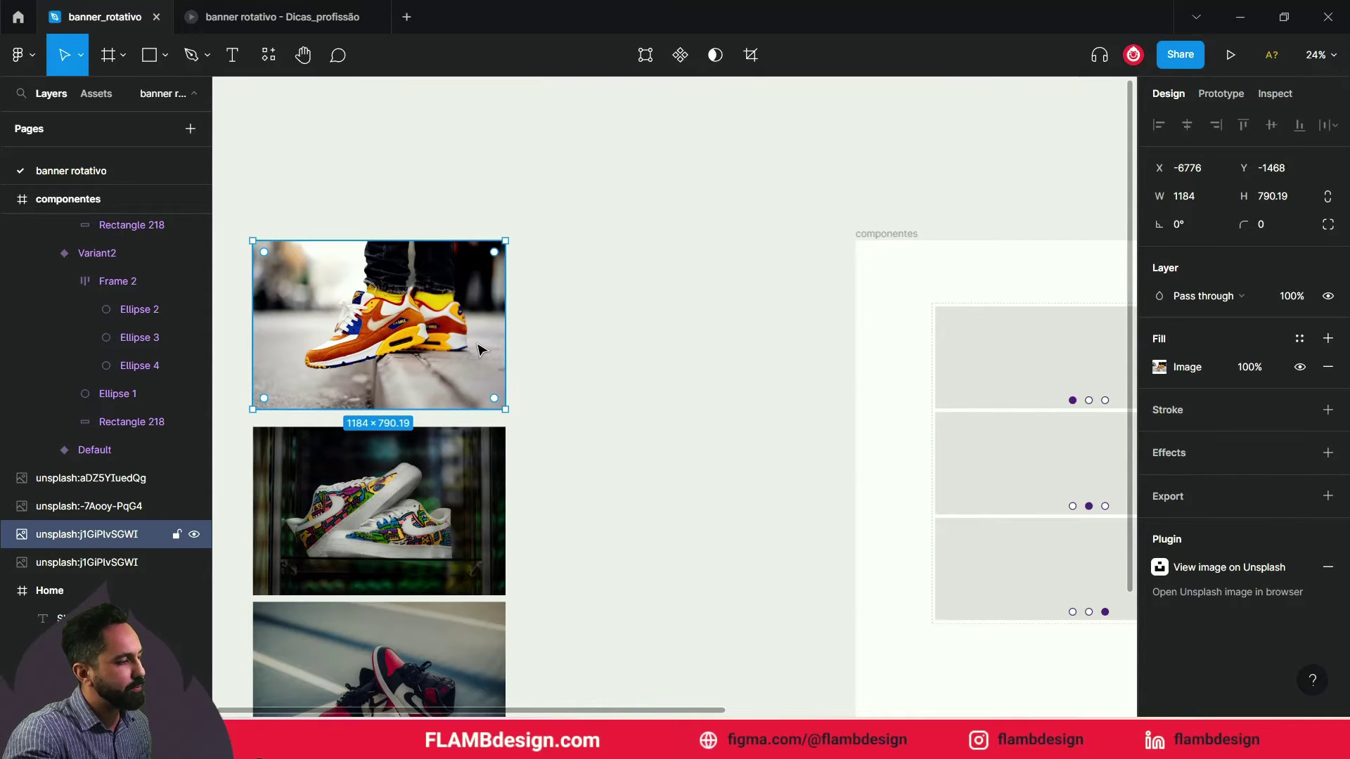
{"action": "left_click", "coordinate": [1153, 375]}
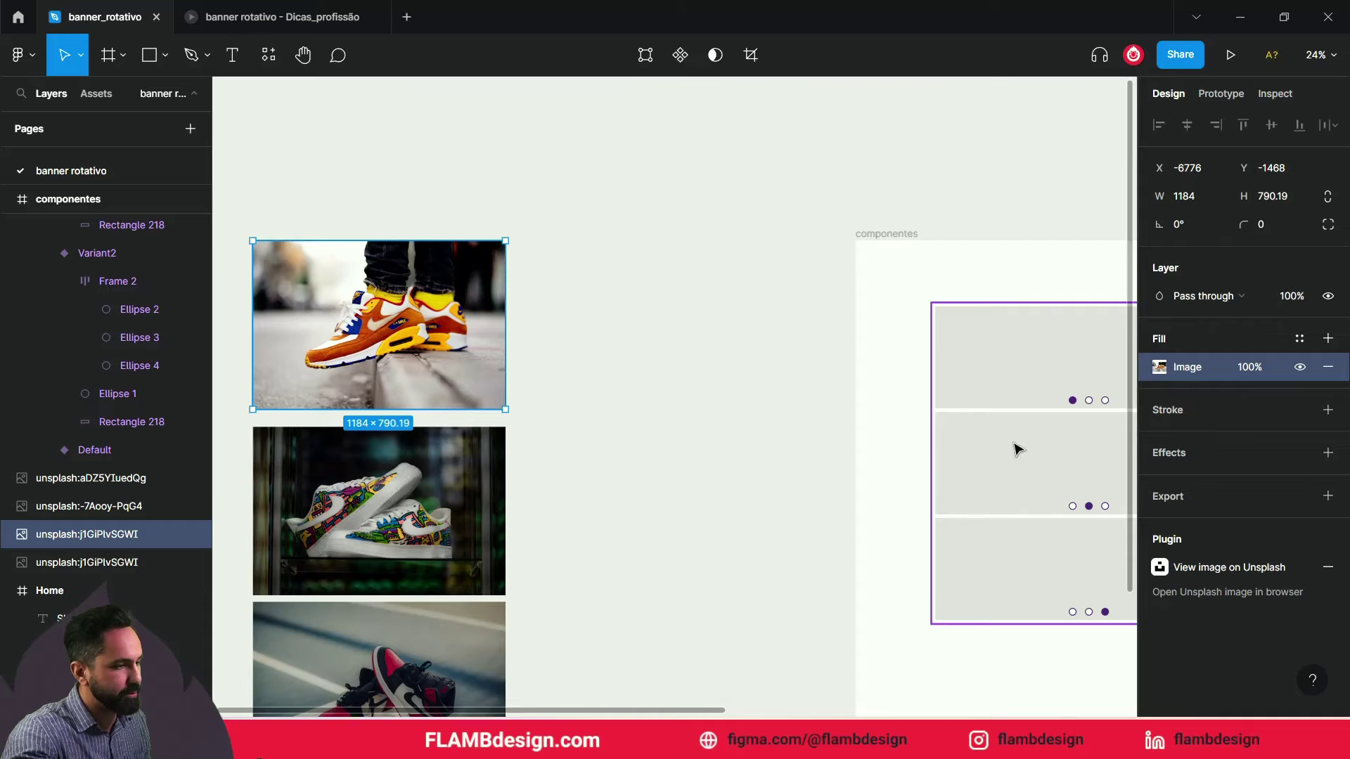
{"action": "scroll", "coordinate": [846, 356], "scroll_direction": "right", "scroll_amount": 2}
{"action": "scroll", "coordinate": [851, 360], "scroll_direction": "right", "scroll_amount": 3}
{"action": "left_click", "coordinate": [854, 367]}
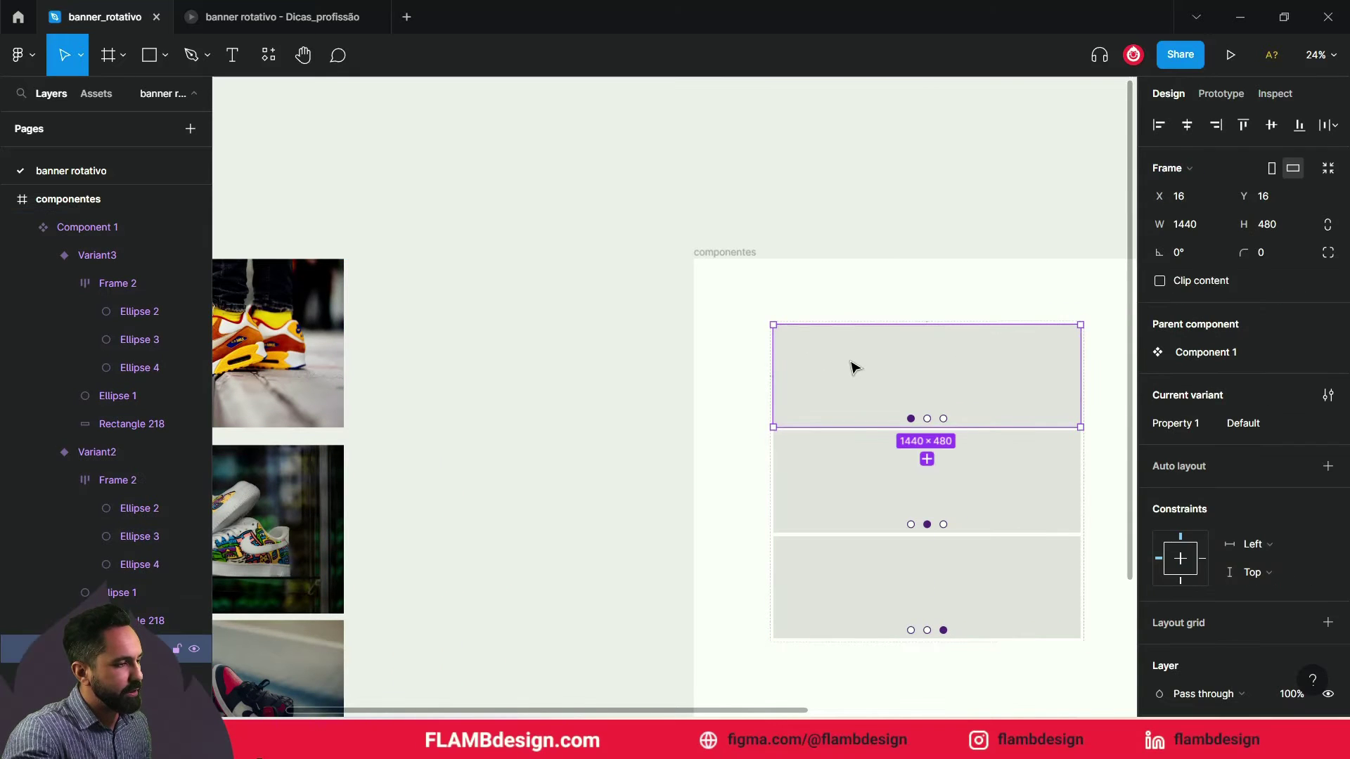
{"action": "double_click", "coordinate": [942, 383]}
{"action": "left_click", "coordinate": [1150, 557]}
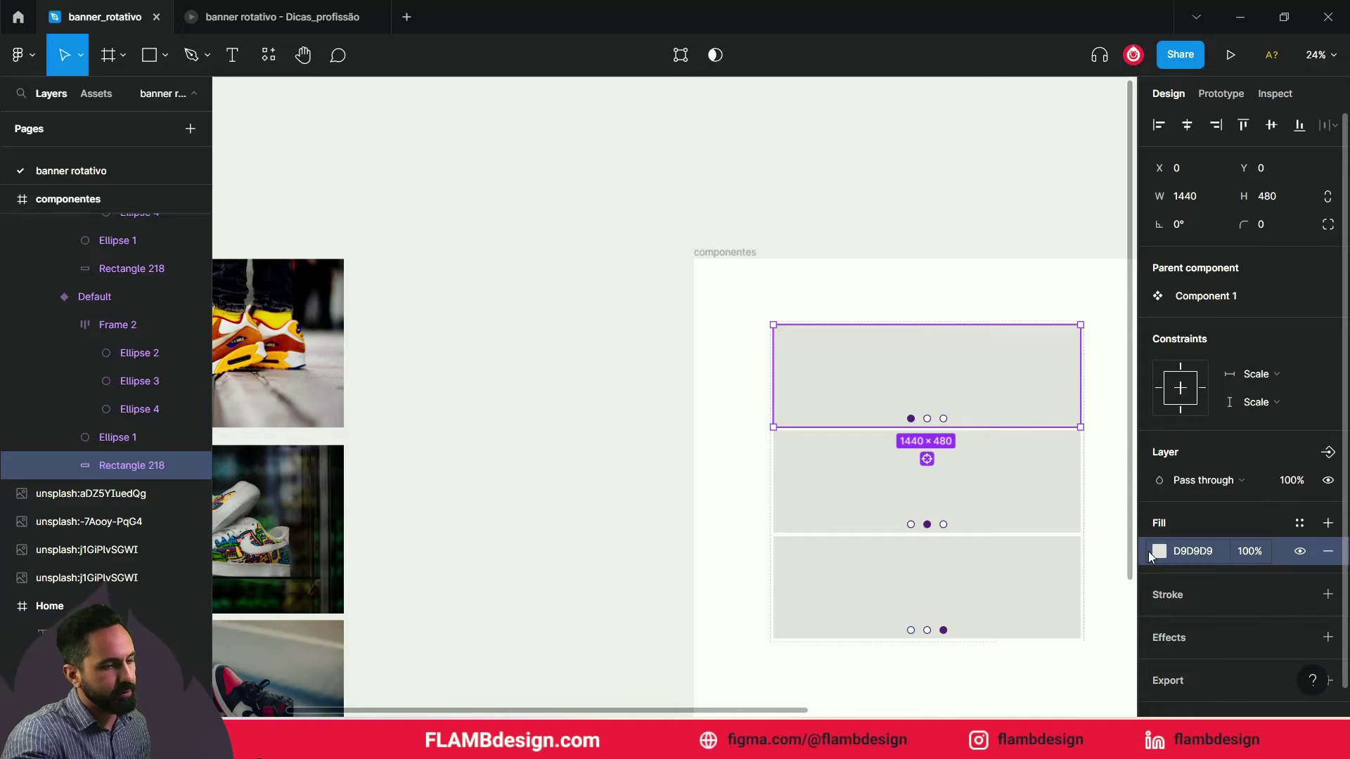
{"action": "key", "text": "ctrl+v"}
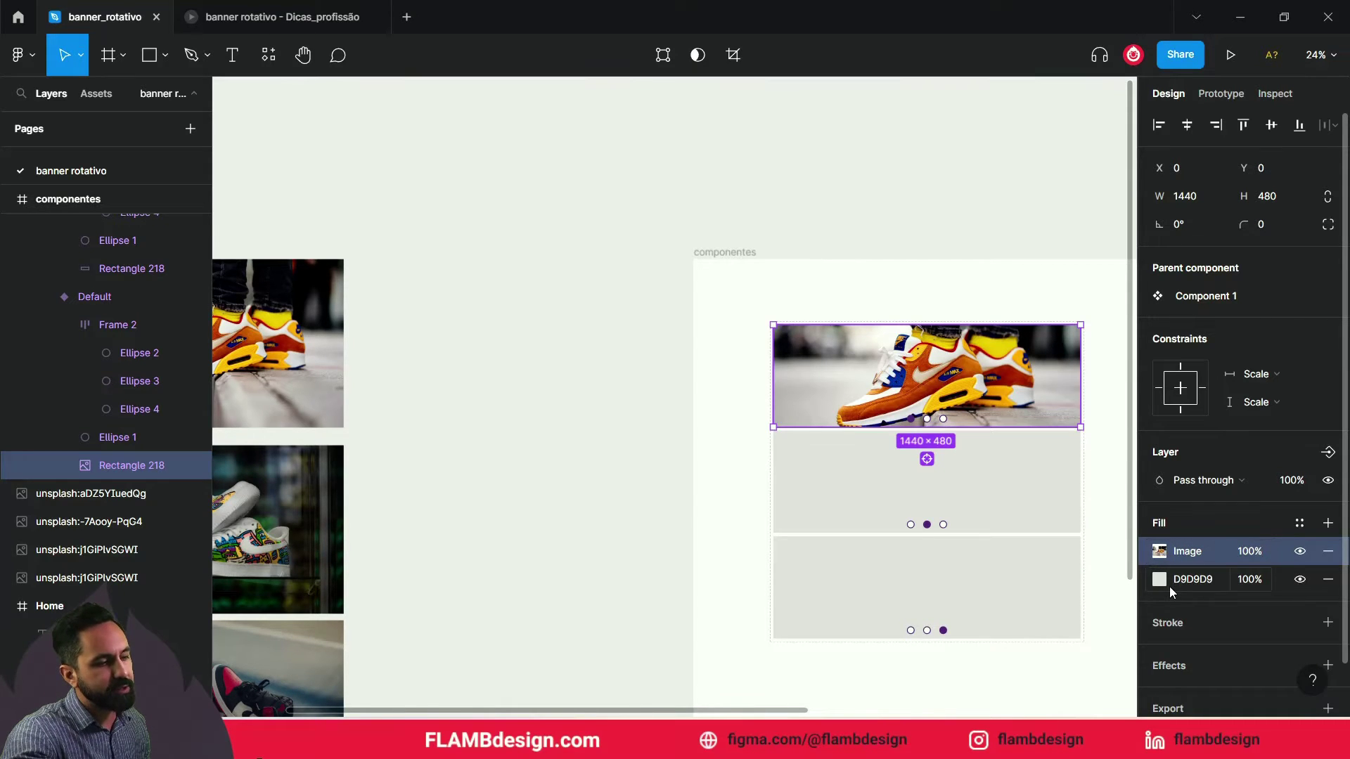
{"action": "key", "text": "Delete"}
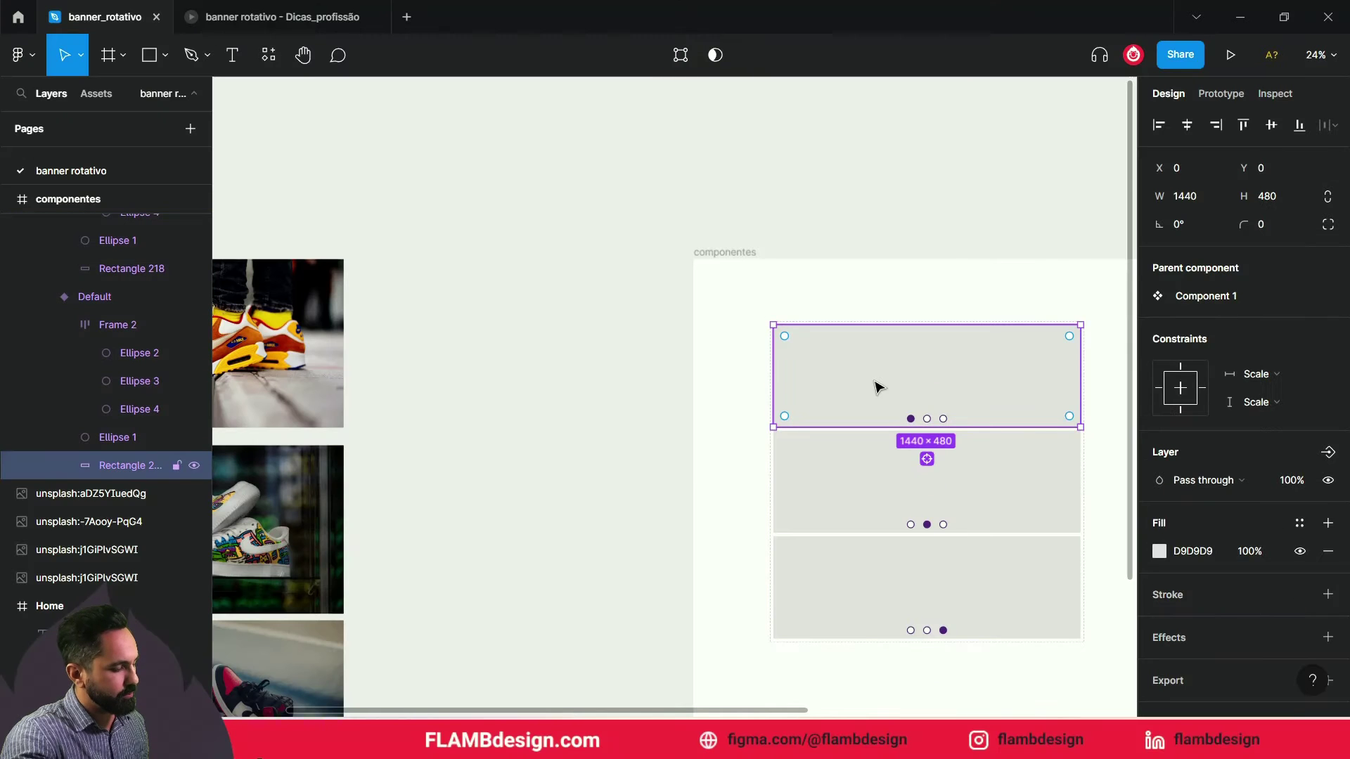
{"action": "key", "text": "ctrl+z"}
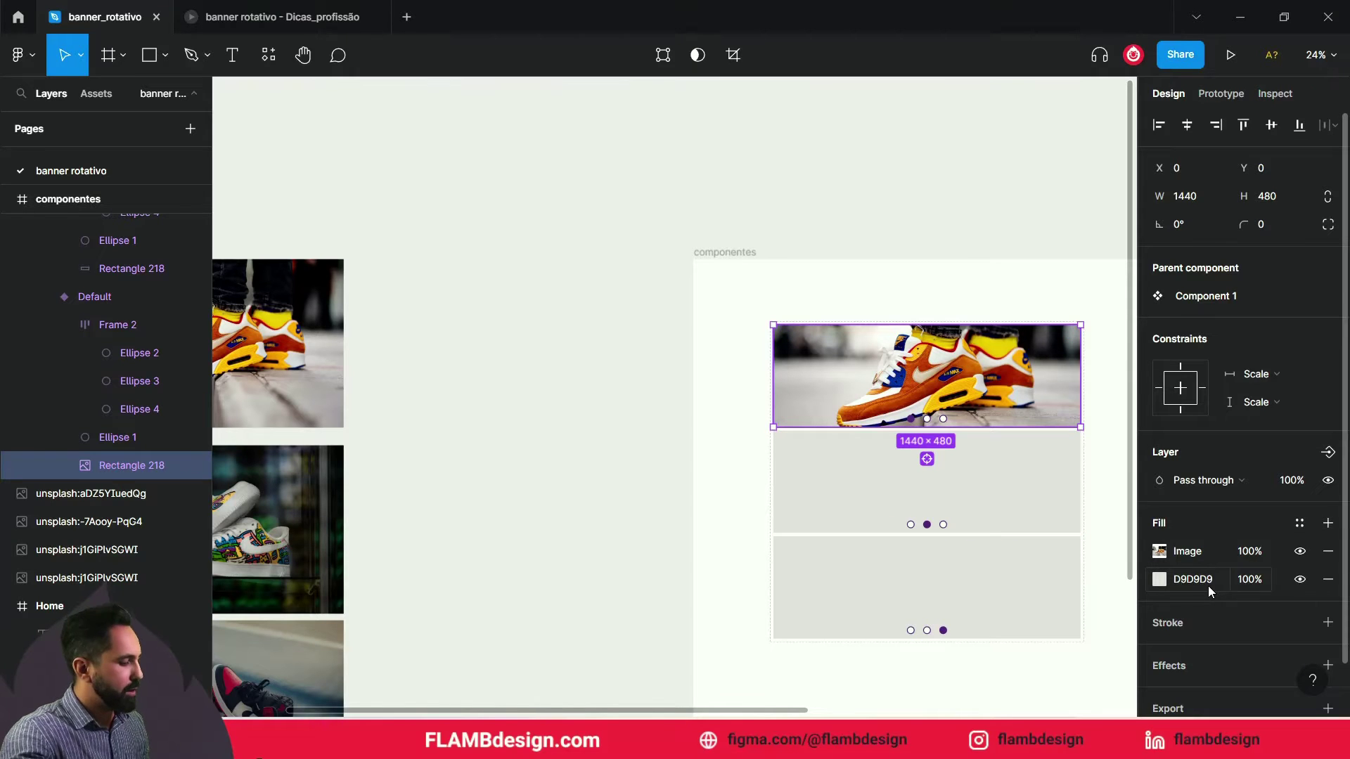
{"action": "key", "text": "ctrl+shift+z"}
{"action": "left_click", "coordinate": [551, 443]}
{"action": "left_click_drag", "start_coordinate": [550, 443], "coordinate": [733, 374]}
{"action": "left_click", "coordinate": [487, 300]}
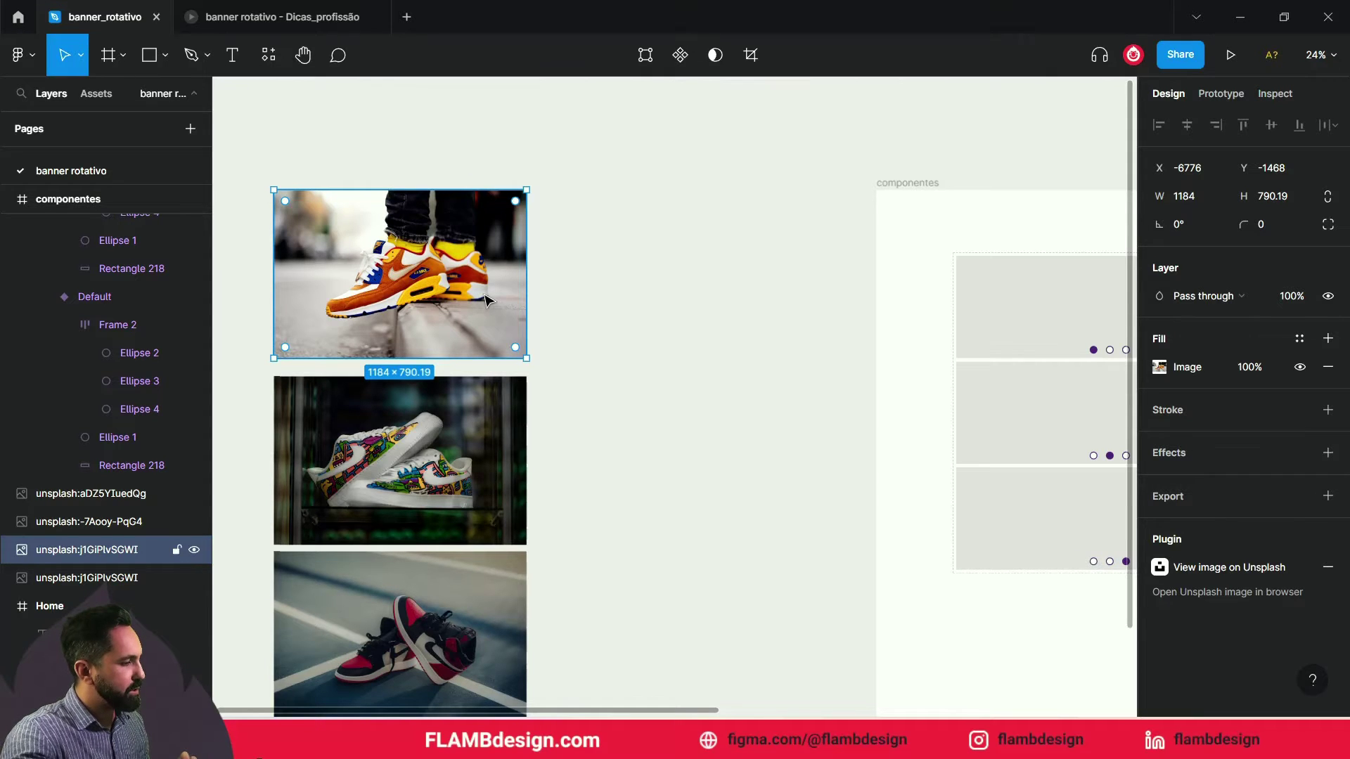
{"action": "right_click", "coordinate": [485, 298]}
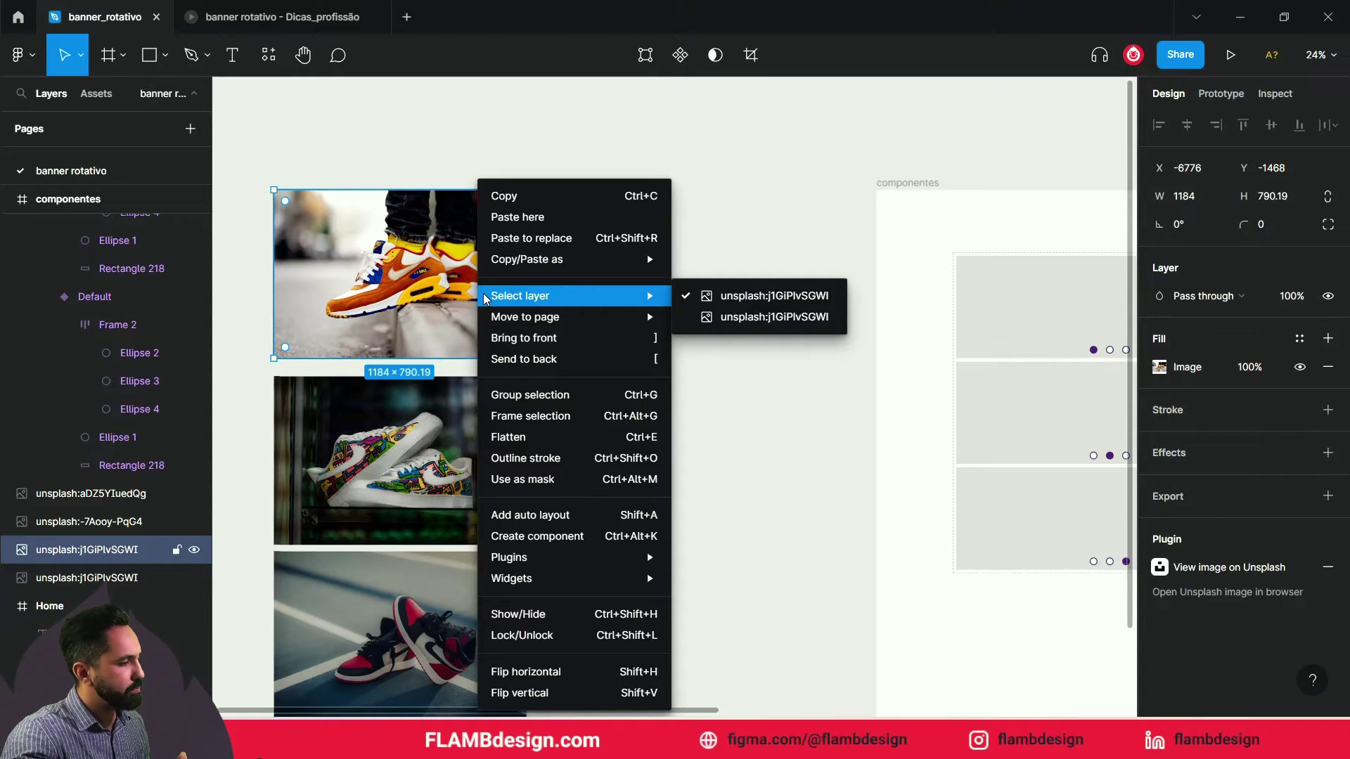
{"action": "mouse_move", "coordinate": [526, 259]}
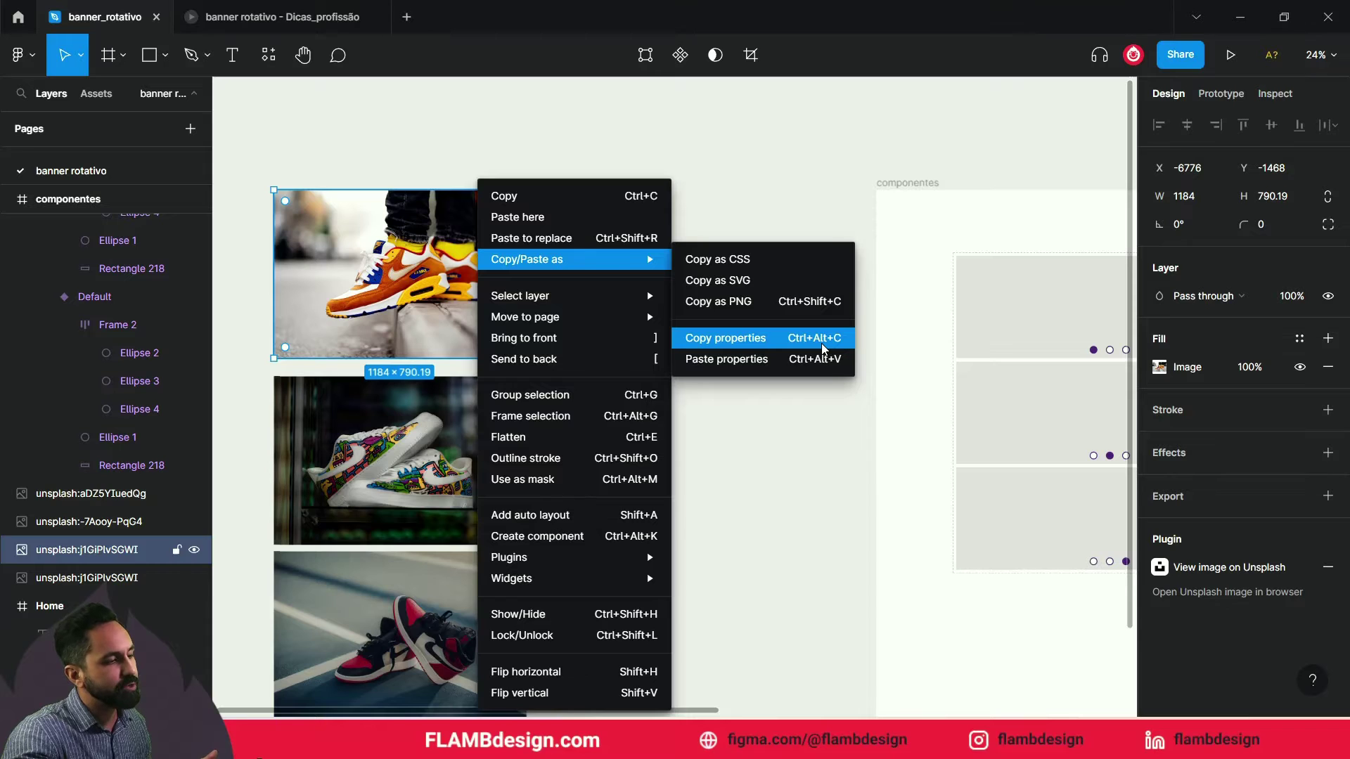
Paste the orange sneaker photo's properties onto the top banner's grey rectangle
{"action": "left_click", "coordinate": [447, 300]}
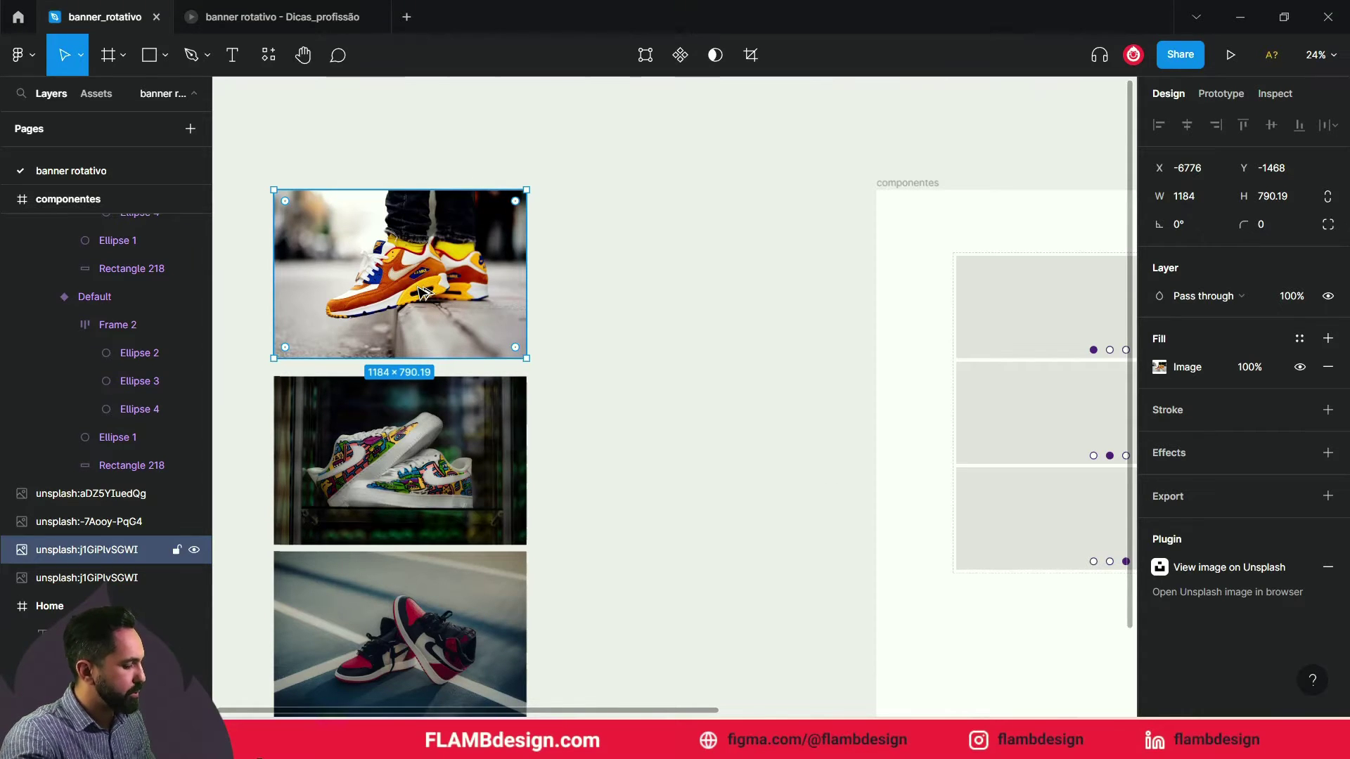
{"action": "left_click_drag", "start_coordinate": [762, 289], "coordinate": [585, 298]}
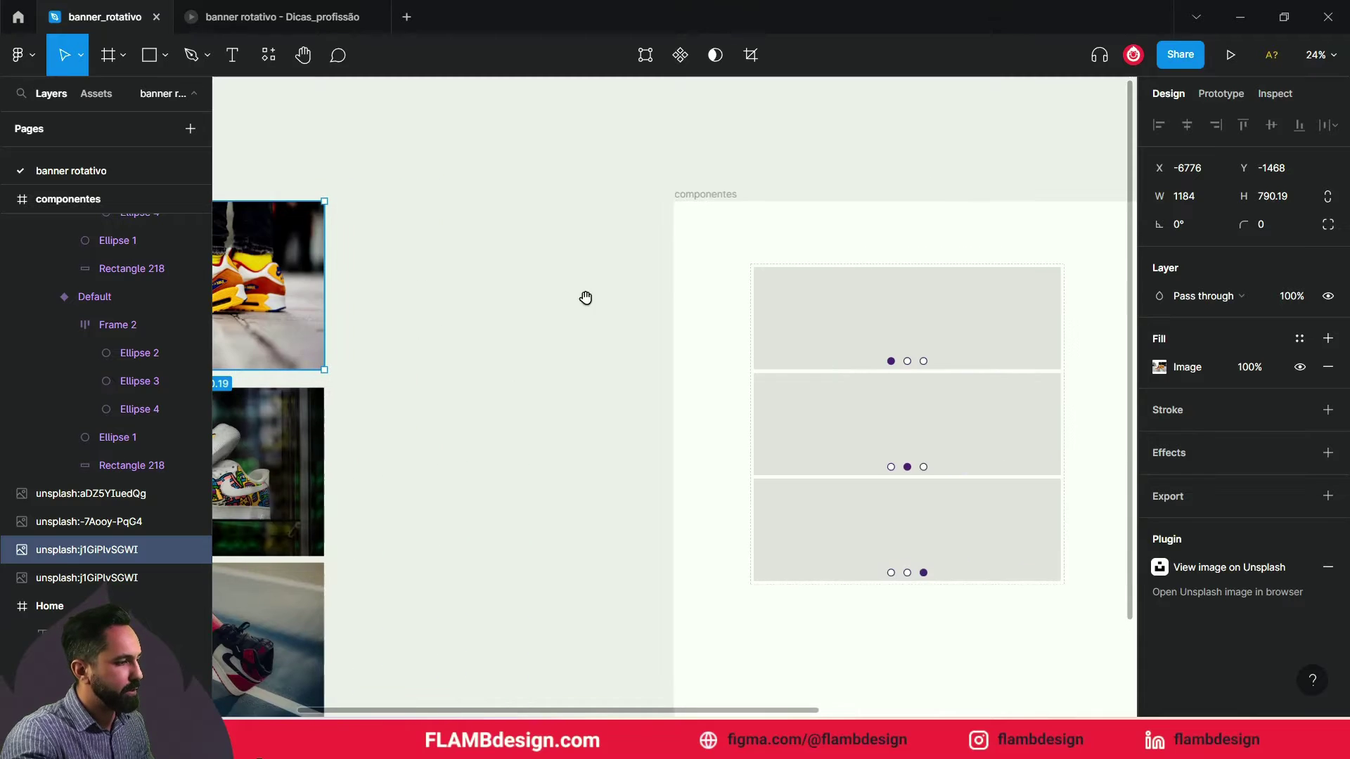
{"action": "left_click", "coordinate": [819, 312], "text": "ctrl"}
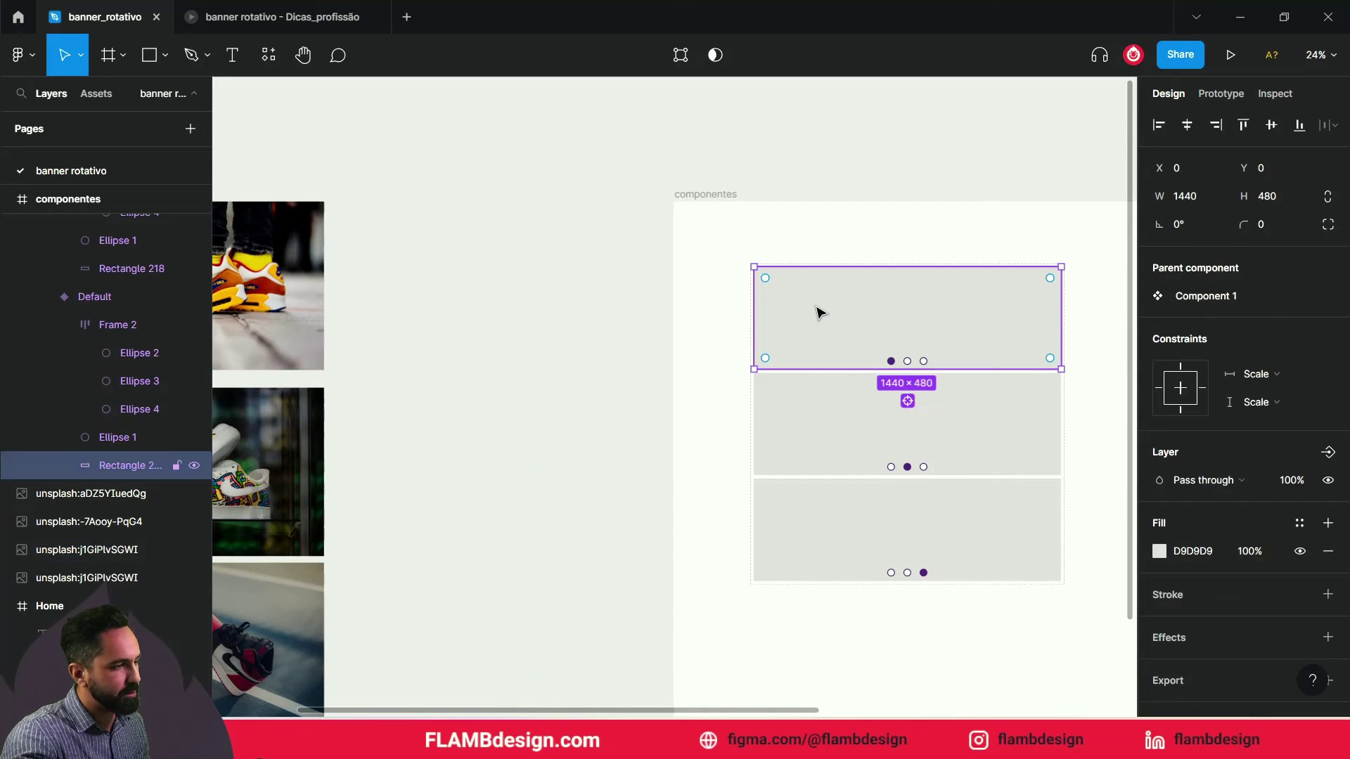
{"action": "key", "text": "ctrl+v"}
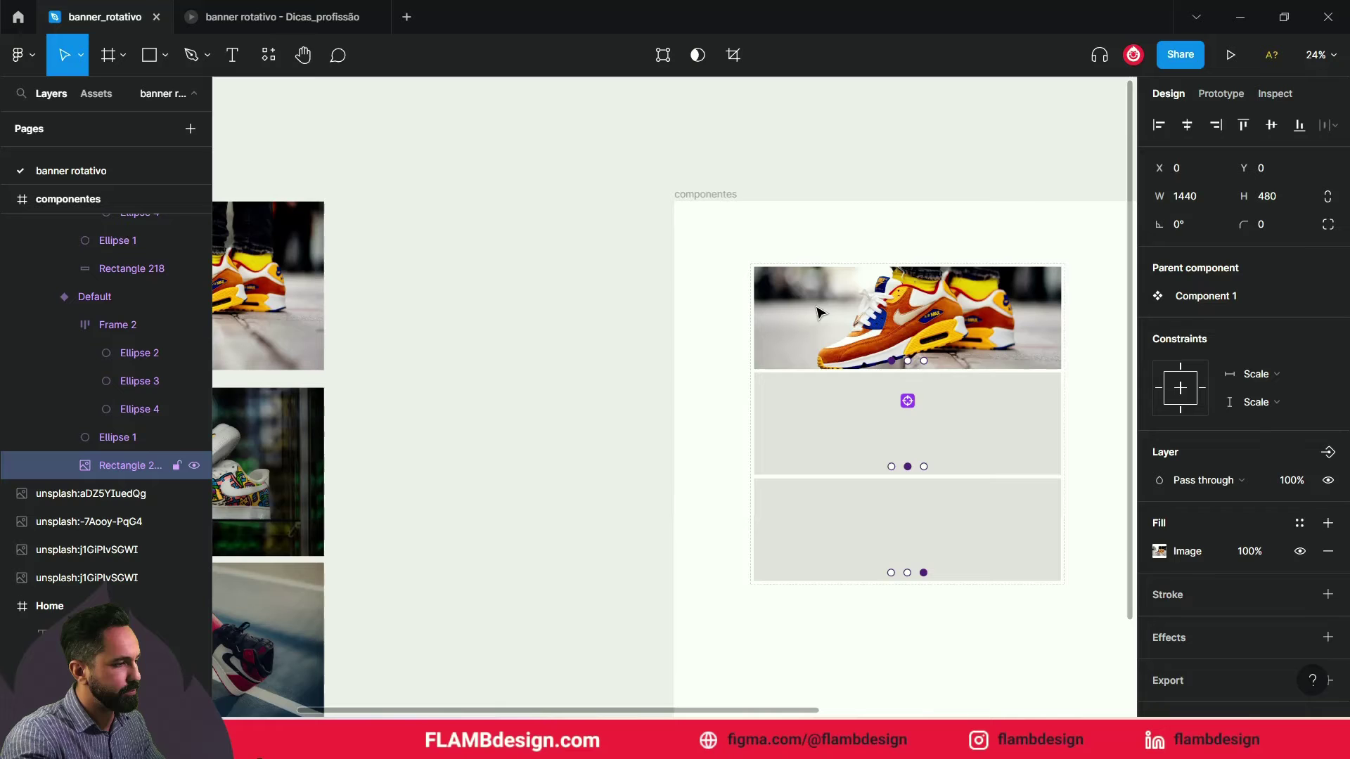
{"action": "scroll", "coordinate": [669, 346], "scroll_direction": "left", "scroll_amount": 3}
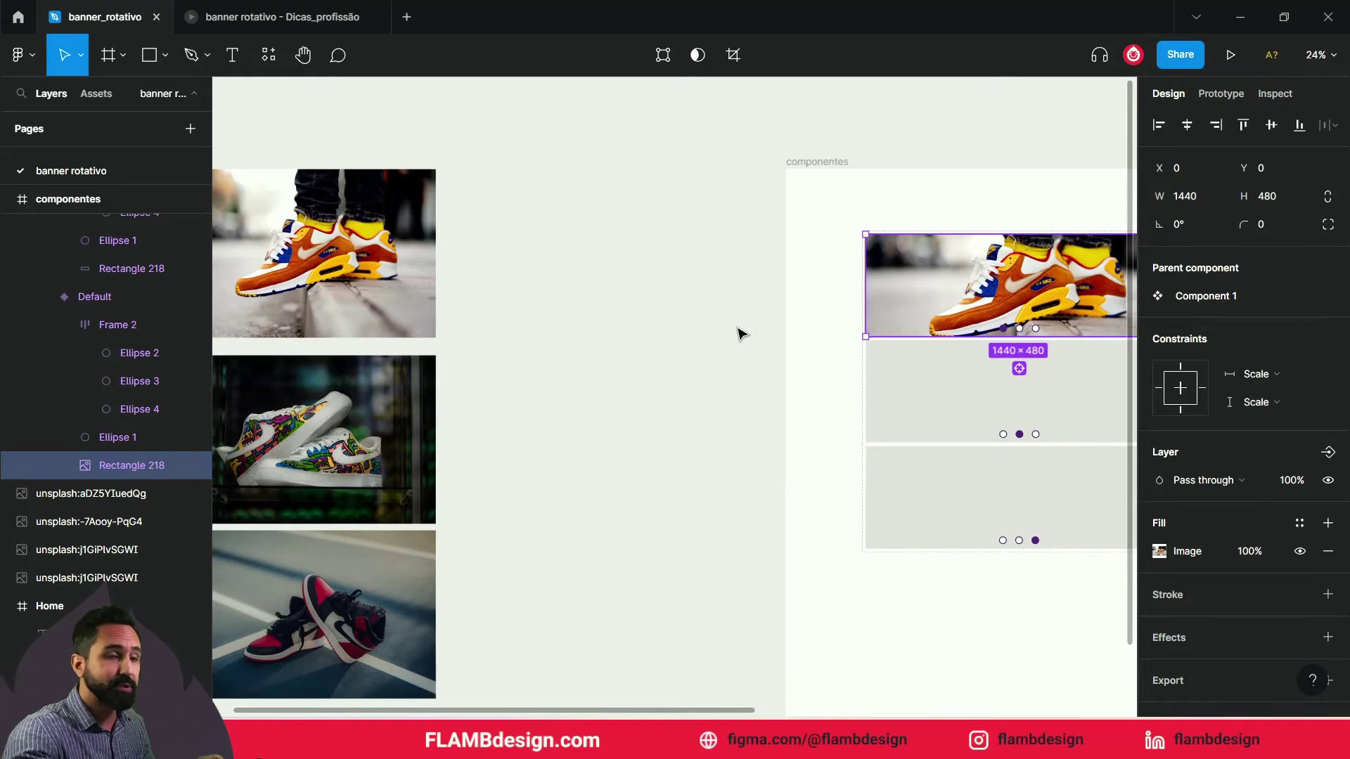
Paste the colourful sneaker photo's properties onto the middle banner's rectangle
{"action": "left_click_drag", "start_coordinate": [681, 358], "coordinate": [755, 260]}
{"action": "left_click", "coordinate": [438, 367]}
{"action": "scroll", "coordinate": [437, 367], "scroll_direction": "up", "scroll_amount": 1}
{"action": "scroll", "coordinate": [437, 367], "scroll_direction": "right", "scroll_amount": 1}
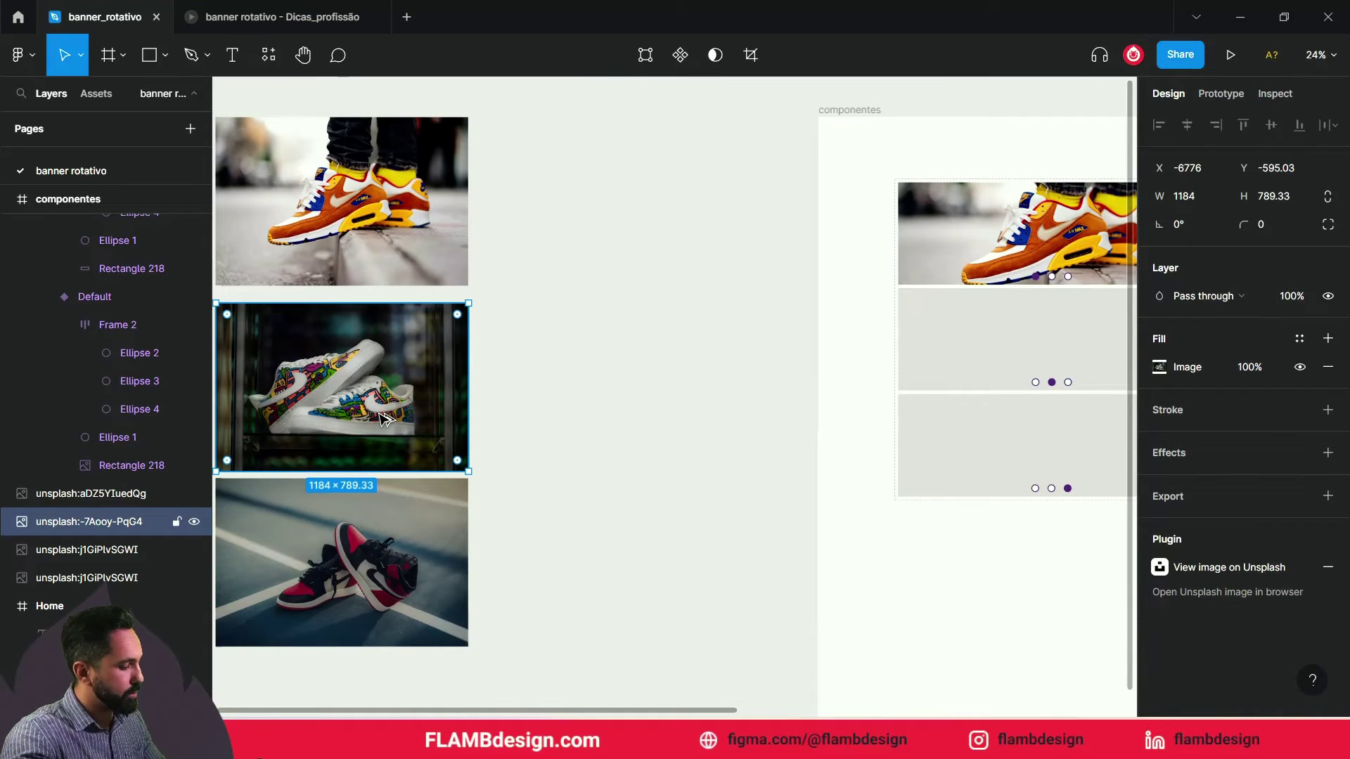
{"action": "scroll", "coordinate": [460, 401], "scroll_direction": "right", "scroll_amount": 5}
{"action": "left_click", "coordinate": [675, 359]}
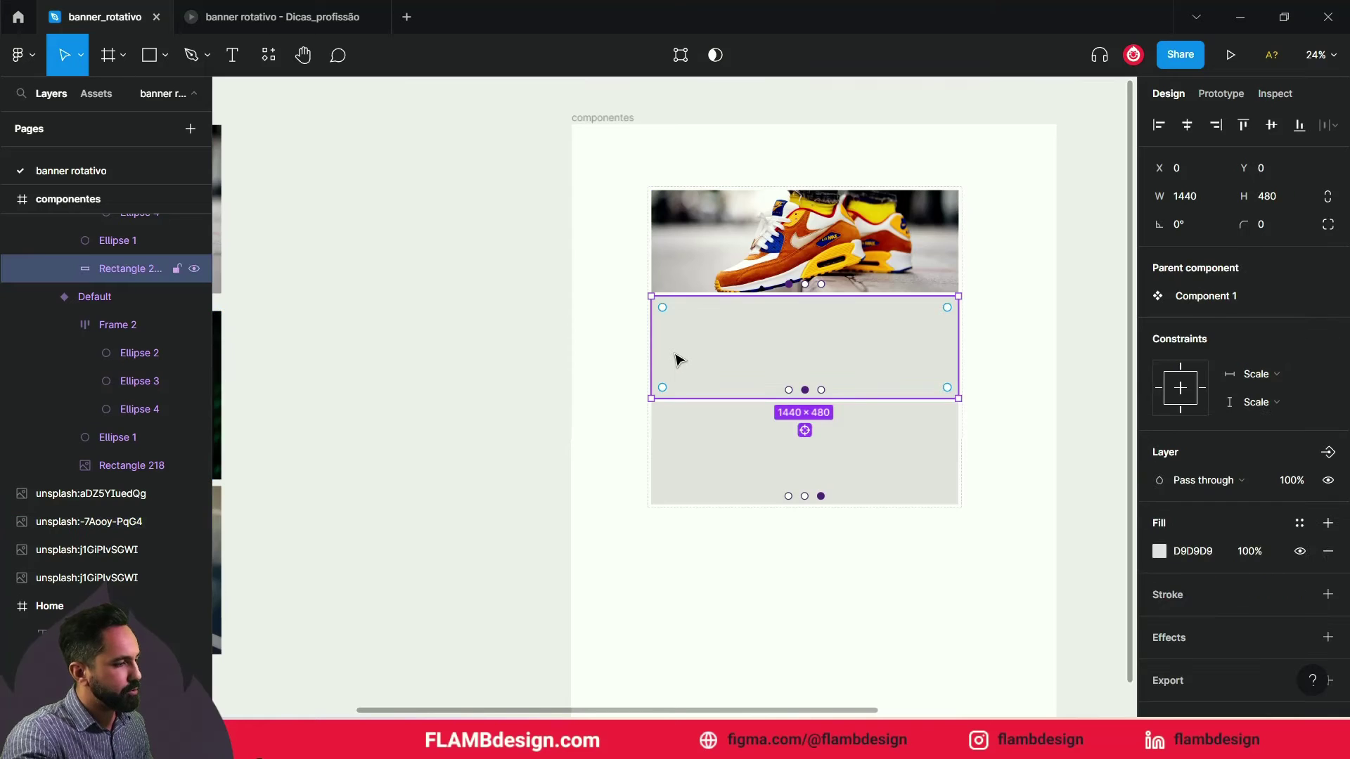
{"action": "key", "text": "ctrl+alt+v"}
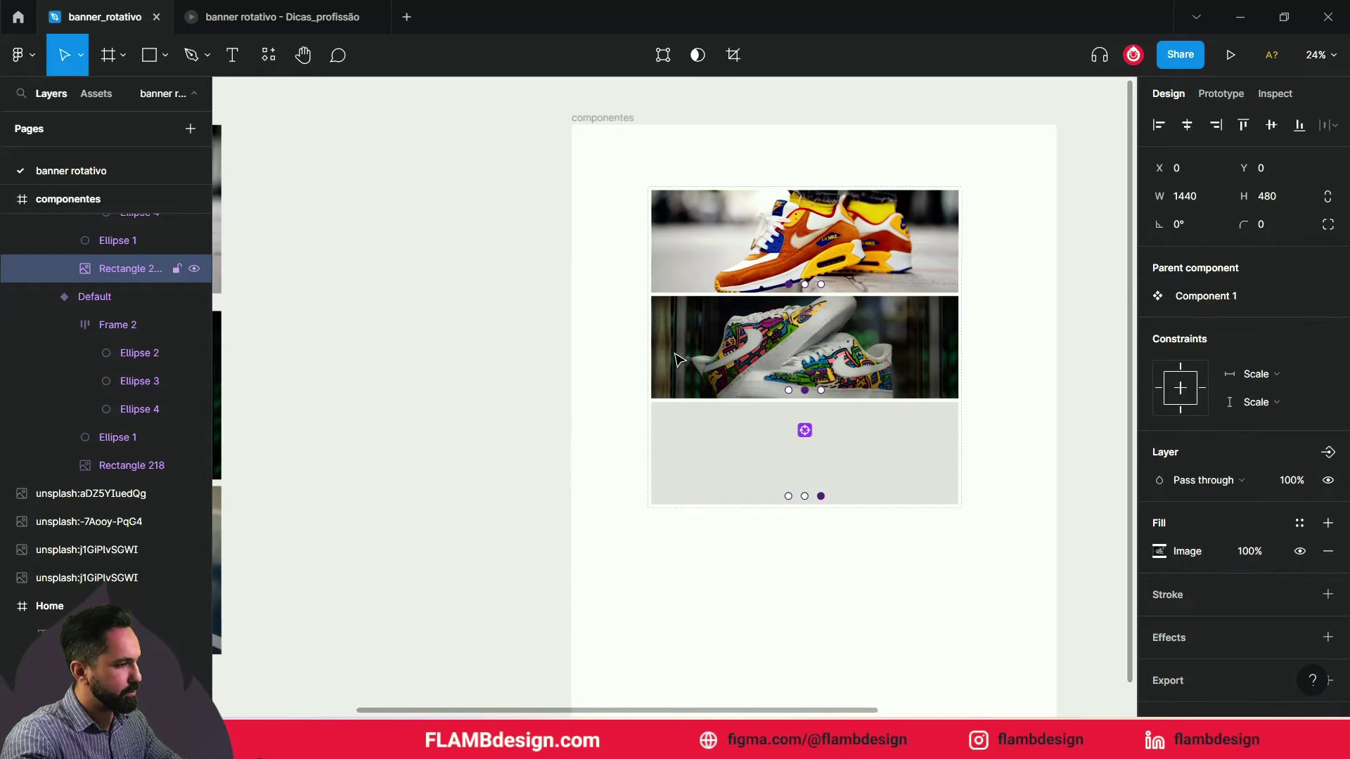
Copy the red-and-black sneaker photo's properties onto the bottom banner's rectangle
{"action": "left_click_drag", "start_coordinate": [537, 404], "coordinate": [841, 355]}
{"action": "left_click", "coordinate": [478, 524]}
{"action": "key", "text": "ctrl+alt+c"}
{"action": "scroll", "coordinate": [478, 523], "scroll_direction": "right", "scroll_amount": 6}
{"action": "left_click", "coordinate": [688, 407]}
{"action": "key", "text": "ctrl+alt+v"}
{"action": "key", "text": "Escape"}
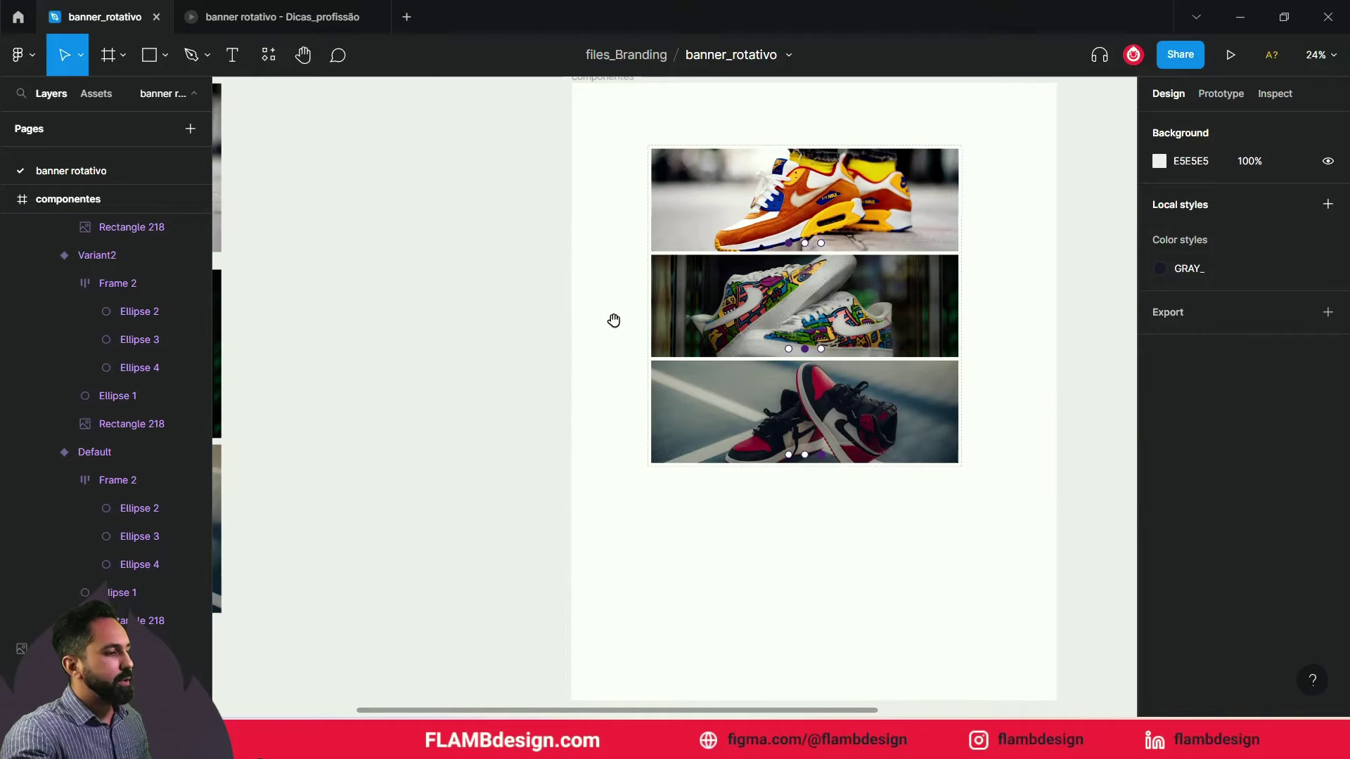
{"action": "left_click_drag", "start_coordinate": [611, 316], "coordinate": [346, 371]}
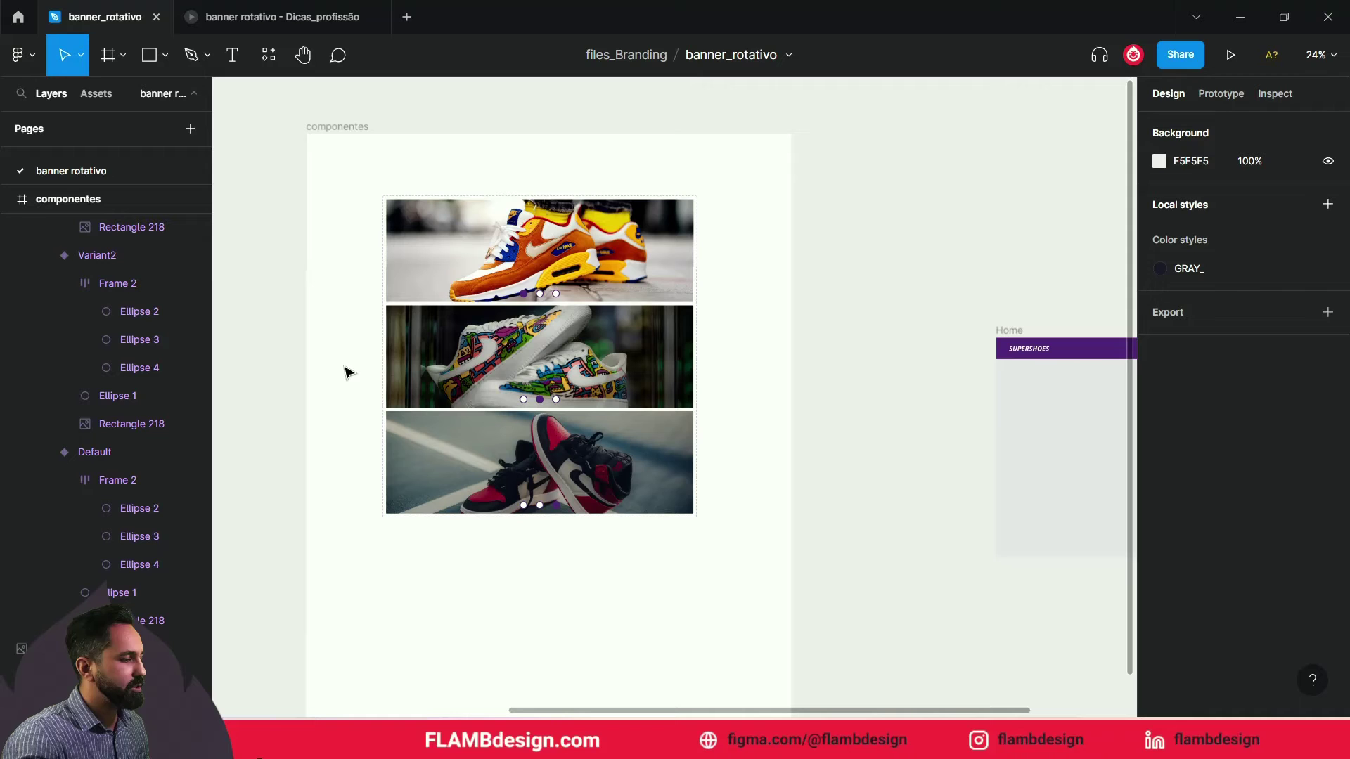
{"action": "left_click", "coordinate": [437, 254]}
{"action": "scroll", "coordinate": [437, 254], "scroll_direction": "up", "scroll_amount": 3}
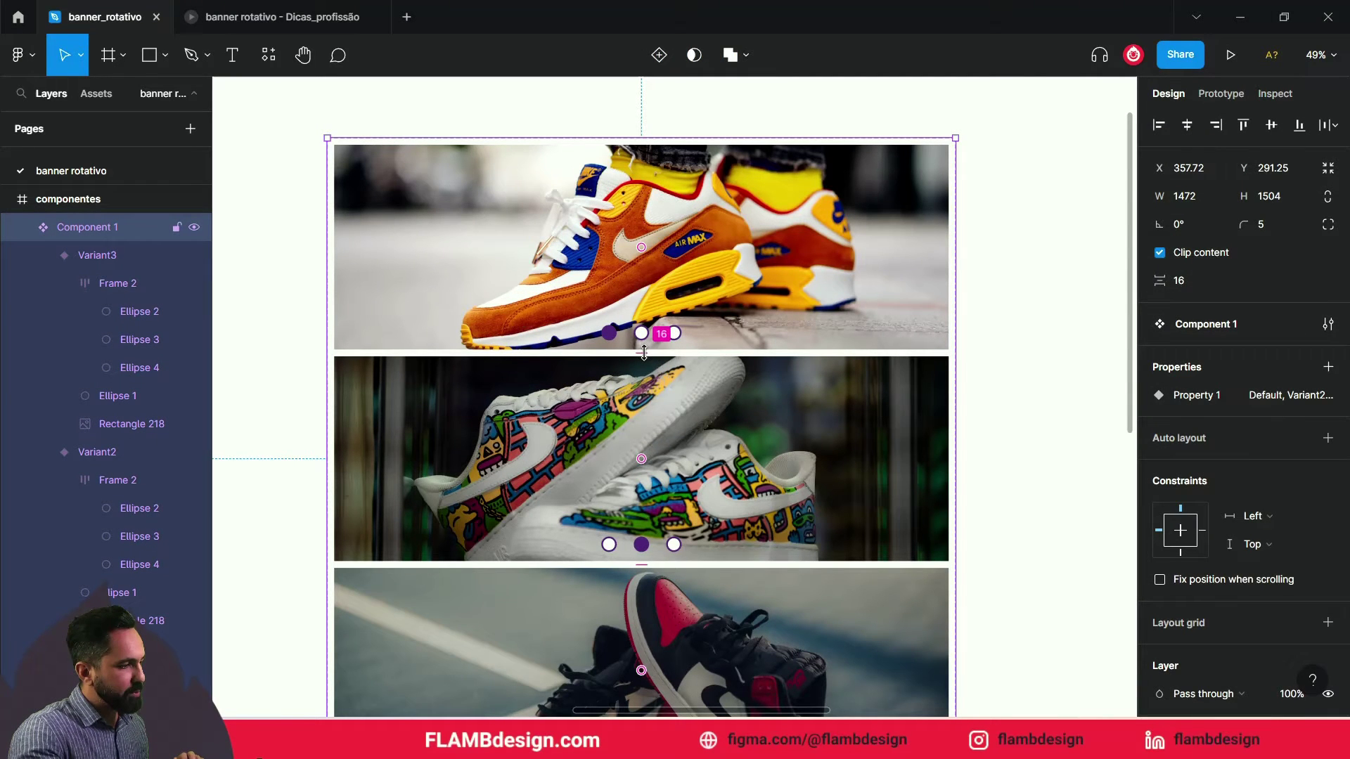
Switch the right panel to Prototype and zoom in on the first shoe banner
{"action": "left_click_drag", "start_coordinate": [644, 353], "coordinate": [651, 385]}
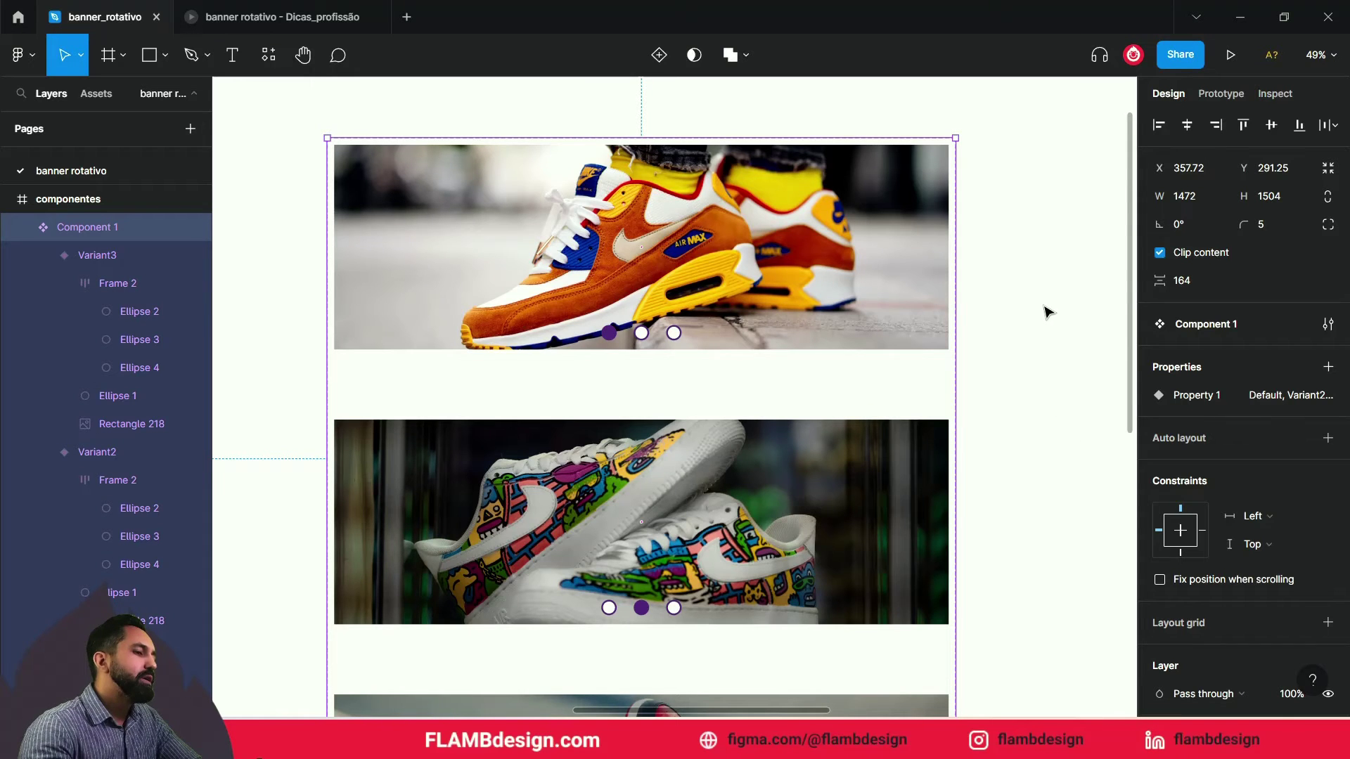
{"action": "left_click", "coordinate": [1229, 94]}
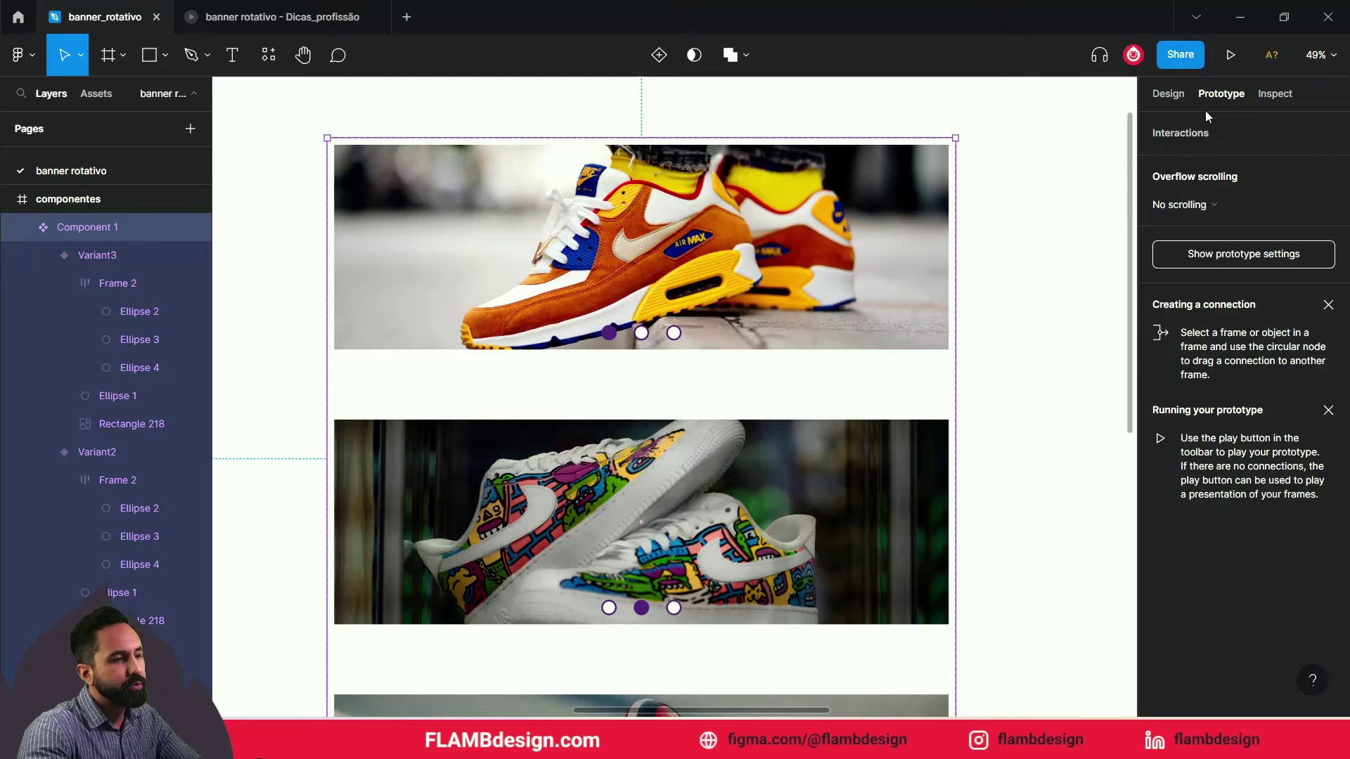
{"action": "left_click", "coordinate": [1014, 318]}
{"action": "scroll", "coordinate": [671, 300], "scroll_direction": "down", "scroll_amount": 2}
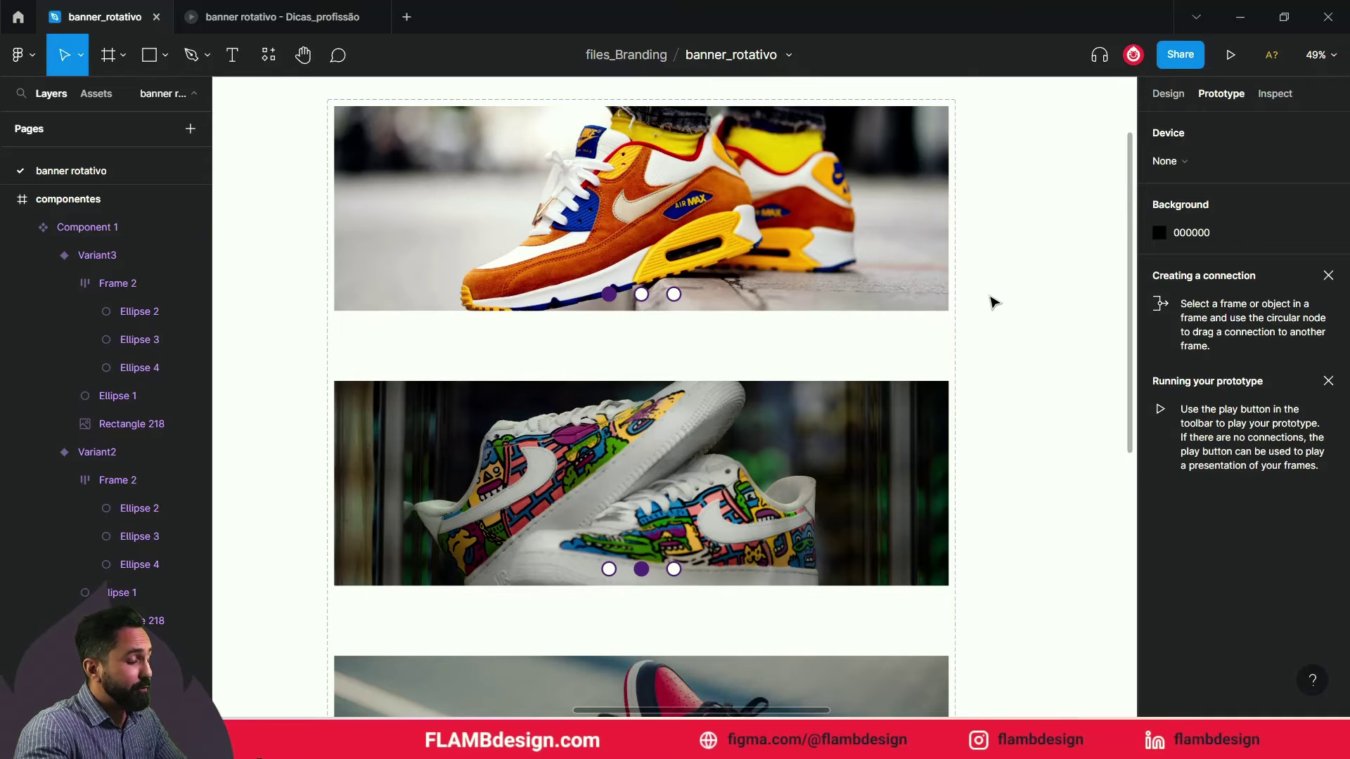
{"action": "left_click", "coordinate": [686, 348]}
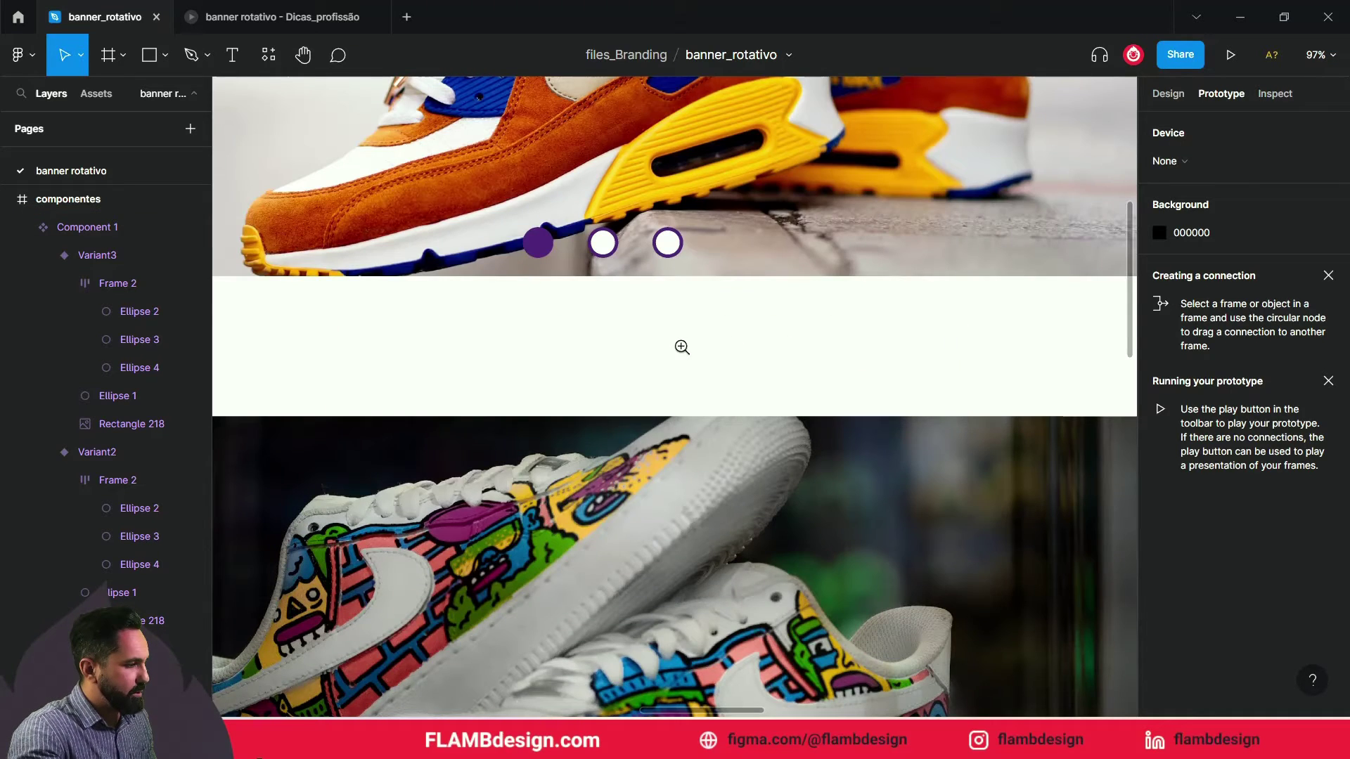
{"action": "scroll", "coordinate": [688, 351], "scroll_direction": "down", "scroll_amount": 3}
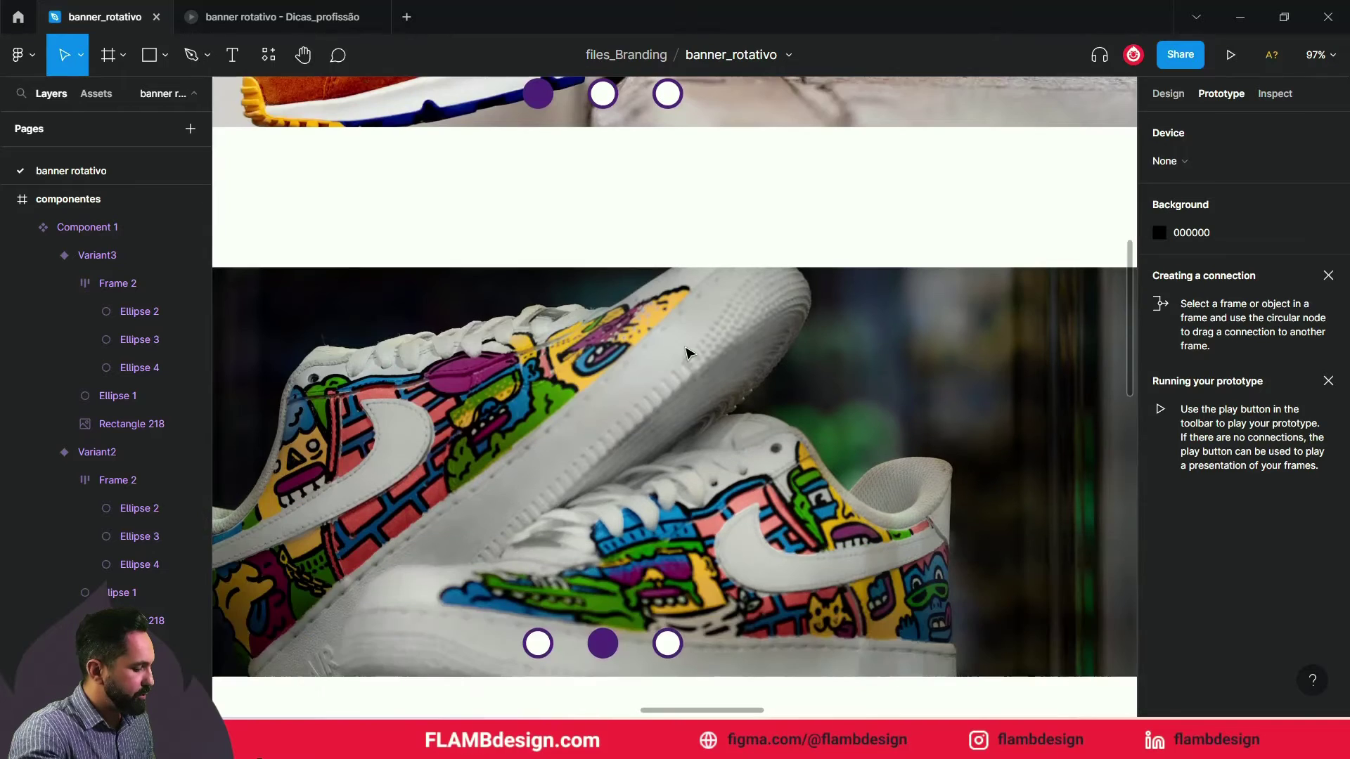
{"action": "scroll", "coordinate": [687, 352], "scroll_direction": "down", "scroll_amount": 5, "text": "ctrl"}
{"action": "scroll", "coordinate": [687, 351], "scroll_direction": "up", "scroll_amount": 2, "text": "ctrl"}
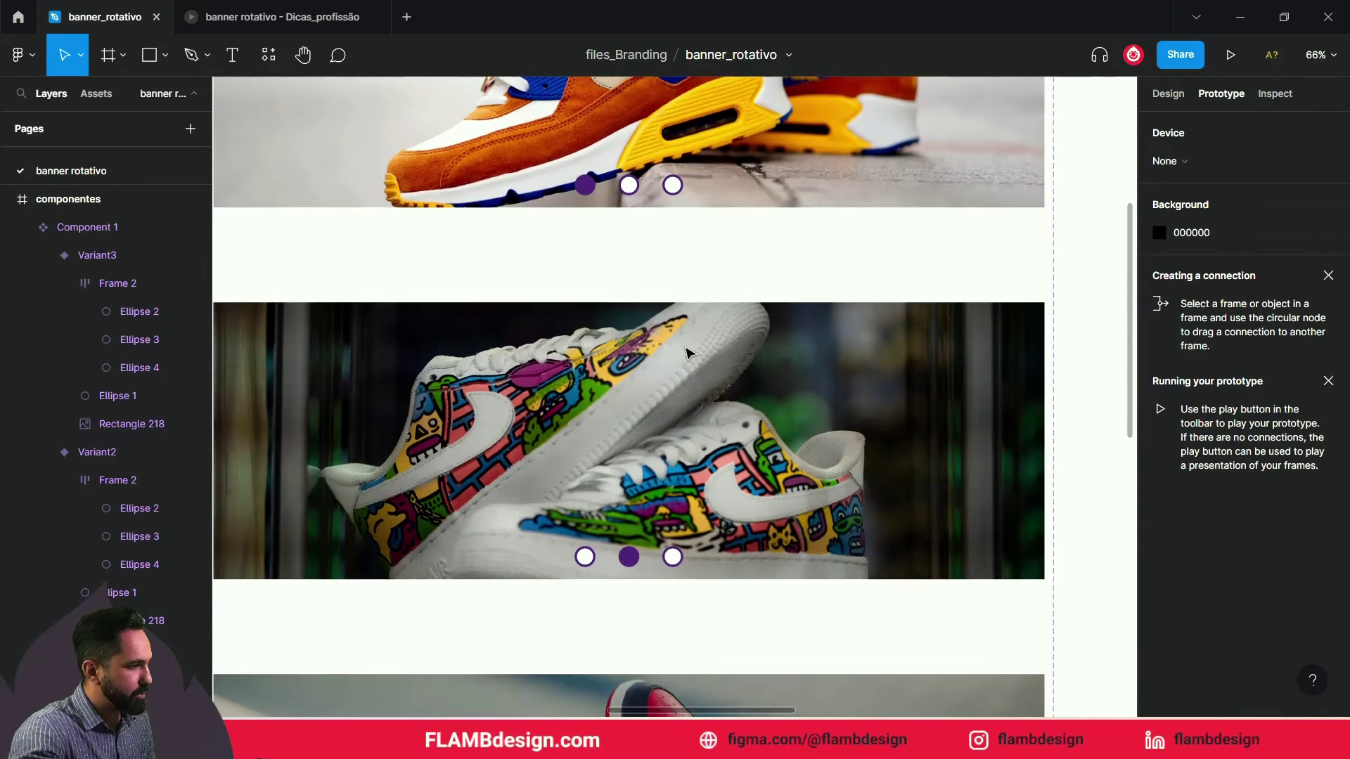
{"action": "scroll", "coordinate": [598, 225], "scroll_direction": "up", "scroll_amount": 2}
{"action": "scroll", "coordinate": [594, 232], "scroll_direction": "up", "scroll_amount": 2}
{"action": "scroll", "coordinate": [594, 232], "scroll_direction": "up", "scroll_amount": 3}
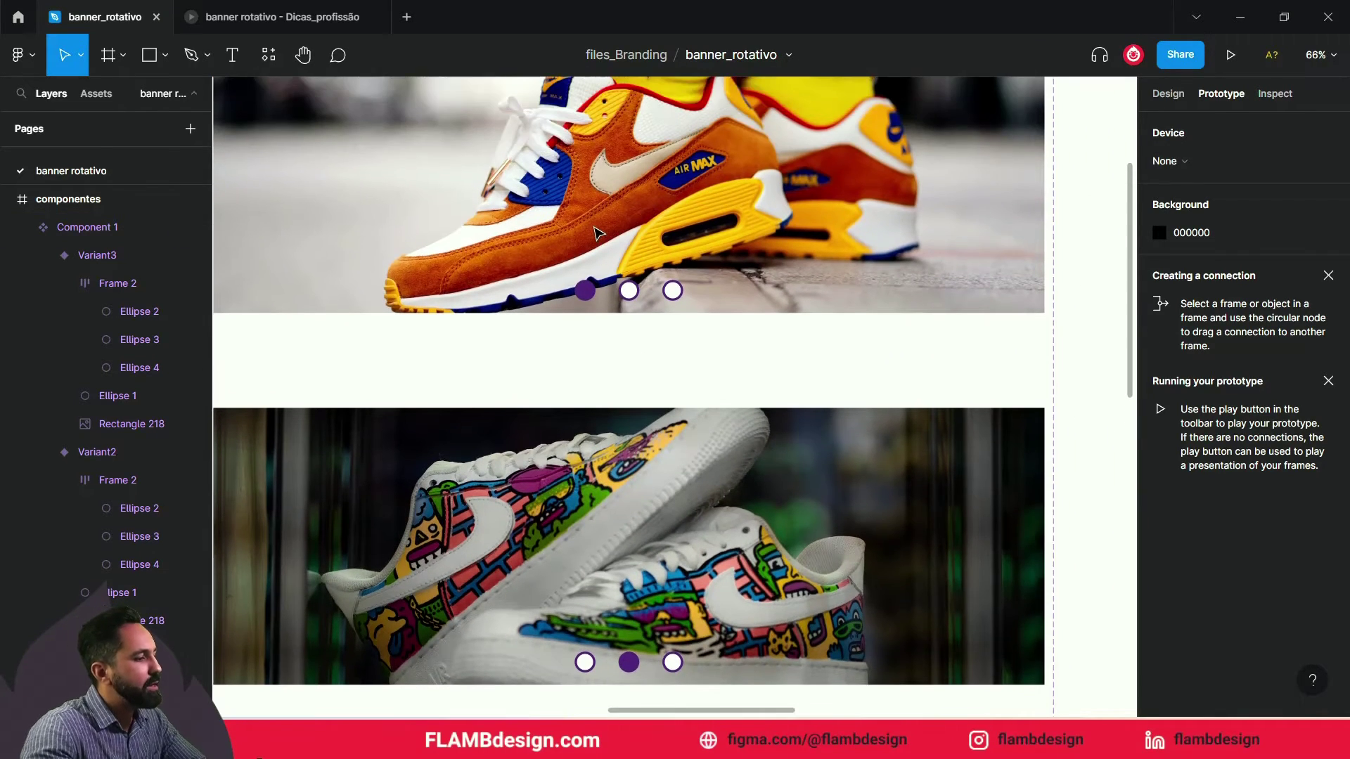
Select the top Air Max variant and scroll through all three banner variants
{"action": "left_click", "coordinate": [605, 358]}
{"action": "scroll", "coordinate": [627, 273], "scroll_direction": "down", "scroll_amount": 2}
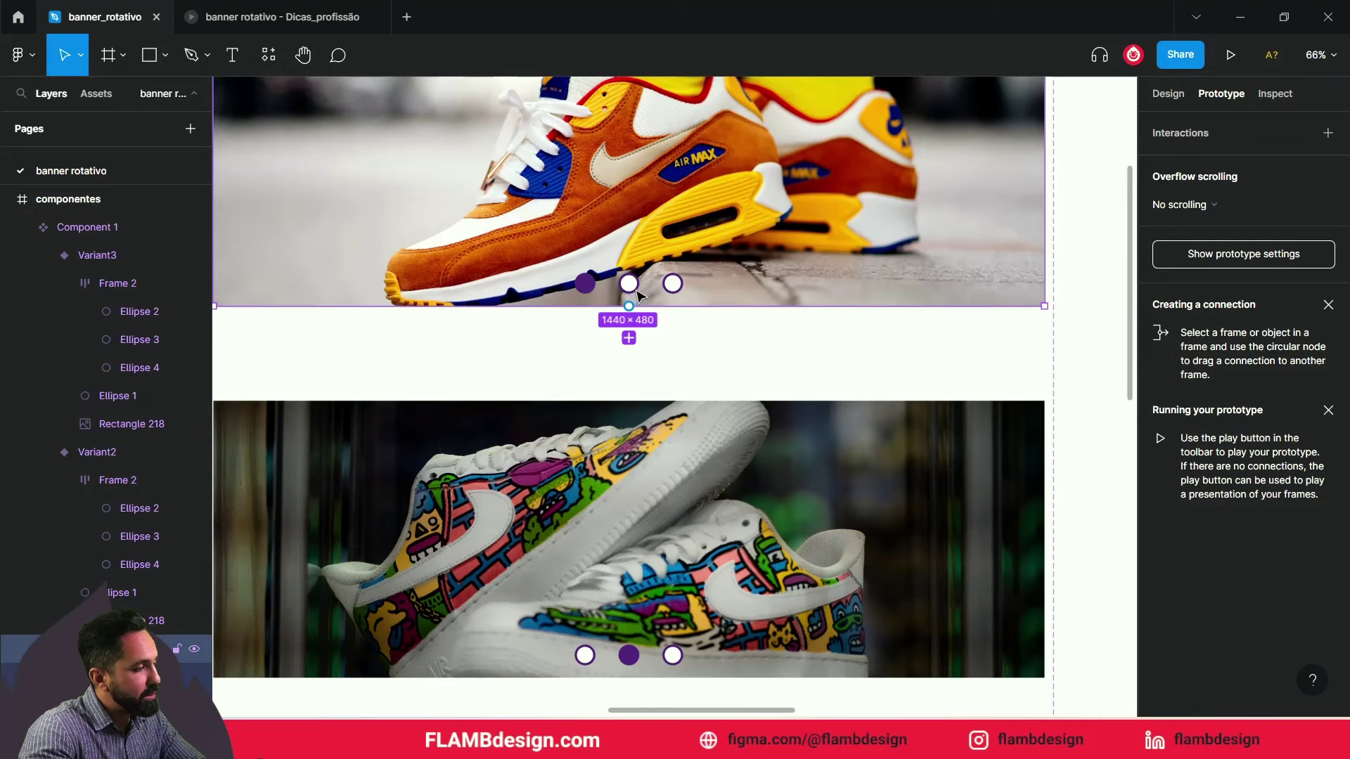
{"action": "scroll", "coordinate": [632, 289], "scroll_direction": "down", "scroll_amount": 2}
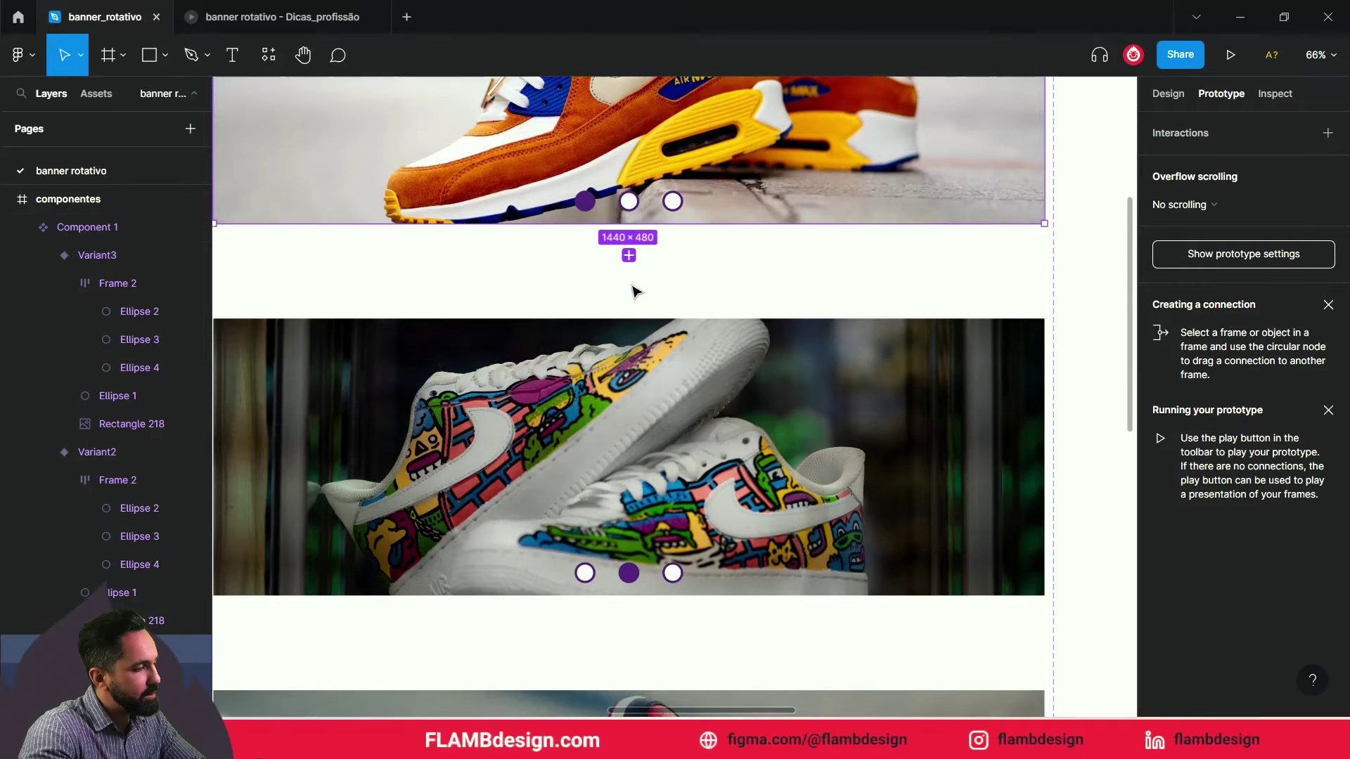
{"action": "scroll", "coordinate": [710, 456], "scroll_direction": "up", "scroll_amount": 1}
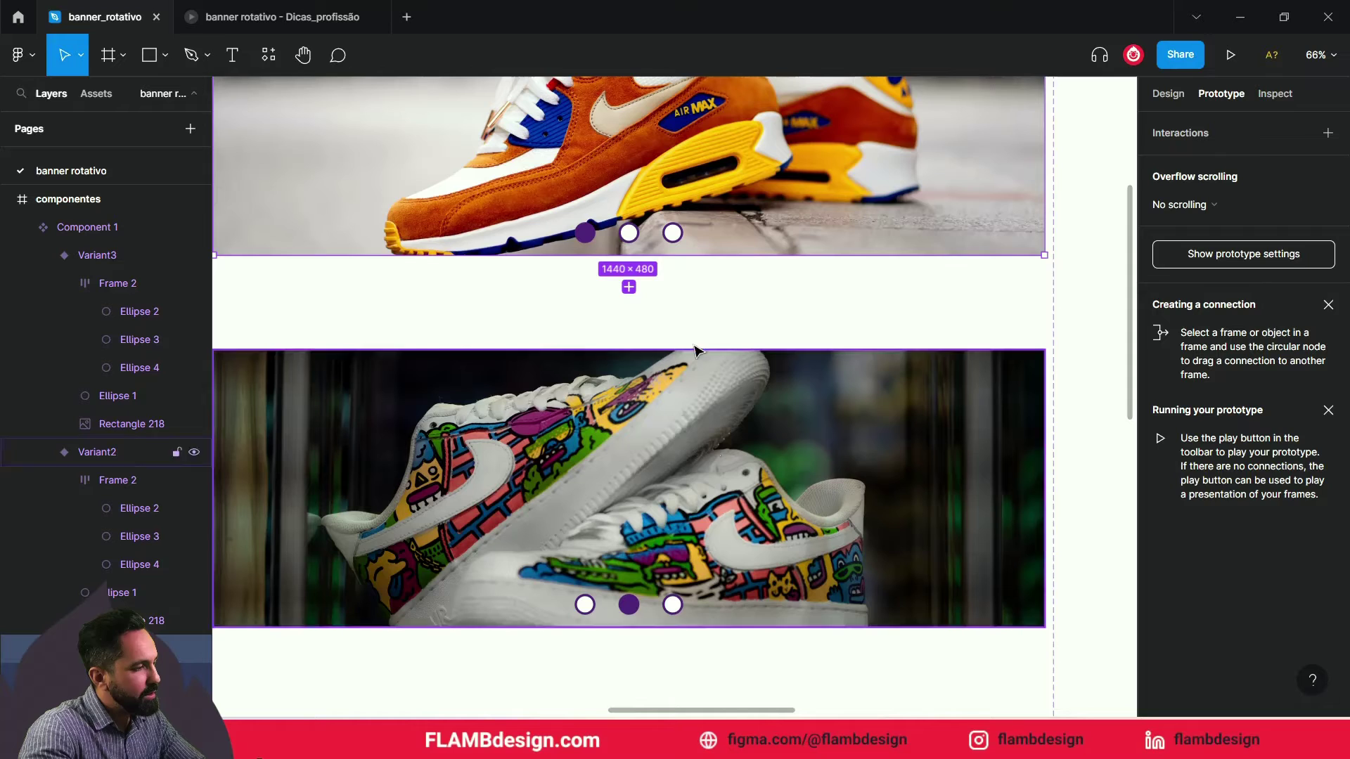
{"action": "scroll", "coordinate": [678, 304], "scroll_direction": "up", "scroll_amount": 1}
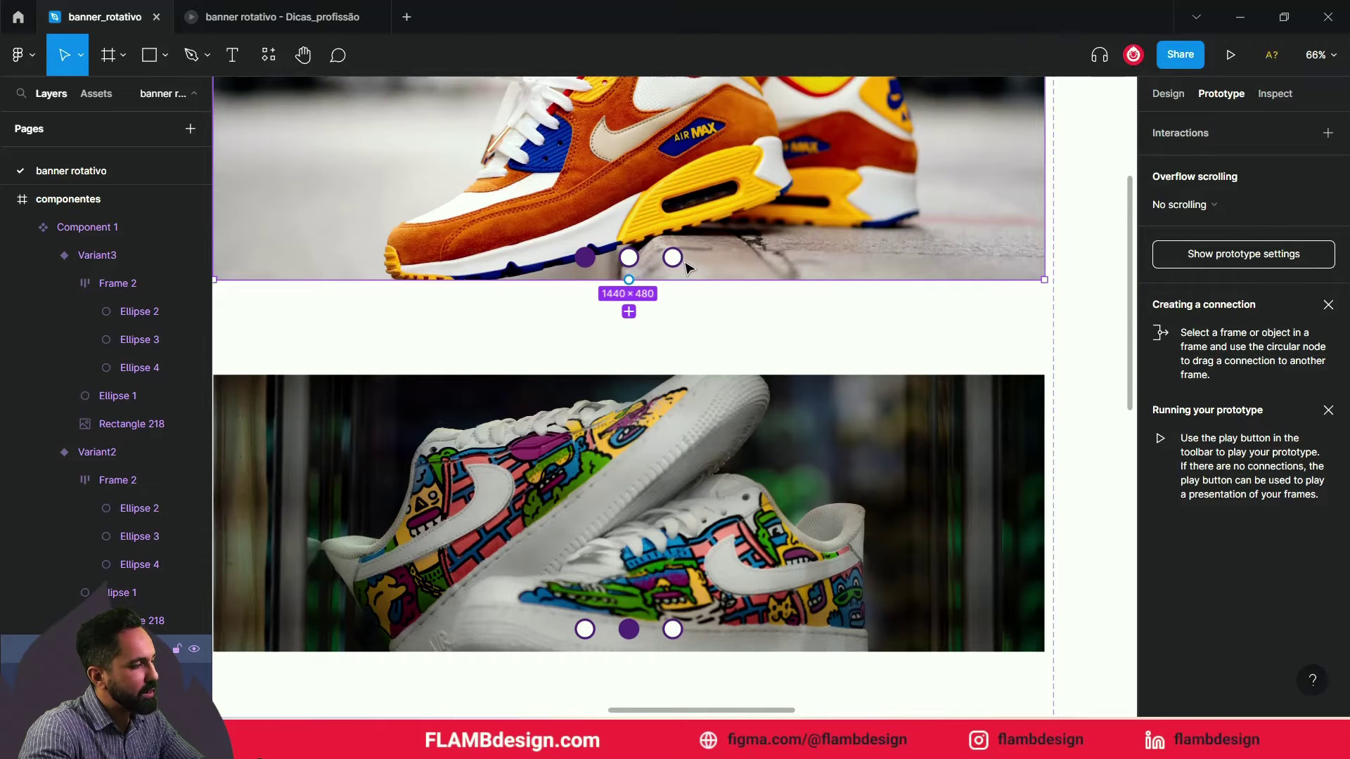
{"action": "scroll", "coordinate": [672, 262], "scroll_direction": "down", "scroll_amount": 5}
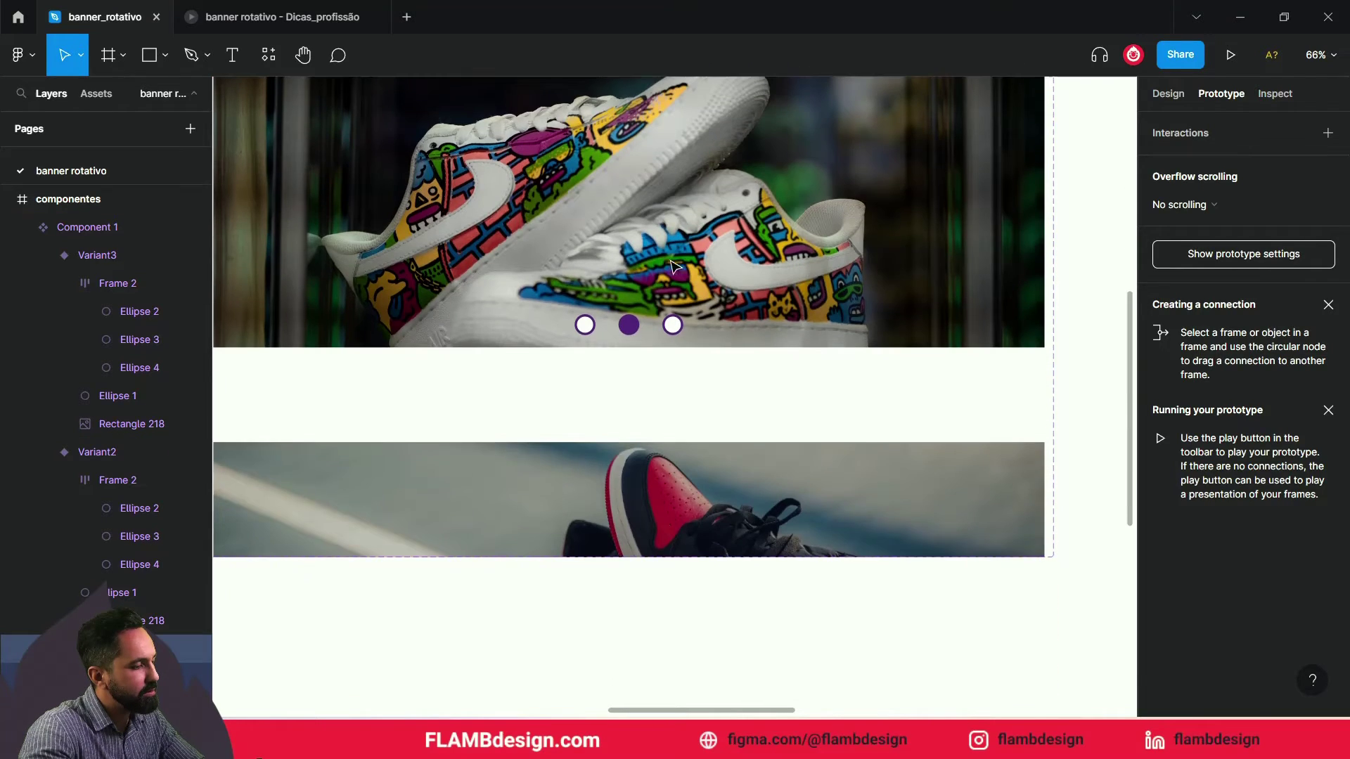
{"action": "scroll", "coordinate": [777, 514], "scroll_direction": "up", "scroll_amount": 3}
{"action": "scroll", "coordinate": [776, 512], "scroll_direction": "down", "scroll_amount": 2}
{"action": "scroll", "coordinate": [776, 513], "scroll_direction": "down", "scroll_amount": 5}
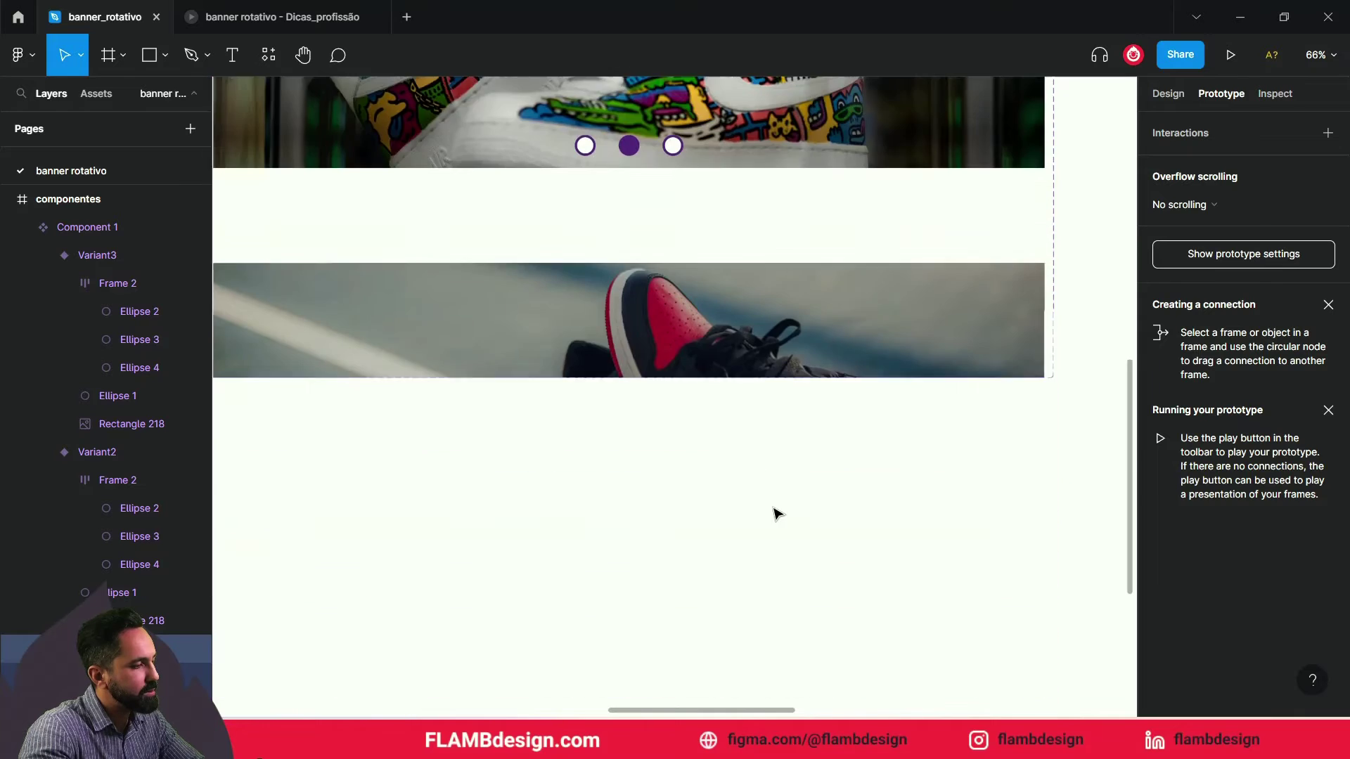
{"action": "scroll", "coordinate": [775, 512], "scroll_direction": "up", "scroll_amount": 1}
{"action": "scroll", "coordinate": [775, 512], "scroll_direction": "down", "scroll_amount": 3}
{"action": "scroll", "coordinate": [776, 513], "scroll_direction": "down", "scroll_amount": 2}
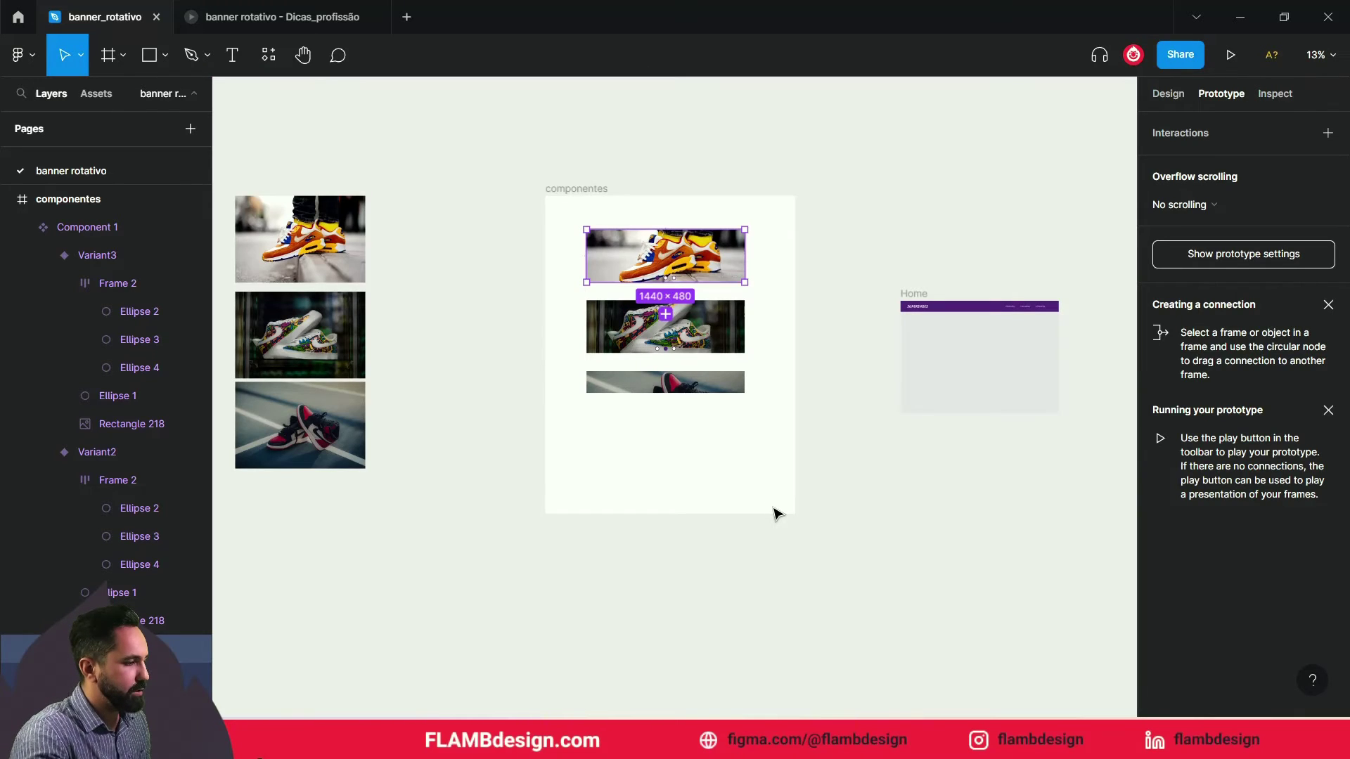
Stretch the component set's bottom edge down so the red-and-black variant isn't cropped
{"action": "left_click", "coordinate": [640, 459]}
{"action": "left_click", "coordinate": [673, 394]}
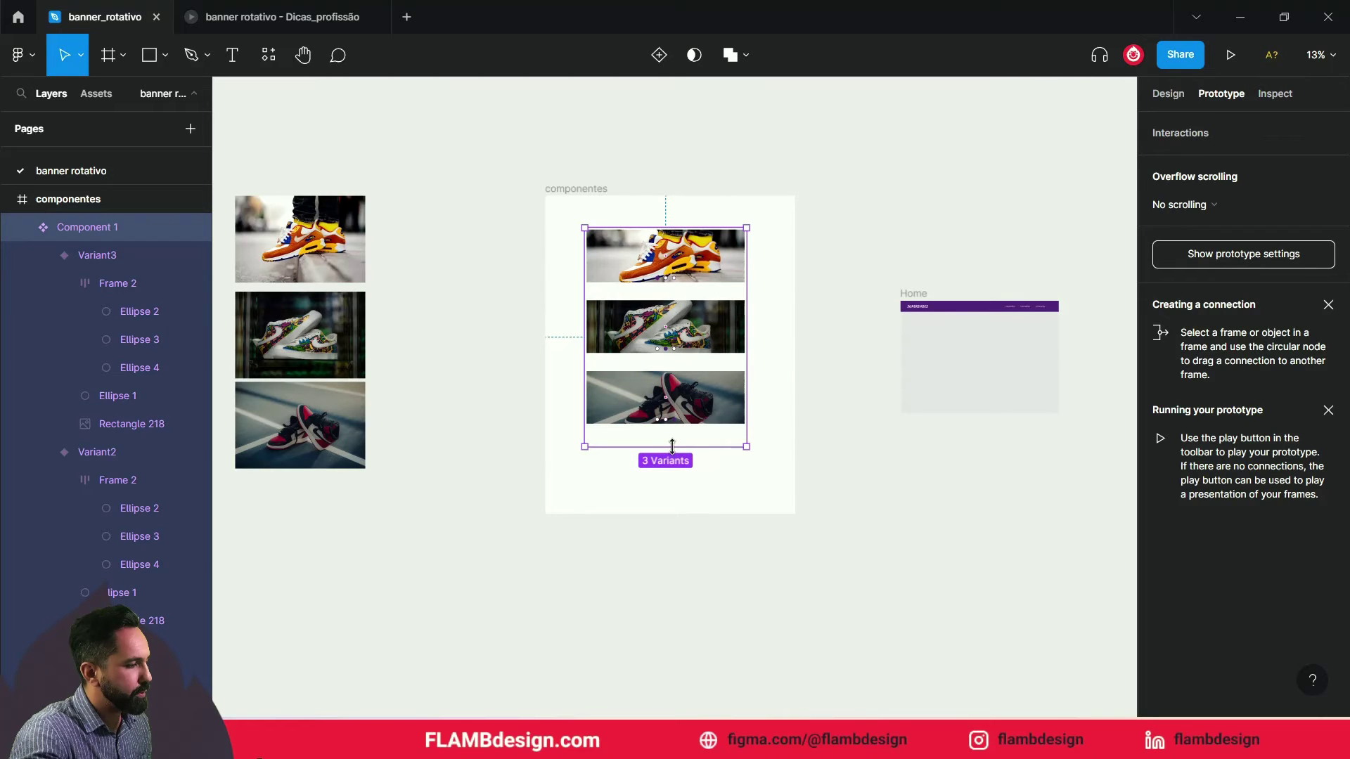
{"action": "left_click_drag", "start_coordinate": [673, 394], "coordinate": [674, 469]}
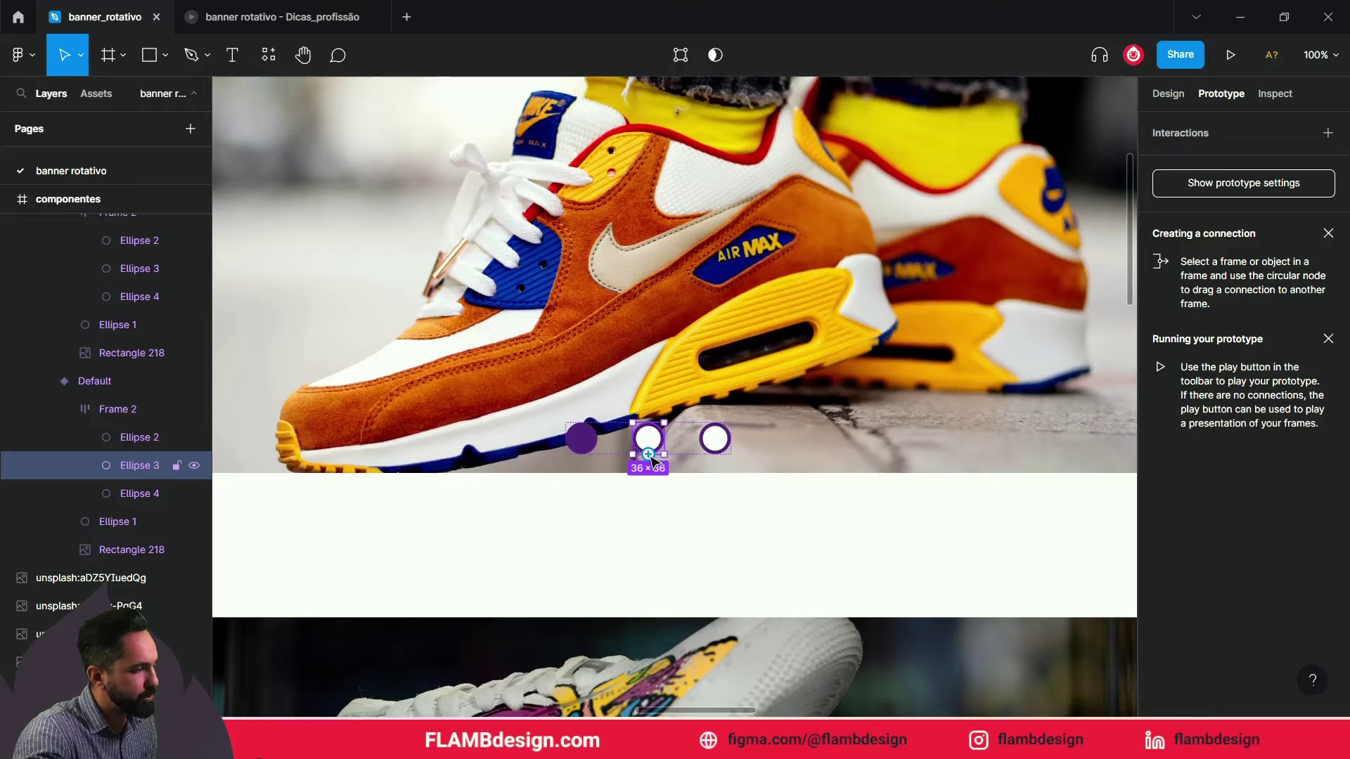
Connect the first banner's second and third dots to Variant2 and Variant3
{"action": "mouse_move", "coordinate": [647, 454]}
{"action": "left_mouse_down"}
{"action": "mouse_move", "coordinate": [717, 636]}
{"action": "mouse_move", "coordinate": [738, 588]}
{"action": "left_mouse_up"}
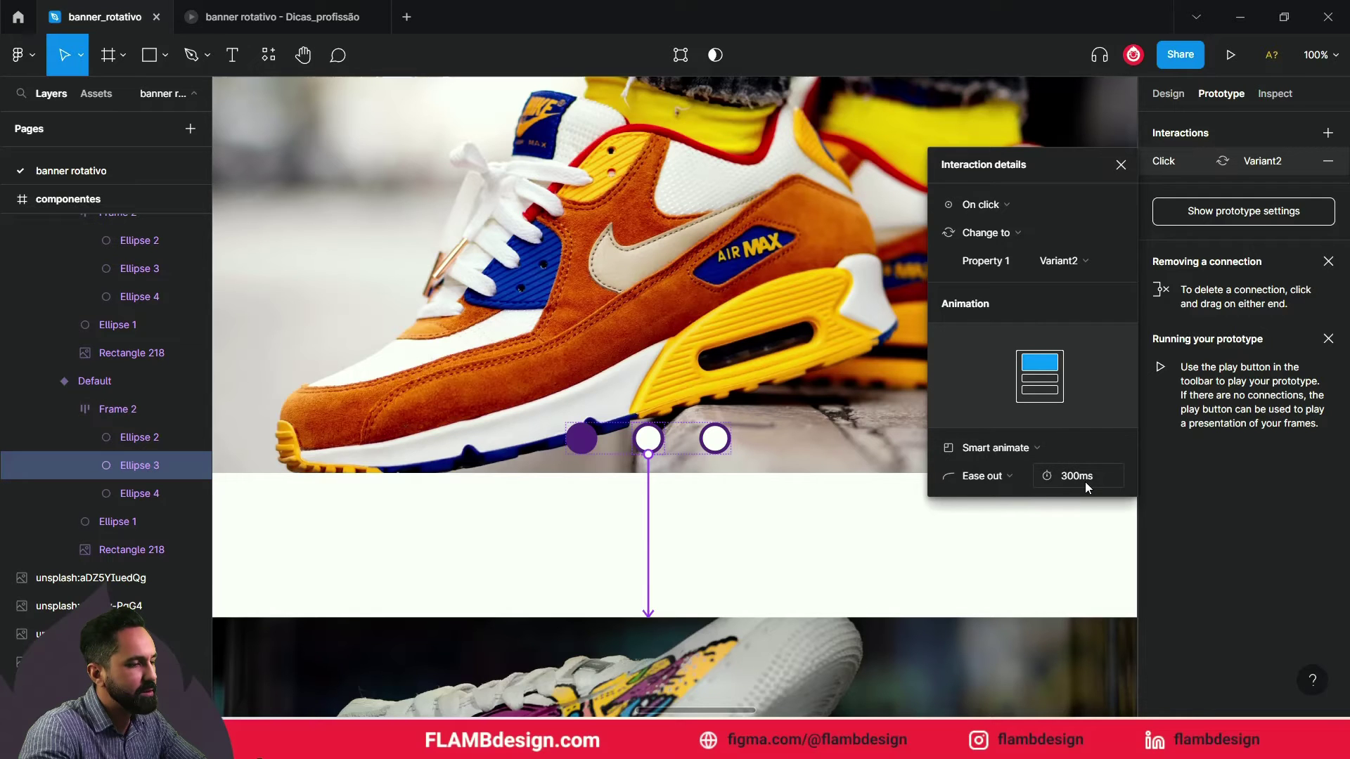
{"action": "left_click", "coordinate": [716, 439]}
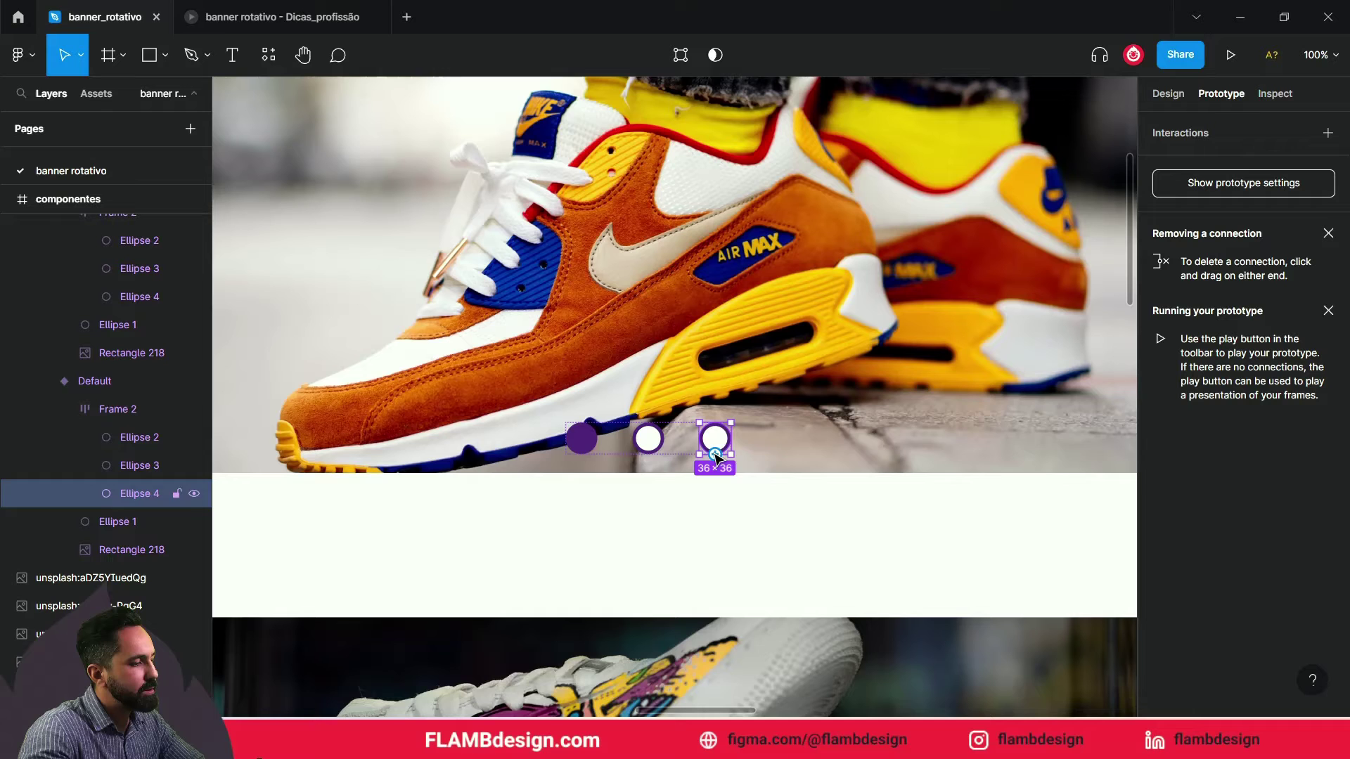
{"action": "mouse_move", "coordinate": [714, 453]}
{"action": "left_mouse_down"}
{"action": "mouse_move", "coordinate": [648, 599]}
{"action": "mouse_move", "coordinate": [743, 557]}
{"action": "mouse_move", "coordinate": [726, 565]}
{"action": "left_mouse_up"}
{"action": "scroll", "coordinate": [739, 552], "scroll_direction": "up", "scroll_amount": 3}
{"action": "scroll", "coordinate": [653, 367], "scroll_direction": "up", "scroll_amount": 2}
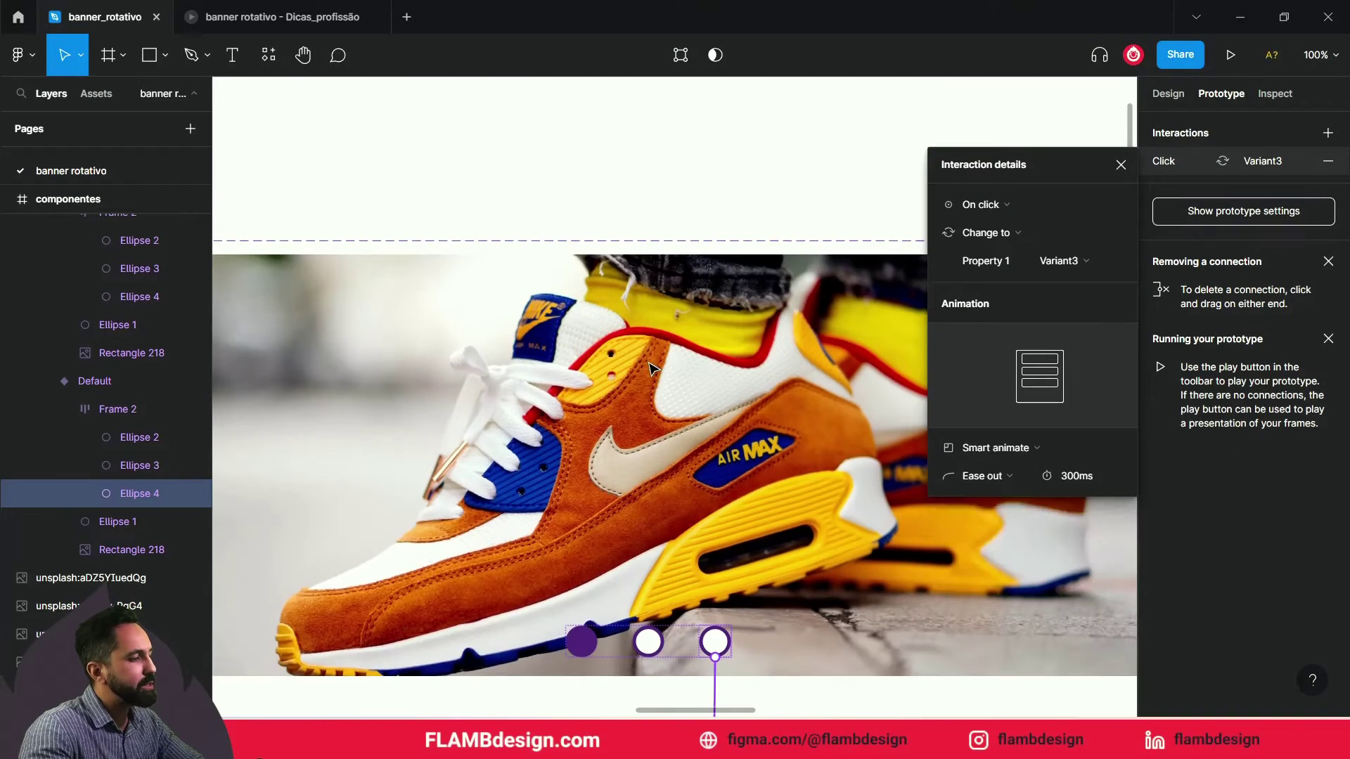
{"action": "scroll", "coordinate": [652, 562], "scroll_direction": "down", "scroll_amount": 2}
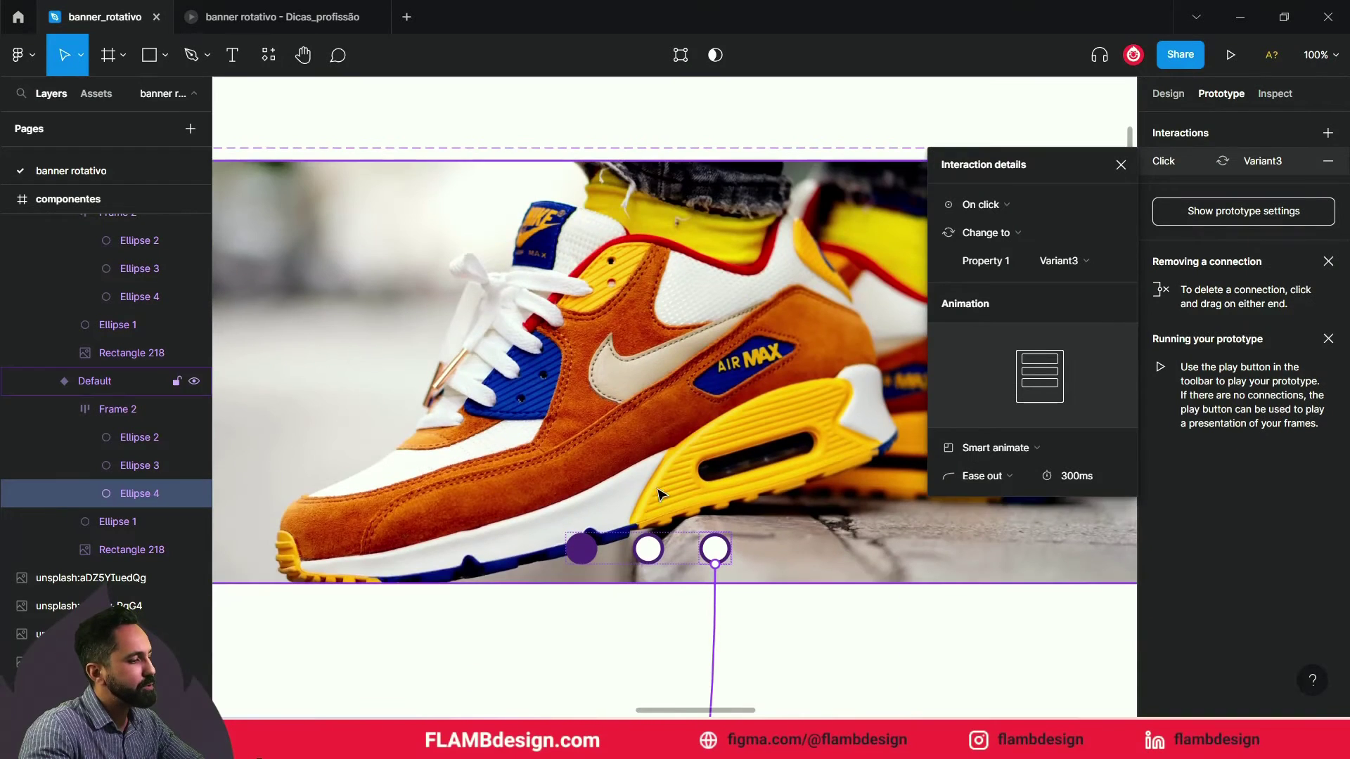
{"action": "scroll", "coordinate": [653, 562], "scroll_direction": "down", "scroll_amount": 5}
{"action": "scroll", "coordinate": [652, 562], "scroll_direction": "down", "scroll_amount": 2}
Link the painted-shoe banner's first dot to Default and third dot to the red-shoe variant
{"action": "left_click", "coordinate": [646, 558]}
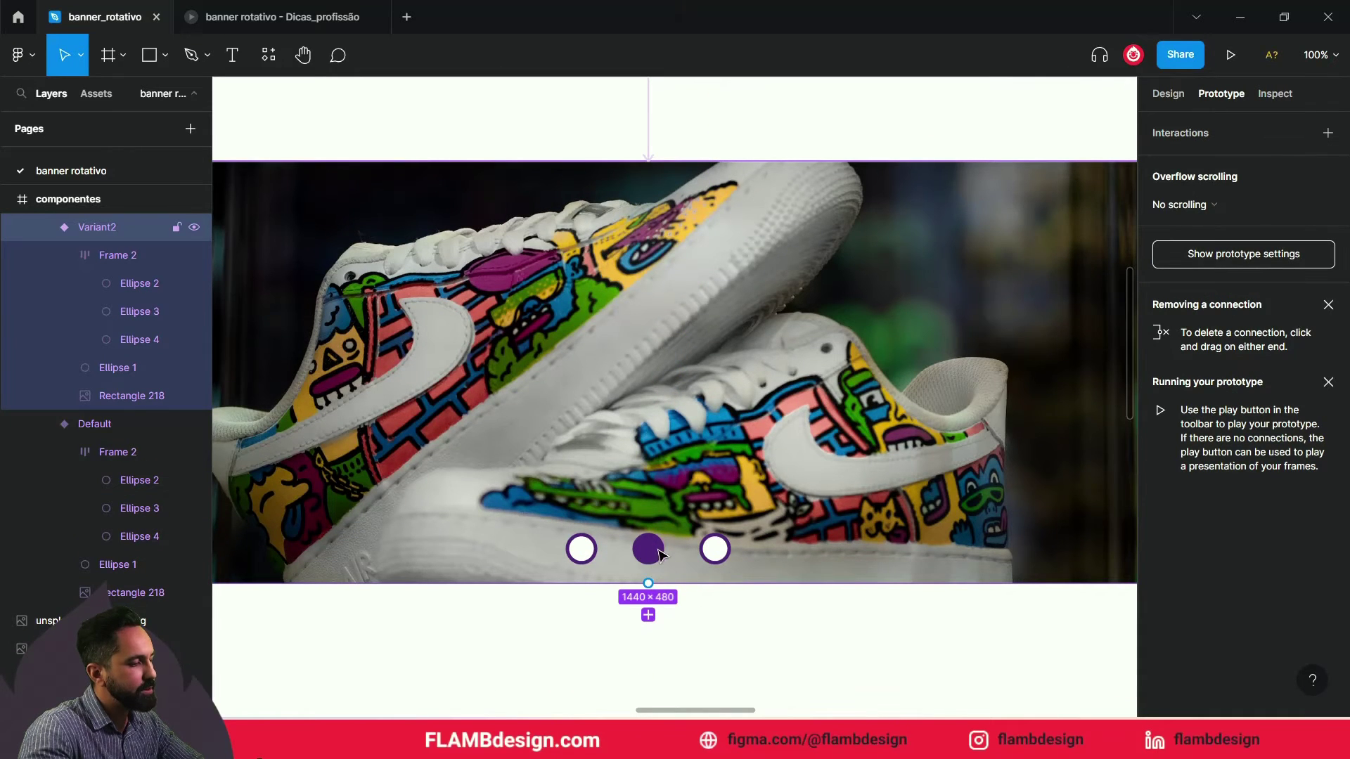
{"action": "scroll", "coordinate": [647, 555], "scroll_direction": "down", "scroll_amount": 2}
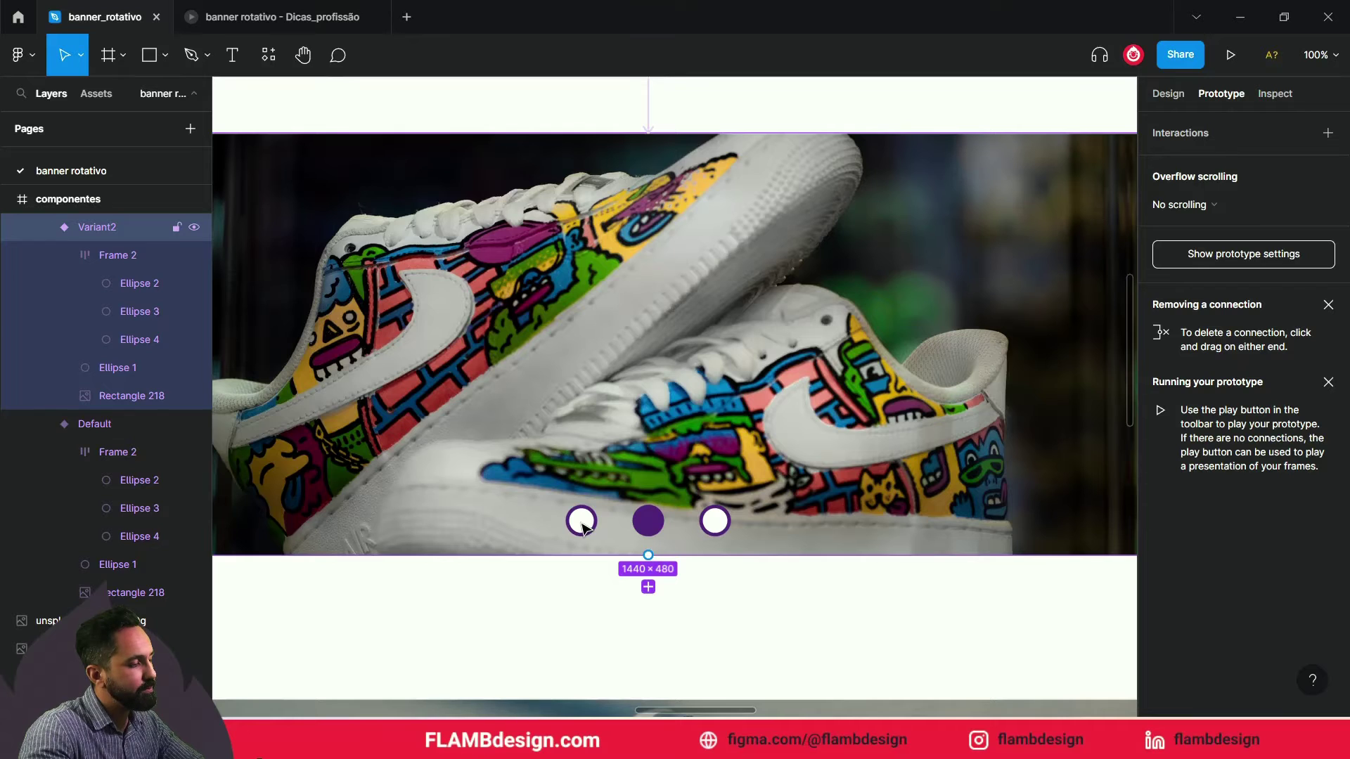
{"action": "double_click", "coordinate": [582, 526]}
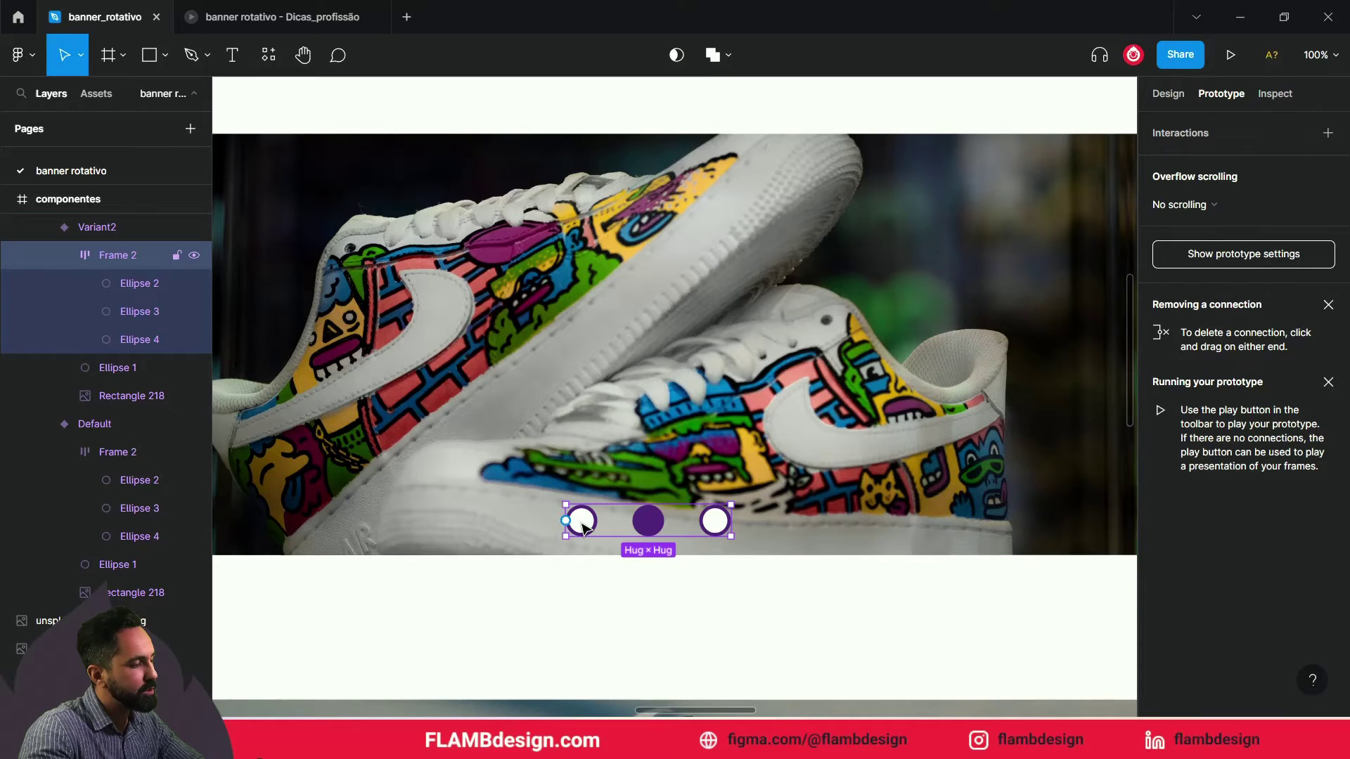
{"action": "double_click", "coordinate": [582, 526]}
{"action": "mouse_move", "coordinate": [565, 521]}
{"action": "left_mouse_down"}
{"action": "mouse_move", "coordinate": [510, 93]}
{"action": "mouse_move", "coordinate": [534, 253]}
{"action": "mouse_move", "coordinate": [608, 386]}
{"action": "left_mouse_up"}
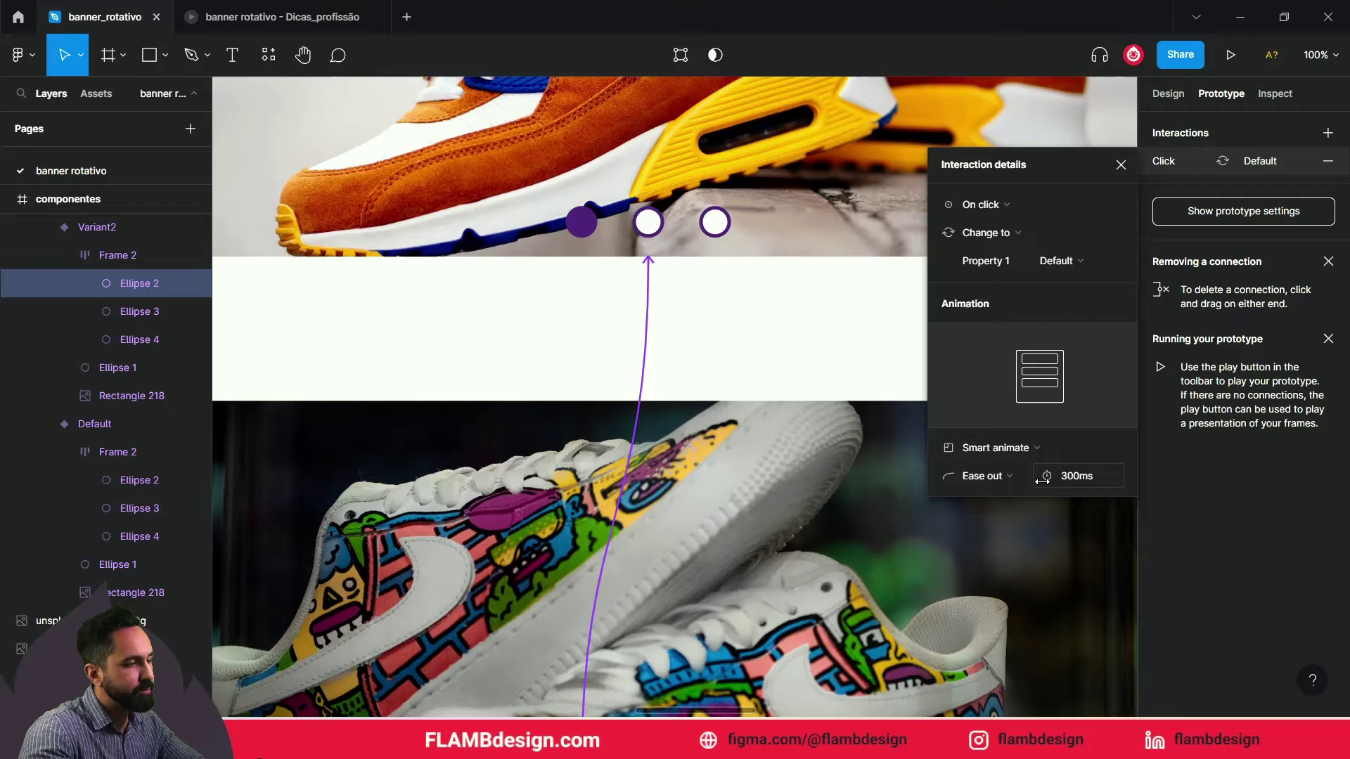
{"action": "scroll", "coordinate": [735, 461], "scroll_direction": "down", "scroll_amount": 5}
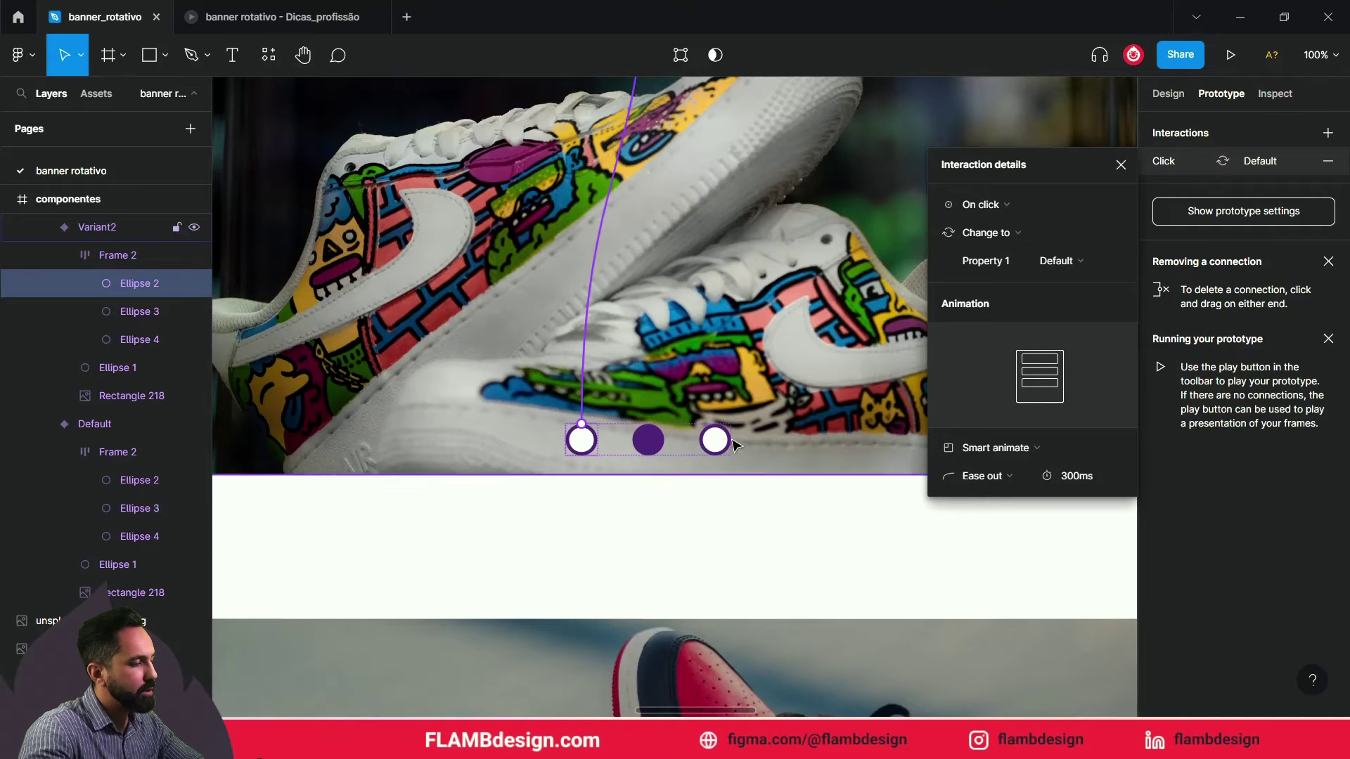
{"action": "left_click", "coordinate": [715, 440]}
{"action": "scroll", "coordinate": [725, 437], "scroll_direction": "down", "scroll_amount": 2}
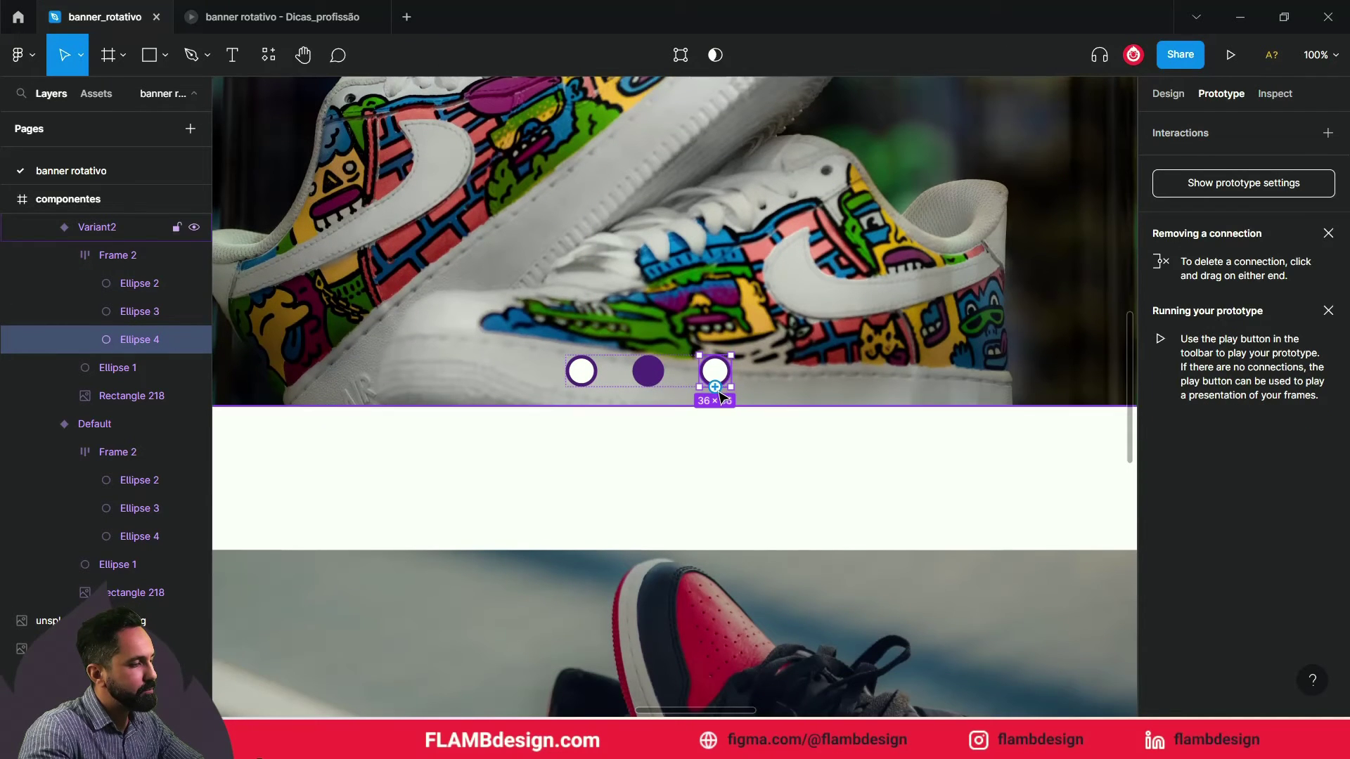
{"action": "left_click_drag", "start_coordinate": [736, 427], "coordinate": [736, 572]}
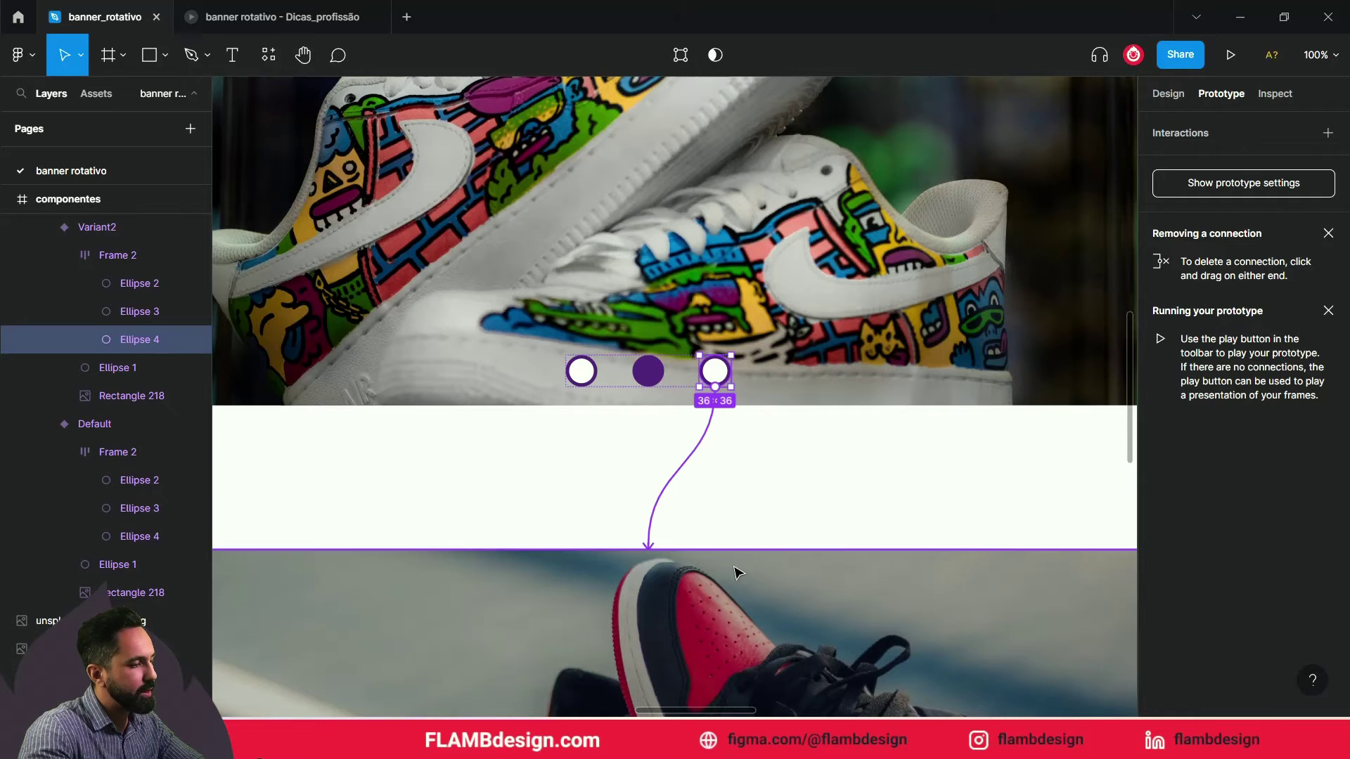
{"action": "scroll", "coordinate": [727, 555], "scroll_direction": "up", "scroll_amount": 1}
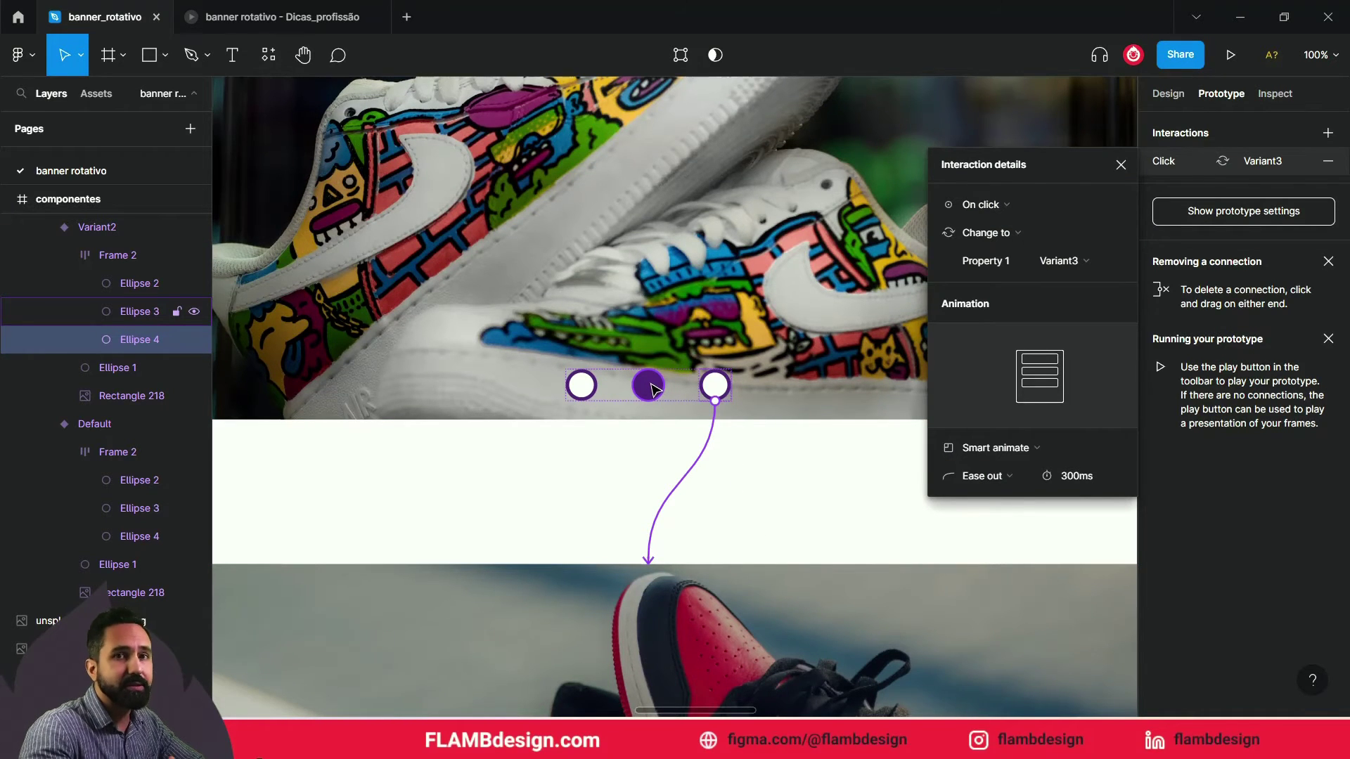
{"action": "scroll", "coordinate": [654, 389], "scroll_direction": "down", "scroll_amount": 3}
{"action": "scroll", "coordinate": [654, 389], "scroll_direction": "down", "scroll_amount": 4}
{"action": "scroll", "coordinate": [654, 389], "scroll_direction": "up", "scroll_amount": 2}
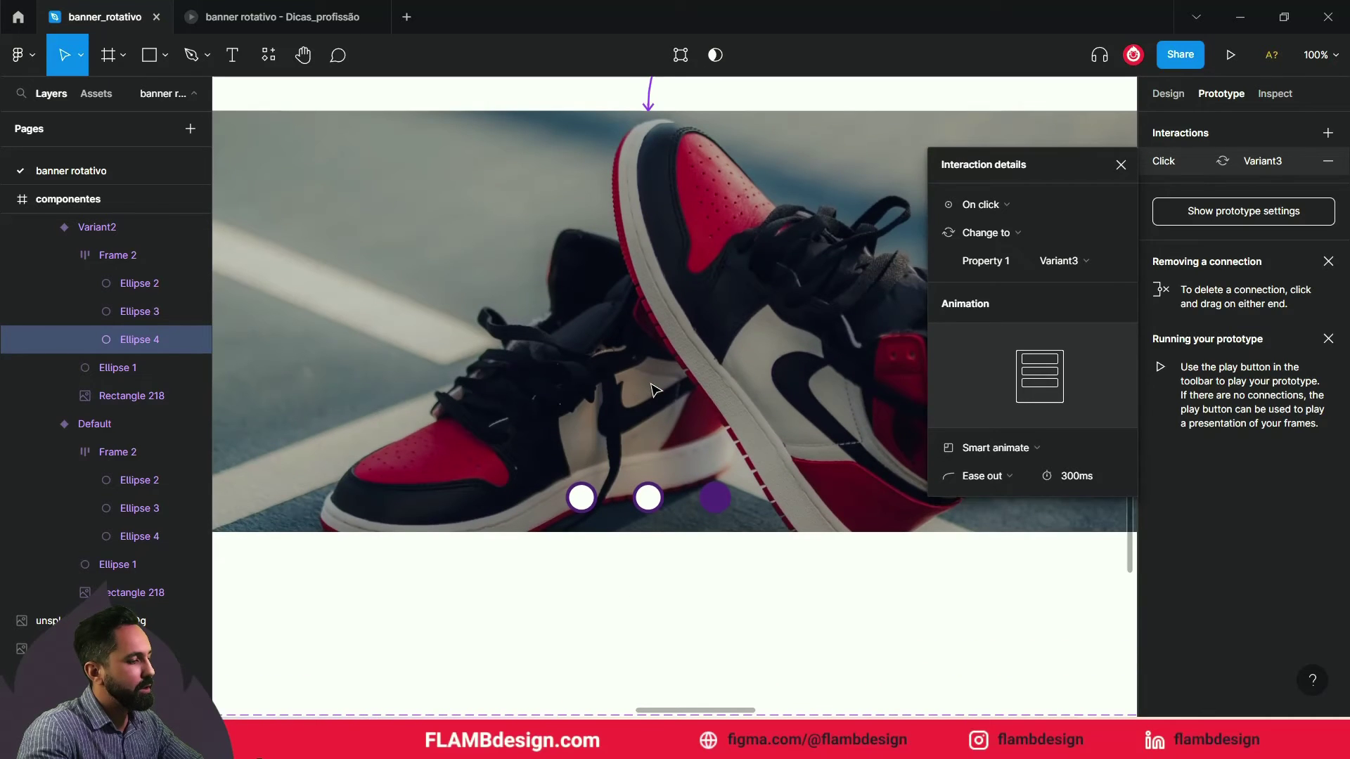
Link the red-shoe banner's first dot back to the Default orange variant
{"action": "left_click", "coordinate": [673, 495]}
{"action": "double_click", "coordinate": [653, 499]}
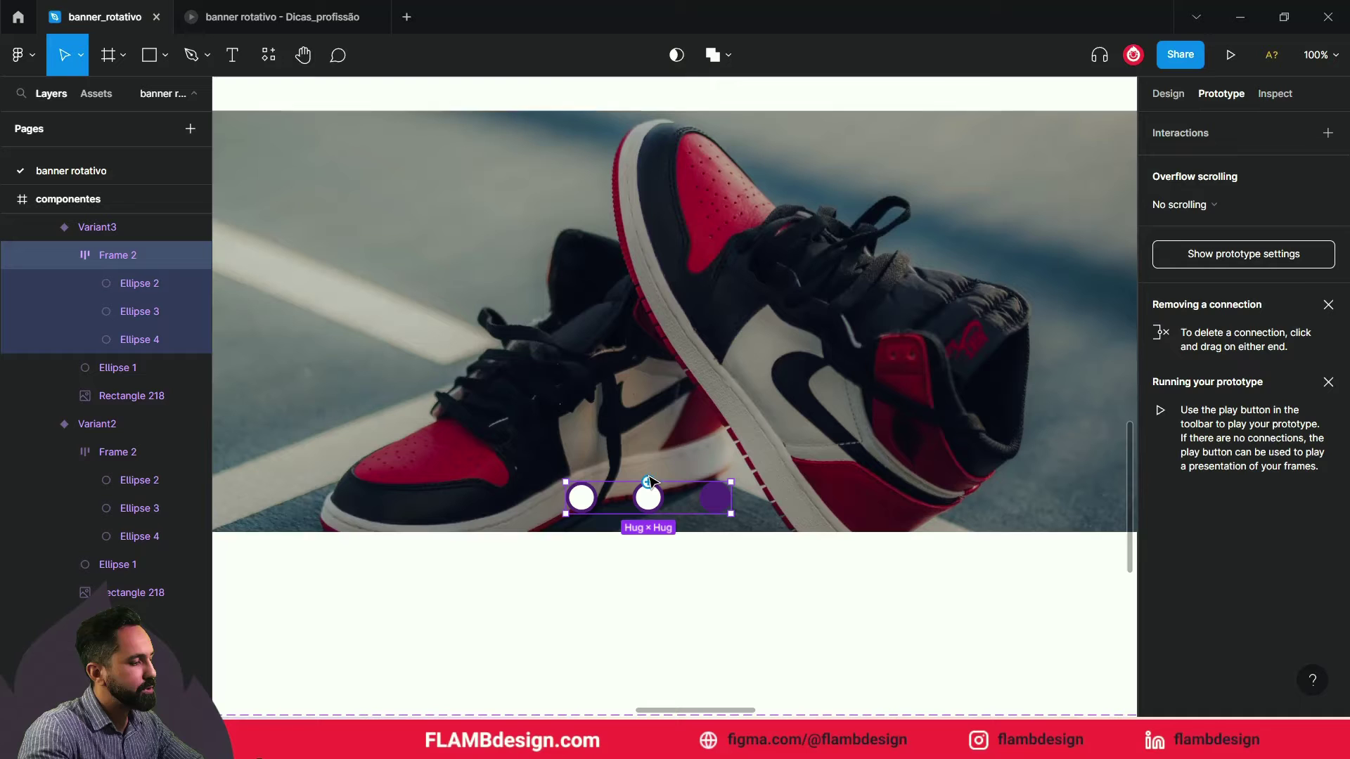
{"action": "left_click_drag", "start_coordinate": [608, 232], "coordinate": [610, 294]}
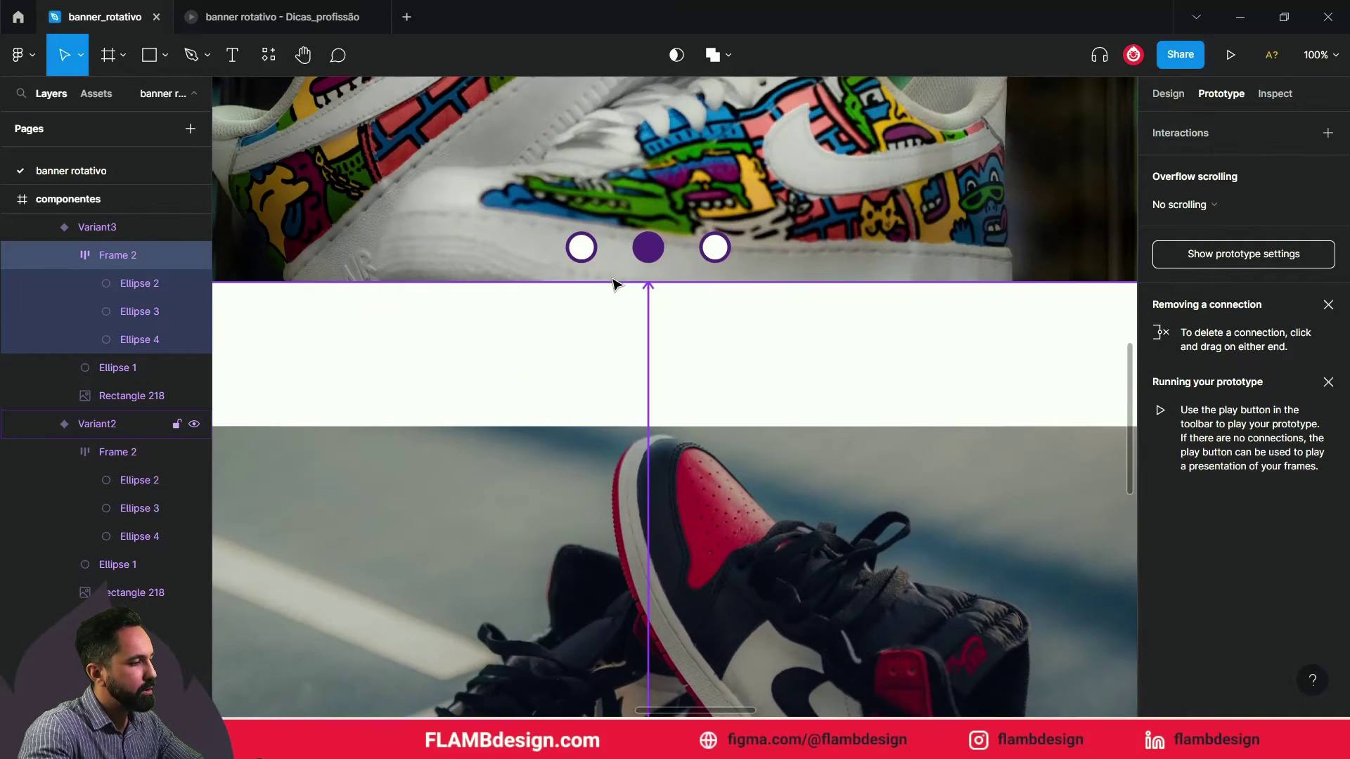
{"action": "left_click_drag", "start_coordinate": [610, 294], "coordinate": [612, 289]}
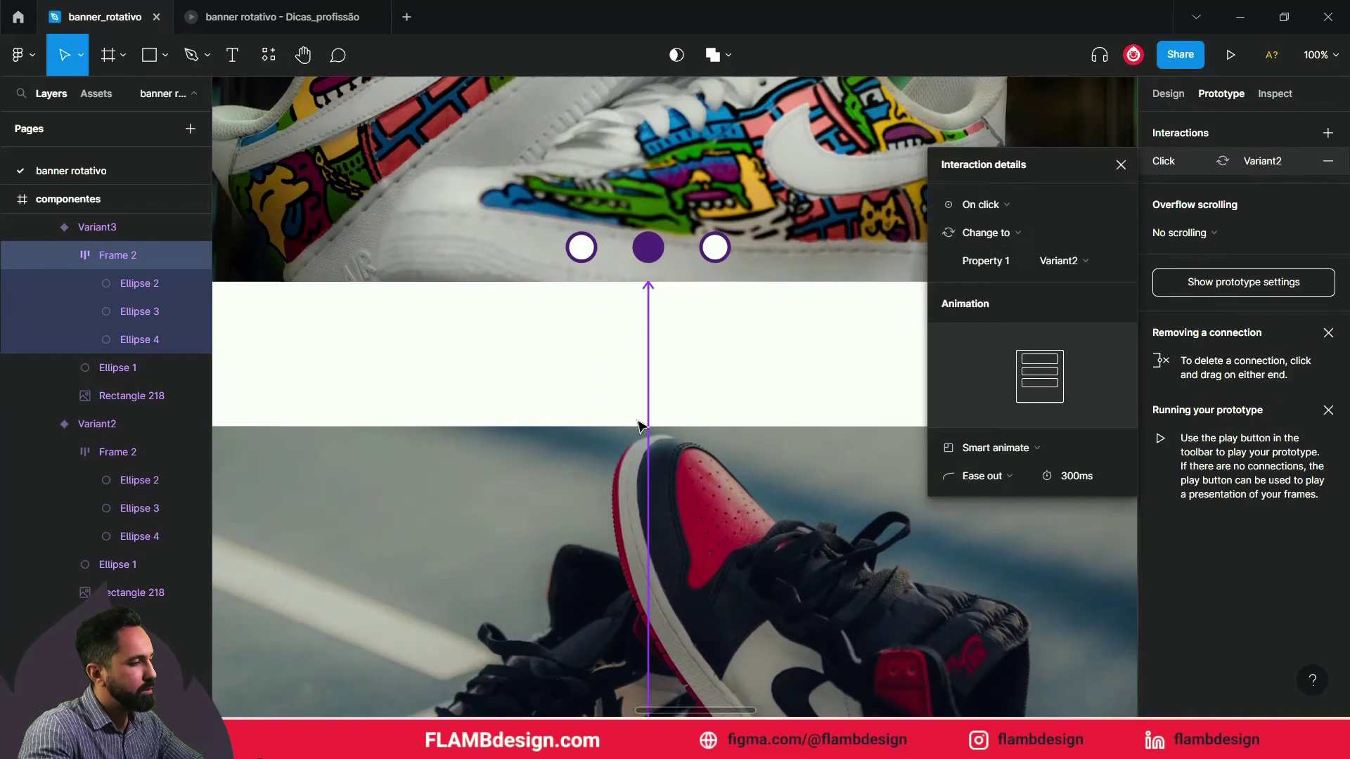
{"action": "scroll", "coordinate": [600, 430], "scroll_direction": "down", "scroll_amount": 6}
{"action": "left_click", "coordinate": [570, 422]}
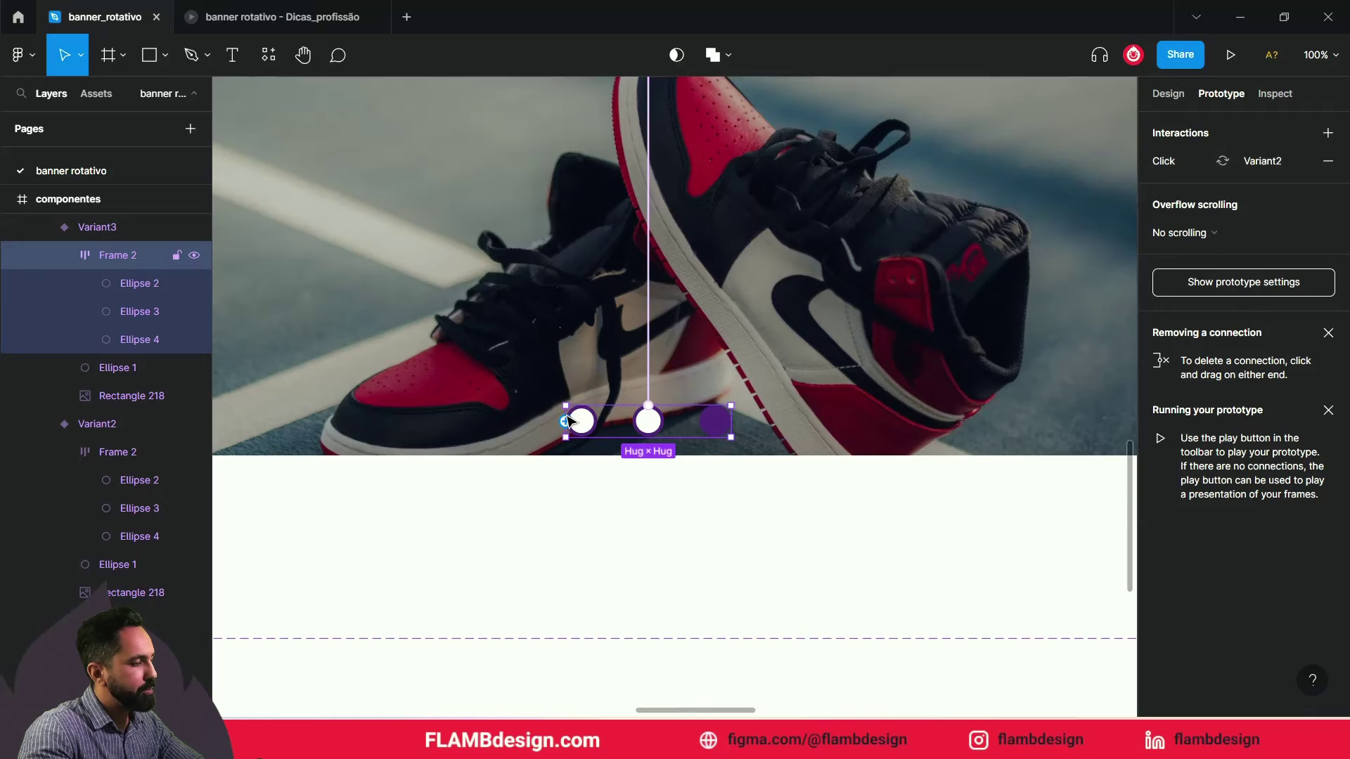
{"action": "left_click", "coordinate": [583, 422]}
{"action": "left_click_drag", "start_coordinate": [583, 412], "coordinate": [594, 367]}
{"action": "mouse_move", "coordinate": [568, 132]}
{"action": "left_mouse_down"}
{"action": "mouse_move", "coordinate": [538, 151]}
{"action": "mouse_move", "coordinate": [558, 105]}
{"action": "mouse_move", "coordinate": [594, 98]}
{"action": "left_mouse_up"}
{"action": "scroll", "coordinate": [630, 211], "scroll_direction": "down", "scroll_amount": 5}
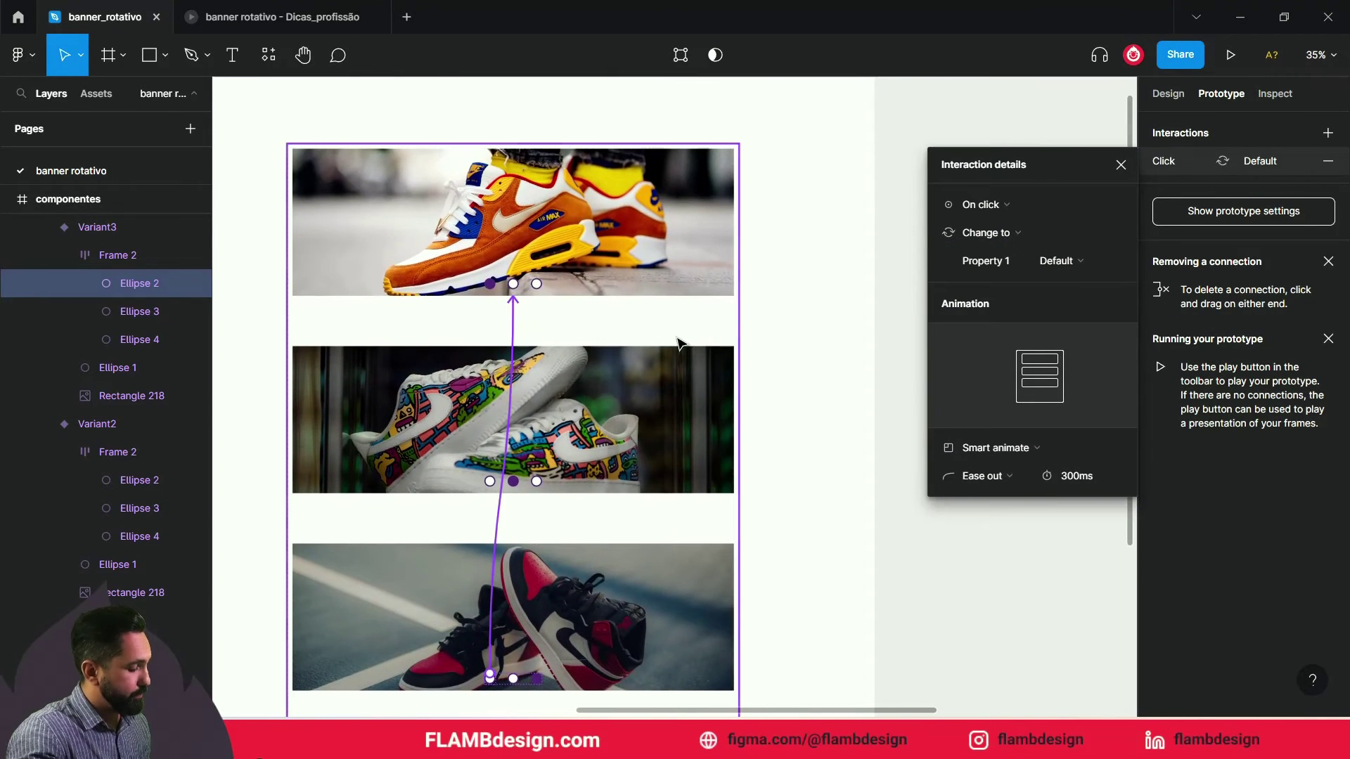
{"action": "scroll", "coordinate": [678, 343], "scroll_direction": "down", "scroll_amount": 3}
Search the Resources components for 'BANNER'
{"action": "left_click", "coordinate": [268, 55]}
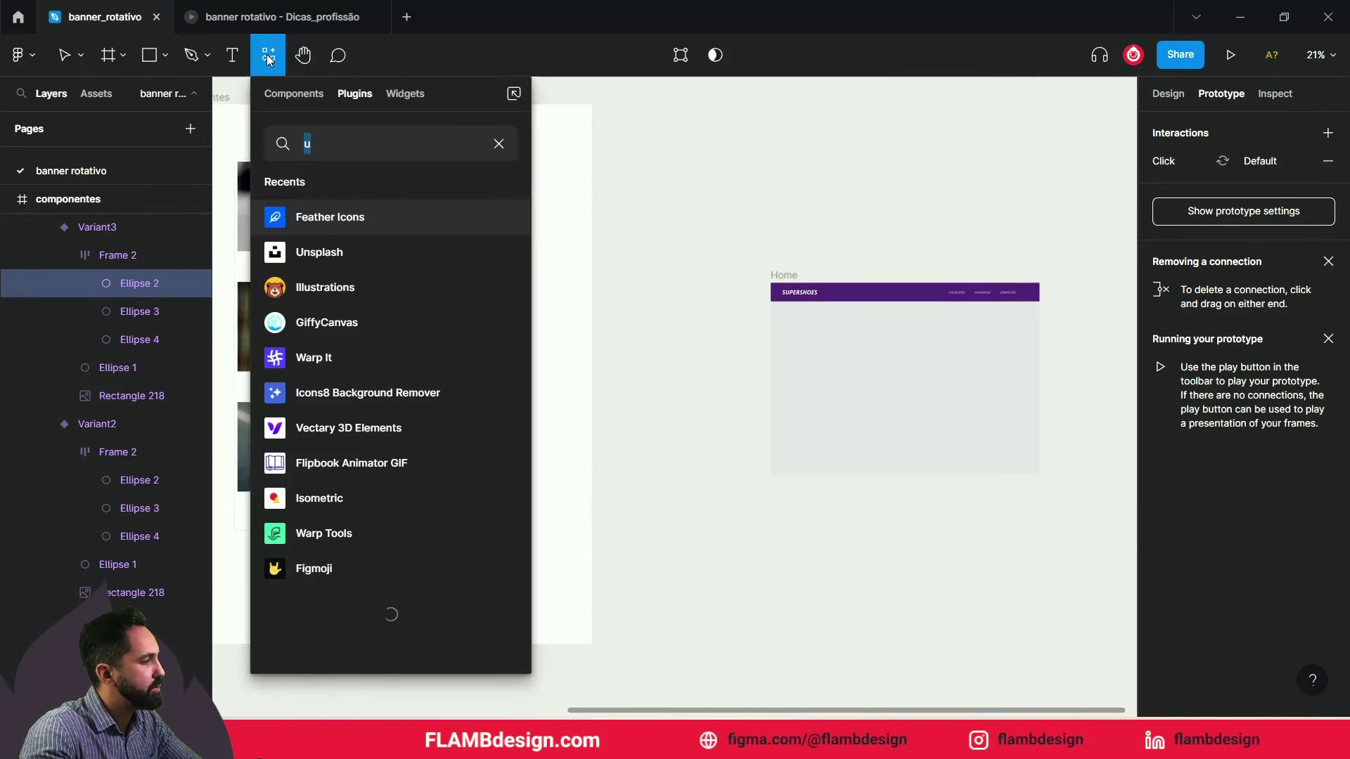
{"action": "left_click", "coordinate": [343, 145]}
{"action": "key", "text": "BackSpace"}
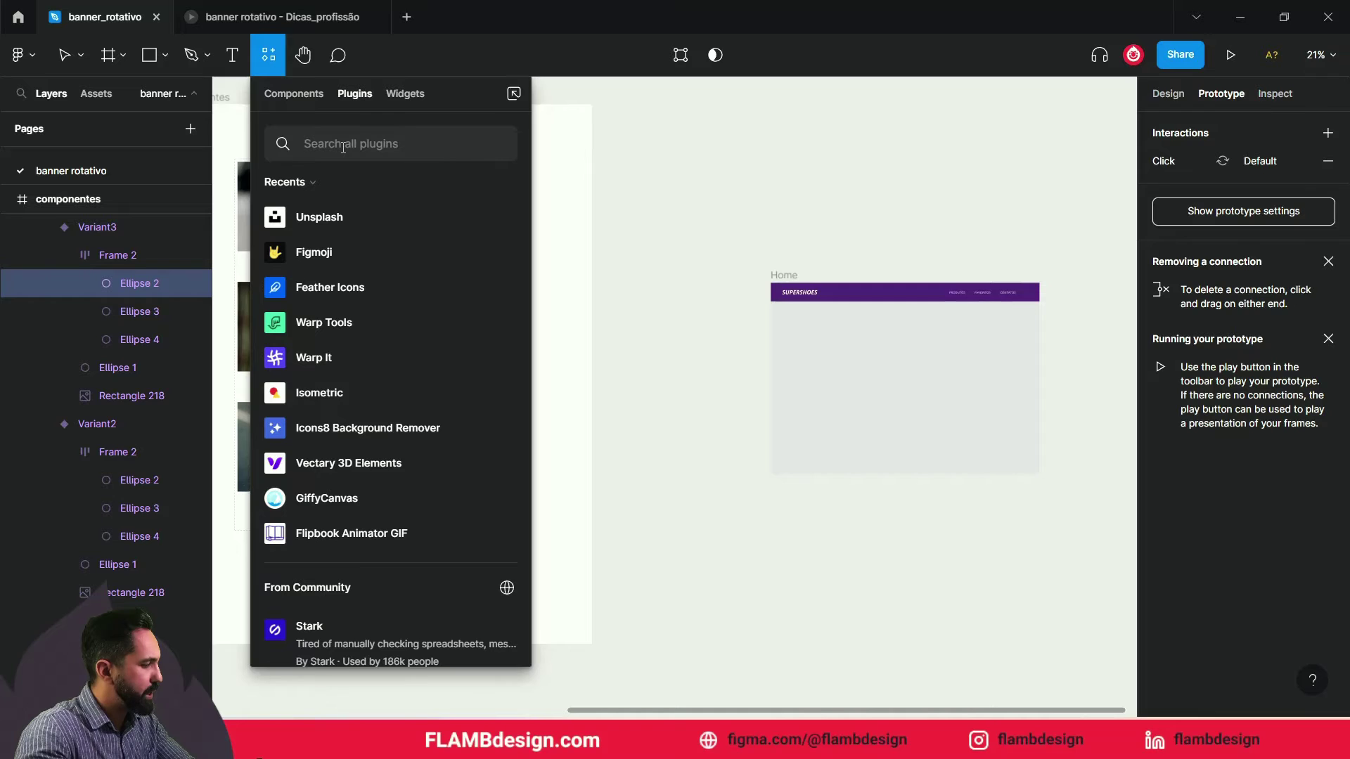
{"action": "type", "text": "bNNN"}
{"action": "key", "text": "BackSpace"}
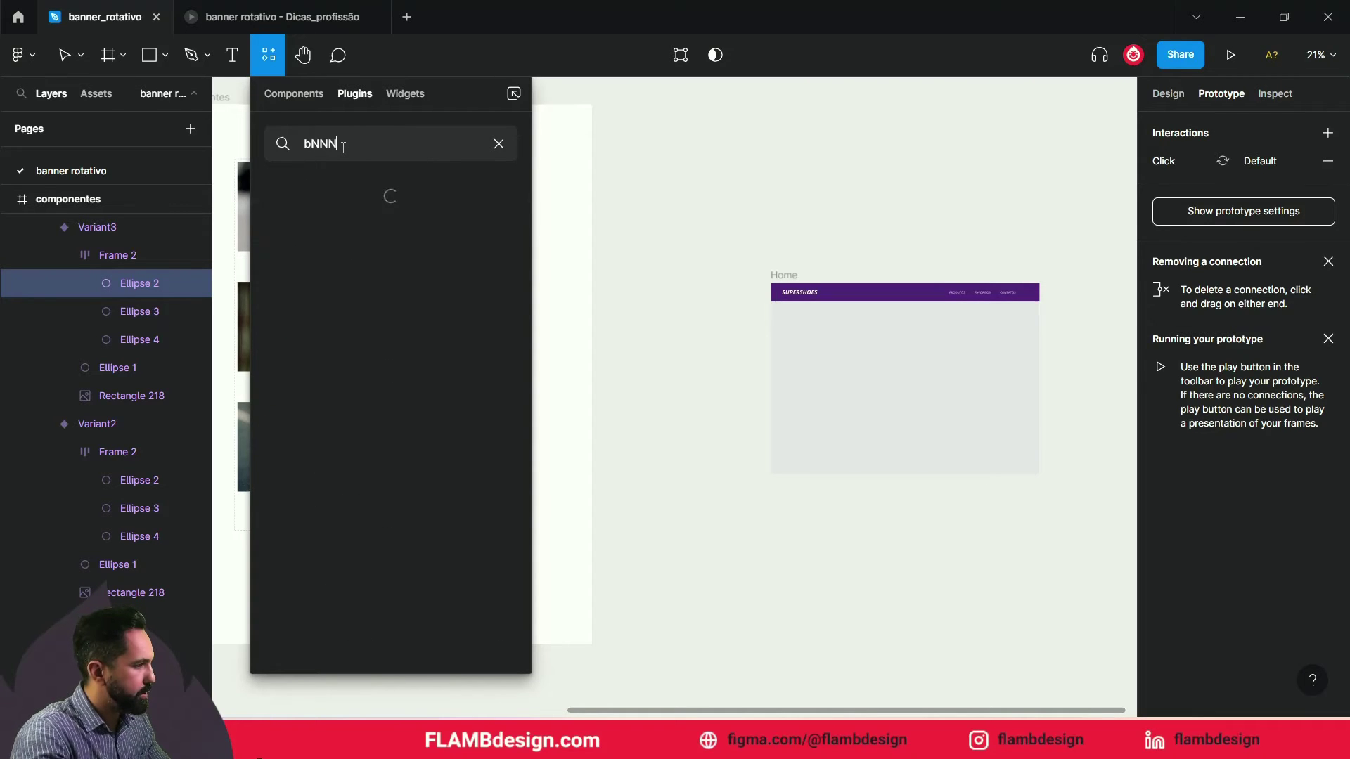
{"action": "key", "text": "BackSpace"}
{"action": "key", "text": "BackSpace"}
{"action": "key", "text": "BackSpace"}
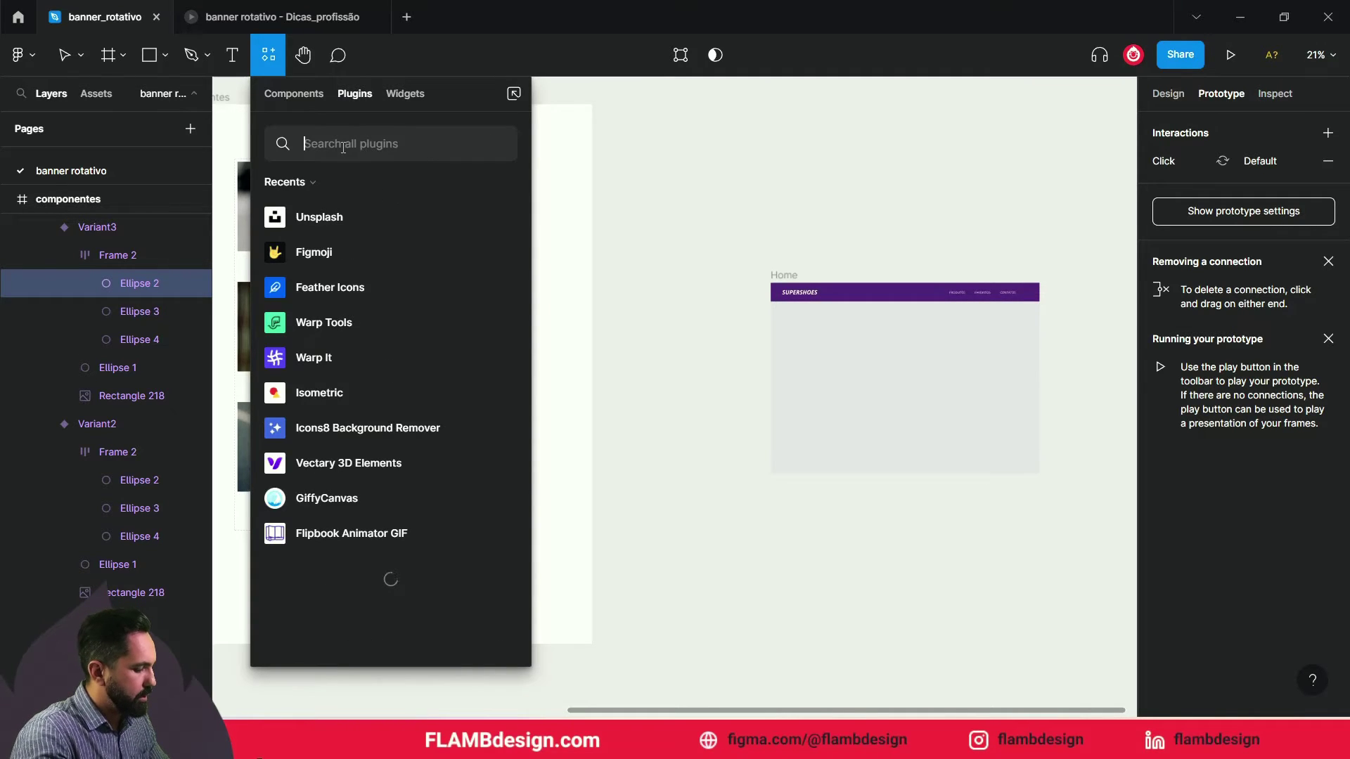
{"action": "type", "text": "BAN"}
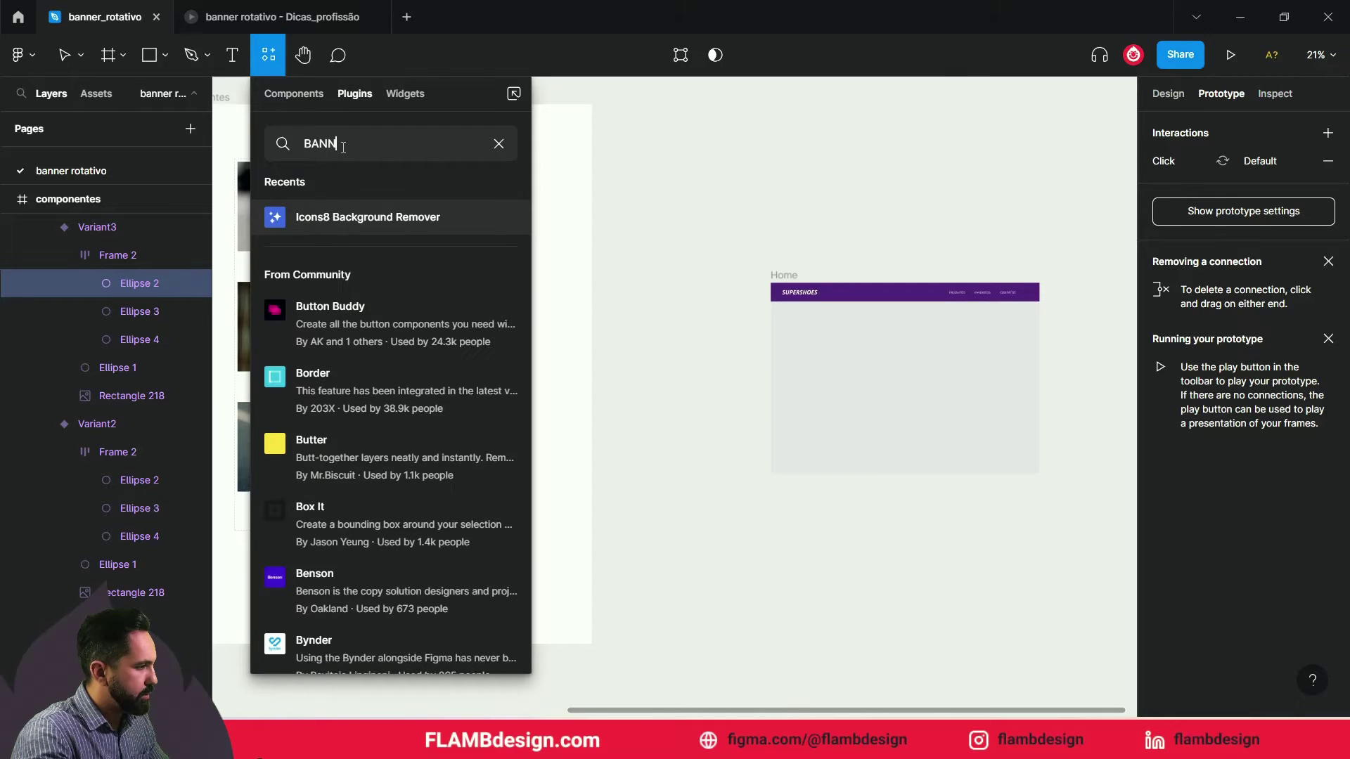
{"action": "type", "text": "NER"}
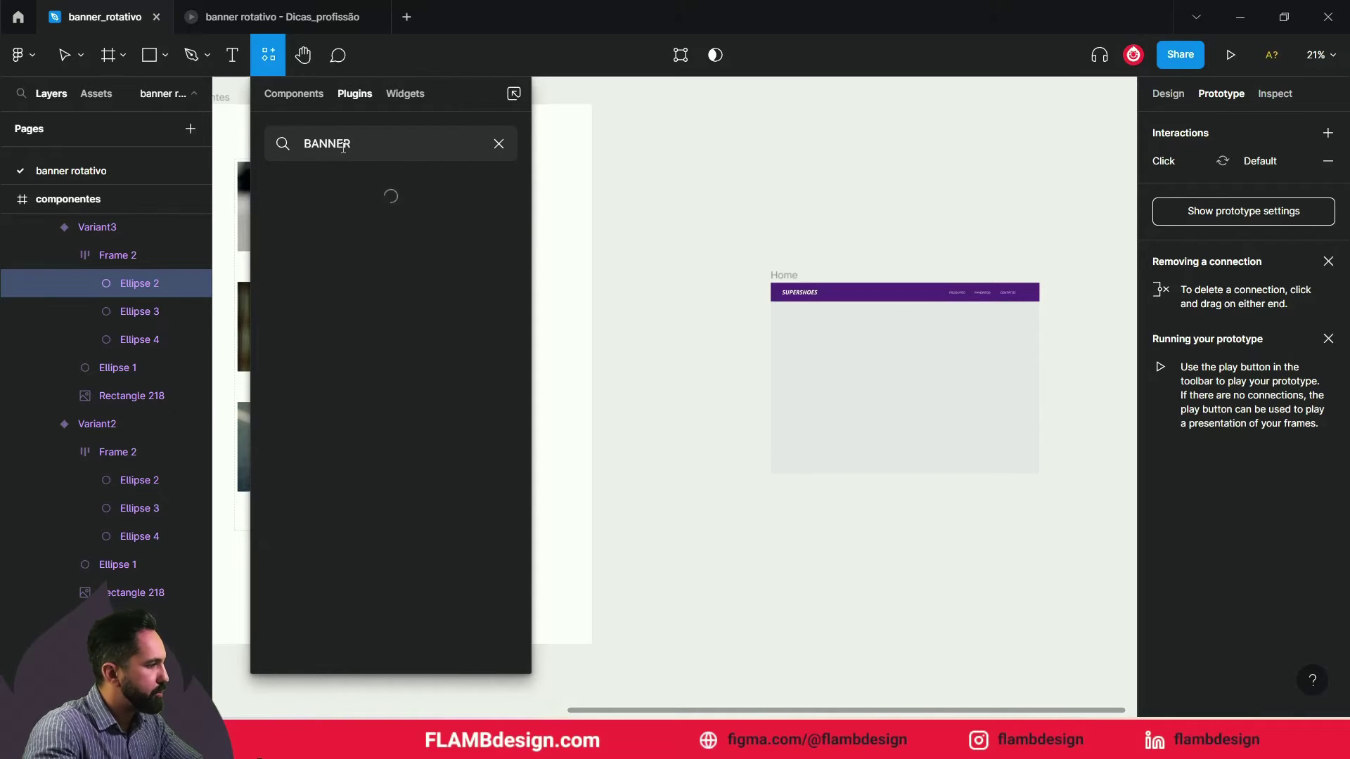
{"action": "left_click", "coordinate": [292, 95]}
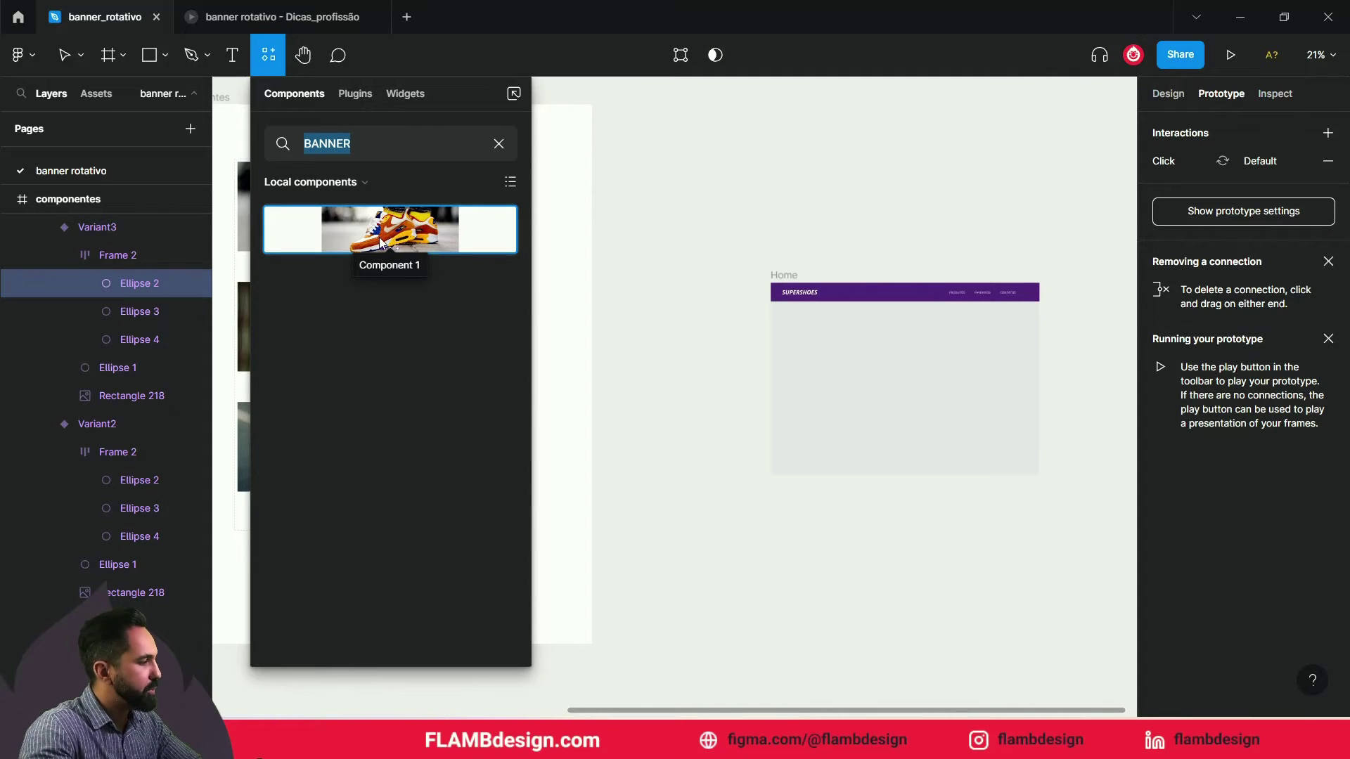
Drag Component 1 into the Home frame and snap it under the header at 1440 × 480
{"action": "left_click_drag", "start_coordinate": [417, 241], "coordinate": [964, 401]}
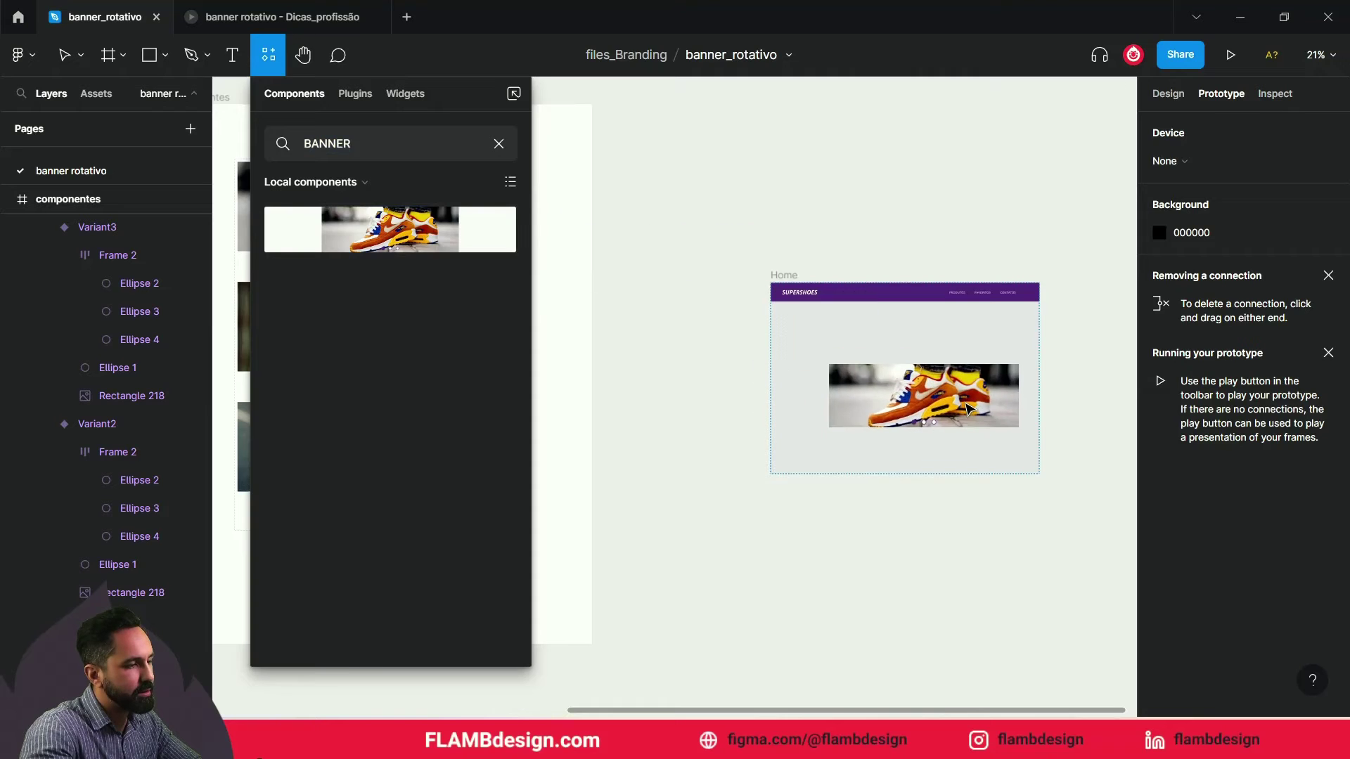
{"action": "left_click_drag", "start_coordinate": [955, 394], "coordinate": [935, 343]}
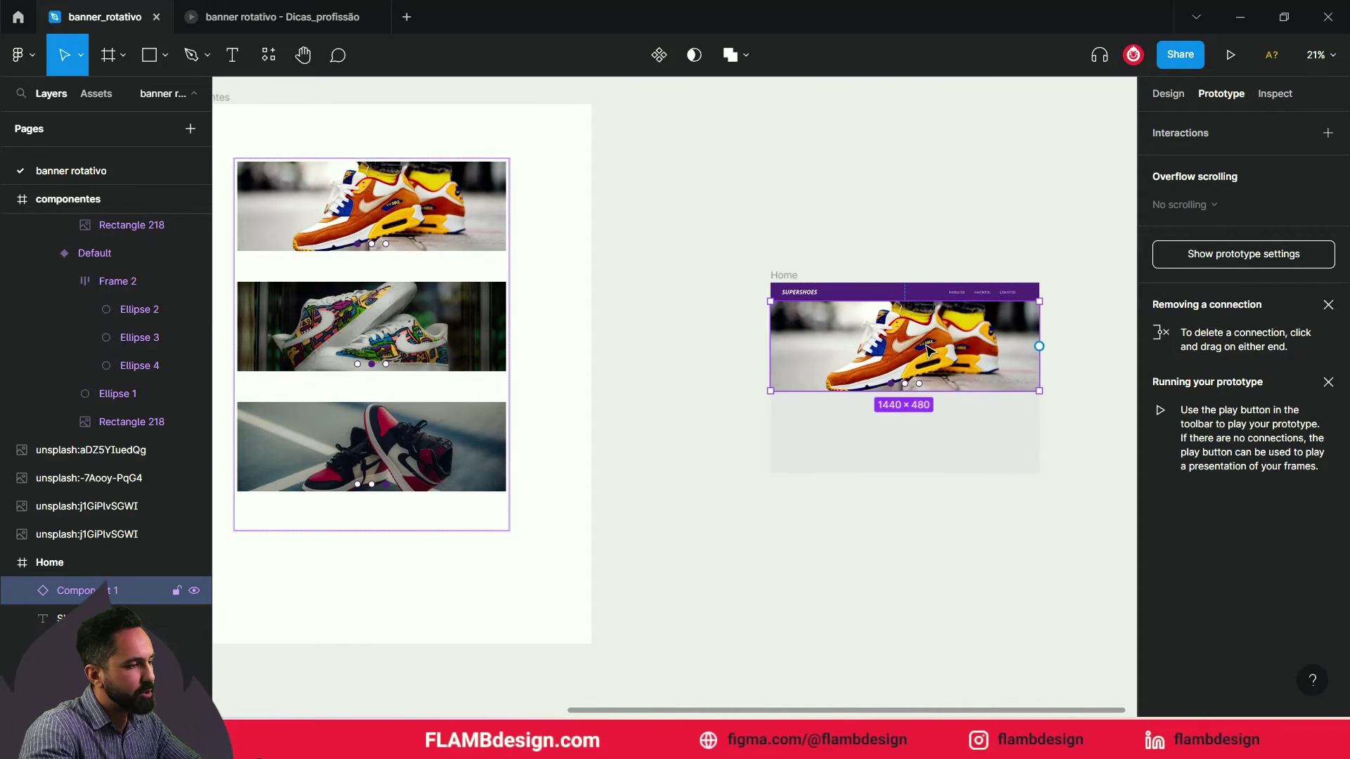
{"action": "left_click", "coordinate": [777, 273]}
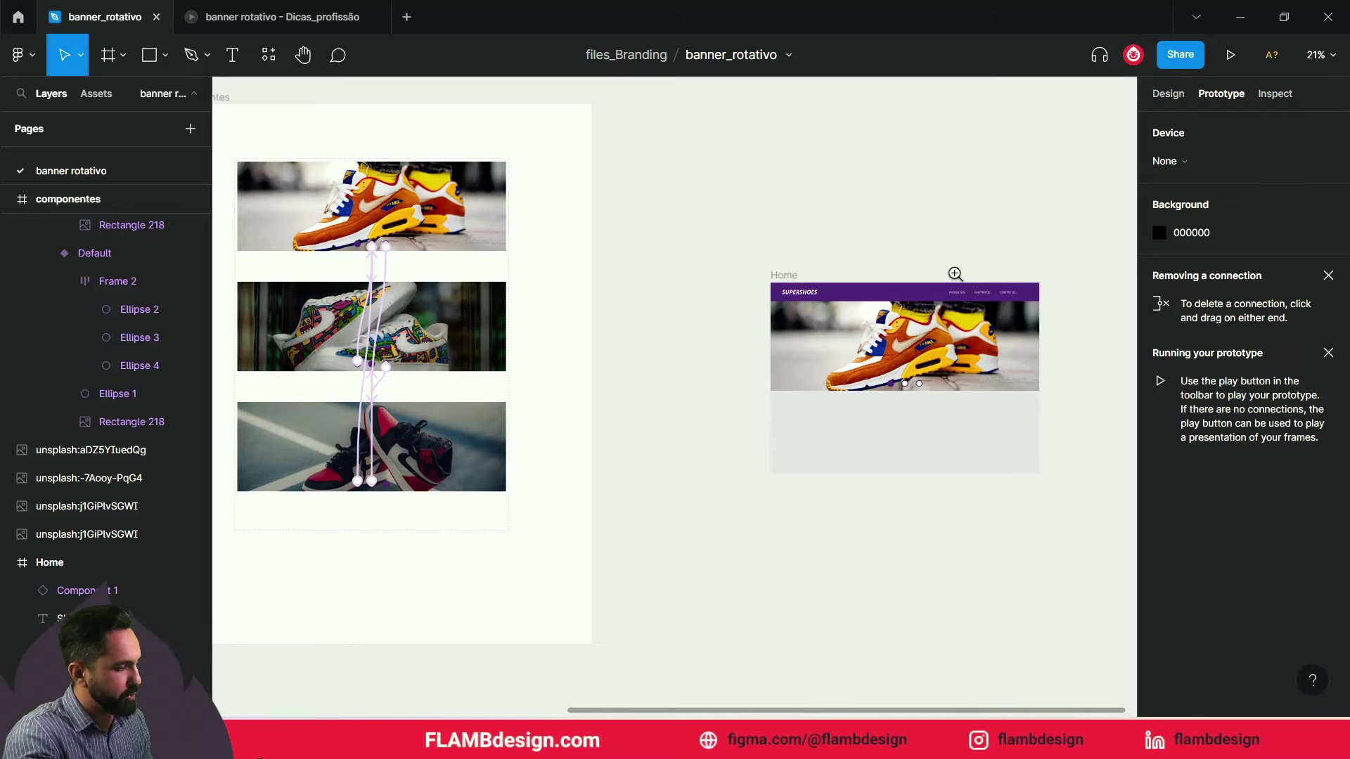
Add Flow 1 with the Home frame as its starting point and play it
{"action": "scroll", "coordinate": [955, 274], "scroll_direction": "up", "scroll_amount": 3}
{"action": "left_click_drag", "start_coordinate": [725, 223], "coordinate": [665, 192]}
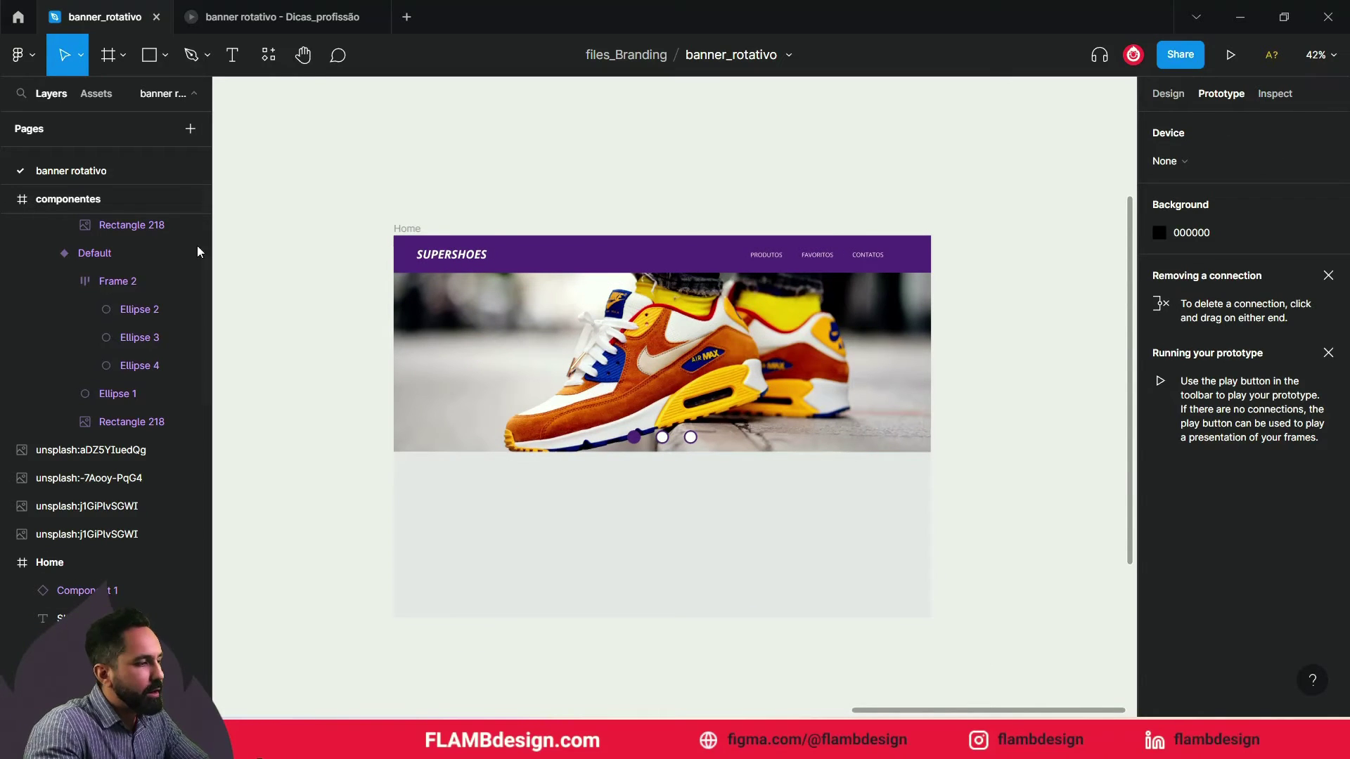
{"action": "left_click", "coordinate": [402, 229]}
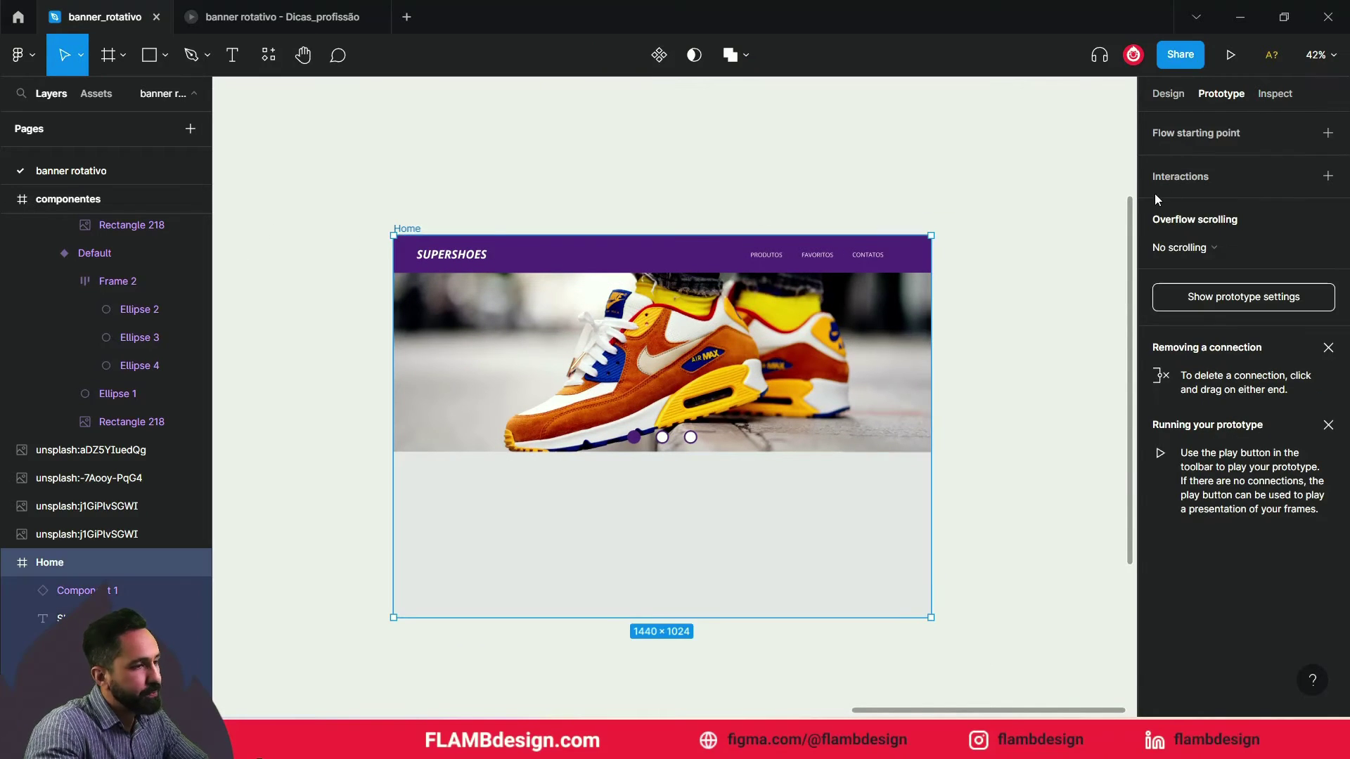
{"action": "left_click", "coordinate": [1327, 134]}
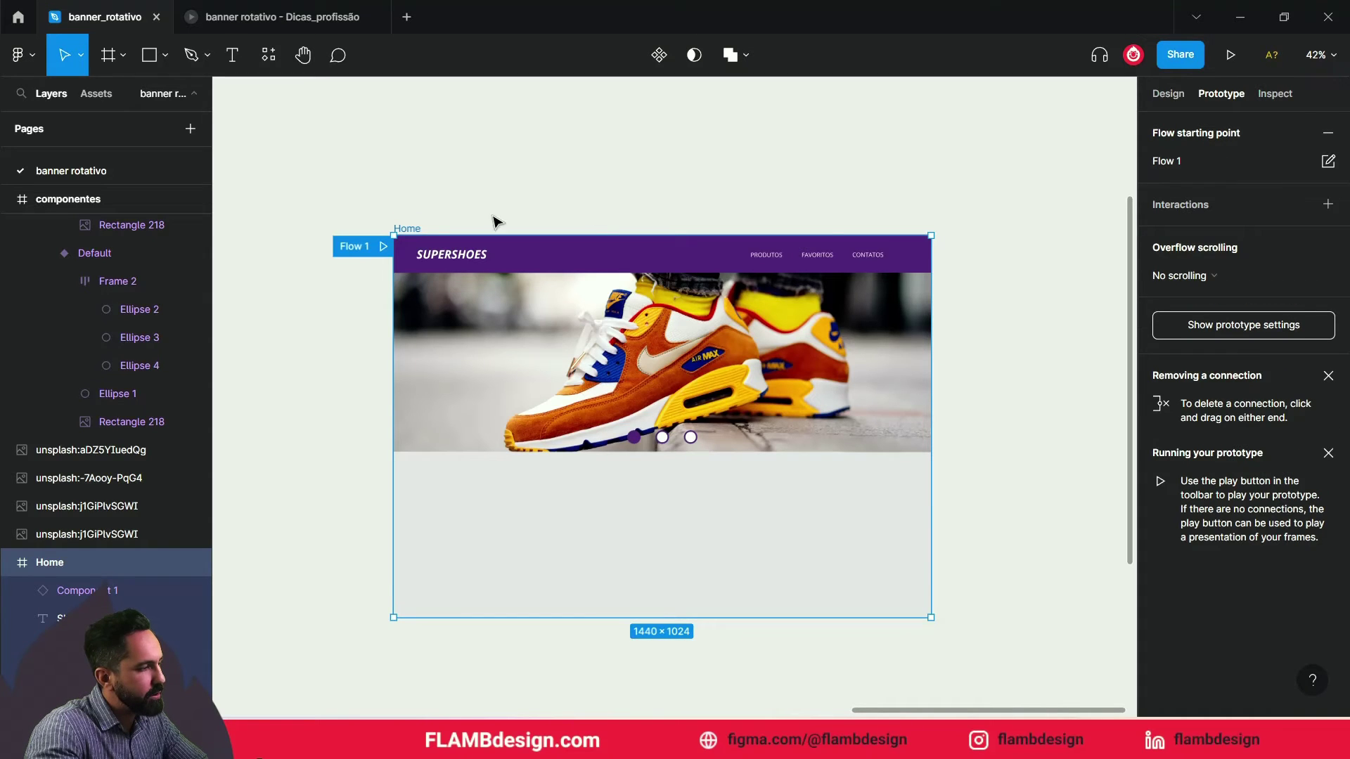
{"action": "left_click", "coordinate": [384, 247]}
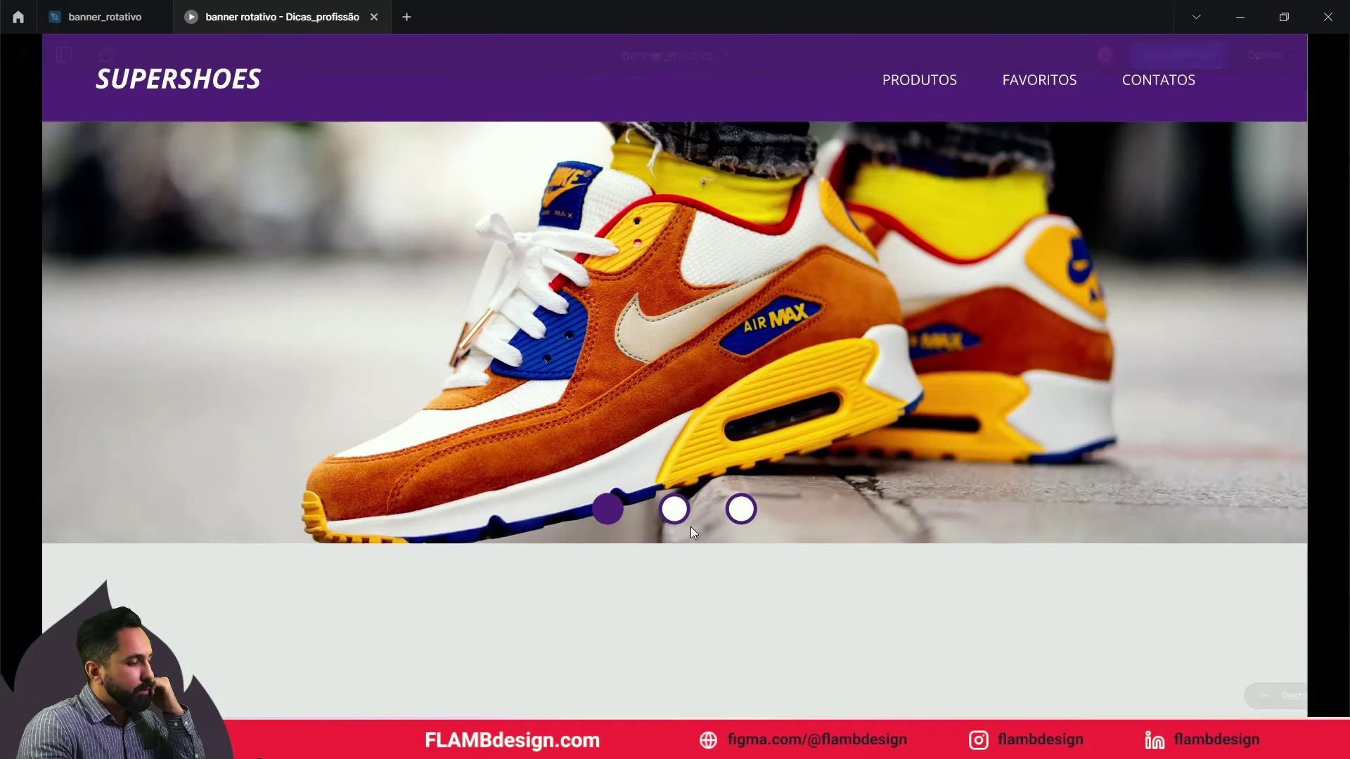
Click through the three banner dots in the Home prototype, then return to the banner_rotativo editor
{"action": "left_click", "coordinate": [675, 511]}
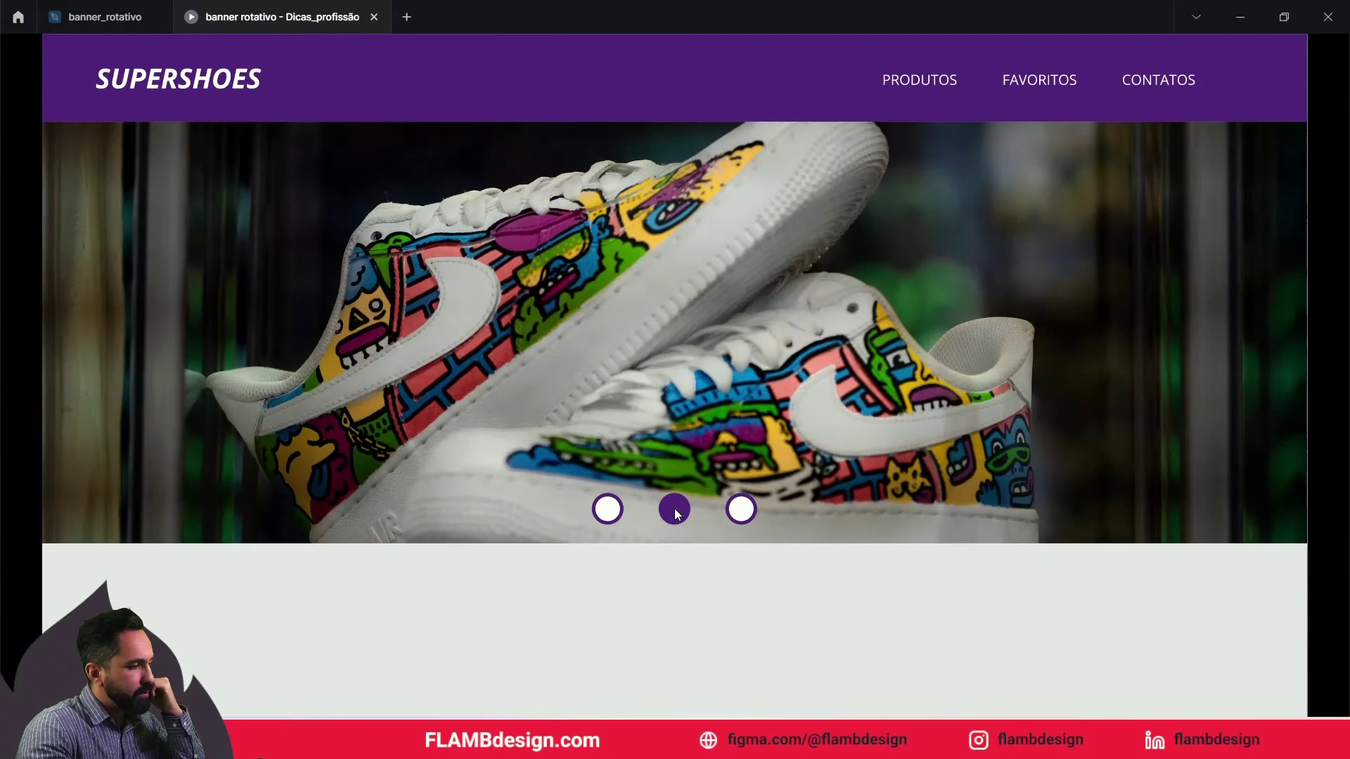
{"action": "left_click", "coordinate": [743, 511]}
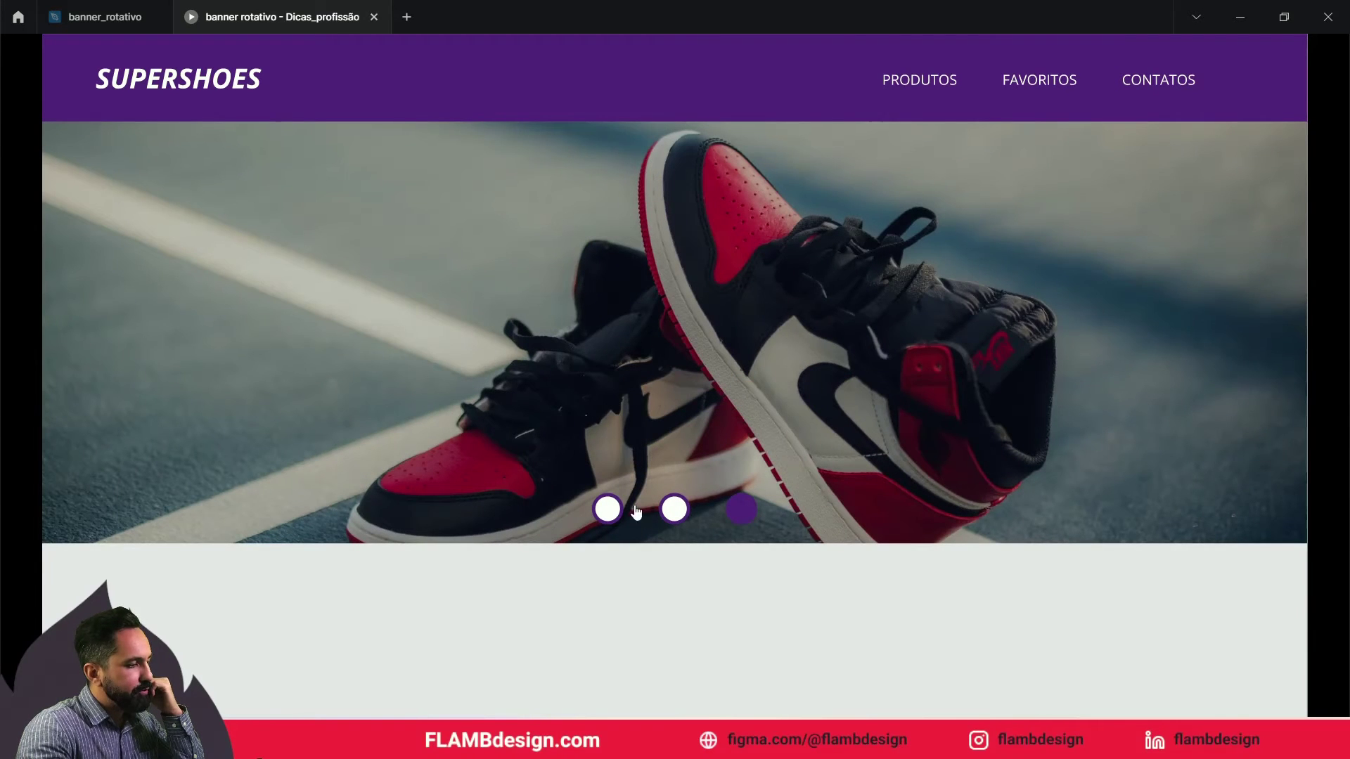
{"action": "left_click", "coordinate": [672, 511]}
{"action": "left_click", "coordinate": [740, 511]}
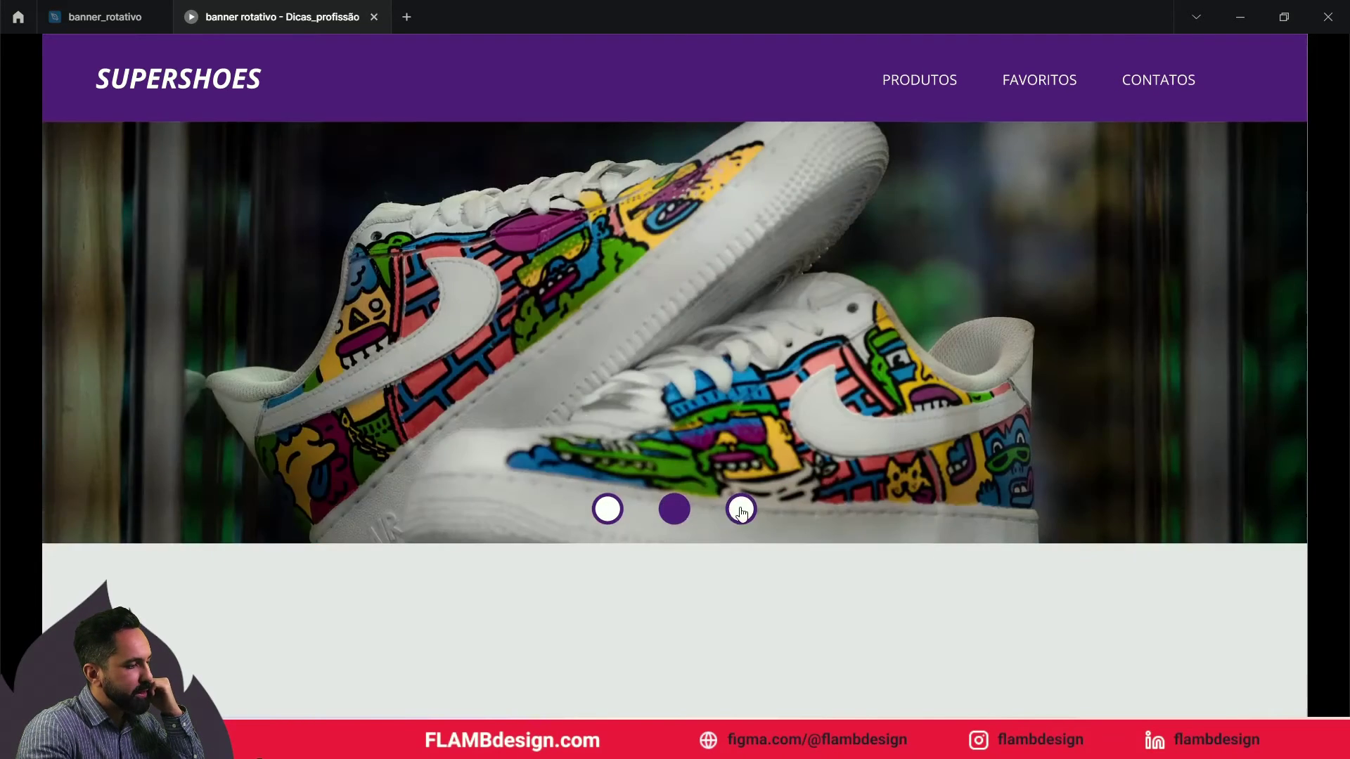
{"action": "left_click", "coordinate": [610, 510]}
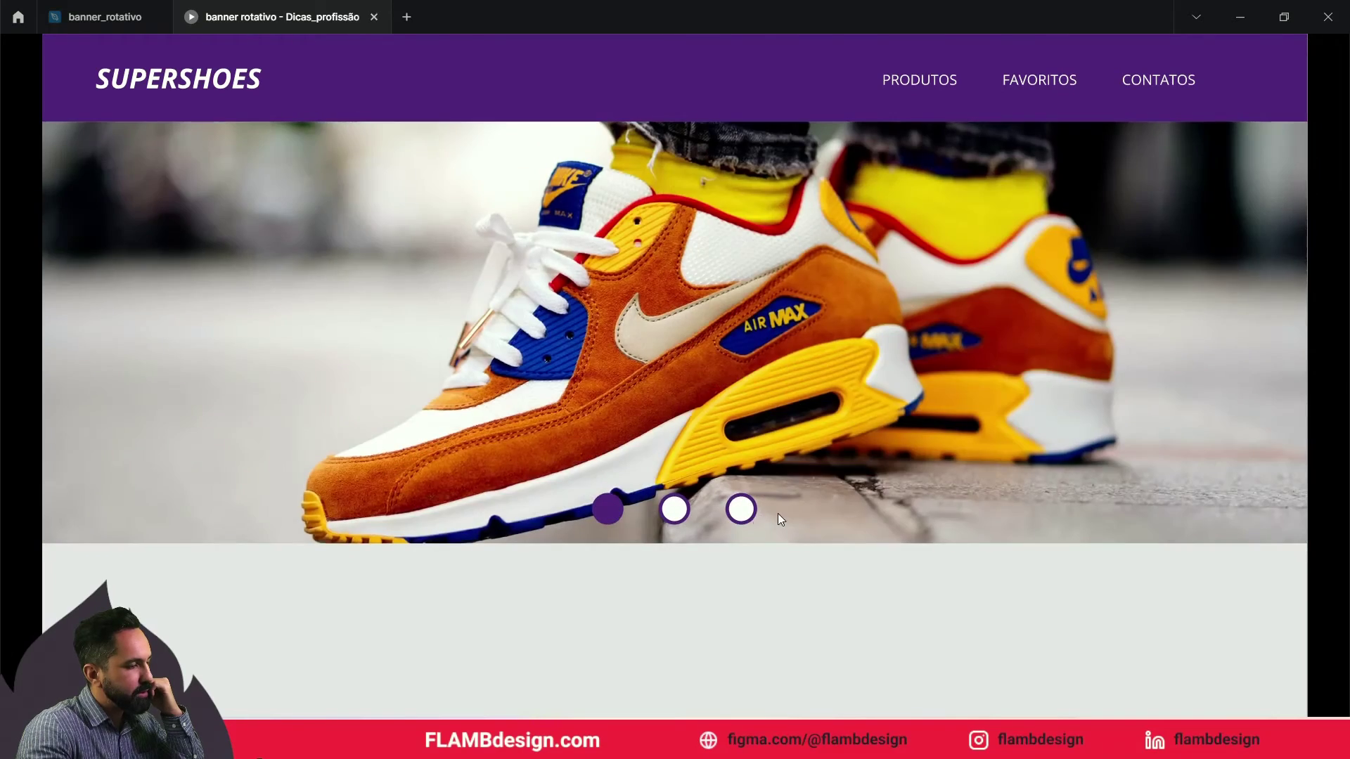
{"action": "left_click", "coordinate": [741, 514]}
{"action": "left_click", "coordinate": [674, 510]}
{"action": "left_click", "coordinate": [740, 511]}
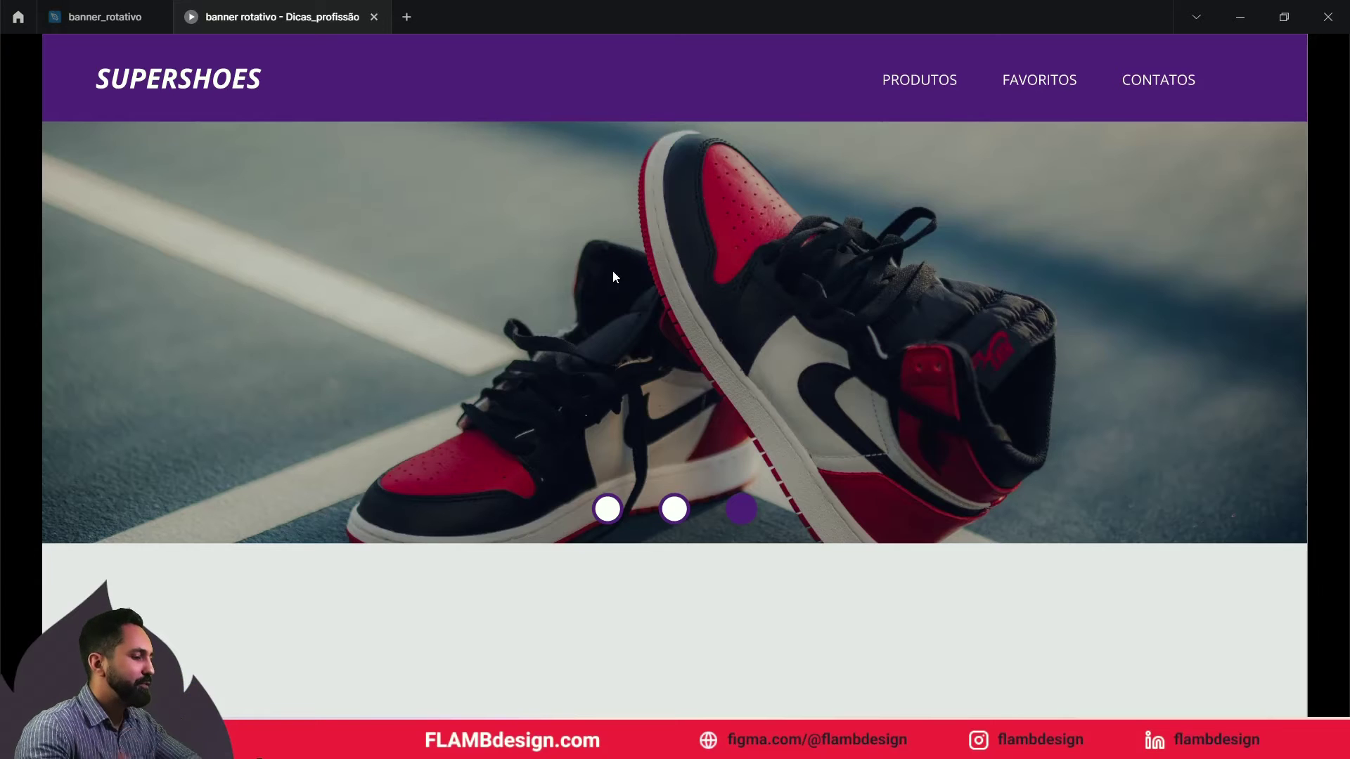
{"action": "left_click", "coordinate": [116, 21]}
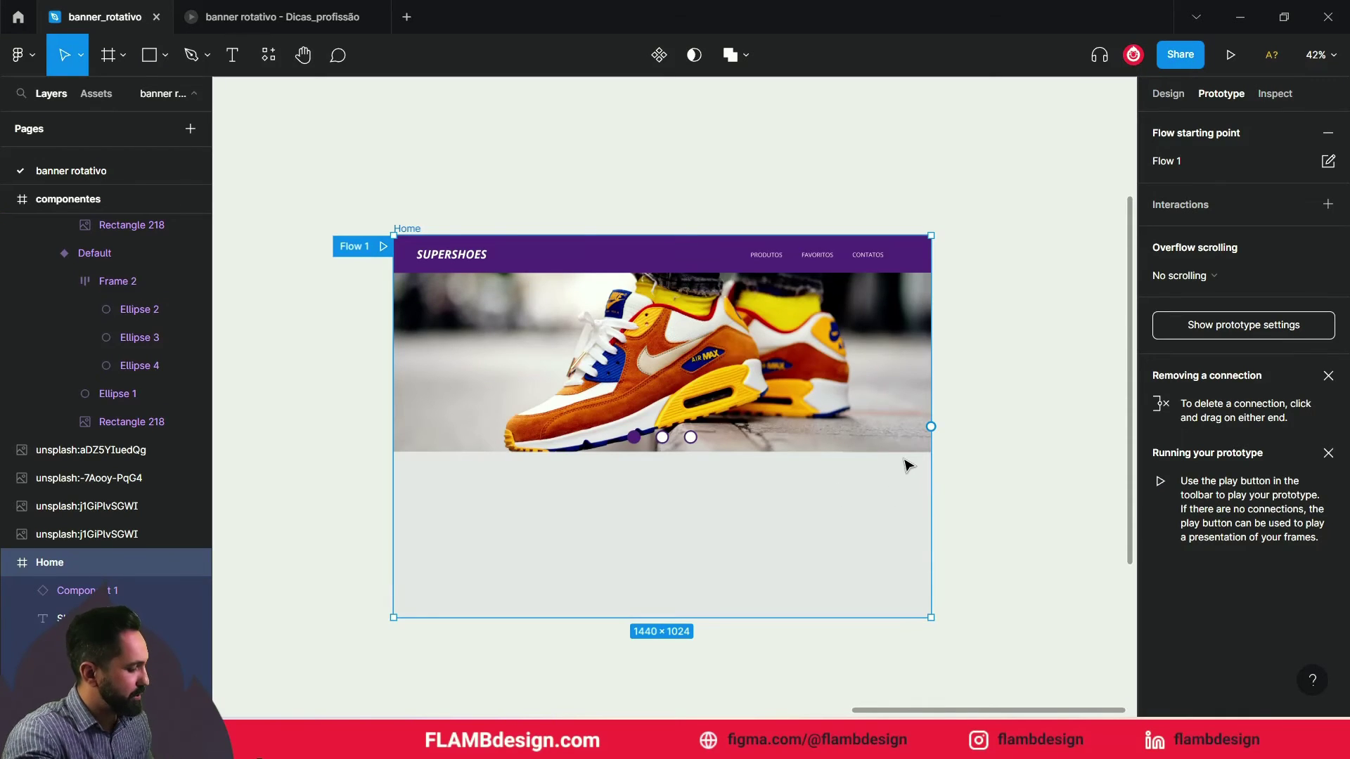
Bring the componentes frame into view and deselect the Home frame
{"action": "scroll", "coordinate": [775, 350], "scroll_direction": "down", "scroll_amount": 3}
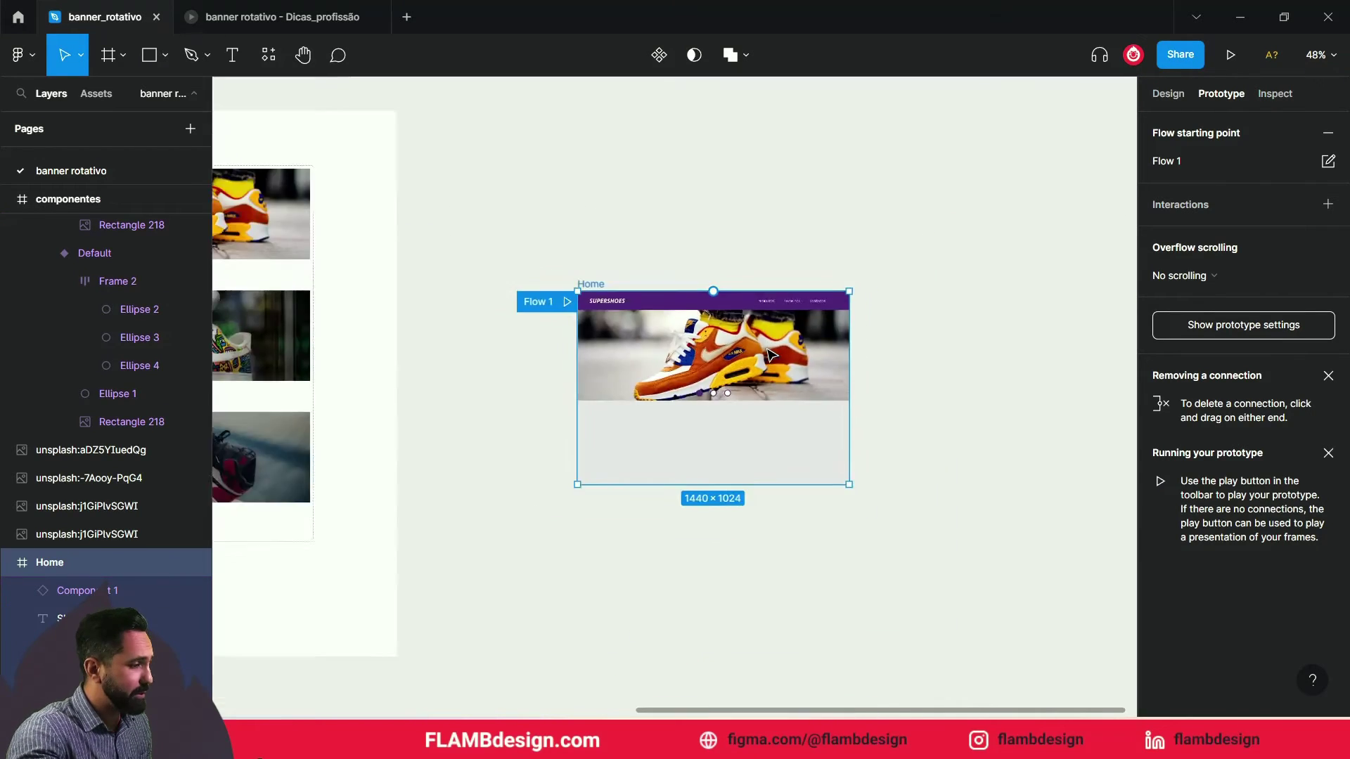
{"action": "left_click_drag", "start_coordinate": [592, 289], "coordinate": [829, 352]}
{"action": "left_click", "coordinate": [751, 271]}
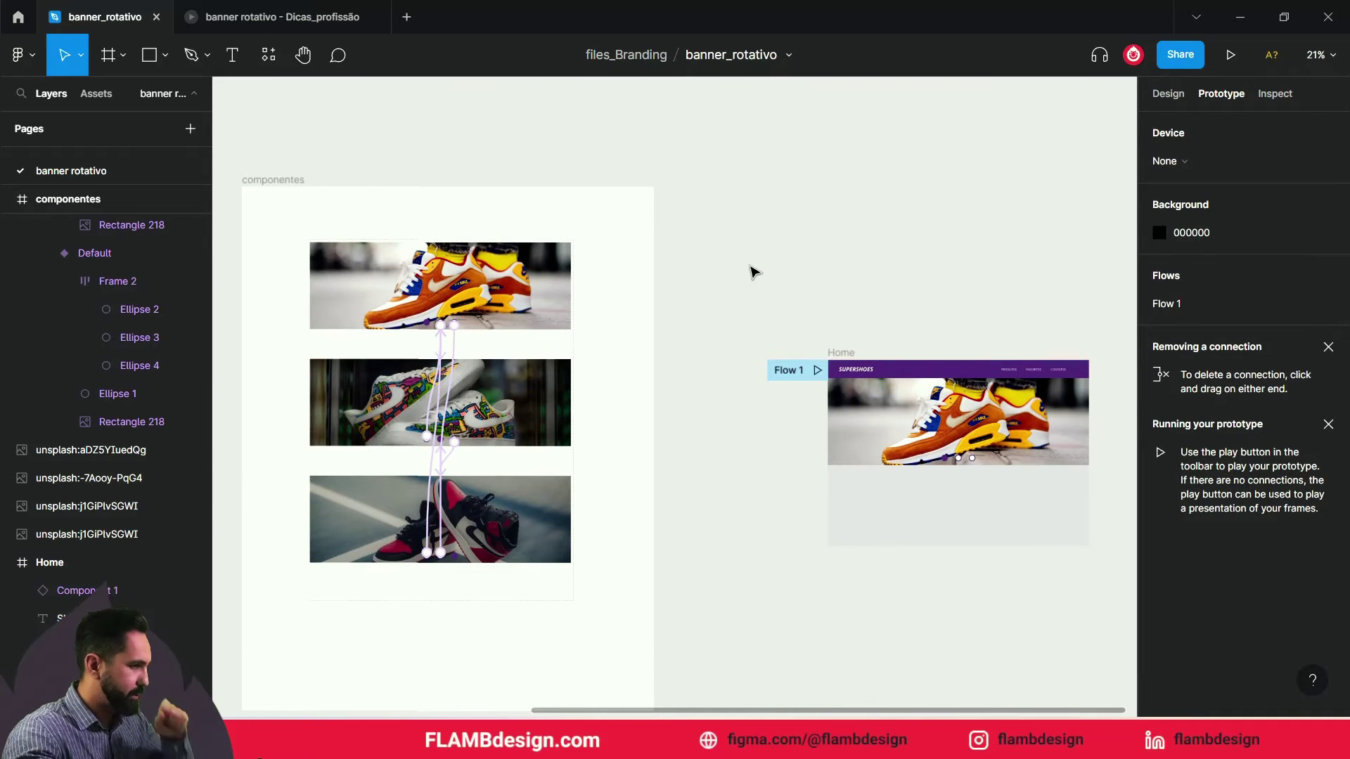
{"action": "scroll", "coordinate": [727, 294], "scroll_direction": "up", "scroll_amount": 3}
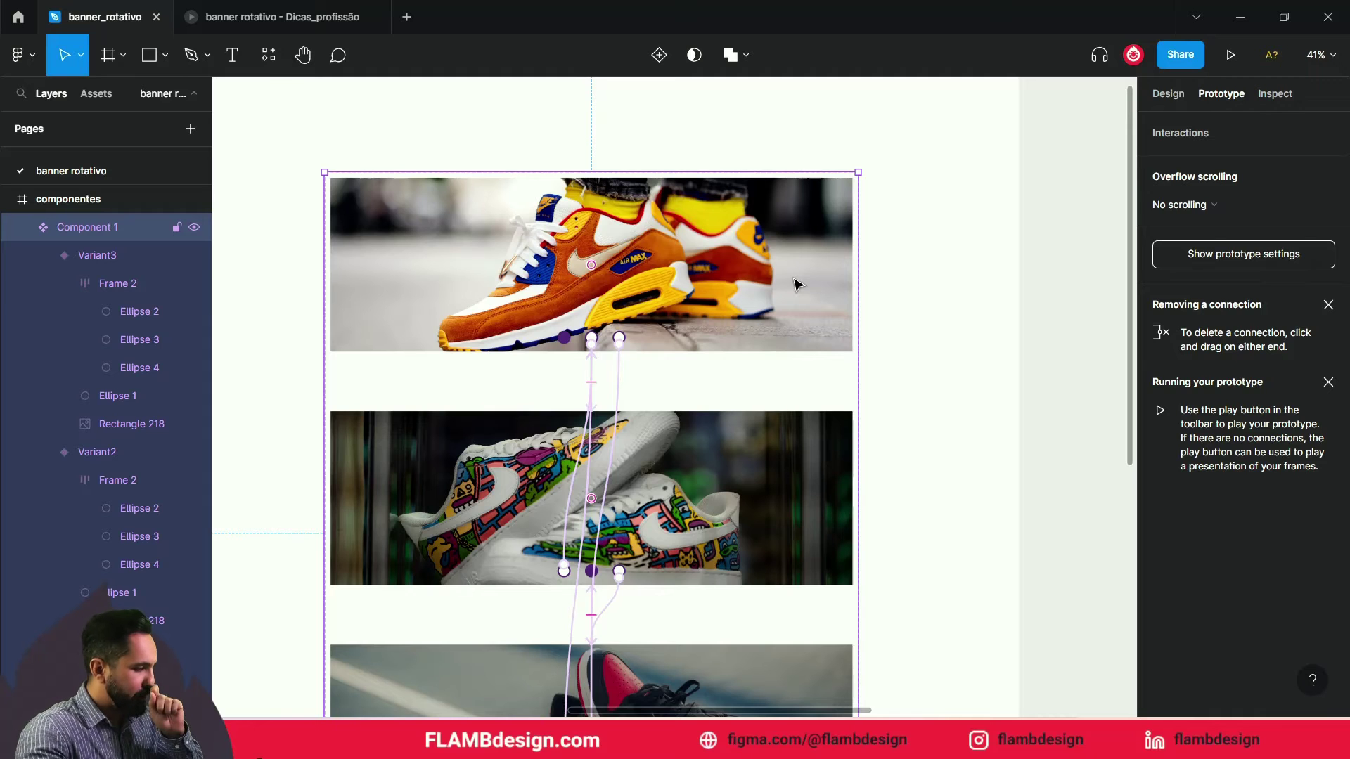
Preview the prototype again, then drag a connection from the orange-shoe variant toward Variant2
{"action": "key", "text": "ctrl+alt+Return"}
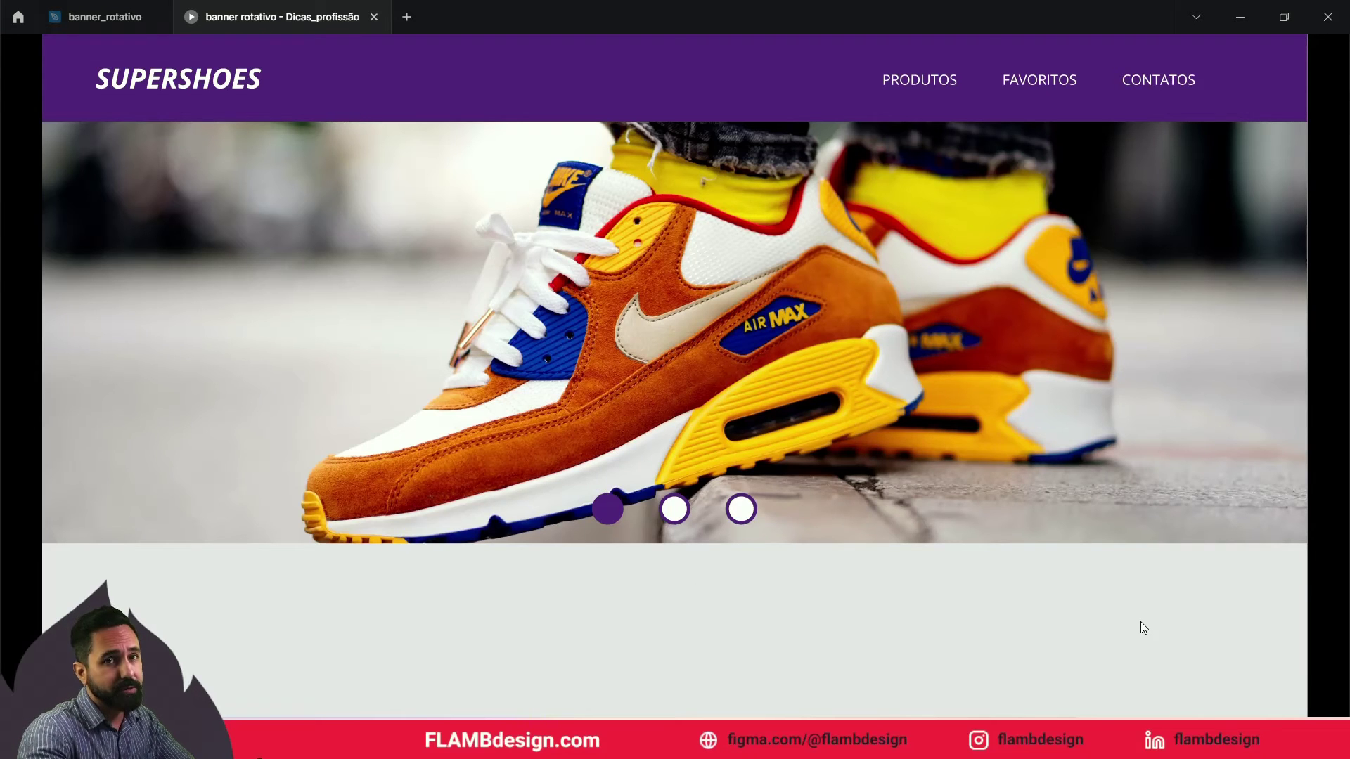
{"action": "left_click", "coordinate": [105, 17]}
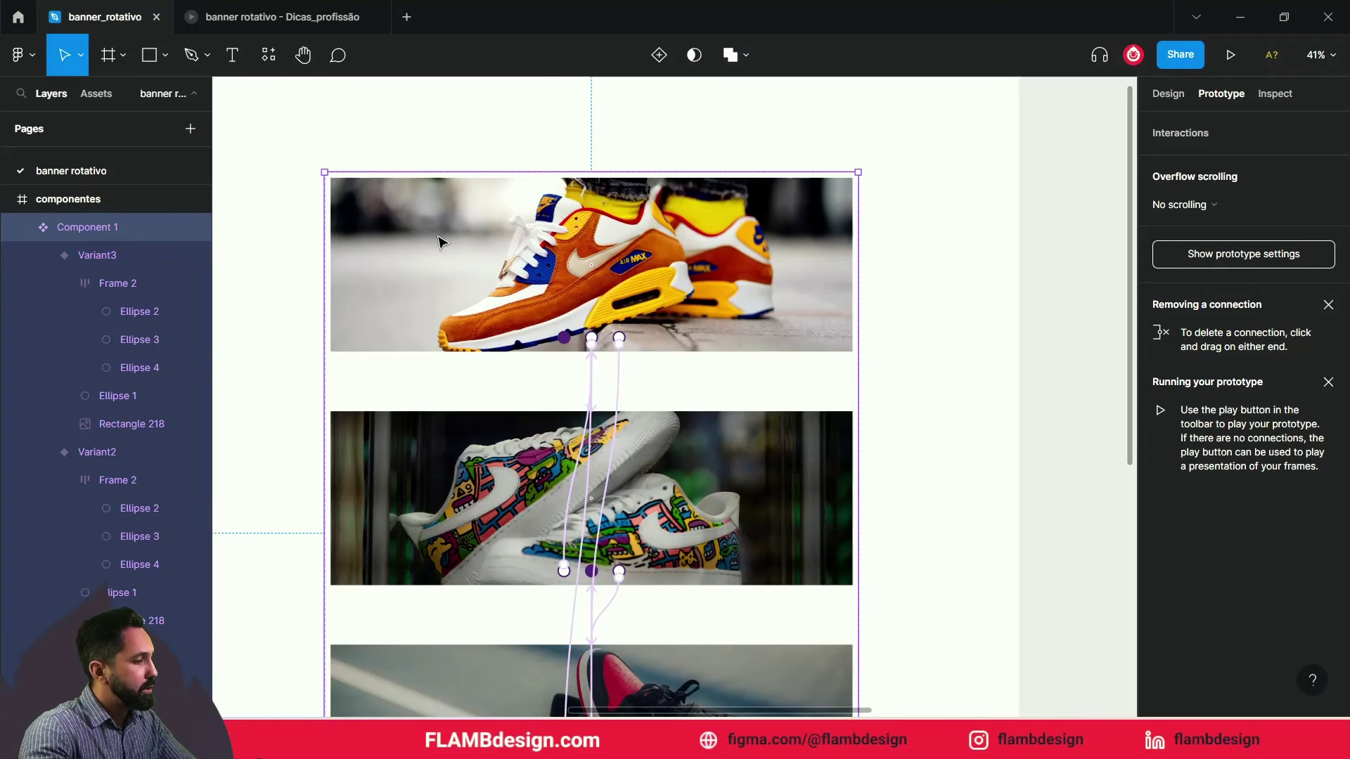
{"action": "left_click", "coordinate": [795, 296]}
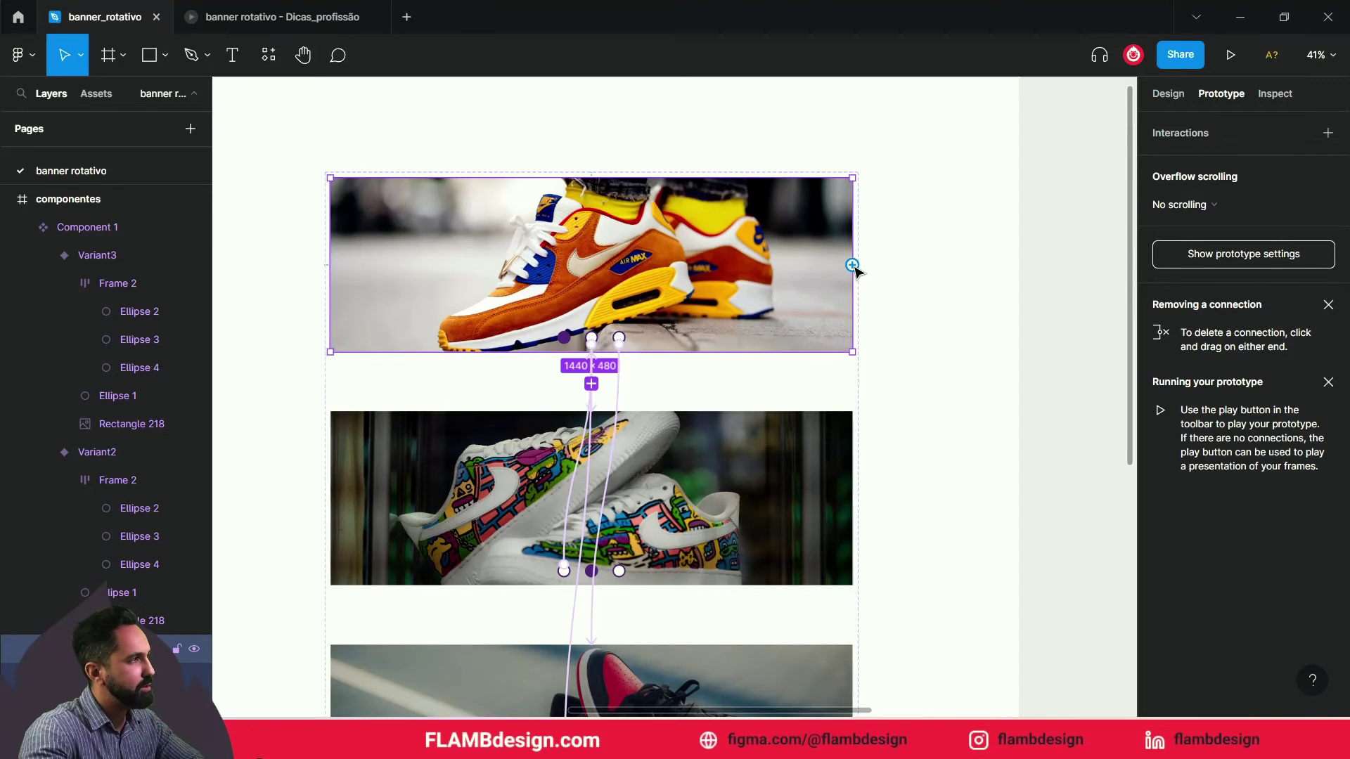
{"action": "mouse_move", "coordinate": [852, 266]}
{"action": "left_mouse_down"}
{"action": "mouse_move", "coordinate": [807, 379]}
{"action": "mouse_move", "coordinate": [667, 459]}
{"action": "left_mouse_up"}
Set the orange banner's interaction to After delay with an 800 ms smart animate, adjusting the delay
{"action": "scroll", "coordinate": [632, 396], "scroll_direction": "up", "scroll_amount": 3}
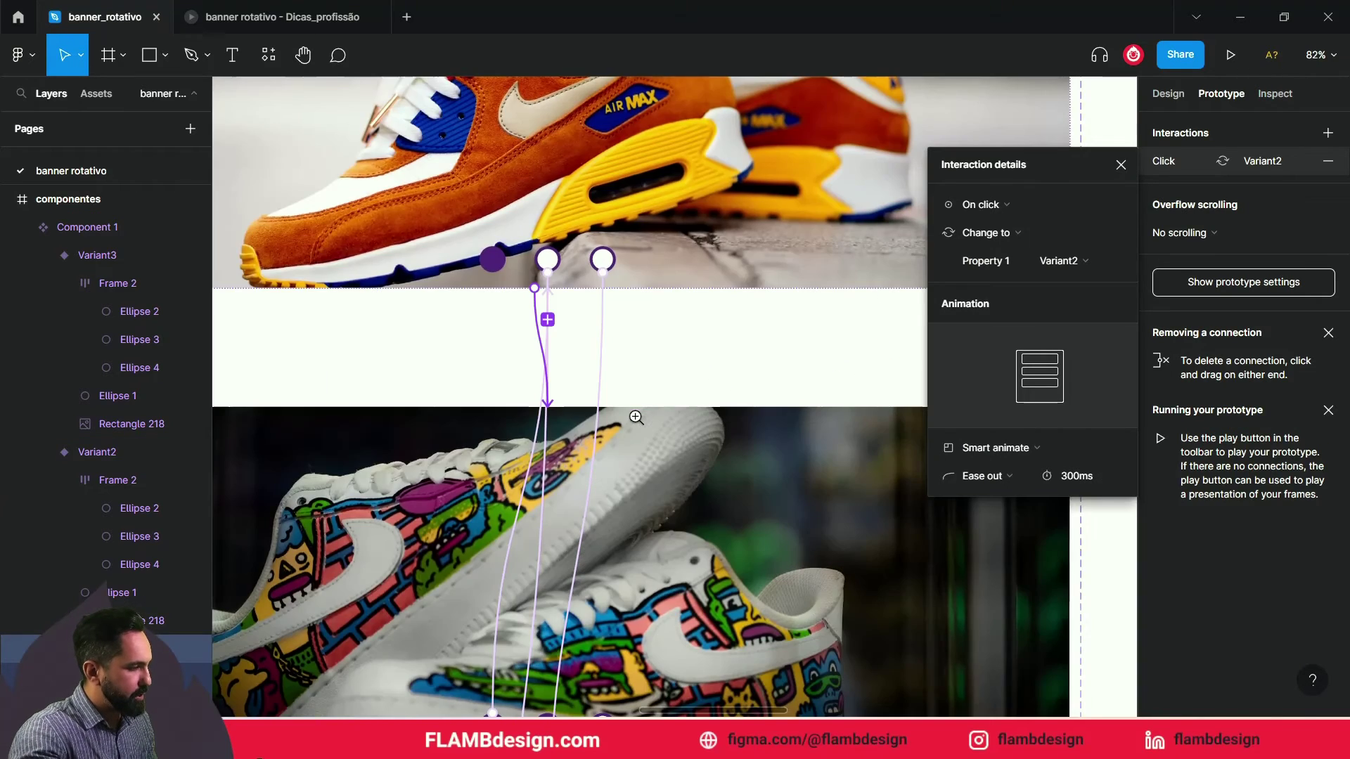
{"action": "scroll", "coordinate": [639, 331], "scroll_direction": "up", "scroll_amount": 3}
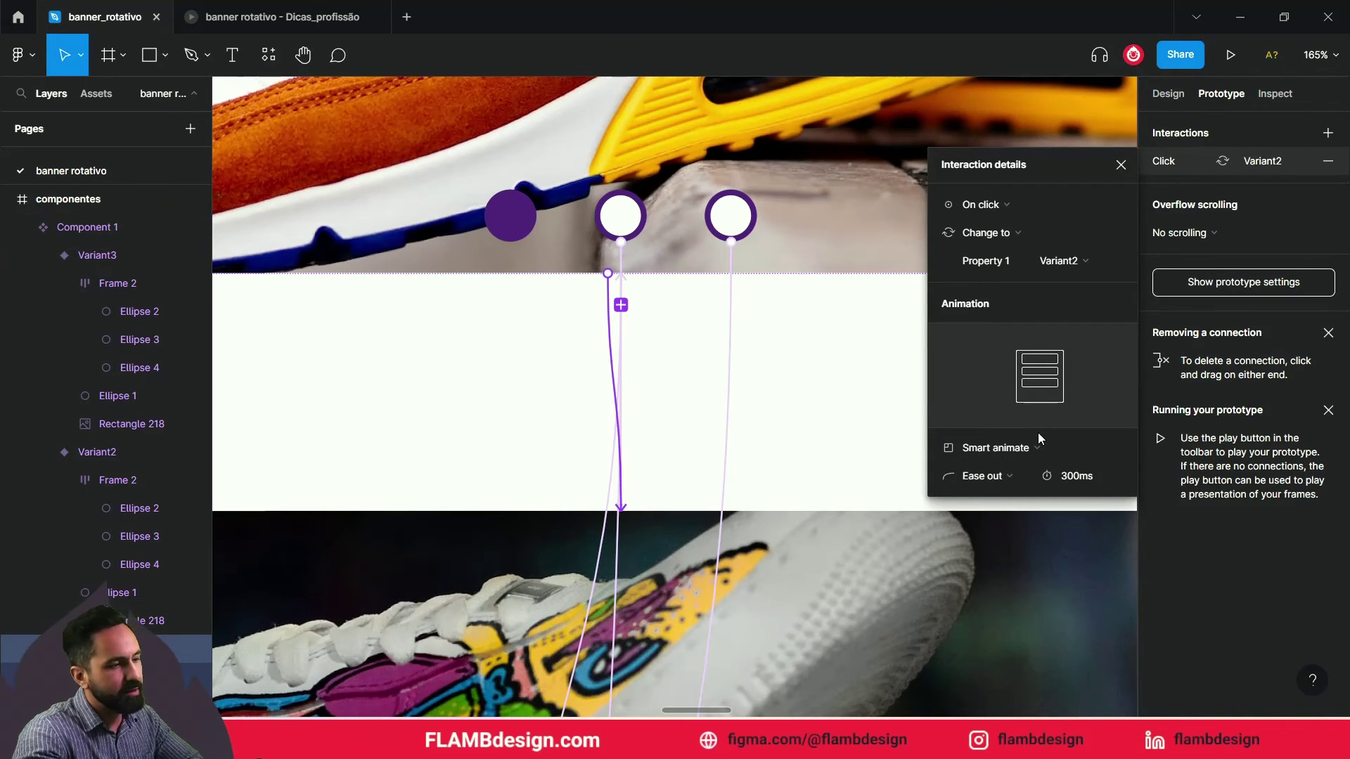
{"action": "left_click", "coordinate": [1010, 206]}
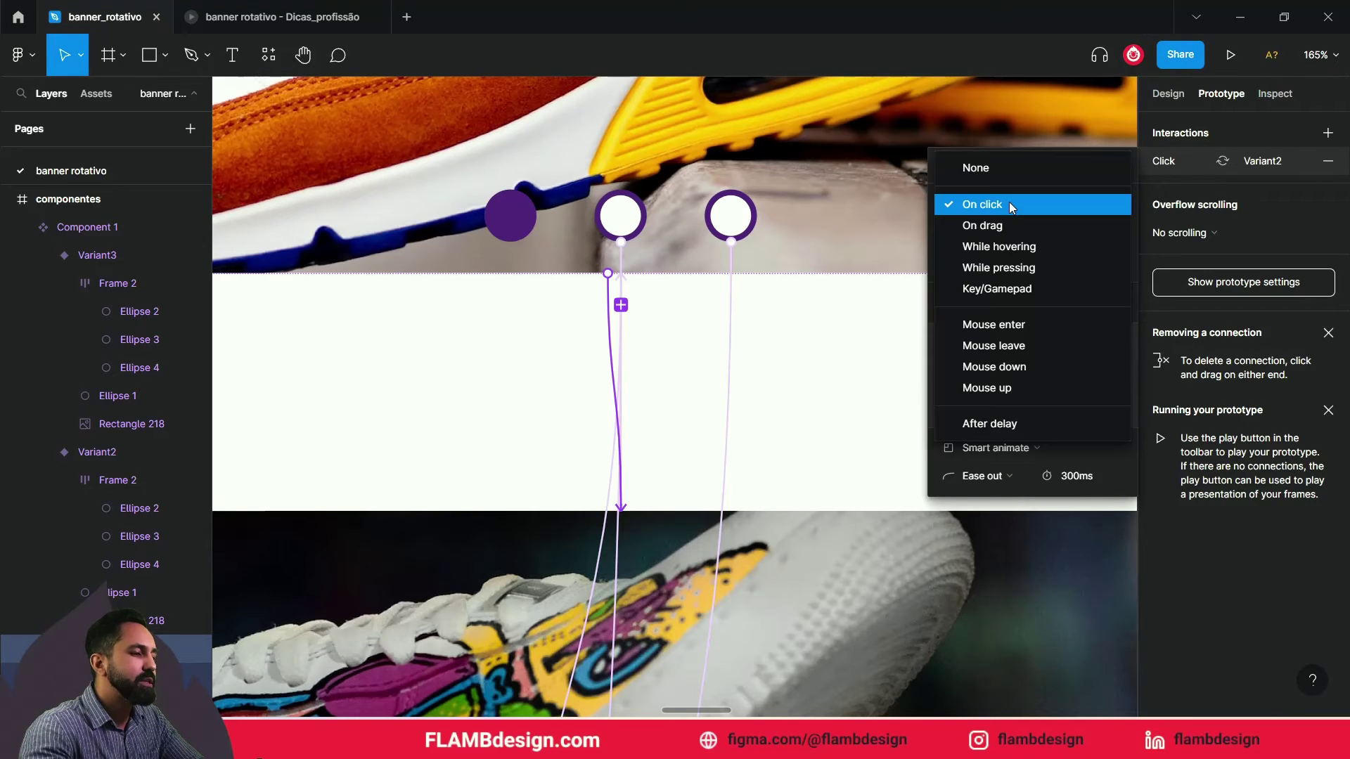
{"action": "left_click", "coordinate": [1010, 426]}
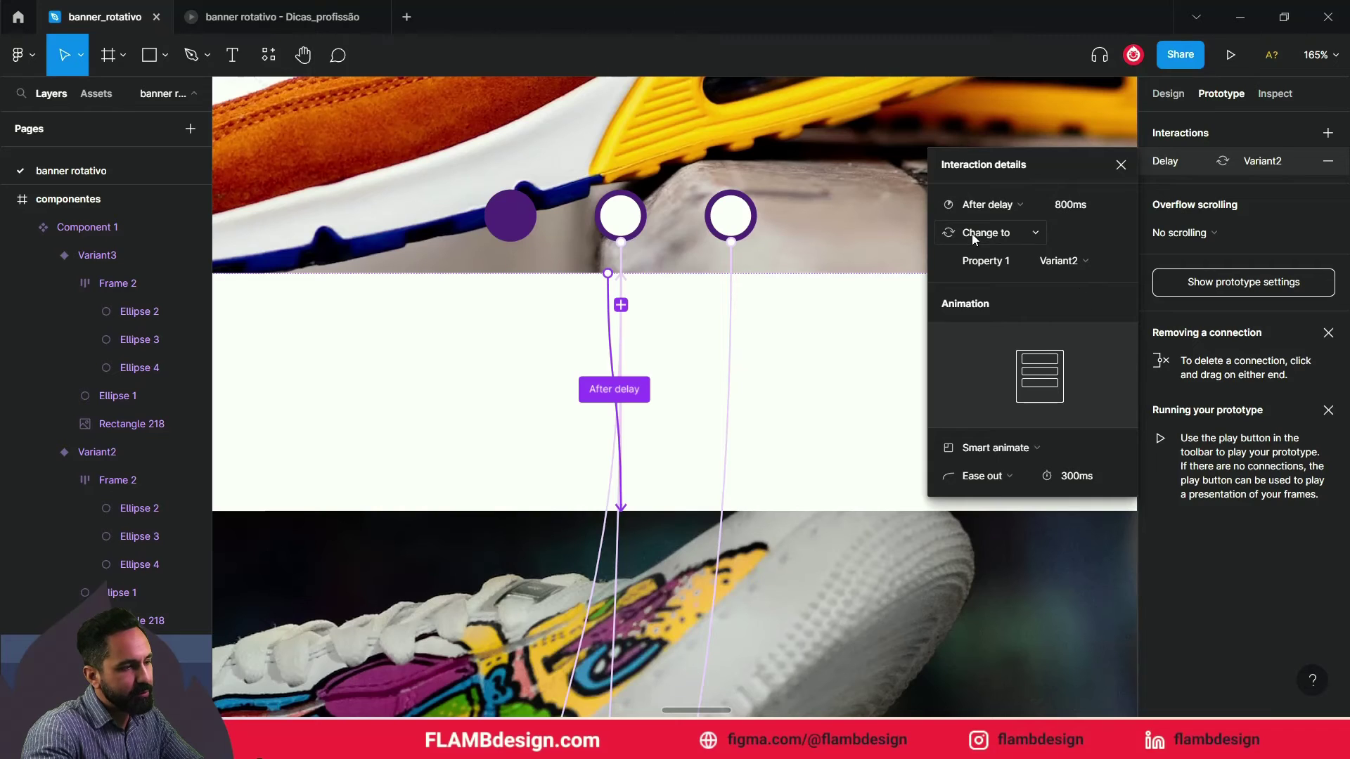
{"action": "left_click", "coordinate": [1069, 476]}
{"action": "type", "text": "800"}
{"action": "left_click", "coordinate": [1065, 206]}
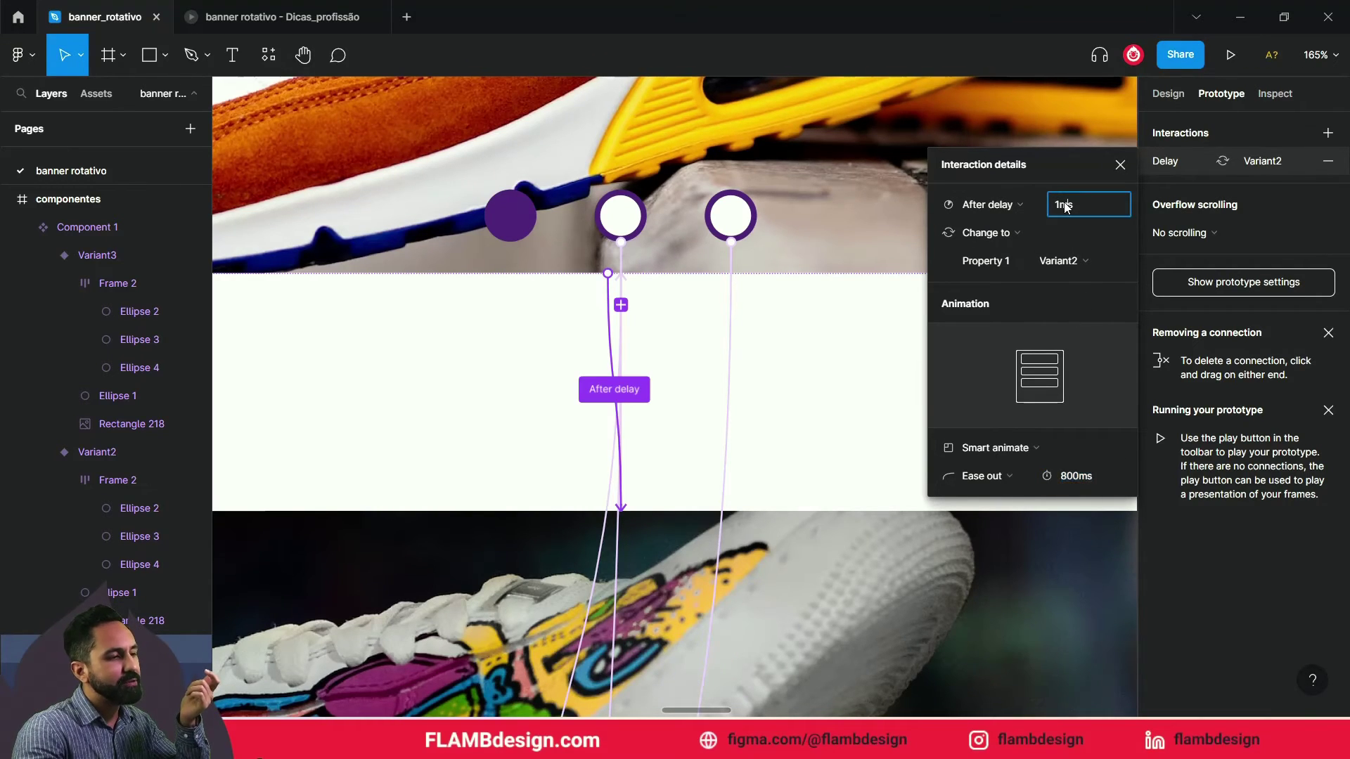
{"action": "left_click", "coordinate": [268, 9]}
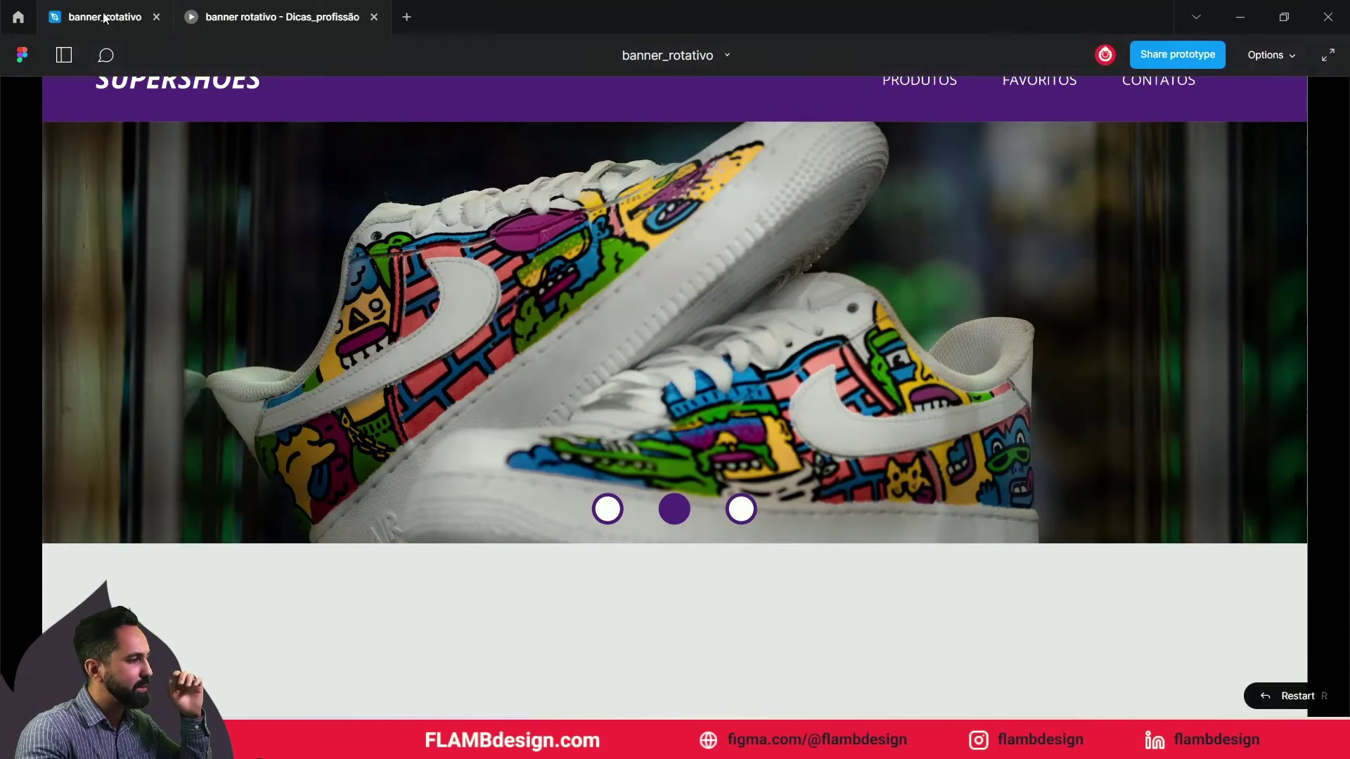
Set the orange banner's After delay to 1500 ms and test the timing in the prototype preview
{"action": "left_click", "coordinate": [104, 16]}
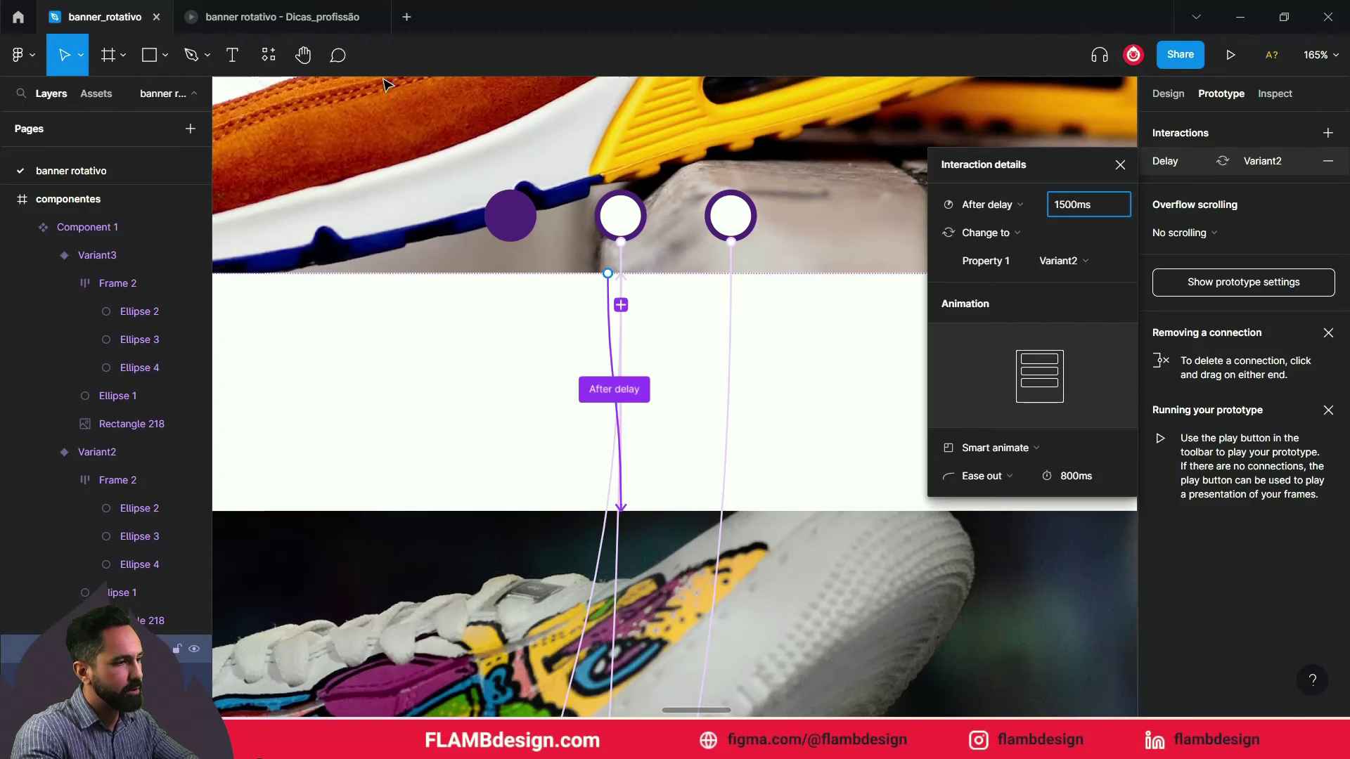
{"action": "left_click", "coordinate": [1064, 301]}
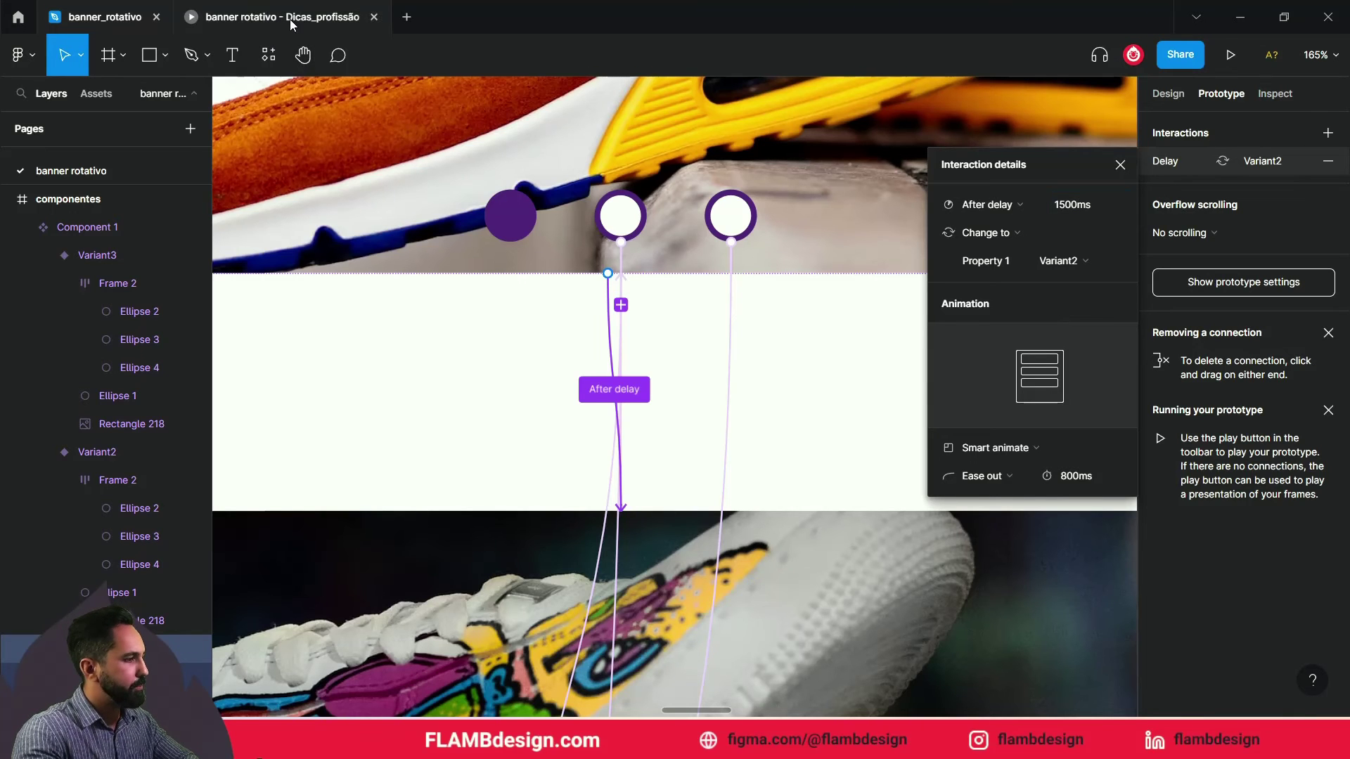
{"action": "left_click", "coordinate": [292, 21]}
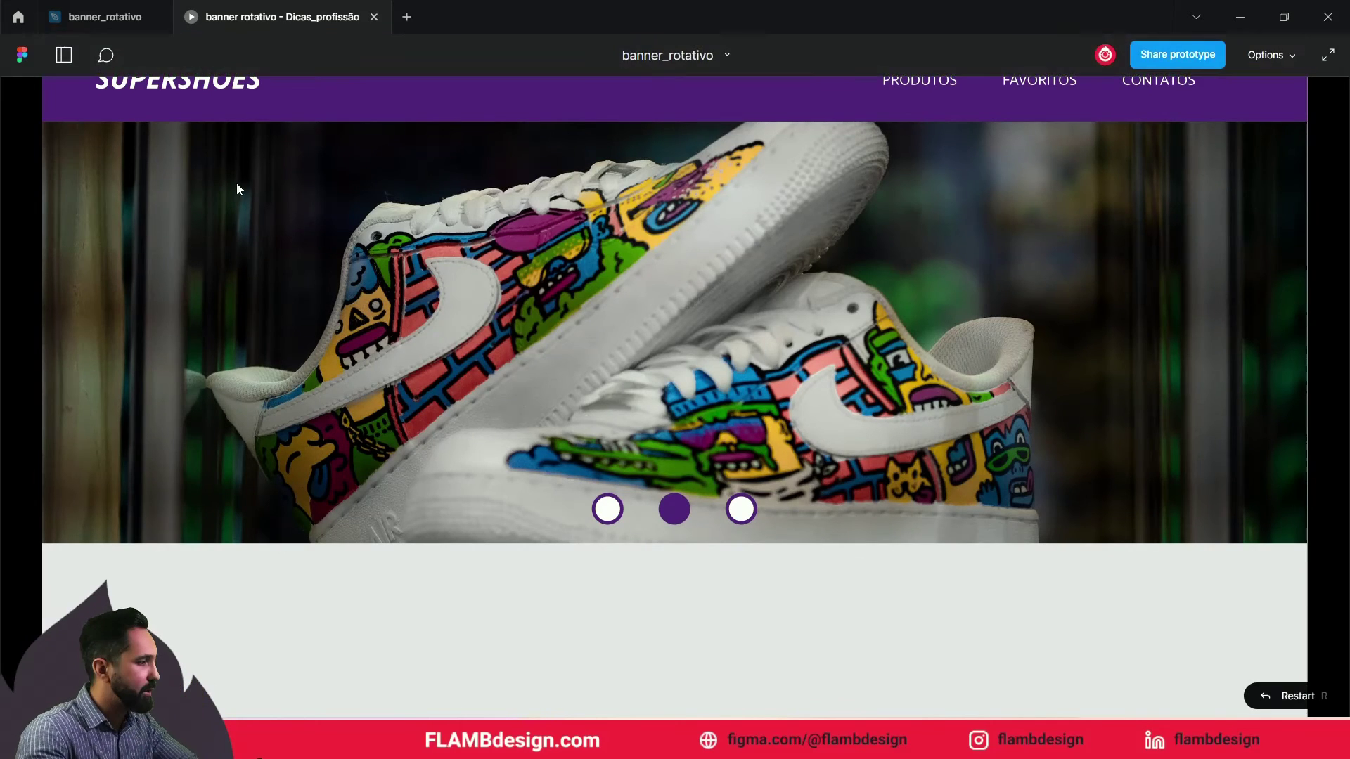
{"action": "left_click", "coordinate": [105, 16]}
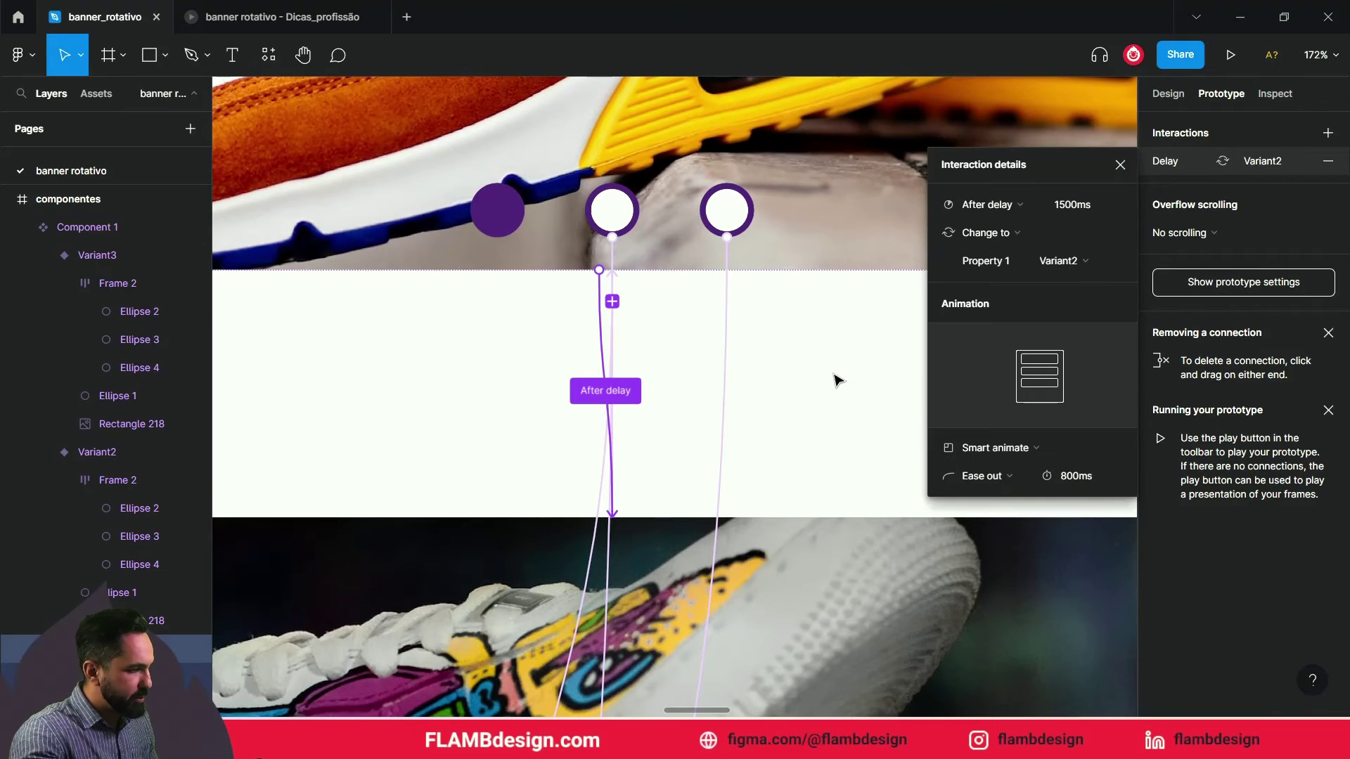
Connect the painted-shoe banner variant (Variant2) to Variant3
{"action": "scroll", "coordinate": [837, 379], "scroll_direction": "down", "scroll_amount": 3}
{"action": "scroll", "coordinate": [752, 422], "scroll_direction": "down", "scroll_amount": 2}
{"action": "scroll", "coordinate": [751, 394], "scroll_direction": "down", "scroll_amount": 2}
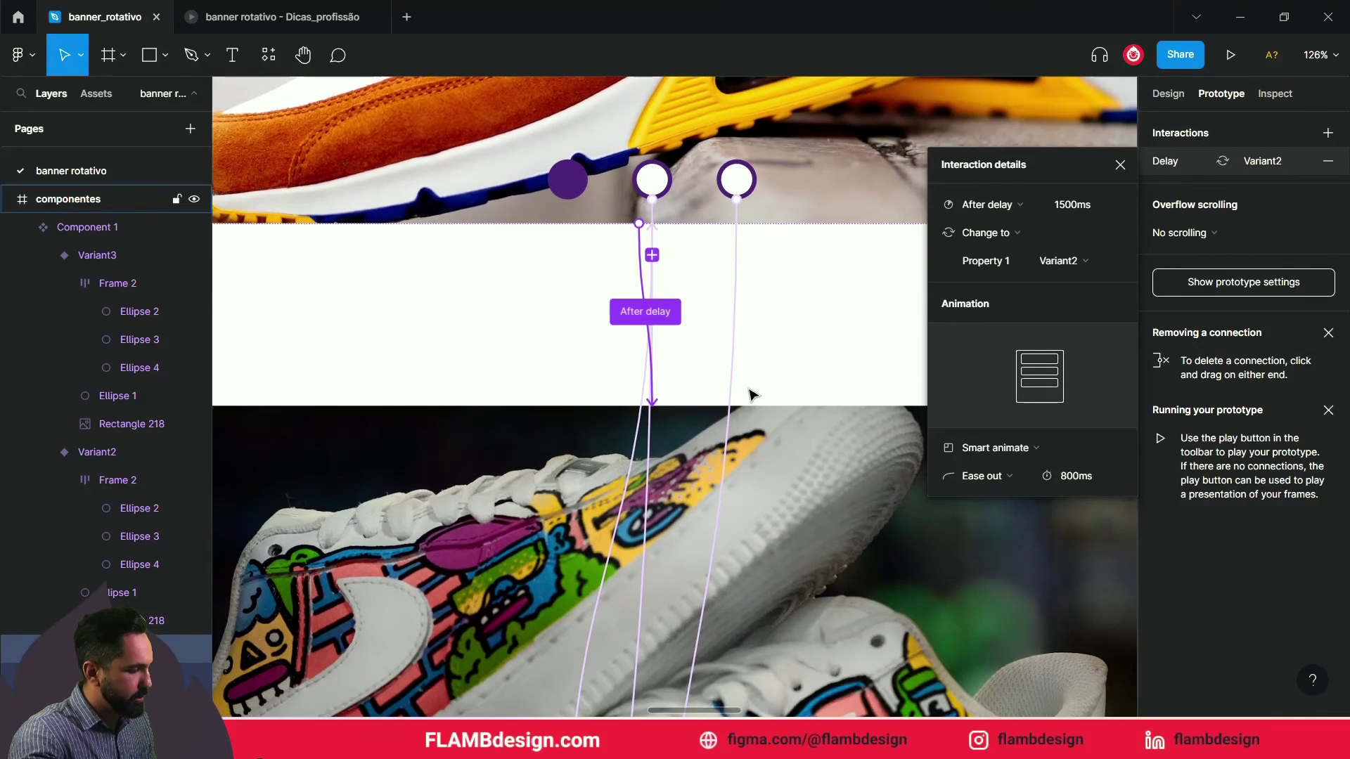
{"action": "scroll", "coordinate": [751, 394], "scroll_direction": "down", "scroll_amount": 2}
{"action": "scroll", "coordinate": [751, 393], "scroll_direction": "down", "scroll_amount": 2}
{"action": "left_click", "coordinate": [794, 492]}
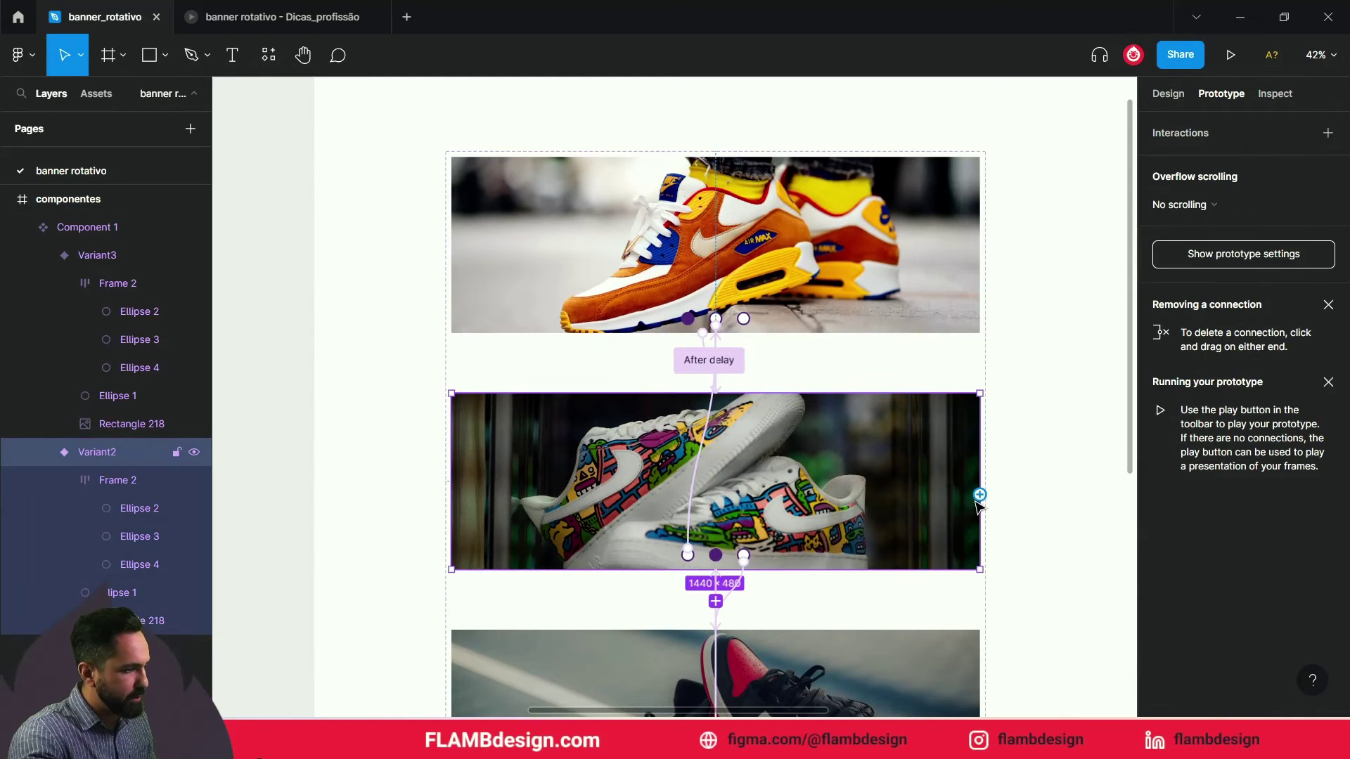
{"action": "mouse_move", "coordinate": [980, 495]}
{"action": "left_mouse_down"}
{"action": "mouse_move", "coordinate": [929, 605]}
{"action": "mouse_move", "coordinate": [661, 619]}
{"action": "left_mouse_up"}
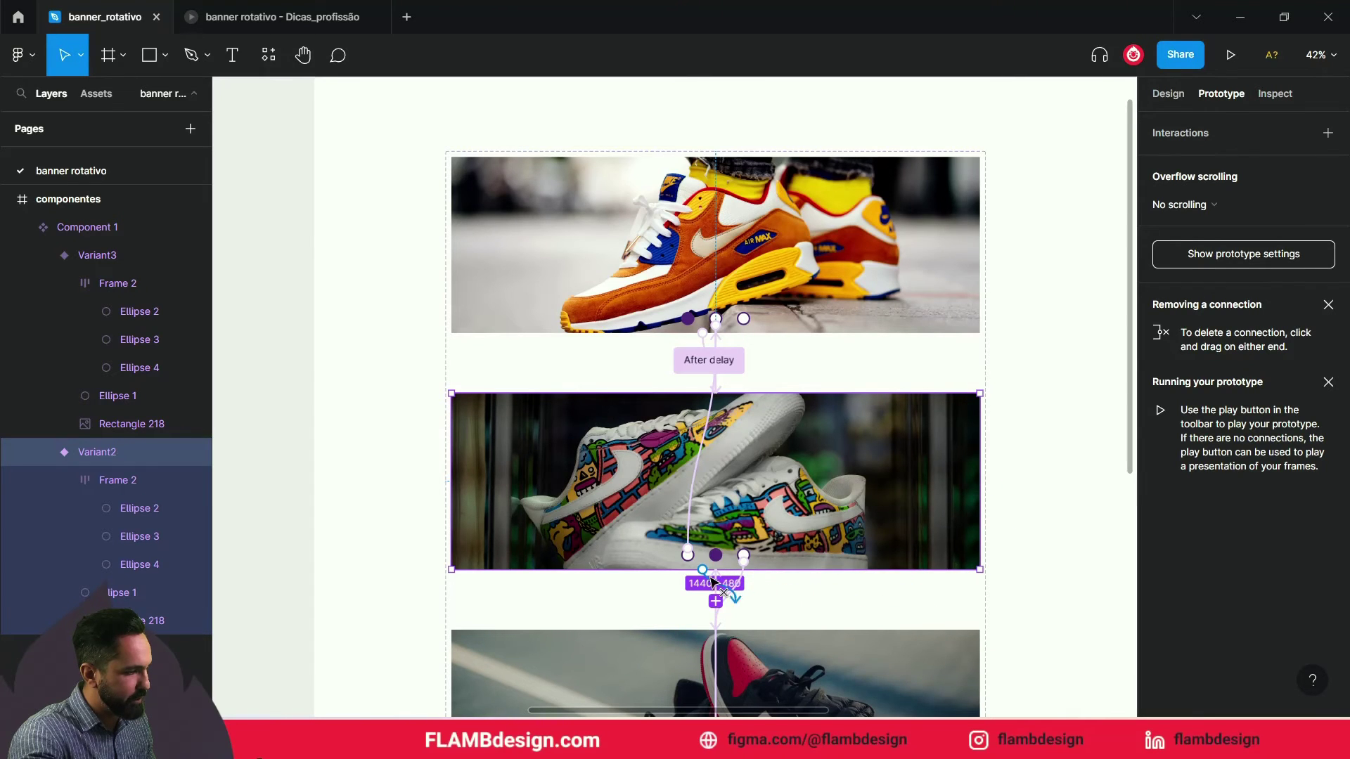
{"action": "left_click_drag", "start_coordinate": [661, 622], "coordinate": [673, 652]}
Make the Variant2 connection fire After delay 1400 ms with a 300 ms animation
{"action": "scroll", "coordinate": [703, 633], "scroll_direction": "up", "scroll_amount": 1}
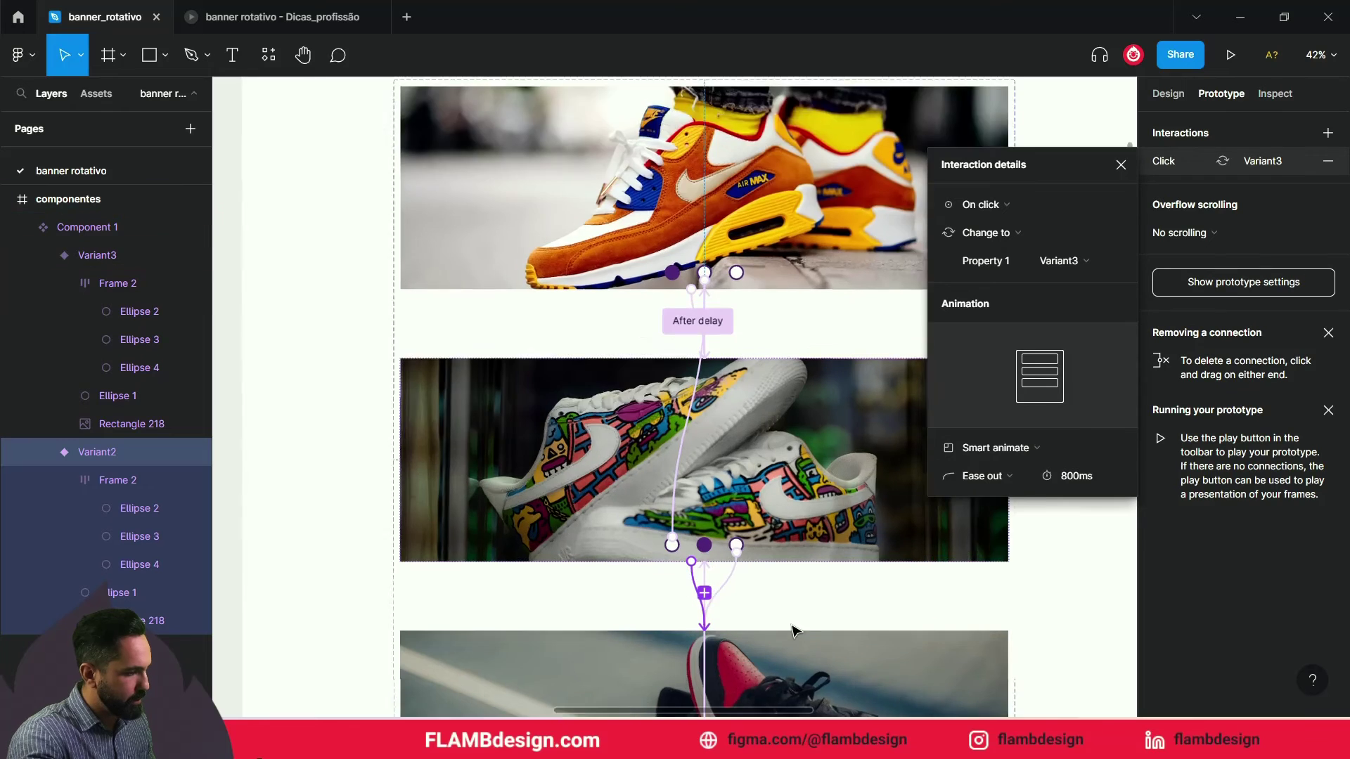
{"action": "scroll", "coordinate": [767, 626], "scroll_direction": "up", "scroll_amount": 1}
{"action": "scroll", "coordinate": [756, 623], "scroll_direction": "up", "scroll_amount": 2}
{"action": "scroll", "coordinate": [748, 621], "scroll_direction": "up", "scroll_amount": 2}
{"action": "scroll", "coordinate": [747, 620], "scroll_direction": "up", "scroll_amount": 2}
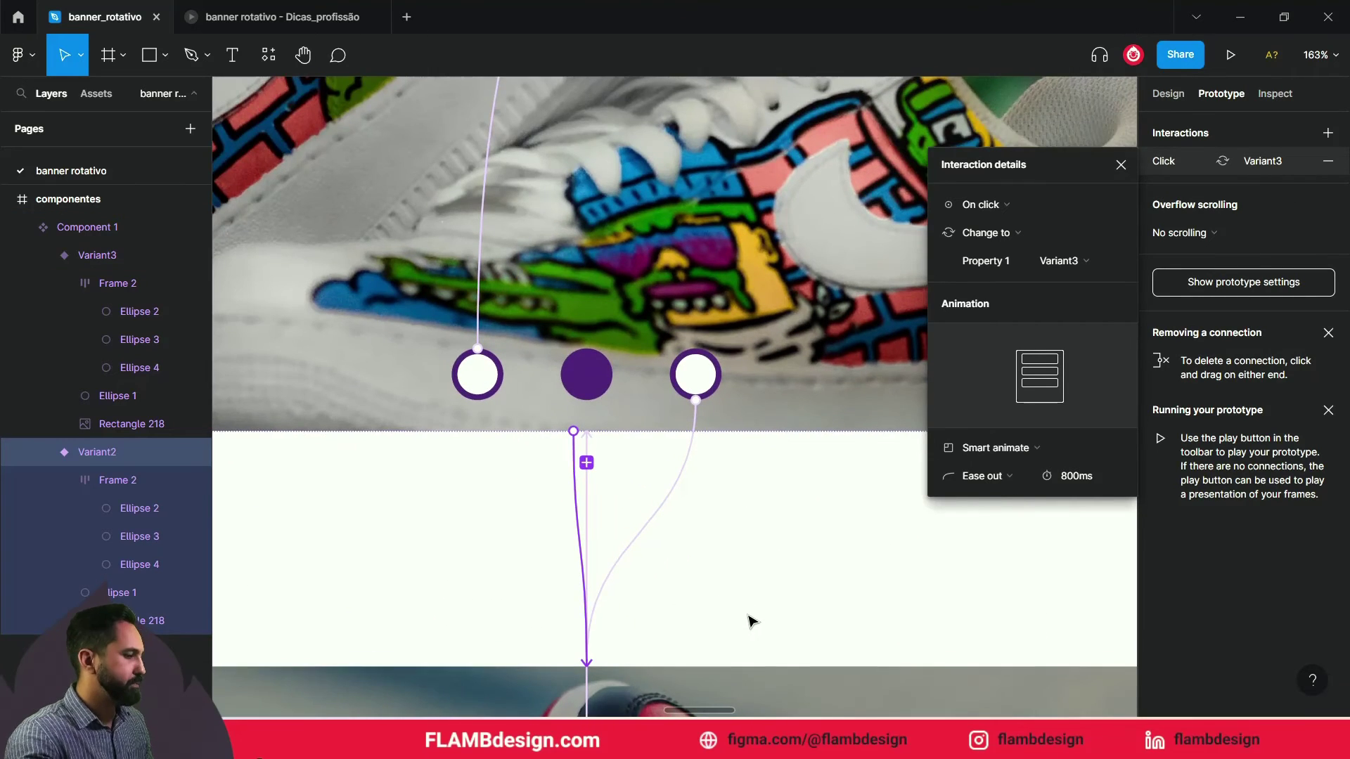
{"action": "scroll", "coordinate": [724, 608], "scroll_direction": "up", "scroll_amount": 2}
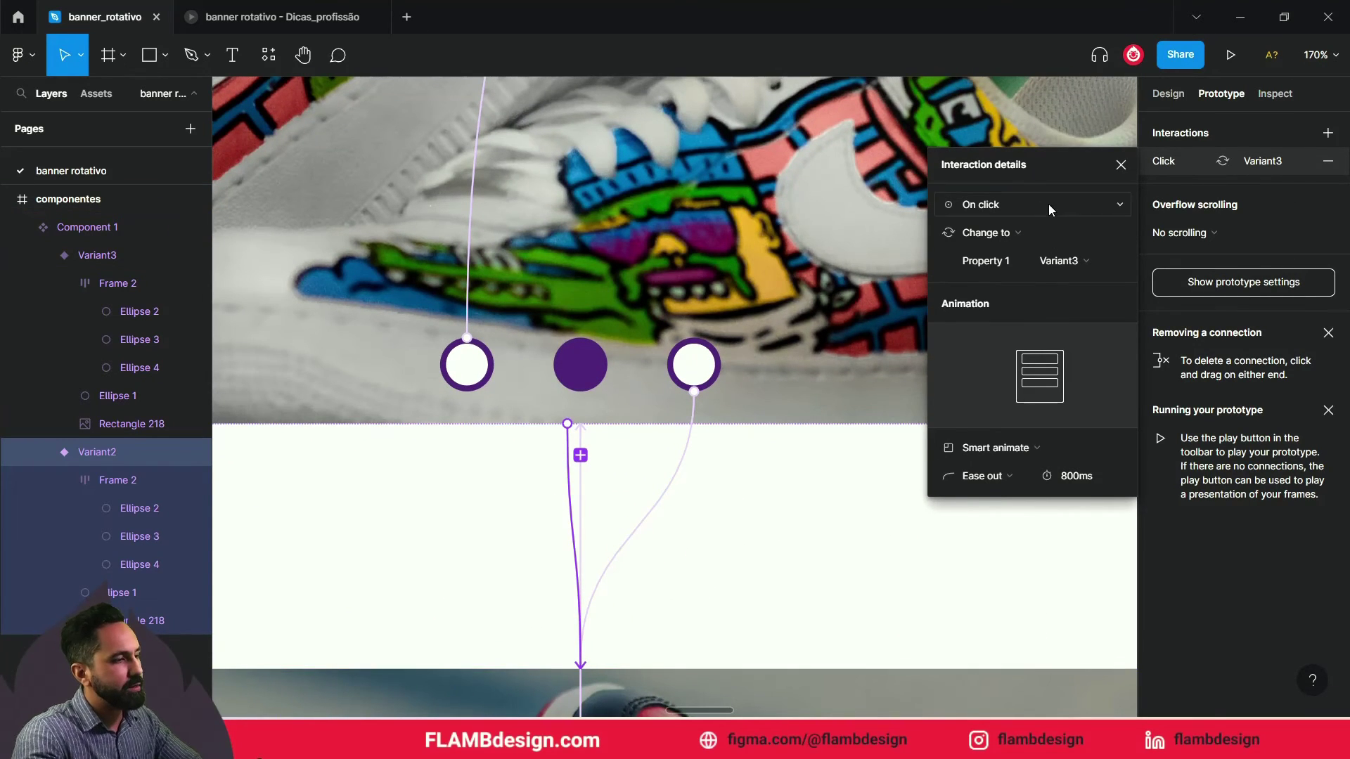
{"action": "left_click", "coordinate": [1005, 205]}
{"action": "left_click", "coordinate": [997, 421]}
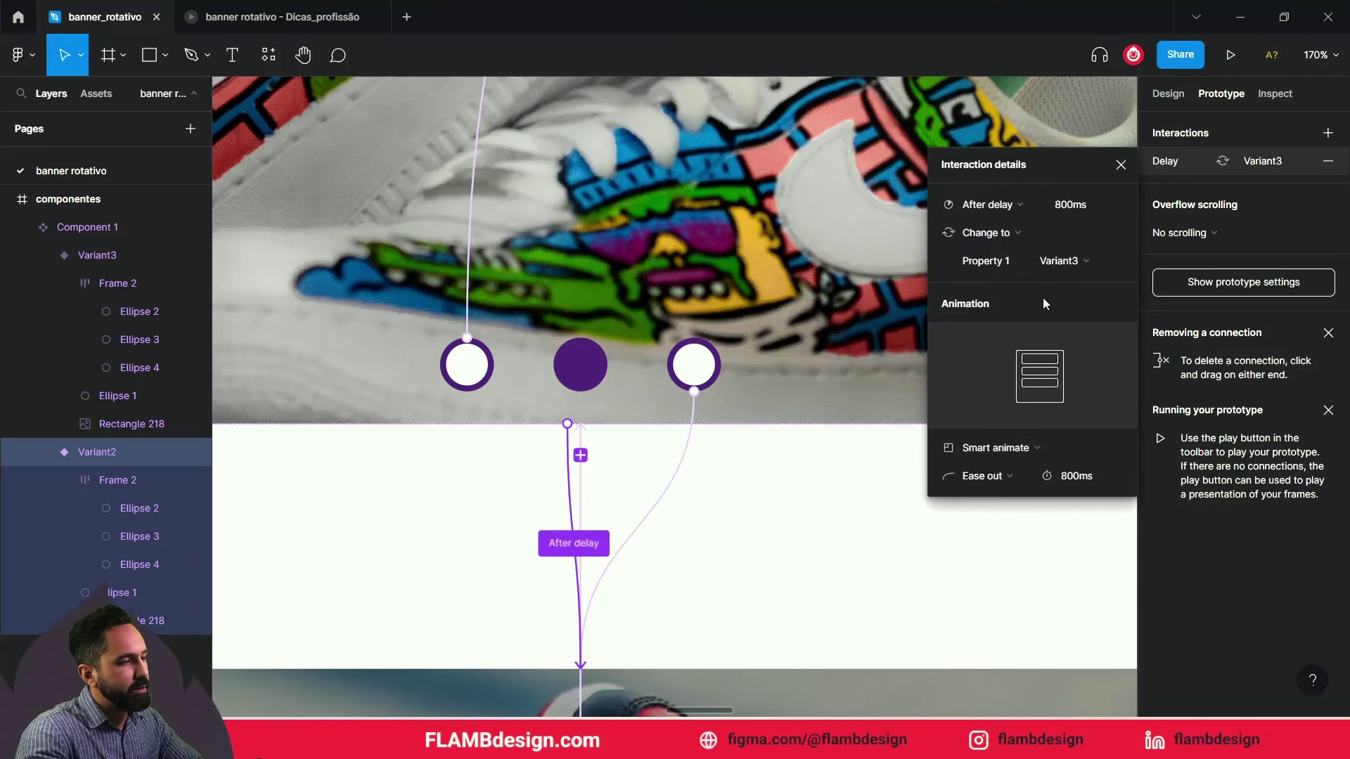
{"action": "left_click", "coordinate": [1065, 211]}
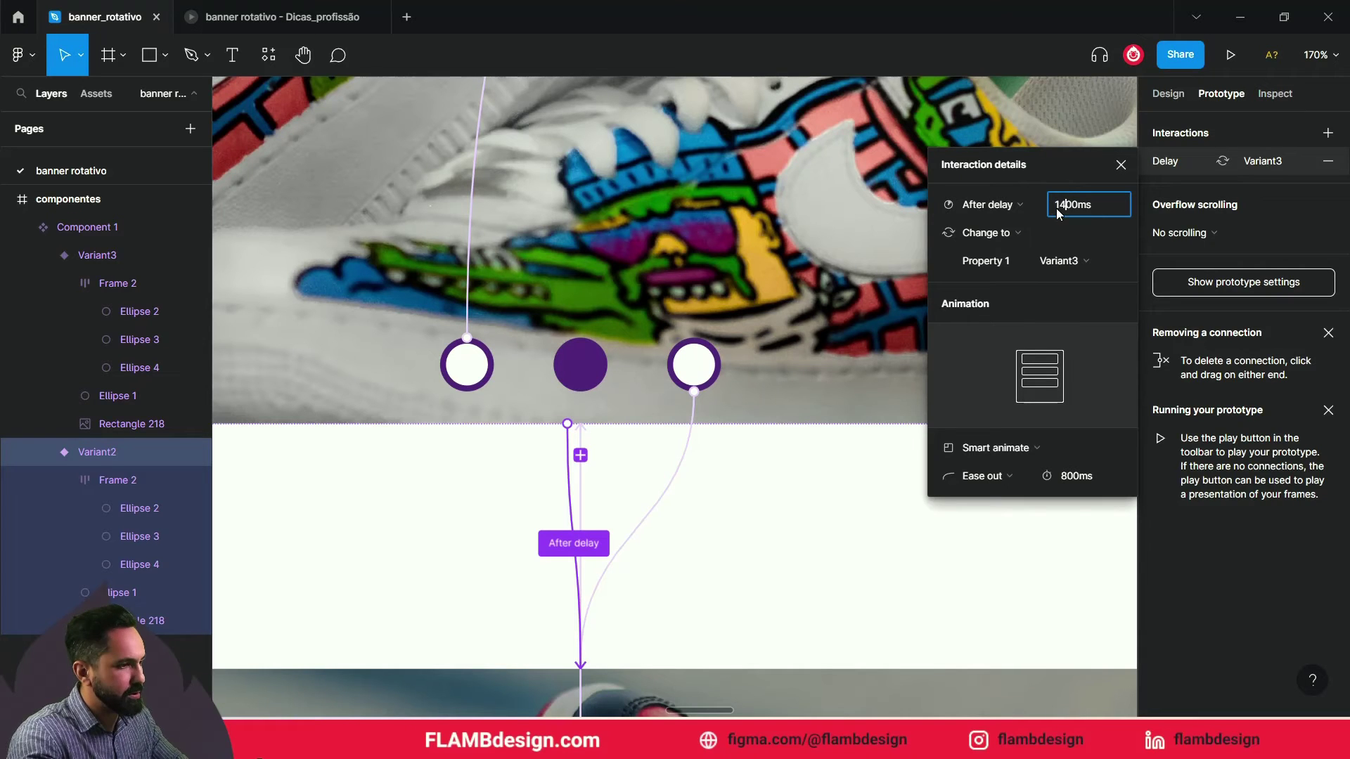
{"action": "key", "text": "Return"}
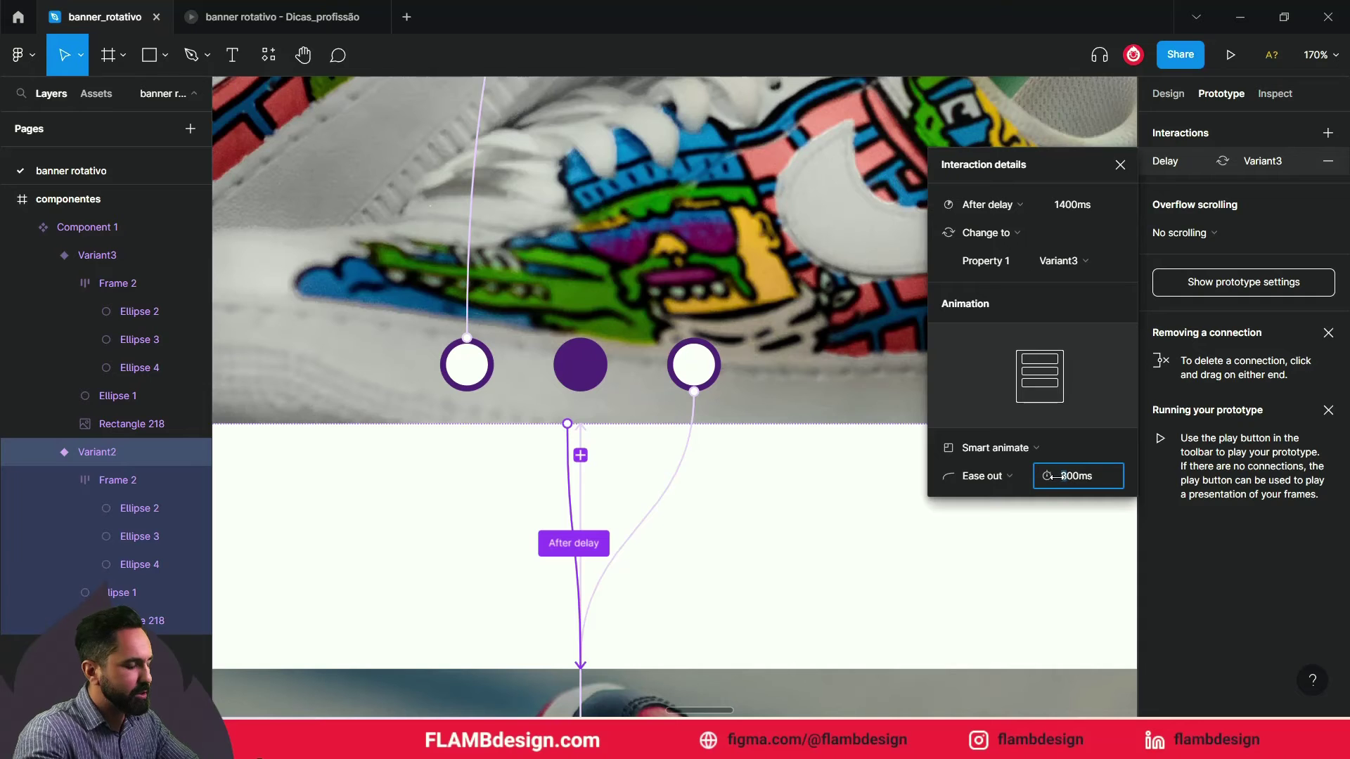
{"action": "type", "text": "300"}
{"action": "key", "text": "Return"}
{"action": "scroll", "coordinate": [801, 516], "scroll_direction": "down", "scroll_amount": 5}
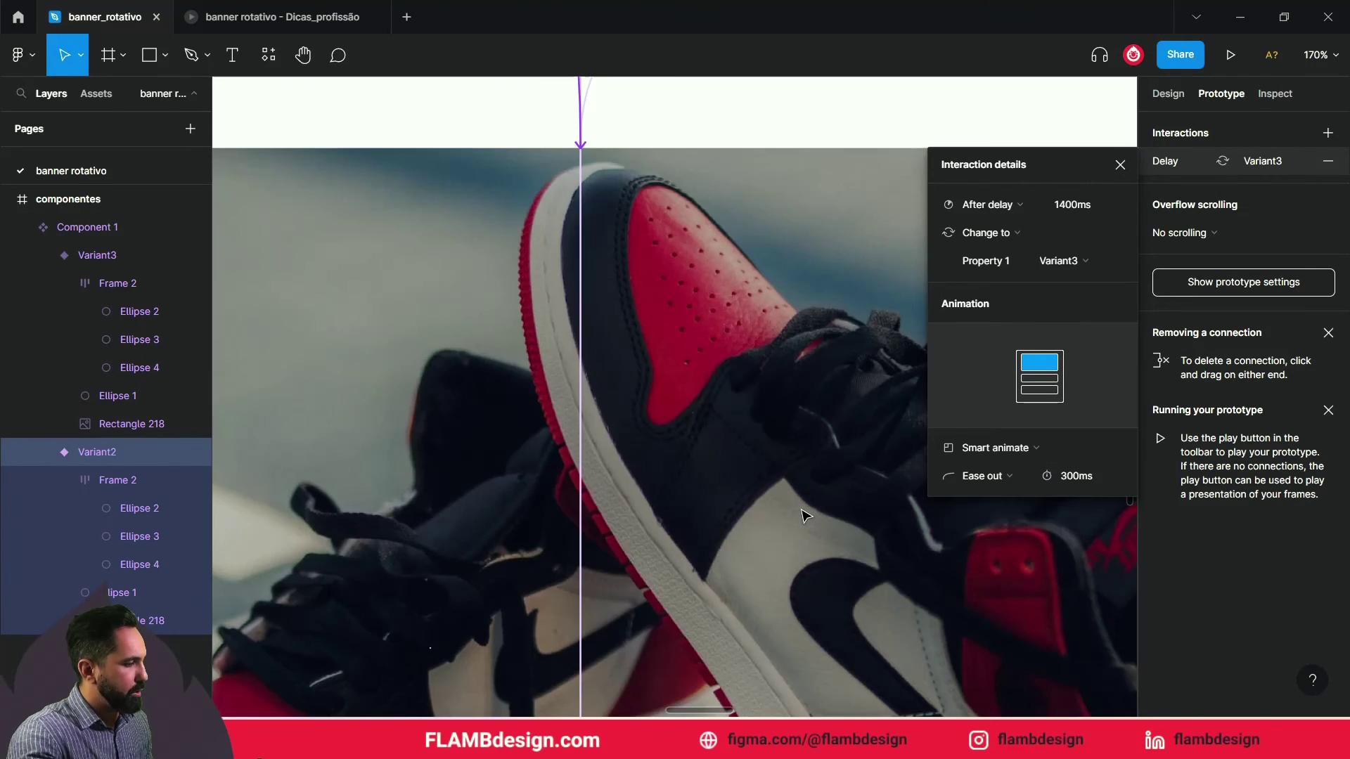
{"action": "key", "text": "minus"}
{"action": "key", "text": "minus"}
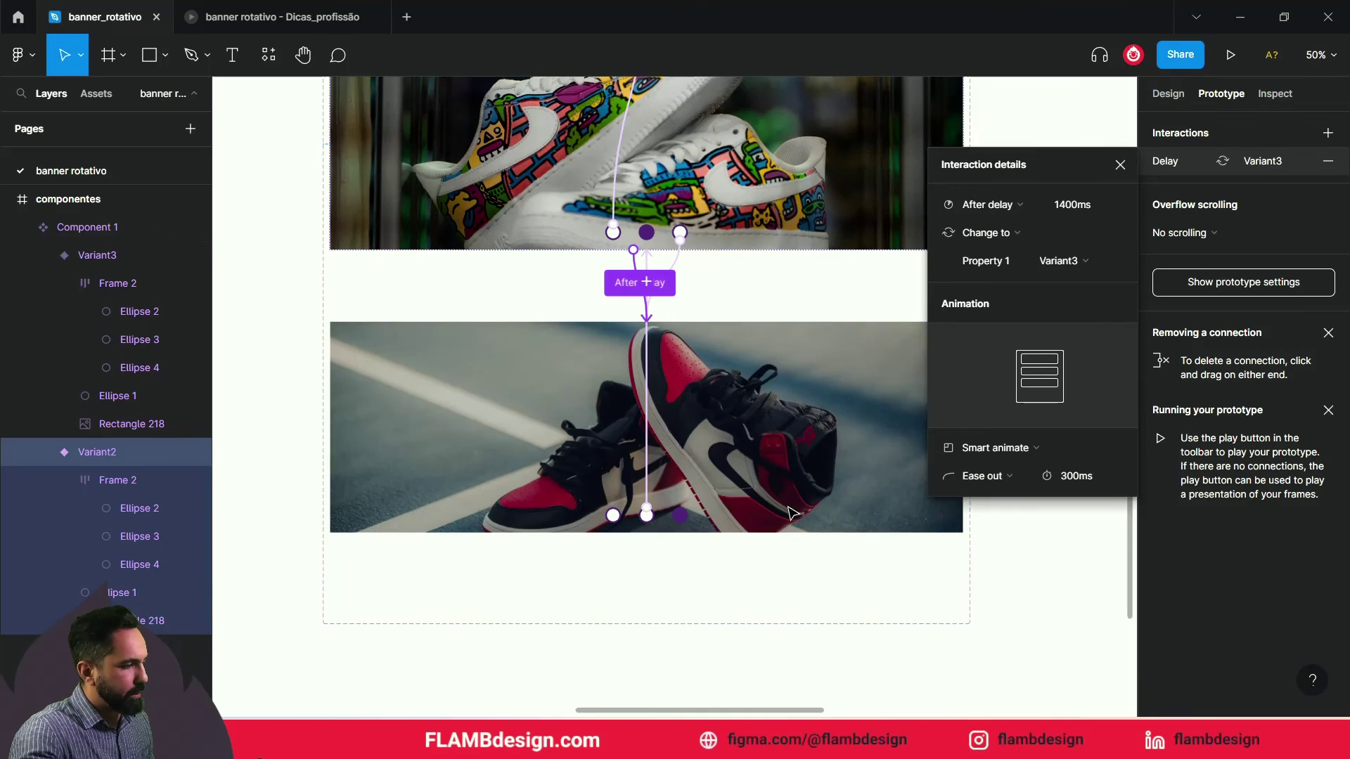
{"action": "left_click", "coordinate": [791, 510]}
{"action": "mouse_move", "coordinate": [962, 428]}
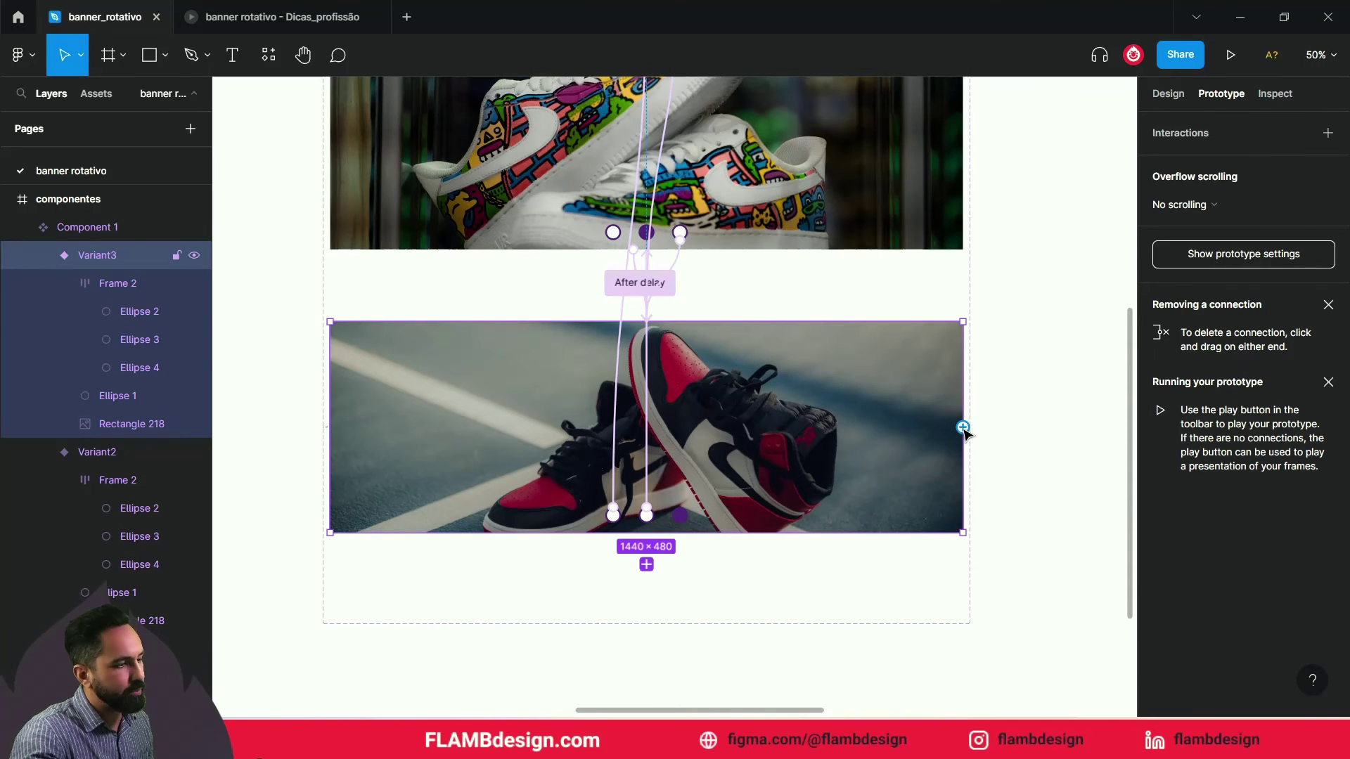
Connect the red-and-black Variant3 banner back to the Default orange-shoe variant
{"action": "left_click_drag", "start_coordinate": [963, 427], "coordinate": [856, 141]}
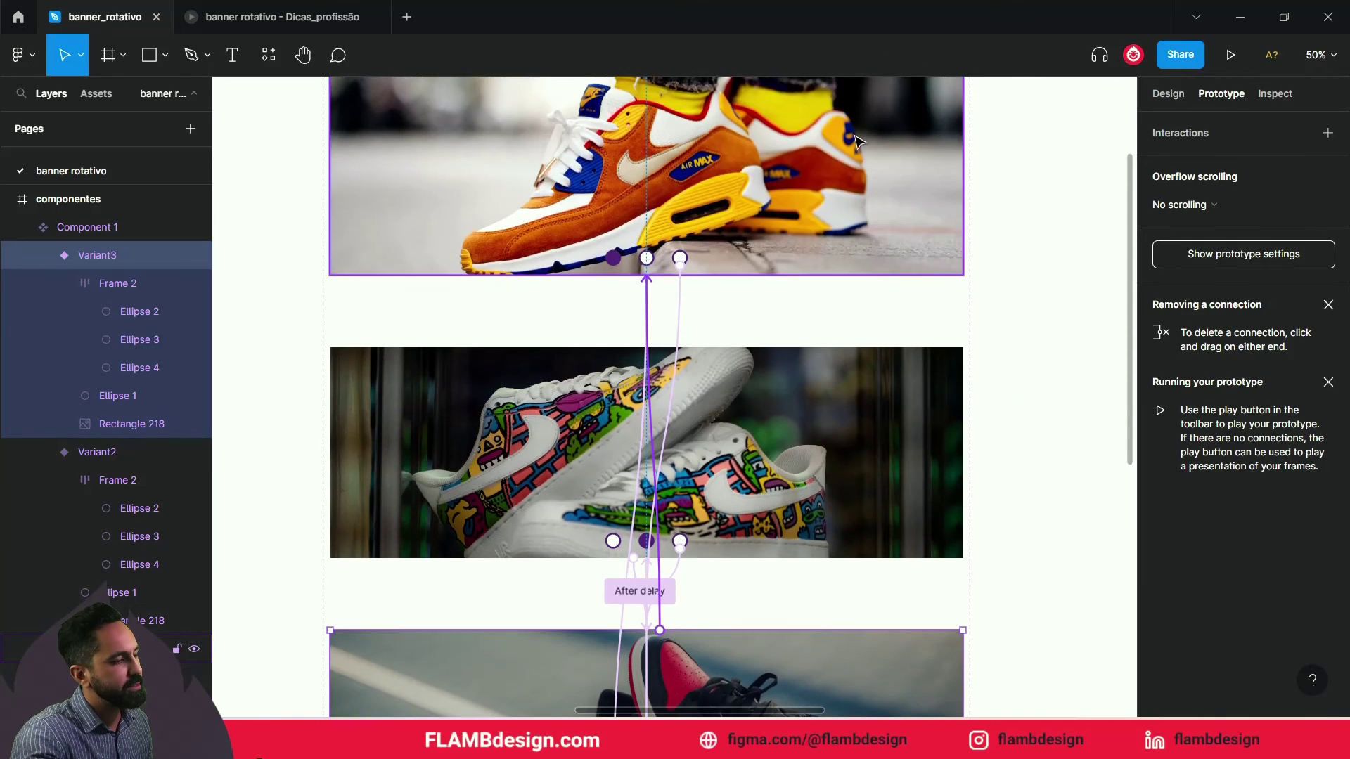
{"action": "left_click_drag", "start_coordinate": [856, 140], "coordinate": [619, 273]}
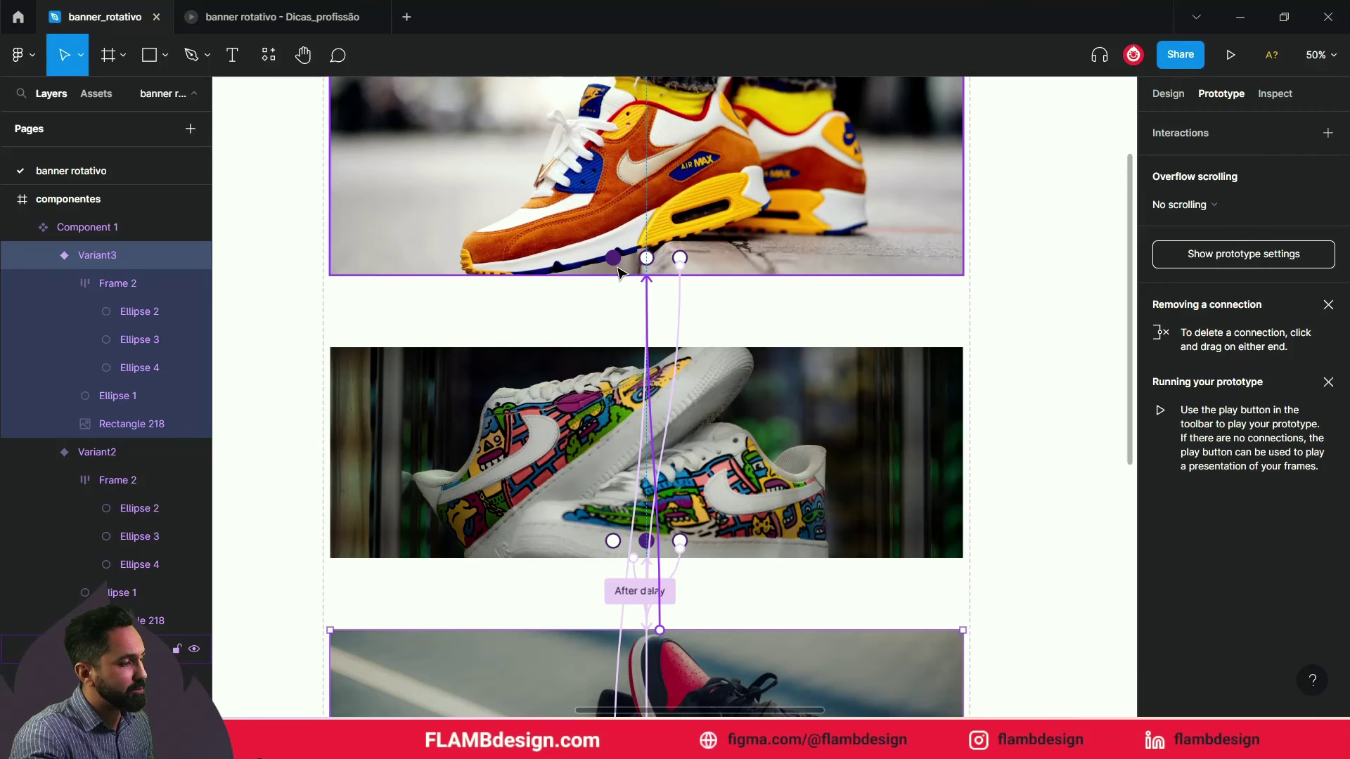
{"action": "left_click_drag", "start_coordinate": [618, 273], "coordinate": [619, 272]}
{"action": "scroll", "coordinate": [658, 223], "scroll_direction": "up", "scroll_amount": 2}
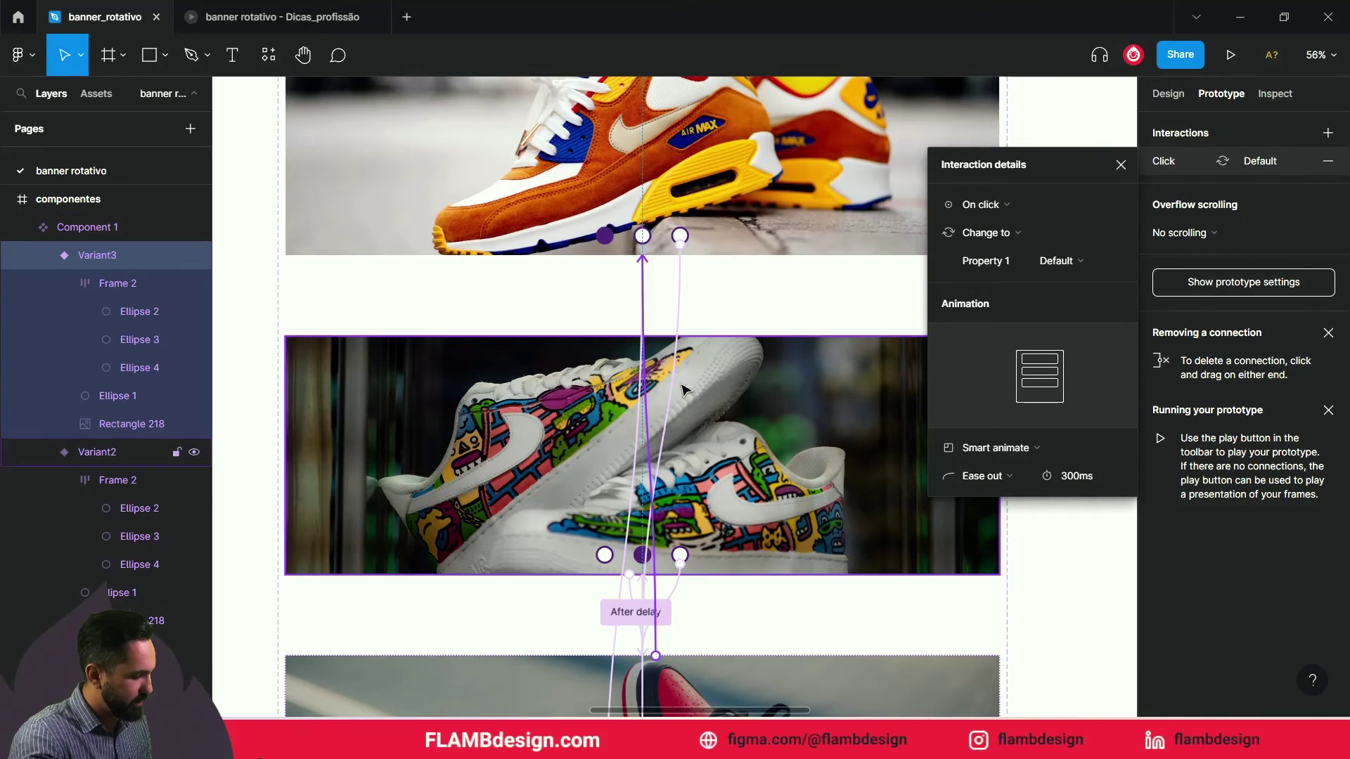
{"action": "scroll", "coordinate": [668, 388], "scroll_direction": "up", "scroll_amount": 2}
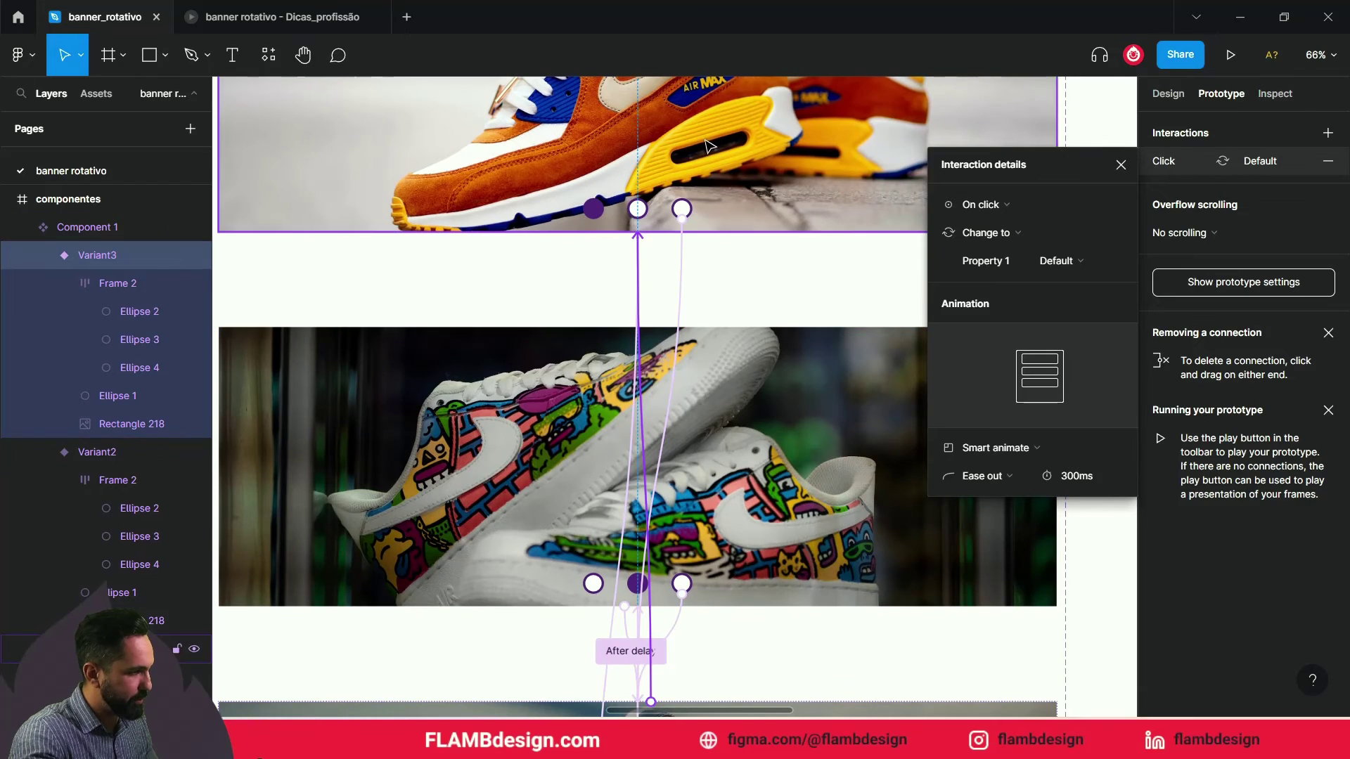
Change that connection's trigger to After delay of 1400 ms
{"action": "left_click", "coordinate": [980, 204]}
{"action": "left_click", "coordinate": [984, 422]}
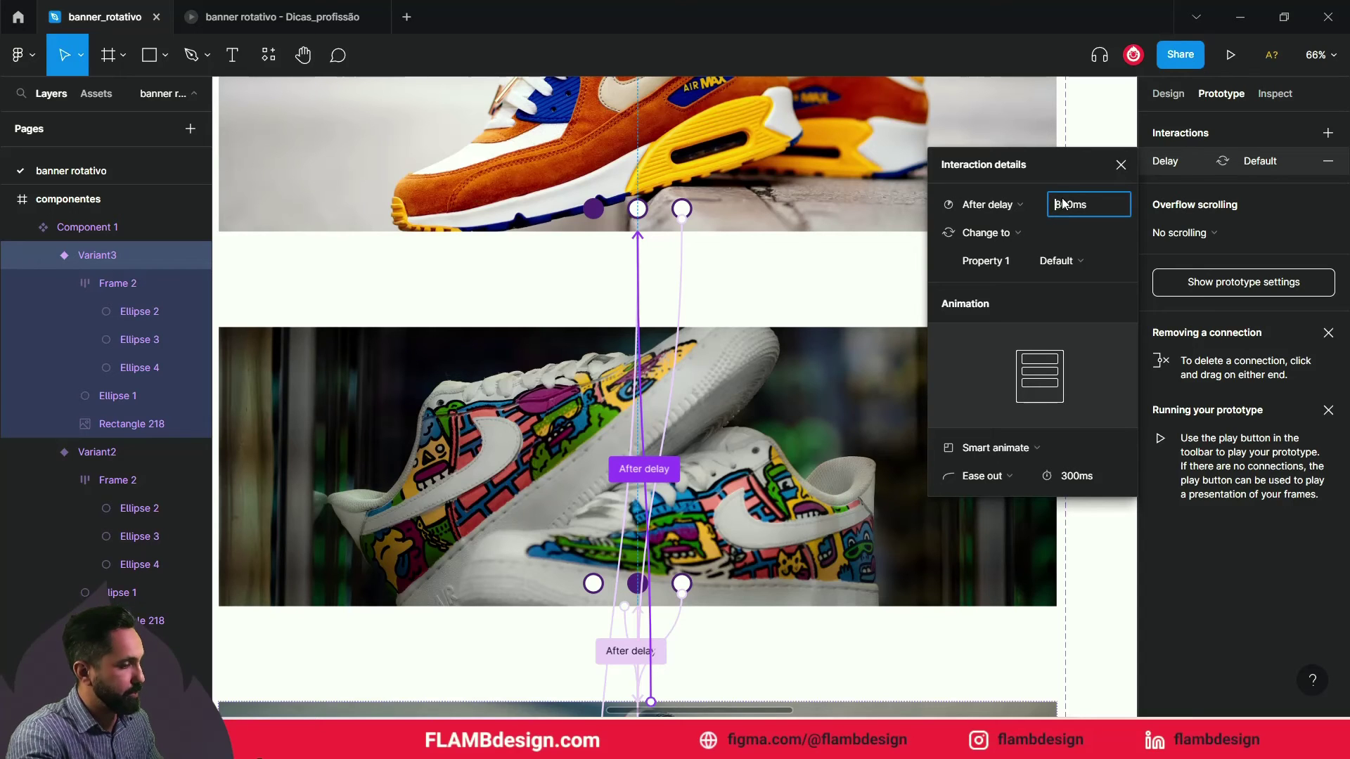
{"action": "type", "text": "1400"}
{"action": "left_click", "coordinate": [1093, 477]}
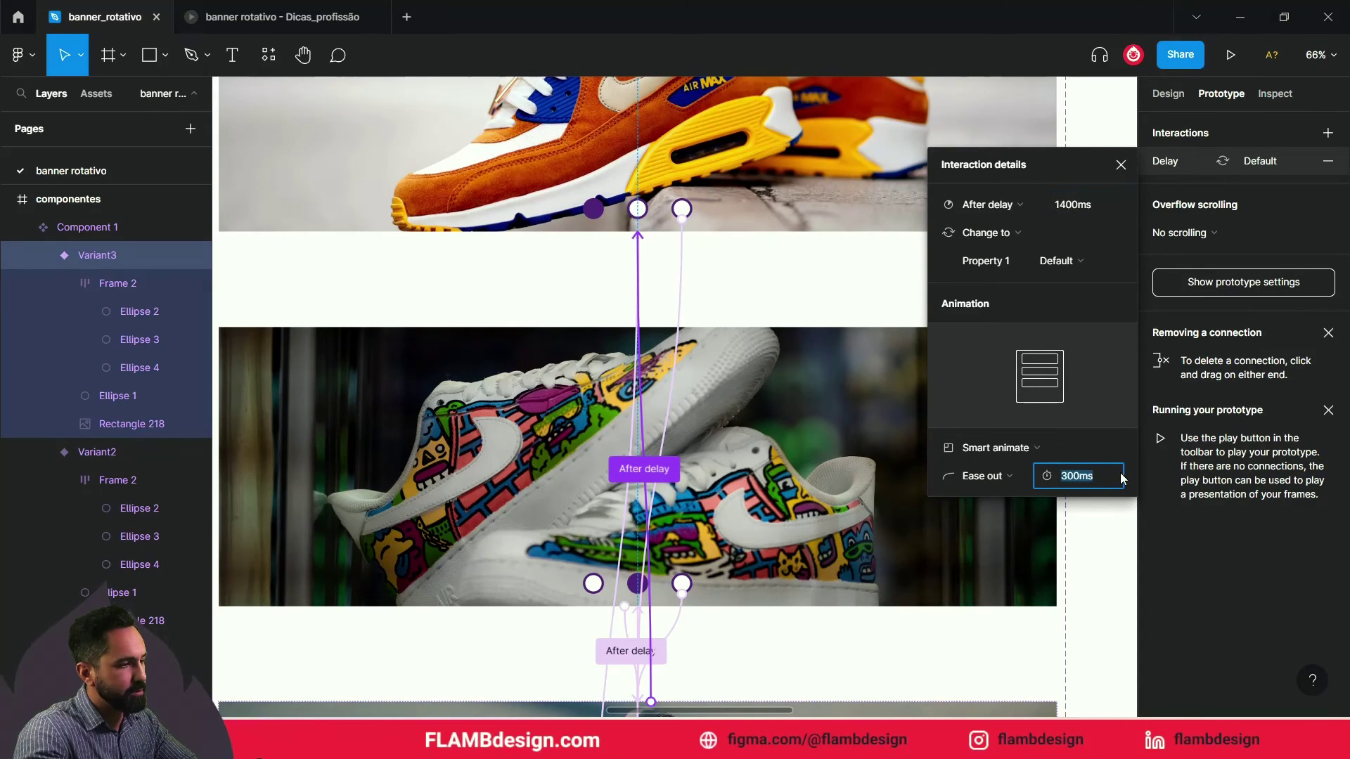
{"action": "left_click", "coordinate": [1109, 575]}
{"action": "scroll", "coordinate": [1109, 575], "scroll_direction": "up", "scroll_amount": 1}
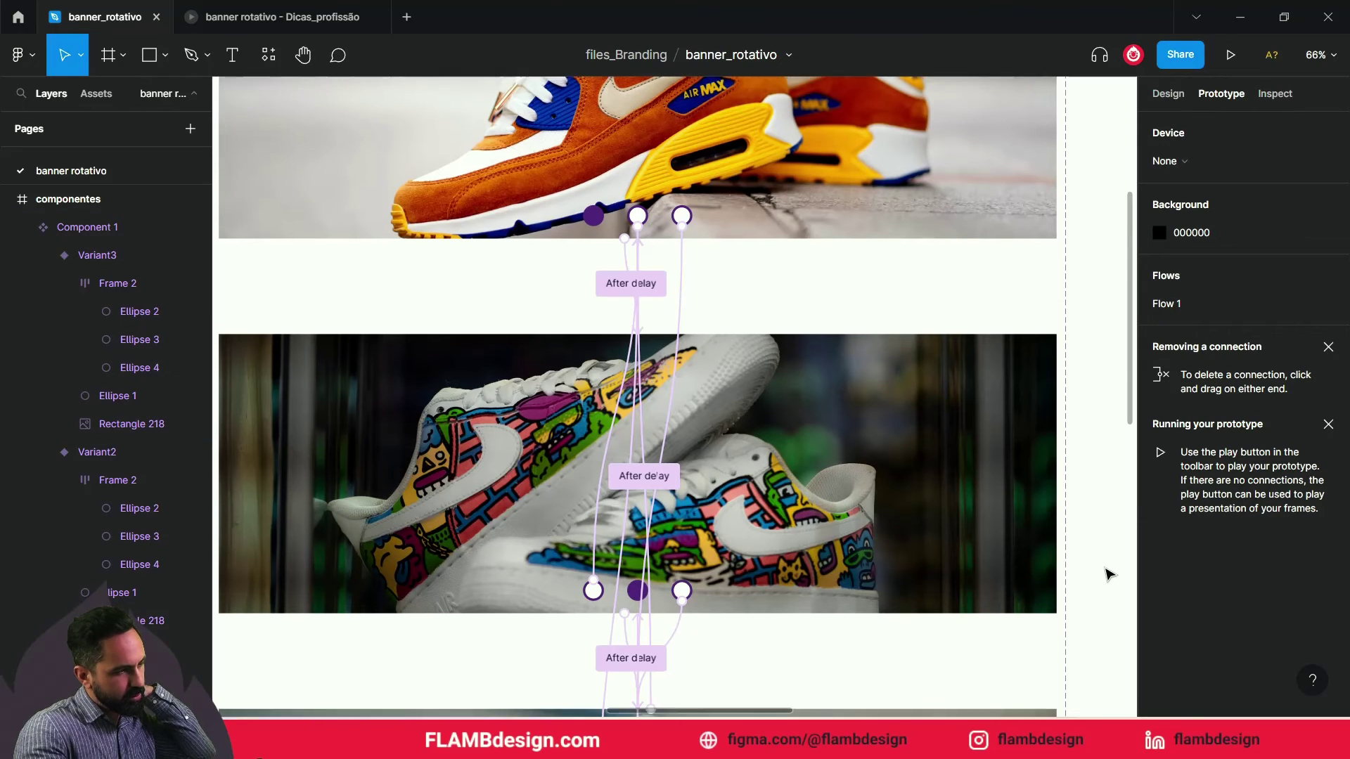
{"action": "scroll", "coordinate": [1109, 575], "scroll_direction": "up", "scroll_amount": 1}
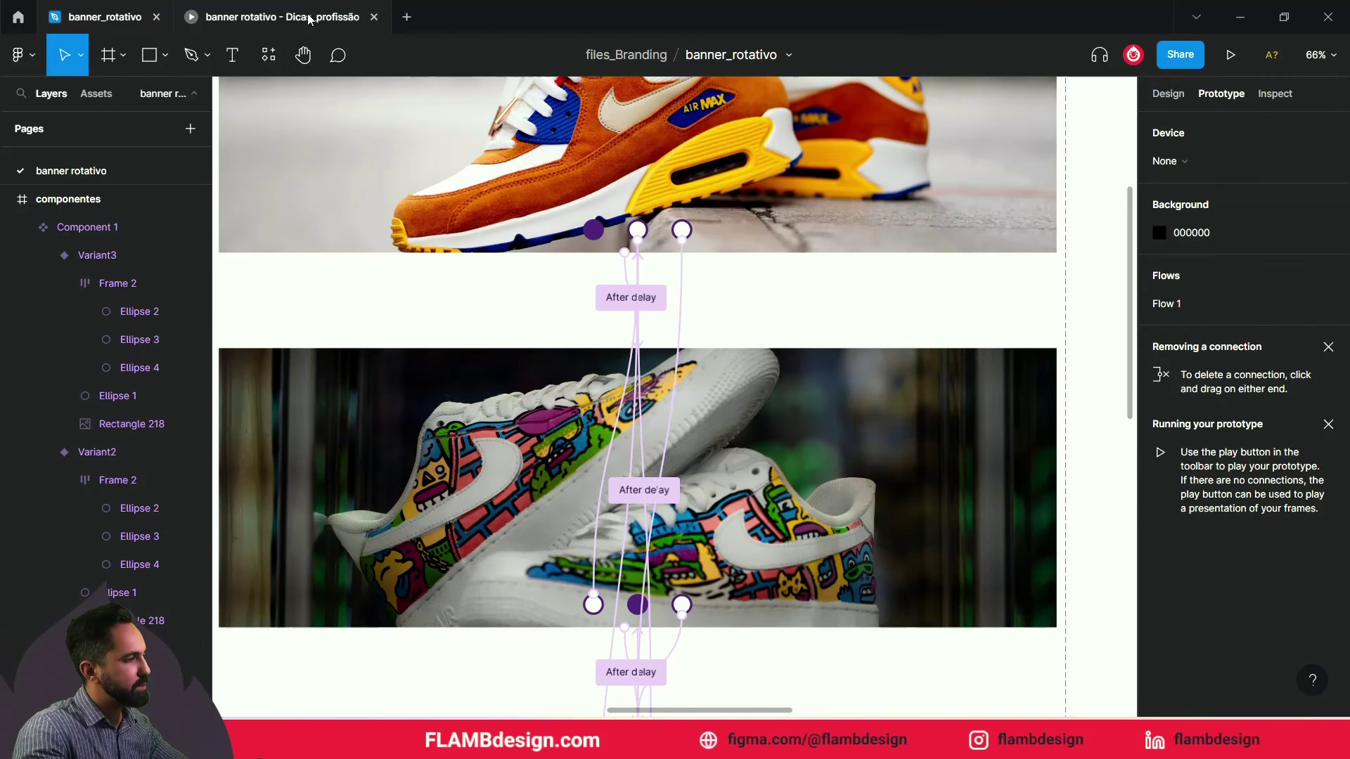
{"action": "left_click", "coordinate": [309, 20]}
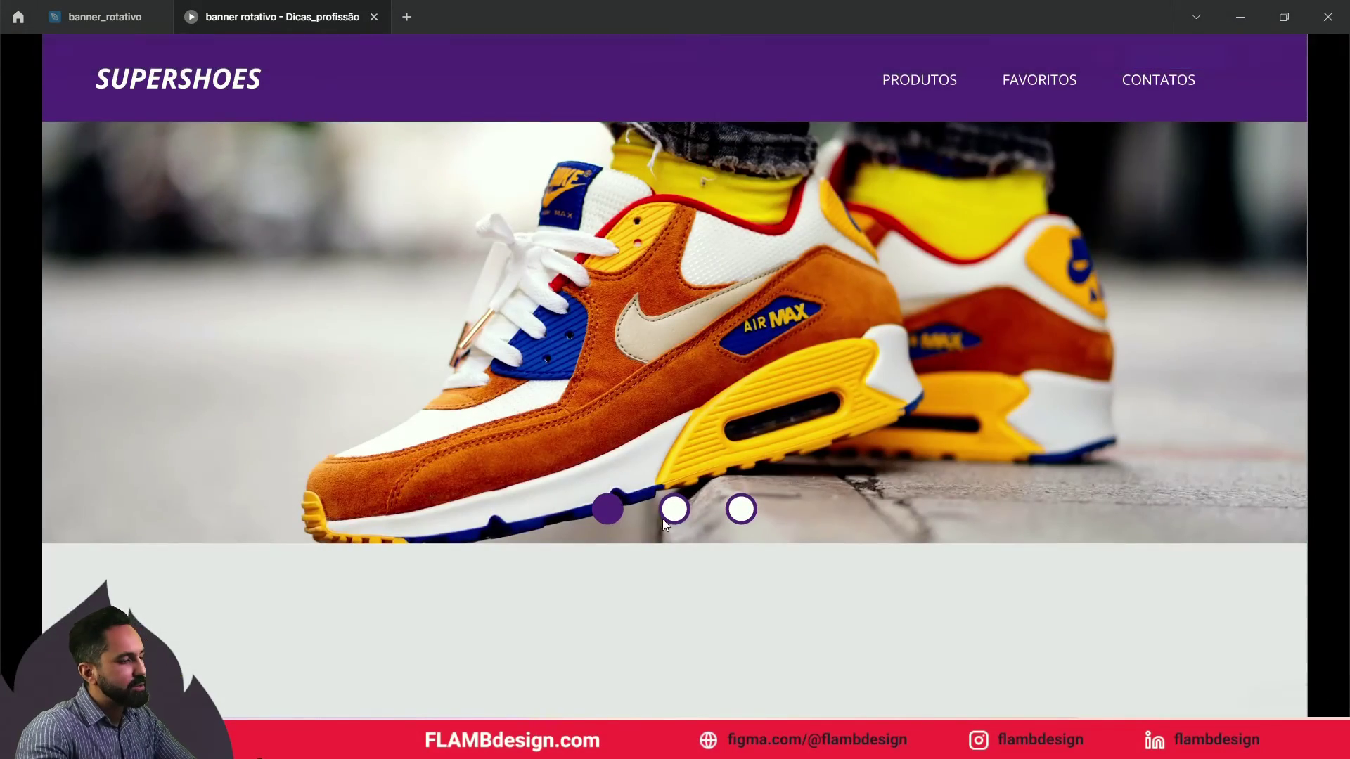
{"action": "left_click", "coordinate": [675, 509]}
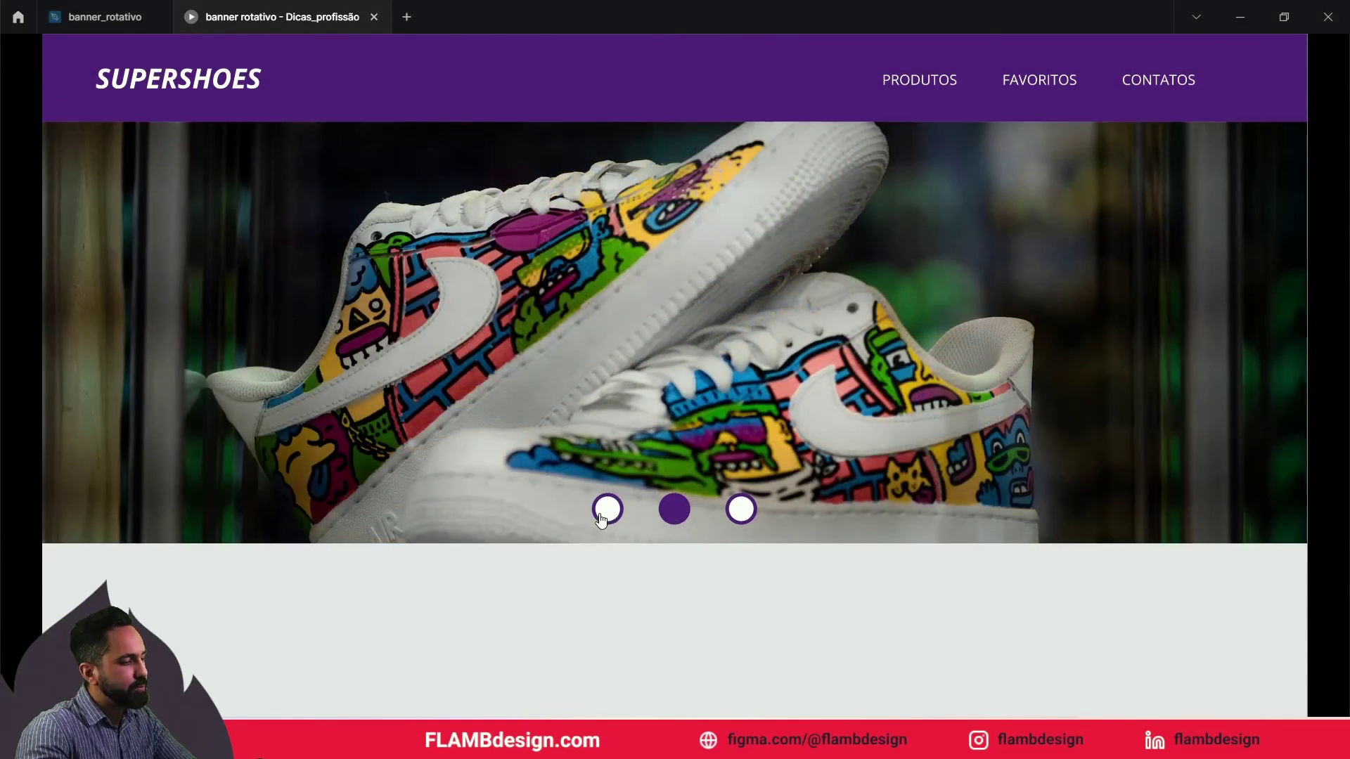
{"action": "left_click", "coordinate": [602, 519]}
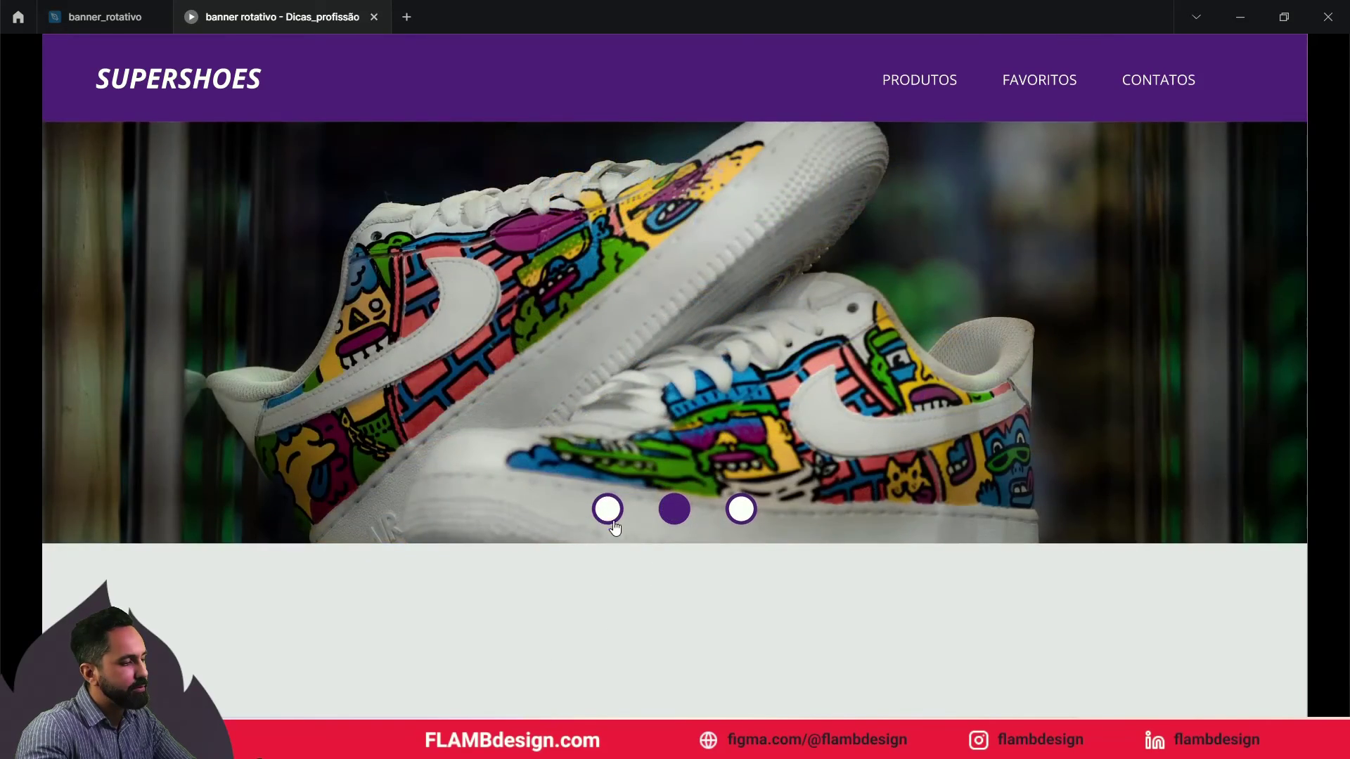
{"action": "left_click", "coordinate": [609, 517]}
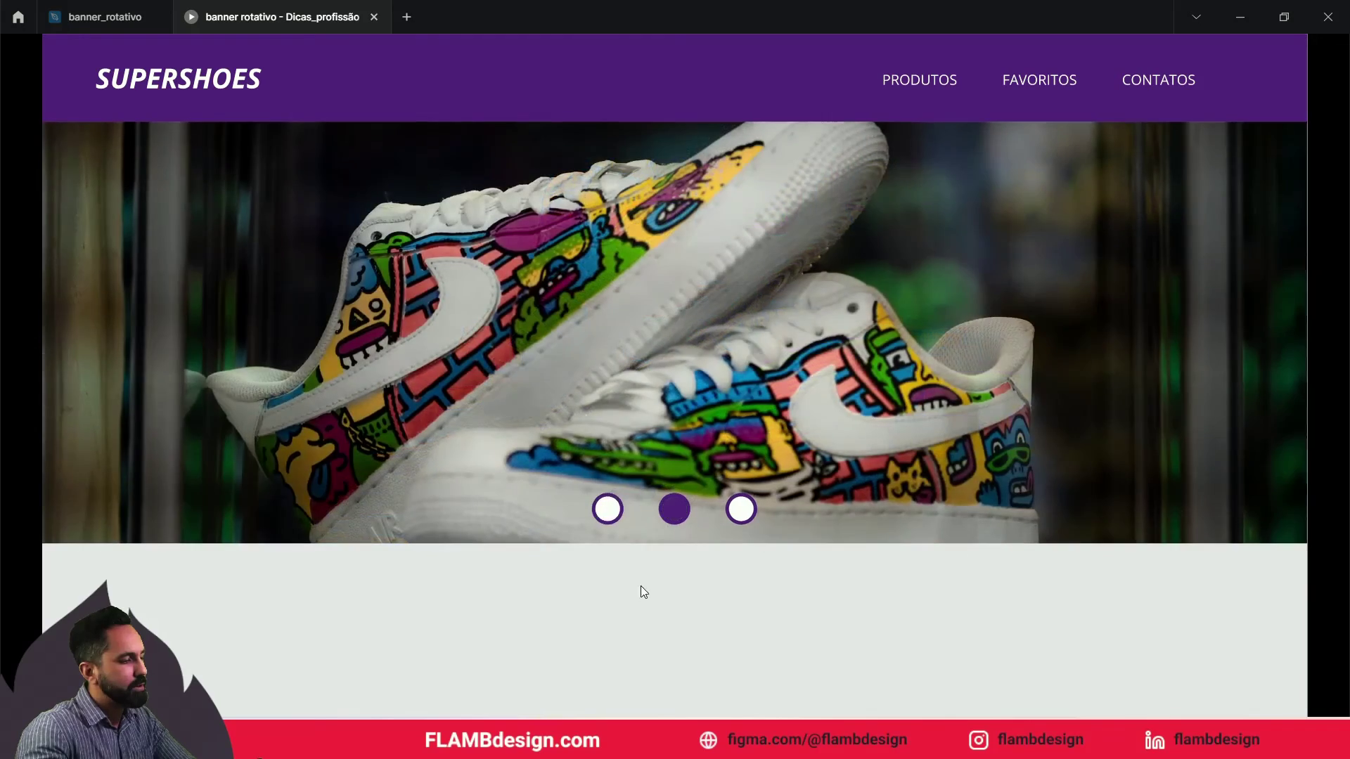
{"action": "left_click", "coordinate": [746, 510]}
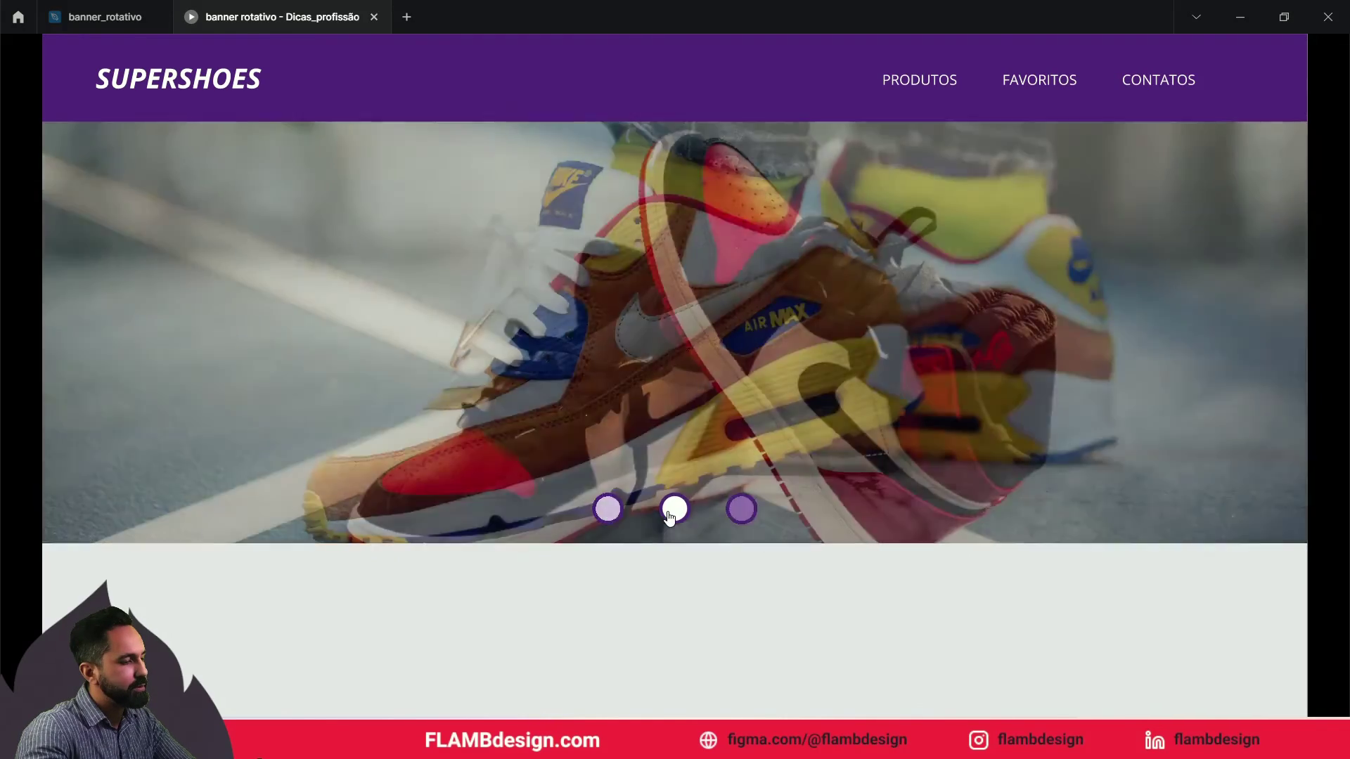
{"action": "left_click", "coordinate": [672, 514]}
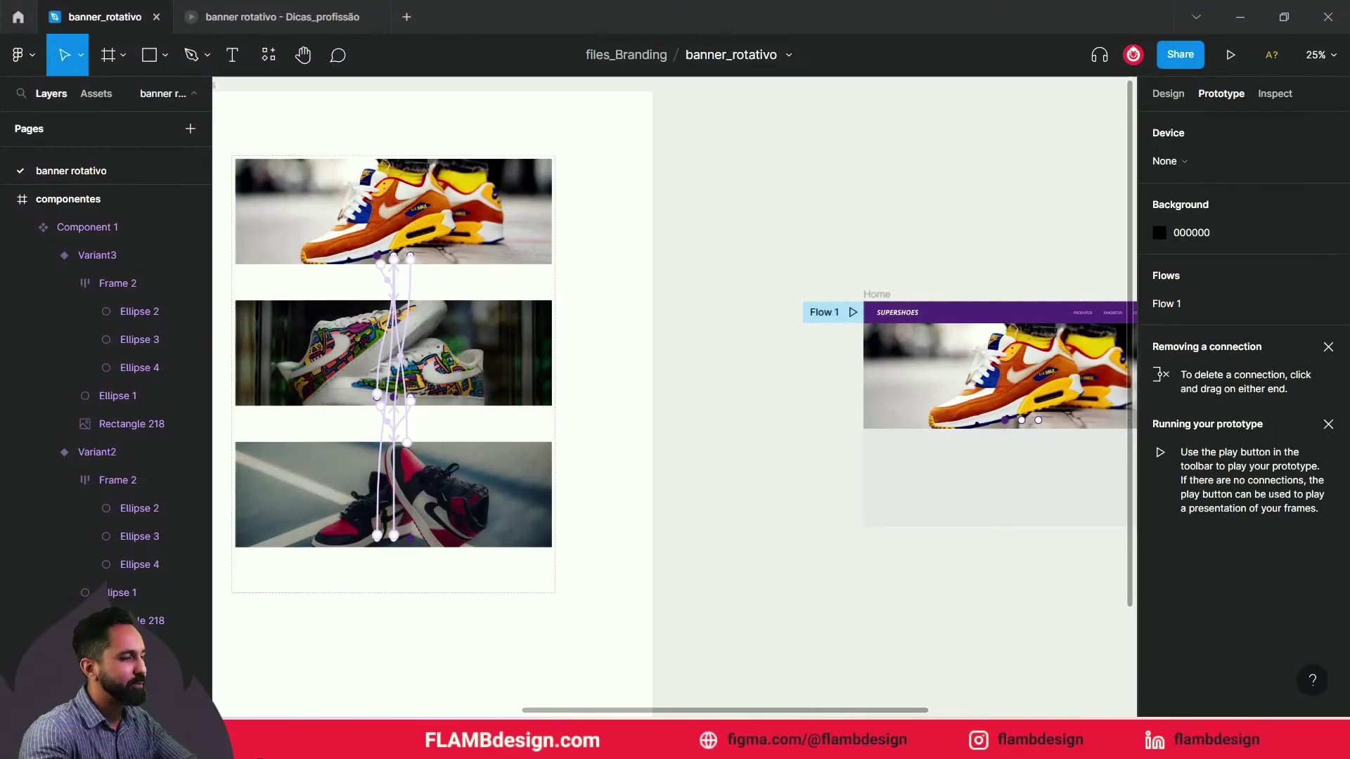
{"action": "scroll", "coordinate": [755, 138], "scroll_direction": "right", "scroll_amount": 10}
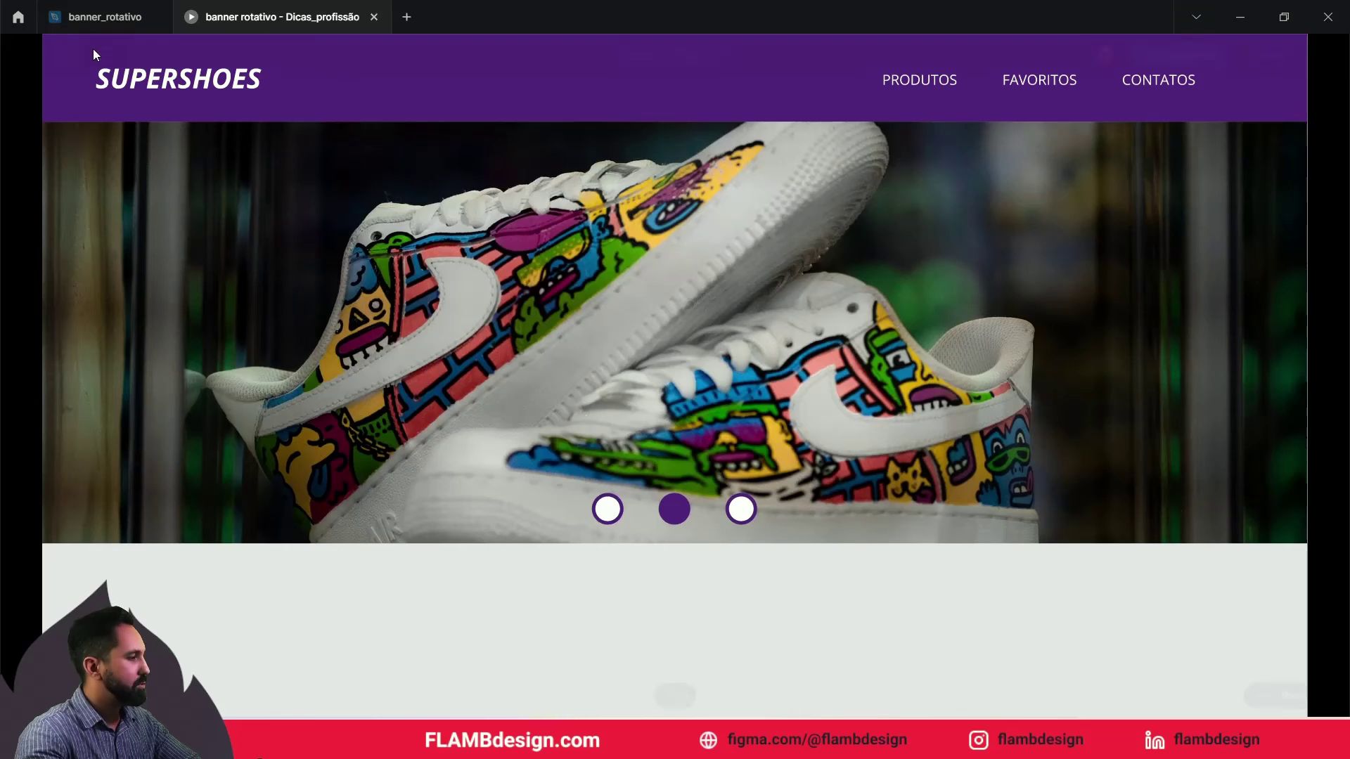
{"action": "left_click", "coordinate": [92, 19]}
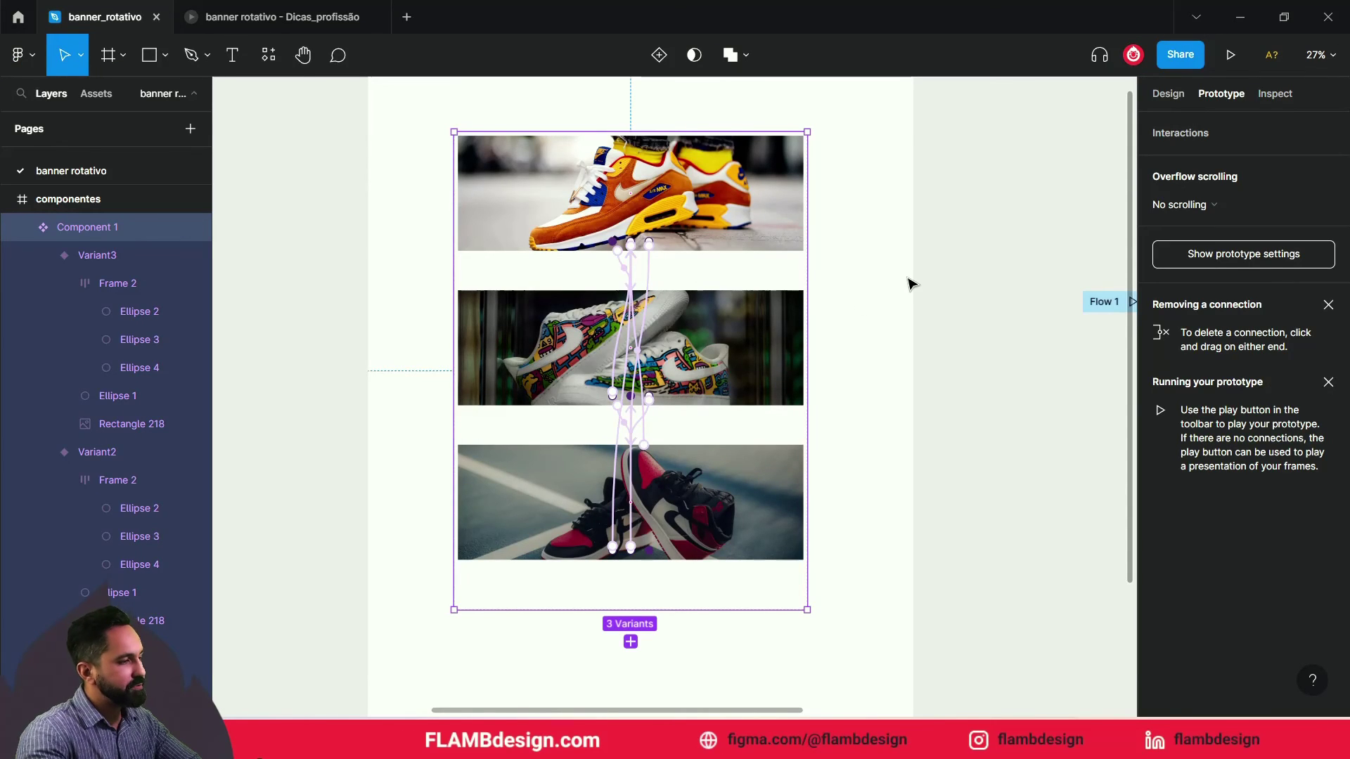
{"action": "scroll", "coordinate": [908, 282], "scroll_direction": "up", "scroll_amount": 2}
{"action": "mouse_move", "coordinate": [775, 348]}
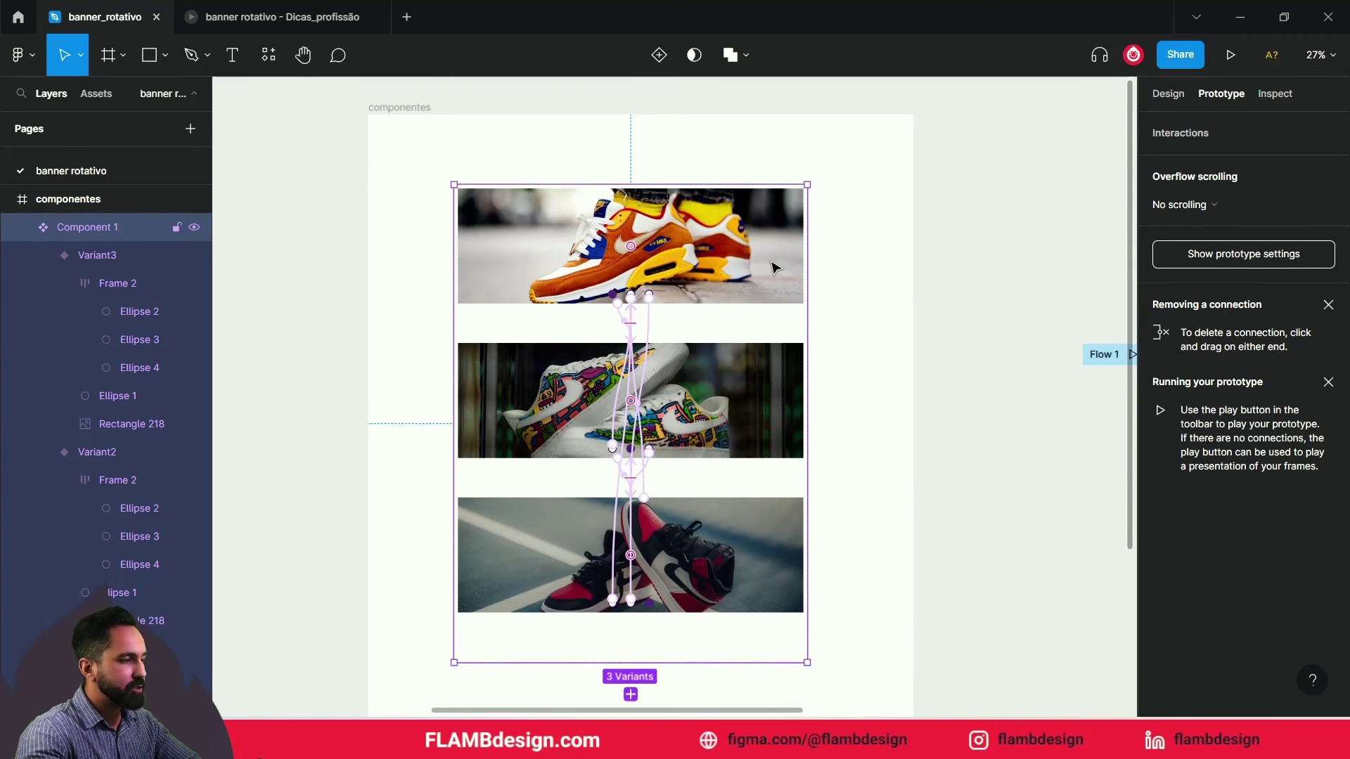
{"action": "left_click", "coordinate": [771, 414]}
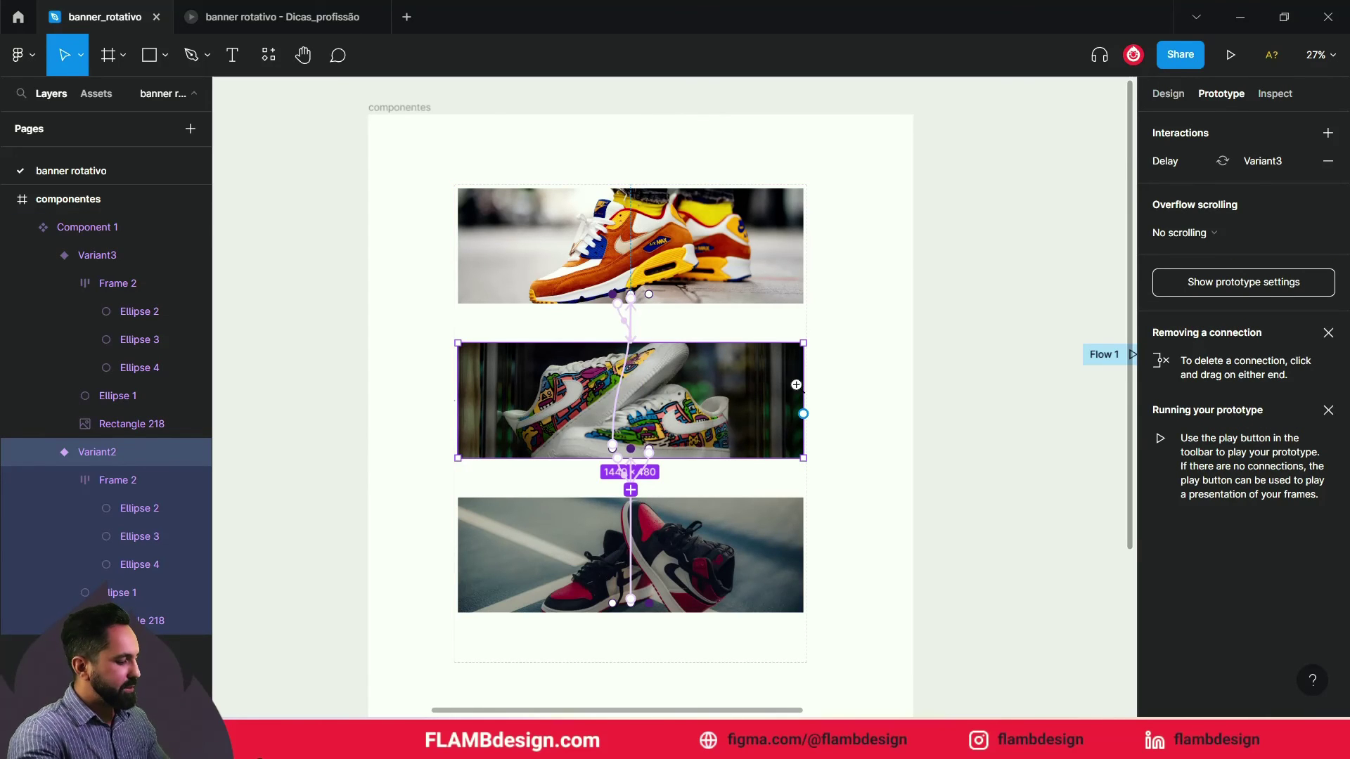
{"action": "scroll", "coordinate": [796, 384], "scroll_direction": "up", "scroll_amount": 5}
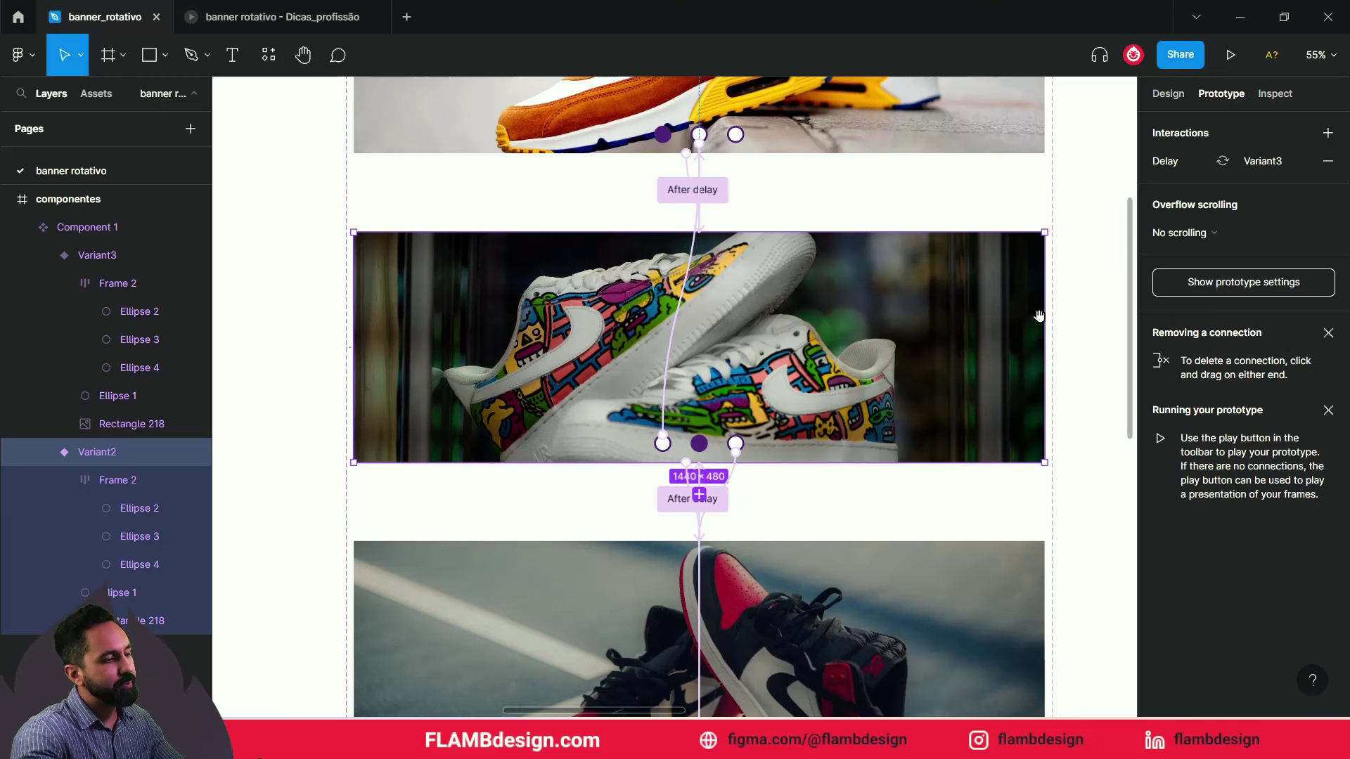
Add an on-click link from the graffiti-shoe Variant2 slide to the right-hand Home frame
{"action": "mouse_move", "coordinate": [1045, 363]}
{"action": "left_mouse_down"}
{"action": "mouse_move", "coordinate": [1219, 437]}
{"action": "mouse_move", "coordinate": [1233, 415]}
{"action": "mouse_move", "coordinate": [936, 511]}
{"action": "left_mouse_up"}
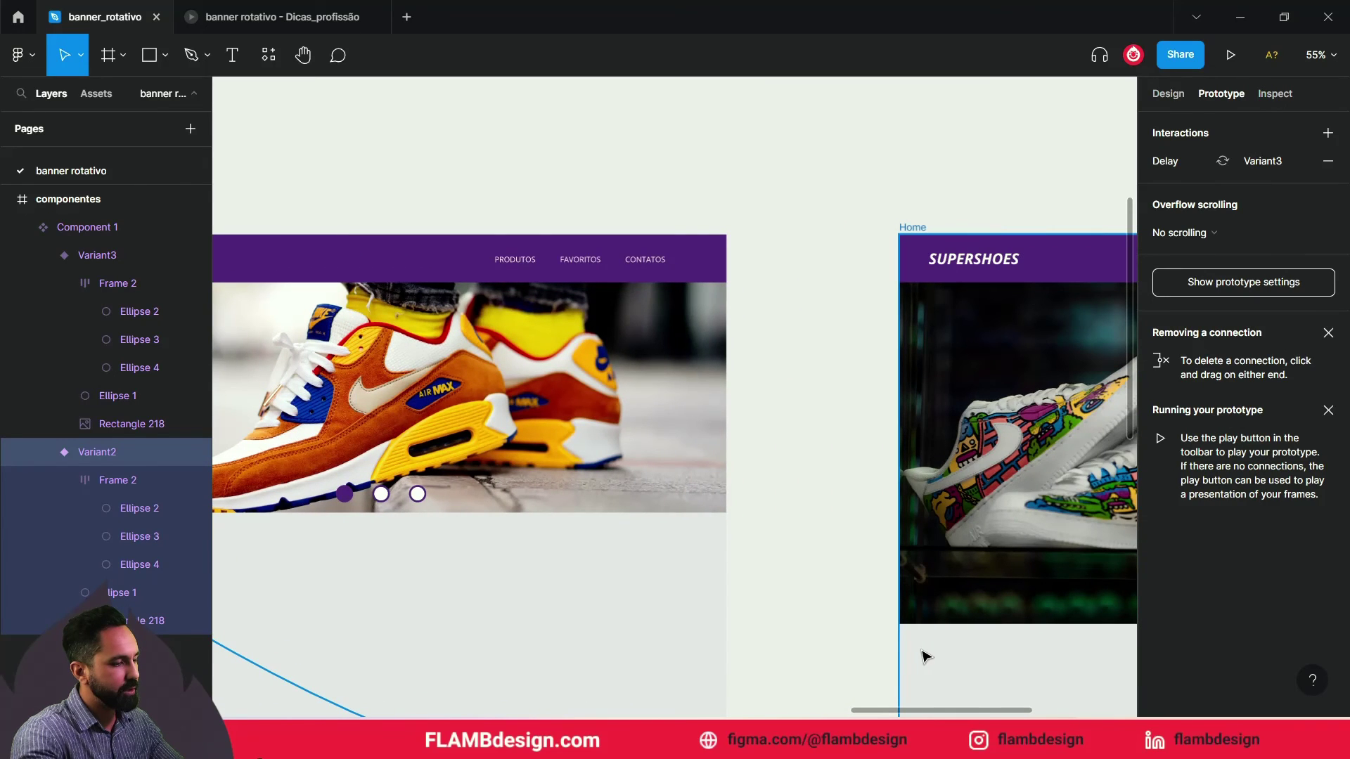
{"action": "left_click_drag", "start_coordinate": [925, 656], "coordinate": [925, 656]}
{"action": "scroll", "coordinate": [834, 495], "scroll_direction": "down", "scroll_amount": 1}
{"action": "scroll", "coordinate": [820, 492], "scroll_direction": "down", "scroll_amount": 2}
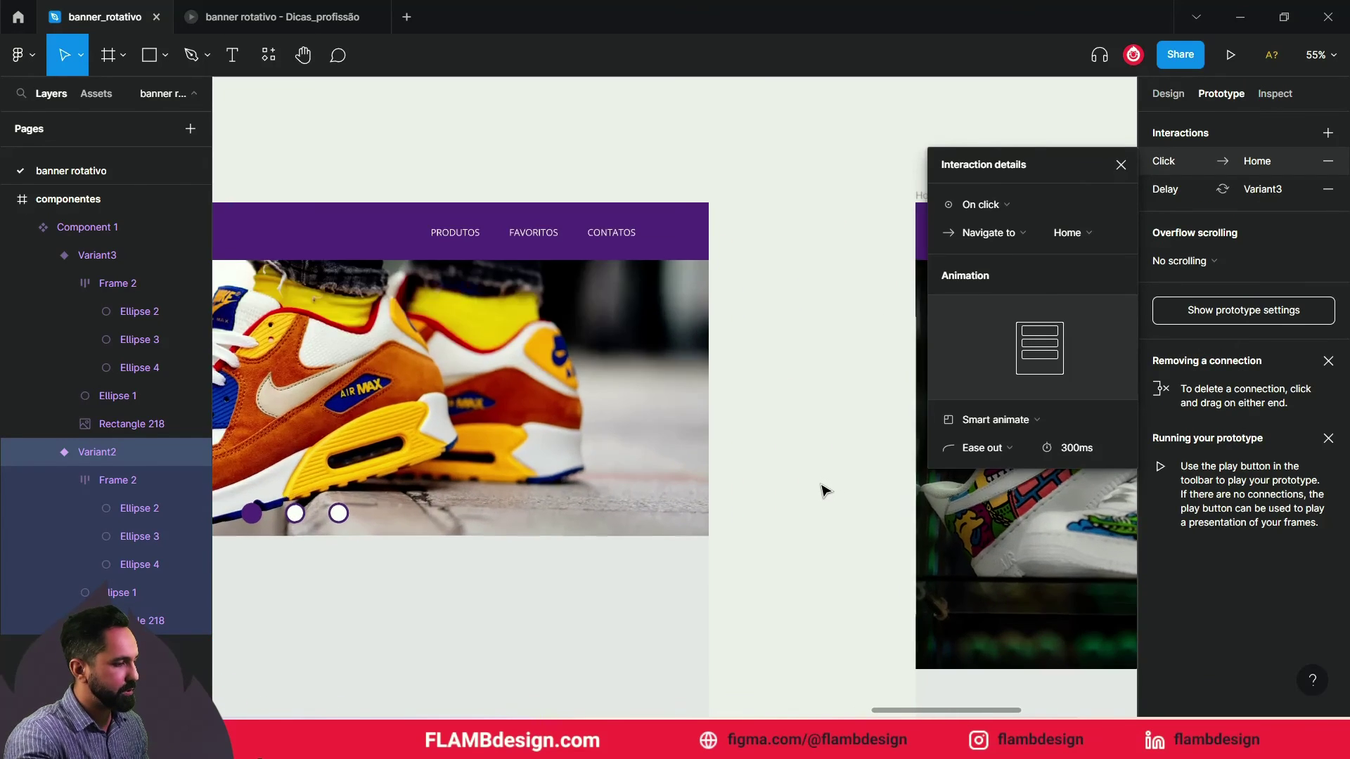
{"action": "scroll", "coordinate": [813, 497], "scroll_direction": "down", "scroll_amount": 3}
{"action": "scroll", "coordinate": [814, 498], "scroll_direction": "down", "scroll_amount": 2}
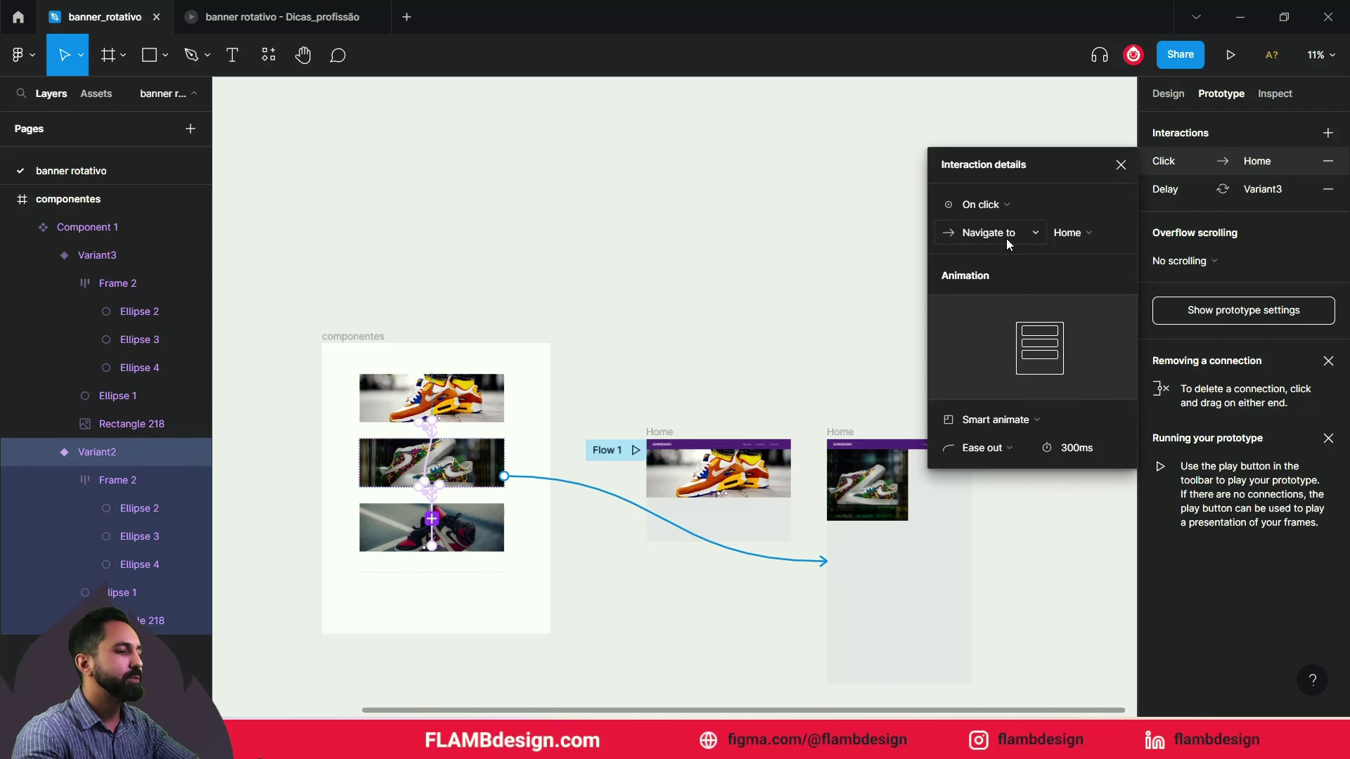
Rename the right-hand Home frame to PRODUTO
{"action": "left_click", "coordinate": [852, 433]}
{"action": "double_click", "coordinate": [852, 433]}
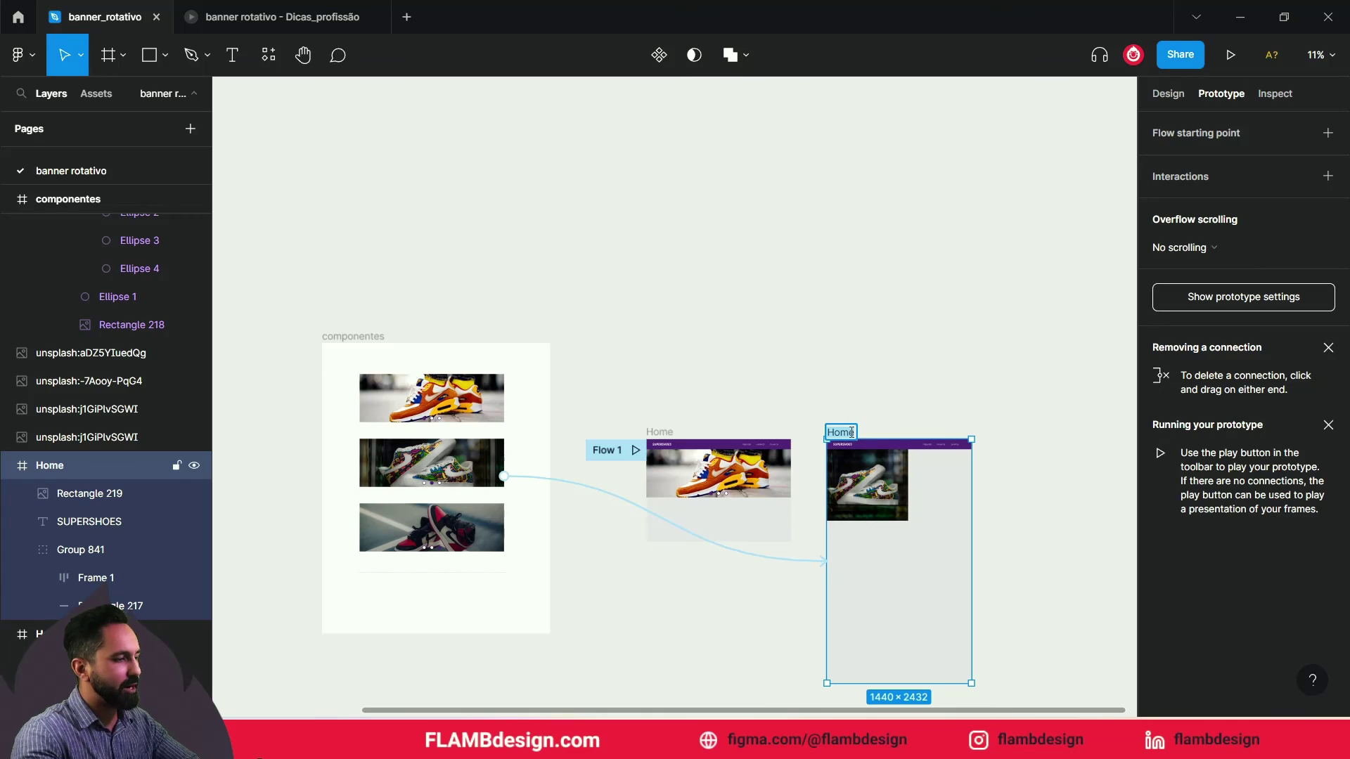
{"action": "type", "text": "PRODUTO"}
{"action": "left_click", "coordinate": [836, 361]}
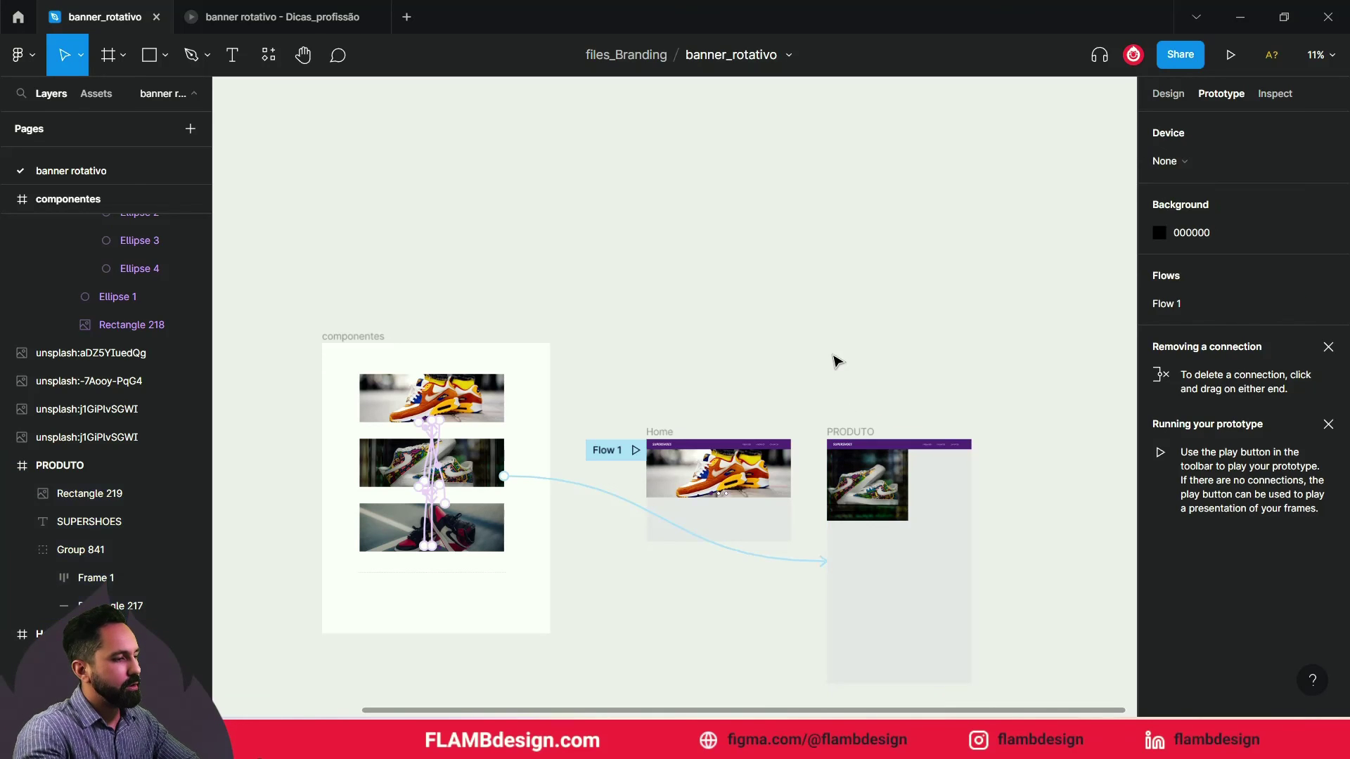
Confirm the graffiti slide's click interaction navigates to PRODUTO
{"action": "left_click", "coordinate": [786, 559]}
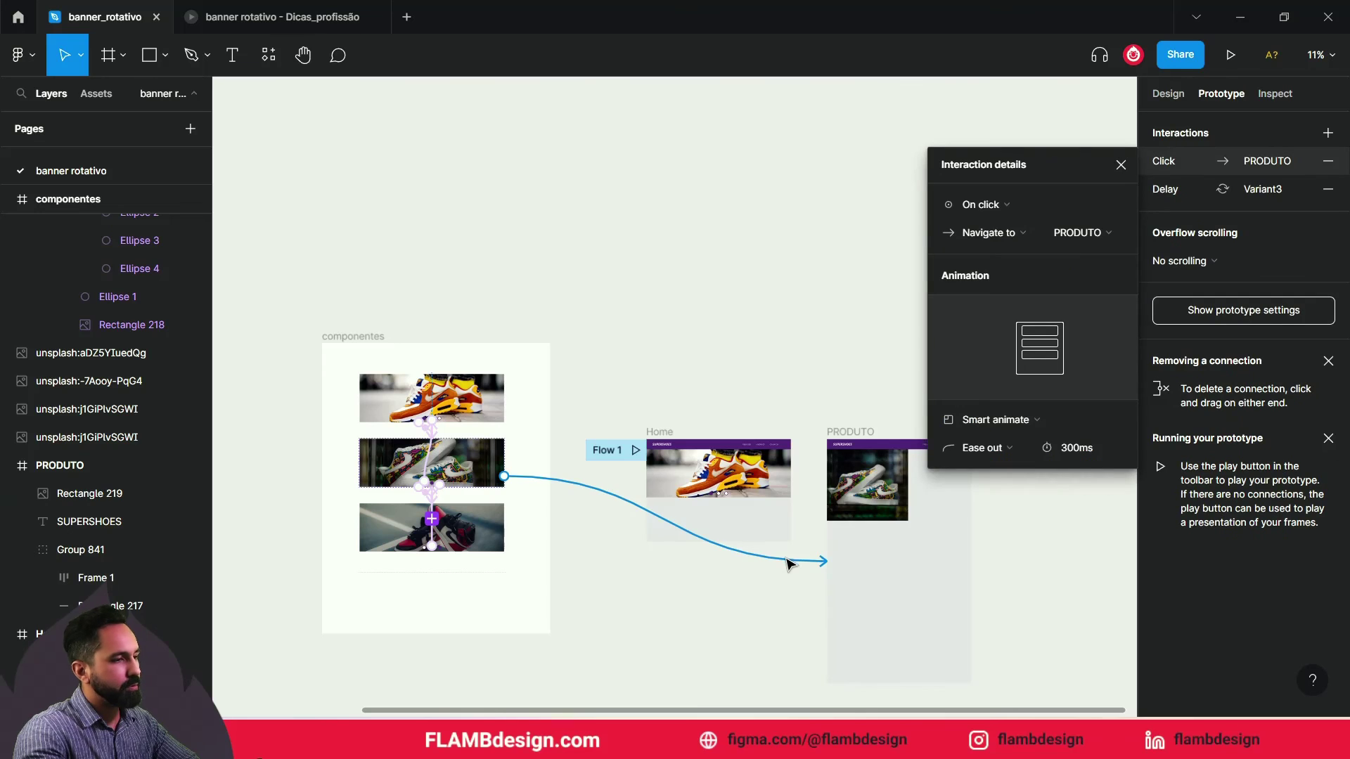
{"action": "left_click", "coordinate": [1111, 233]}
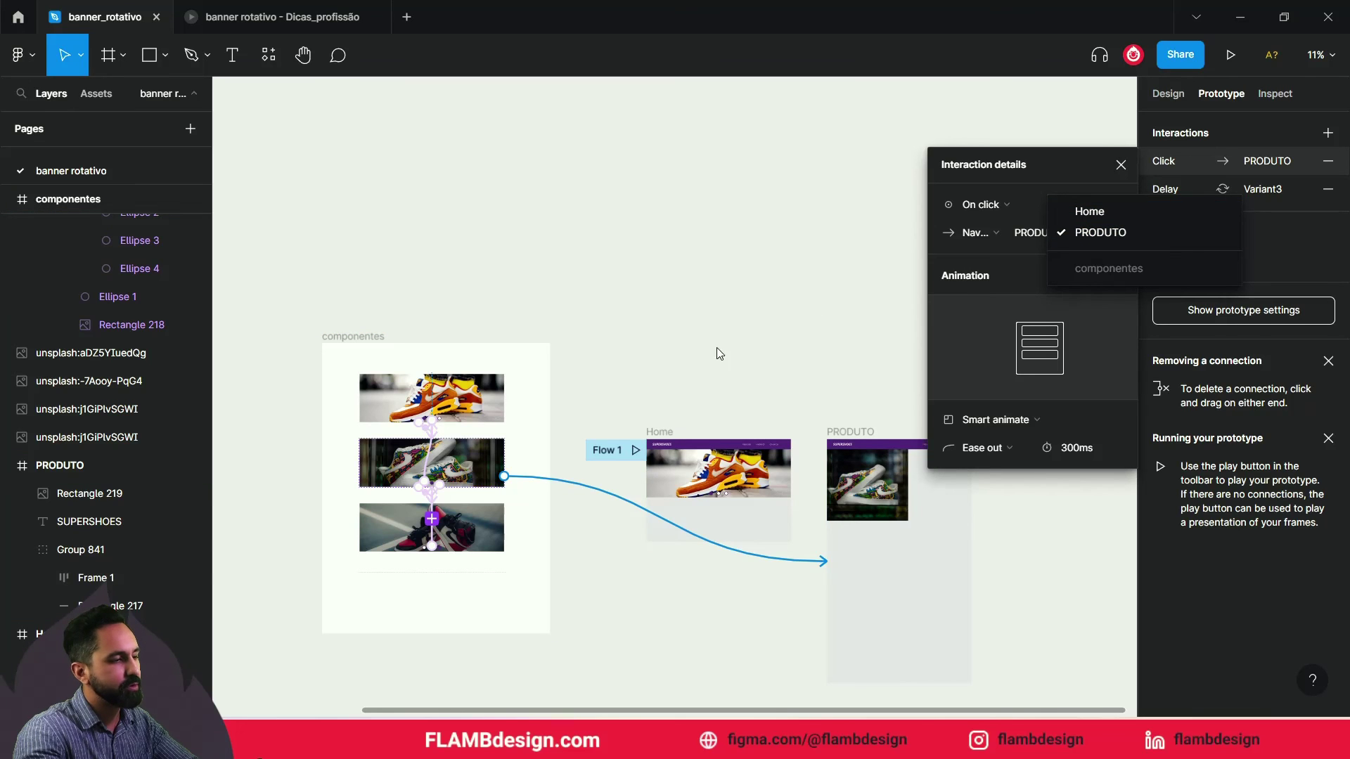
{"action": "left_click", "coordinate": [732, 367]}
{"action": "scroll", "coordinate": [549, 493], "scroll_direction": "up", "scroll_amount": 3}
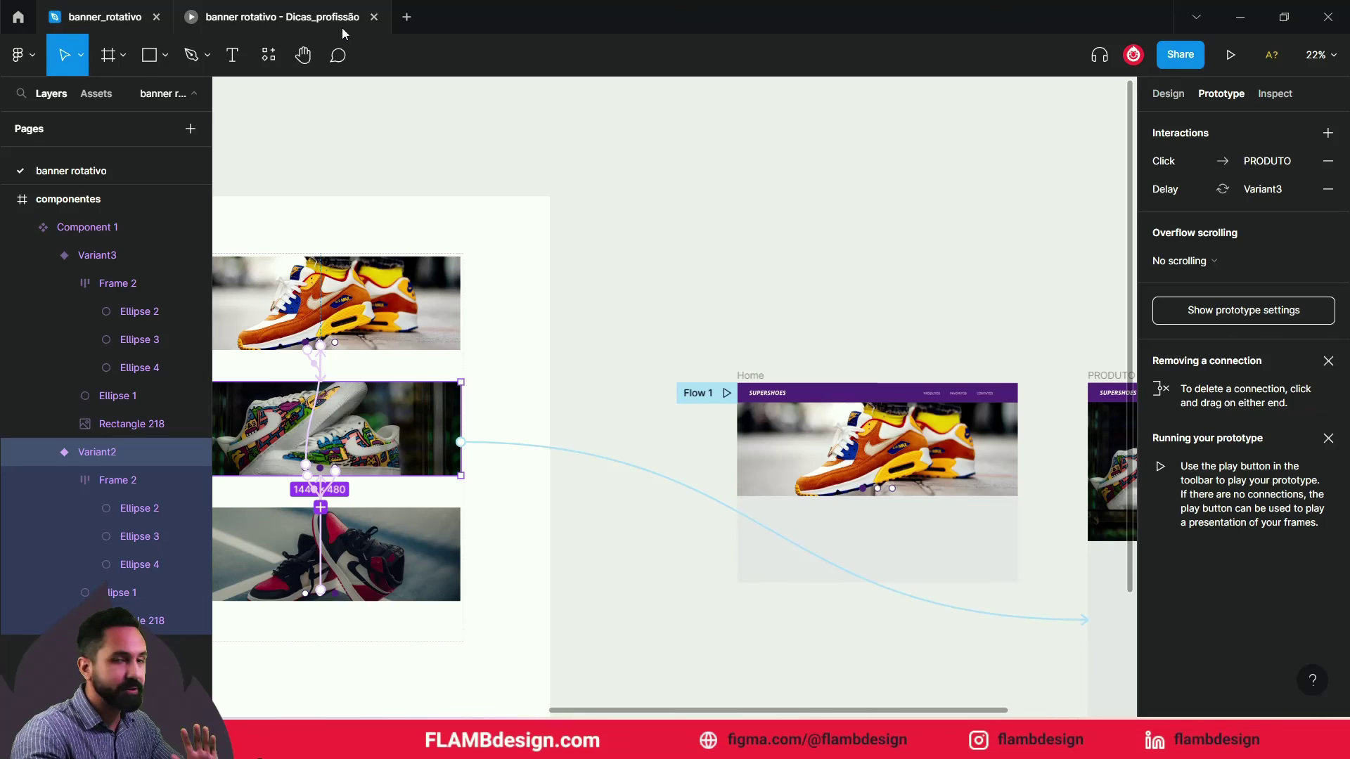
Run the prototype and click the banner to test auto-advancing slides and the PRODUTO link
{"action": "left_click", "coordinate": [341, 28]}
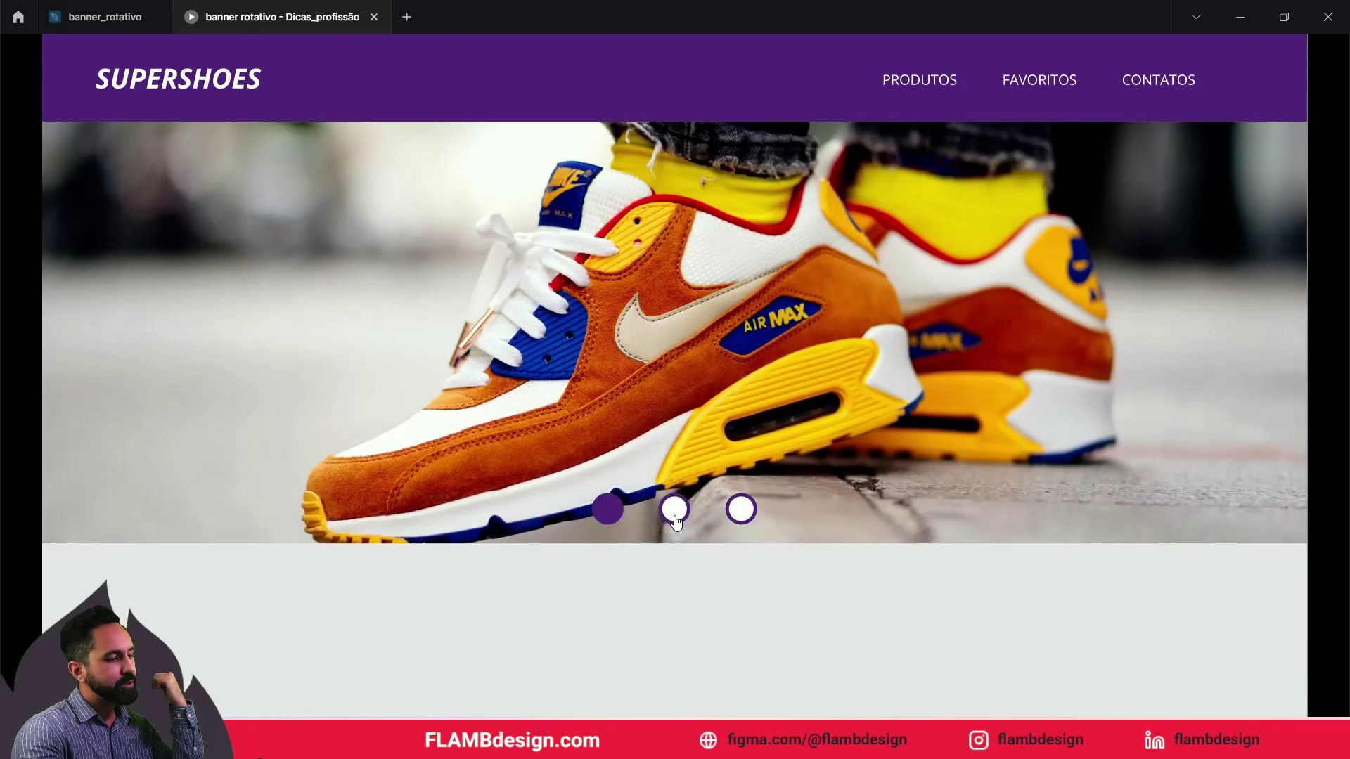
{"action": "left_click", "coordinate": [675, 520]}
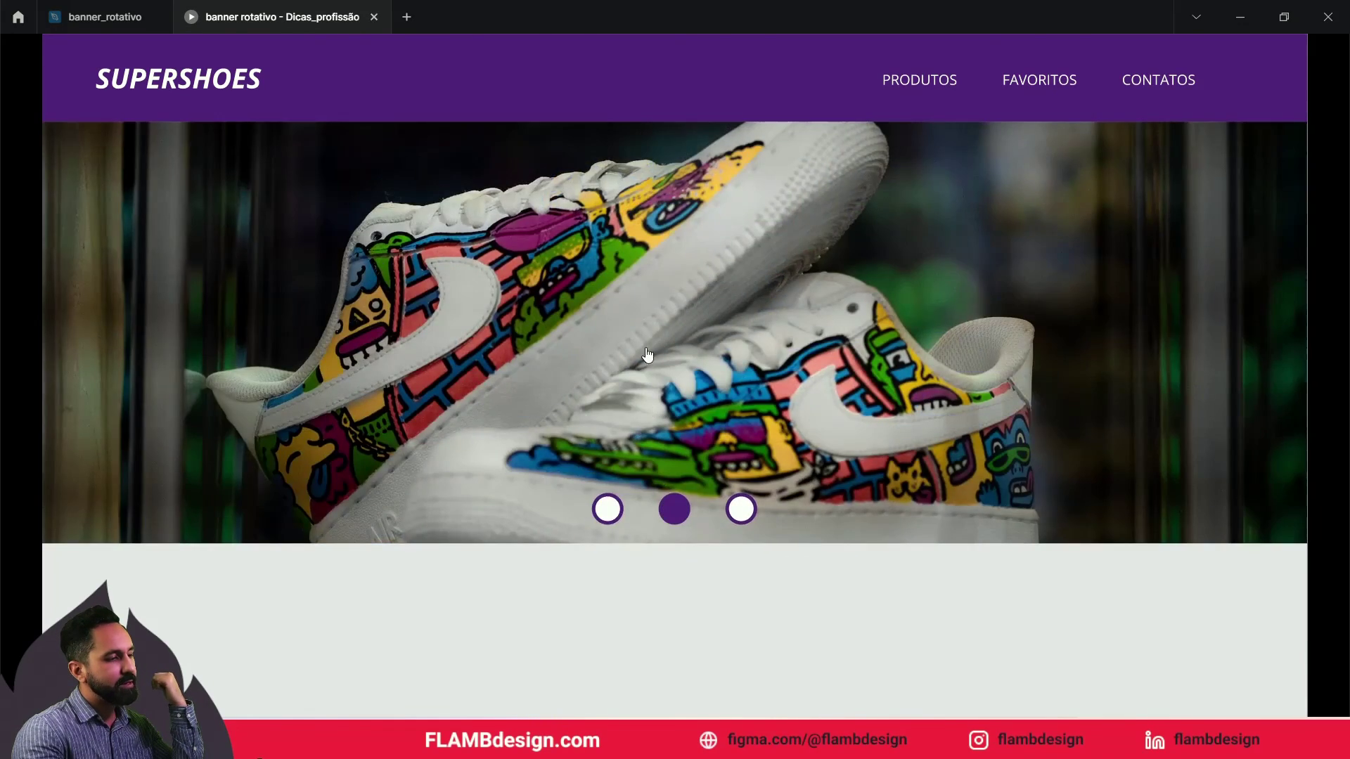